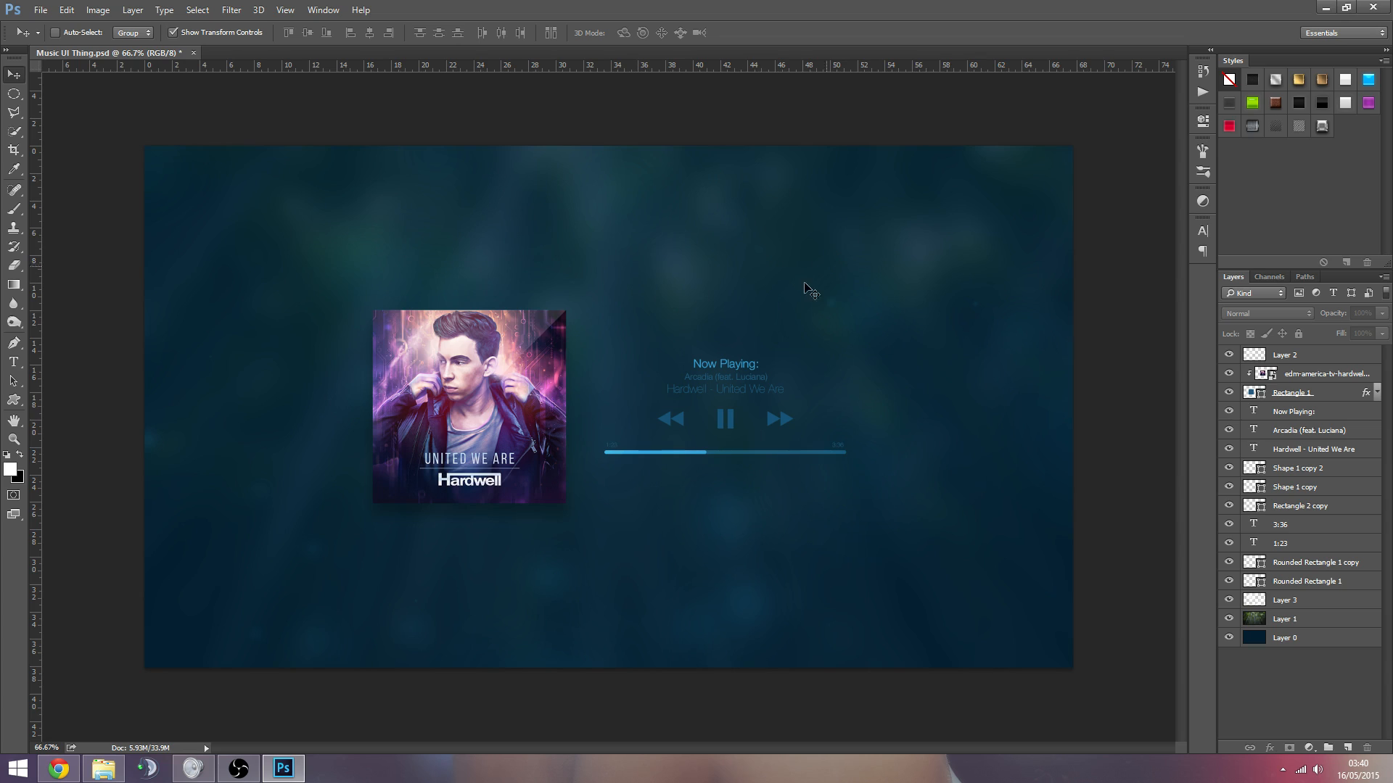
click(40, 10)
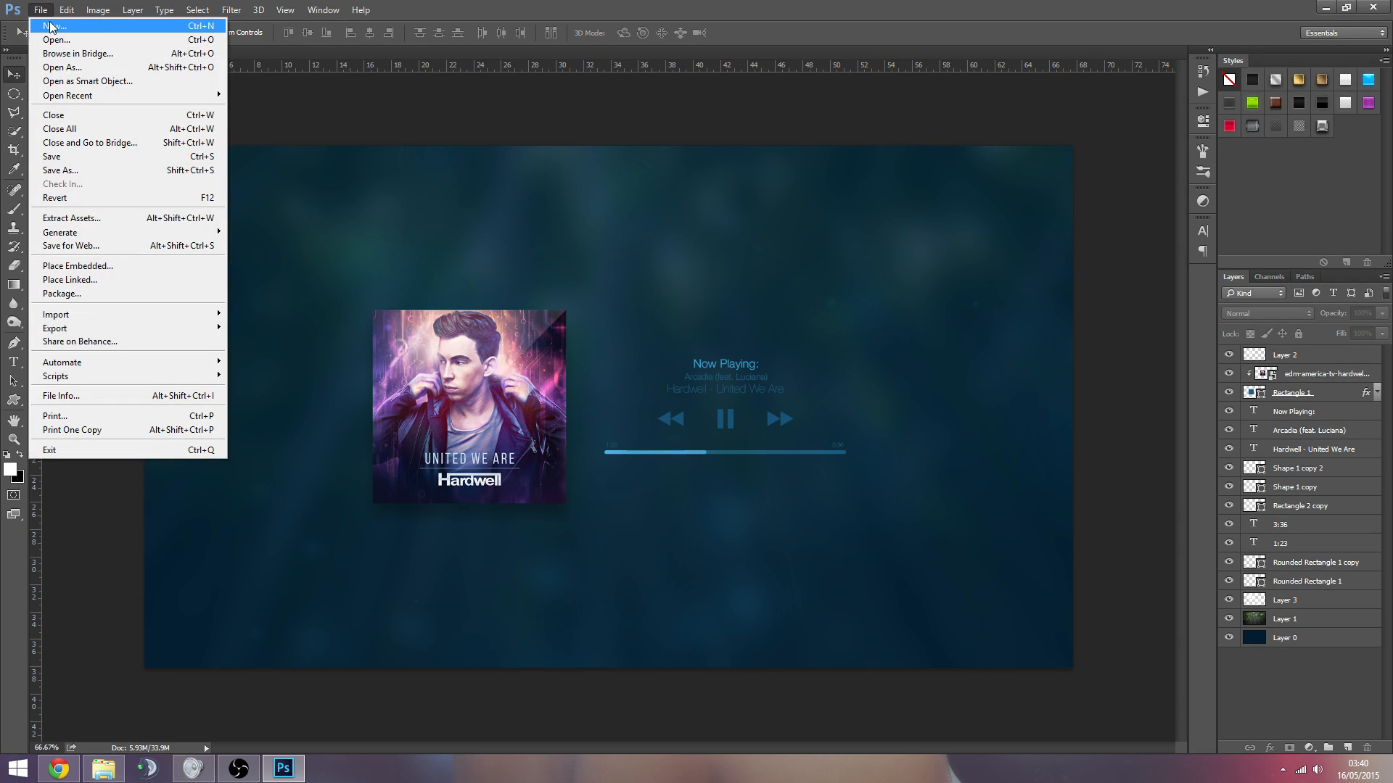
click(419, 5)
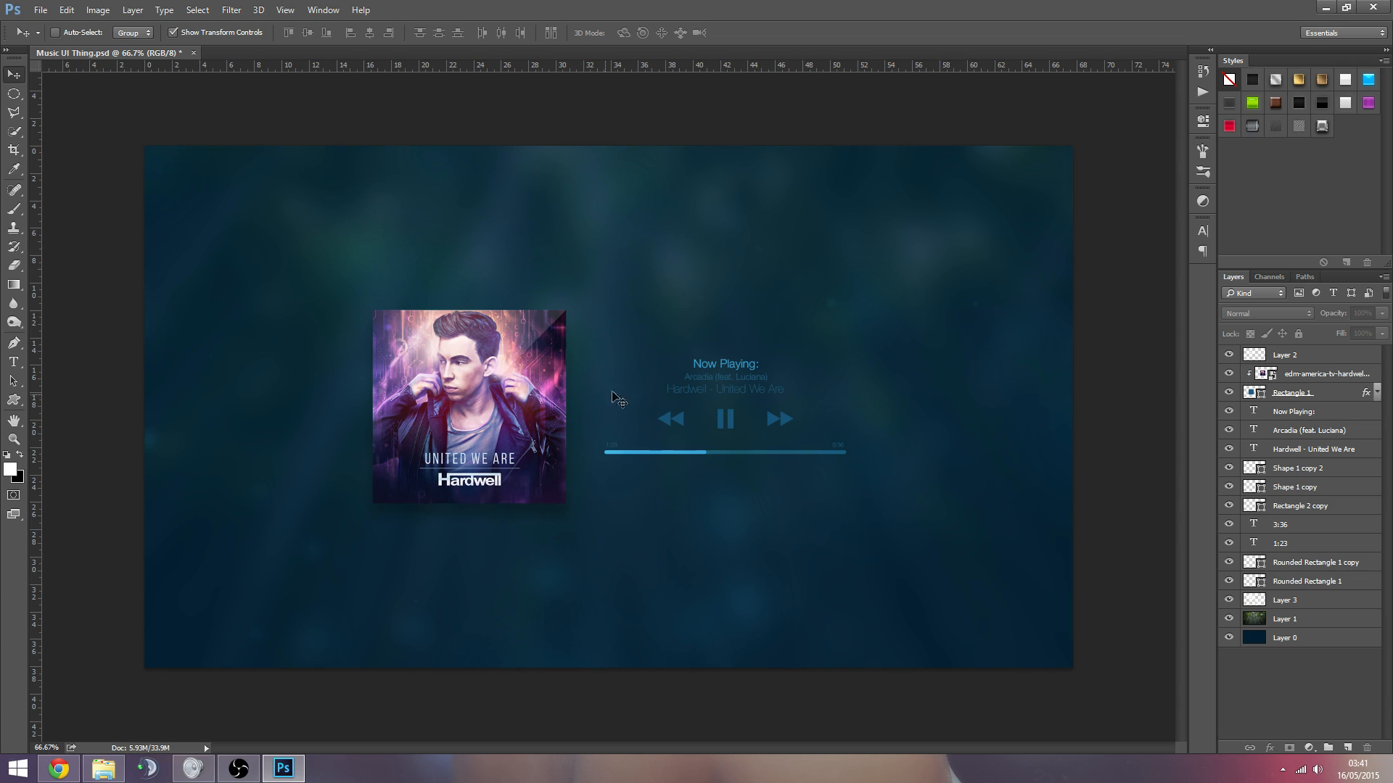
click(40, 10)
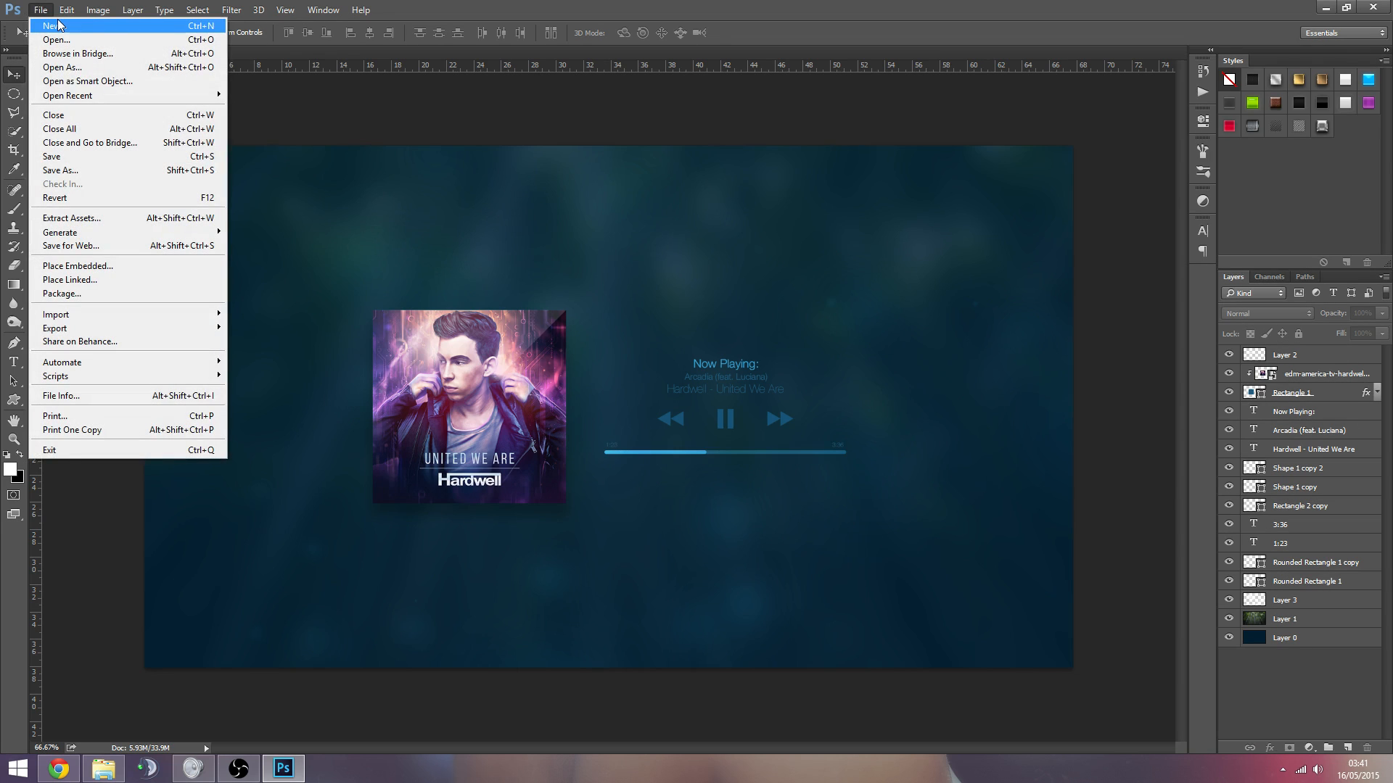
mouse_move(323, 9)
click(516, 9)
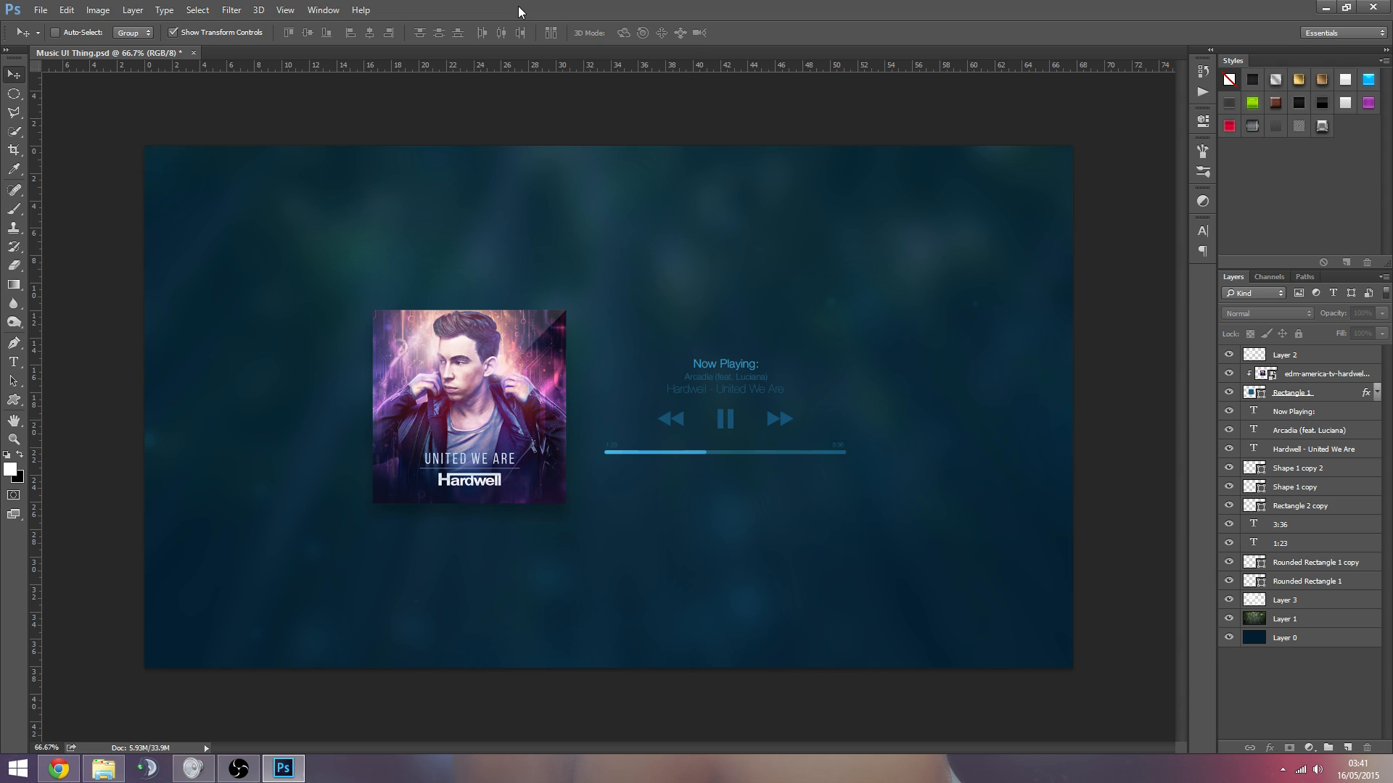
Step: Create a new 1920 × 1080 pixel document at 72 pixels/inch in 8-bit RGB Color with a white background
click(40, 10)
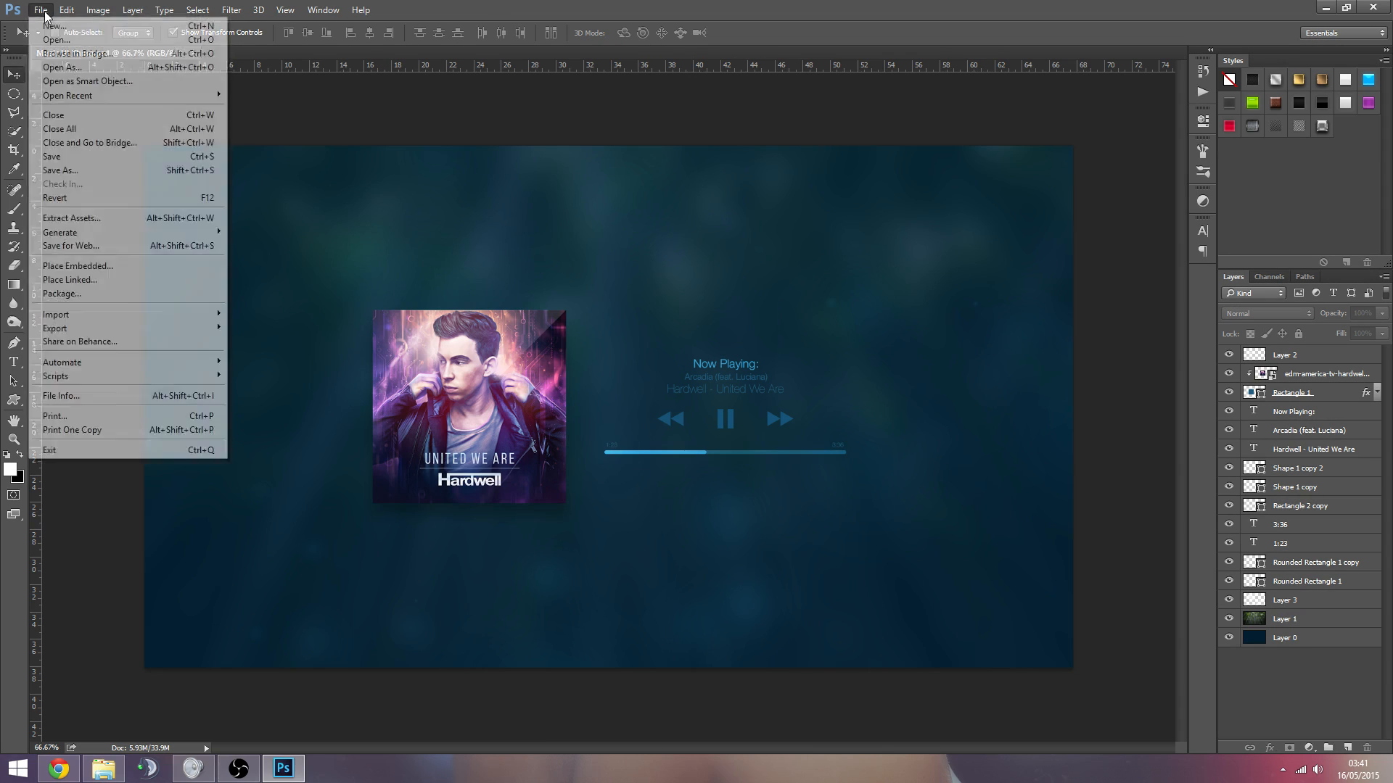
mouse_move(65, 10)
key(Escape)
key(ctrl+n)
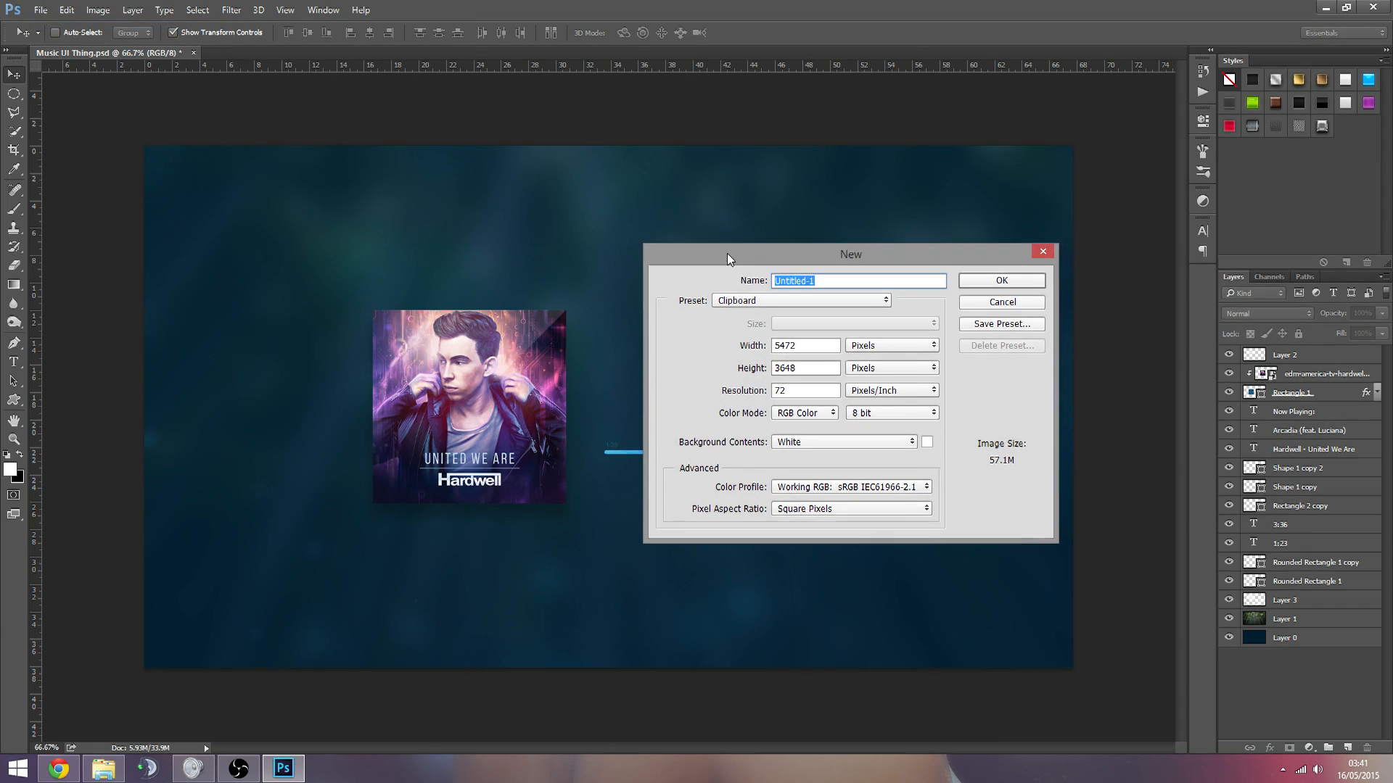
drag(727, 254, 710, 199)
key(Tab)
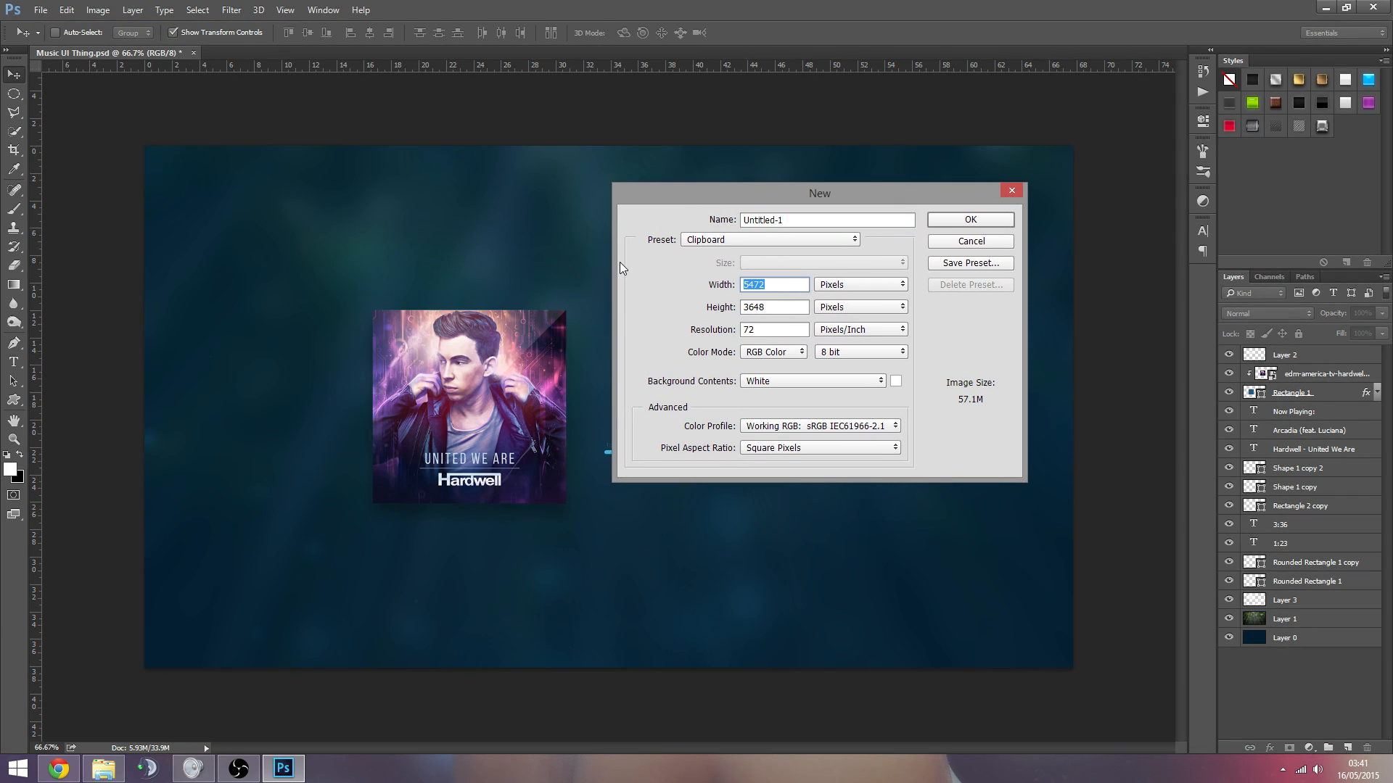
text(1920)
key(Tab)
text(10)
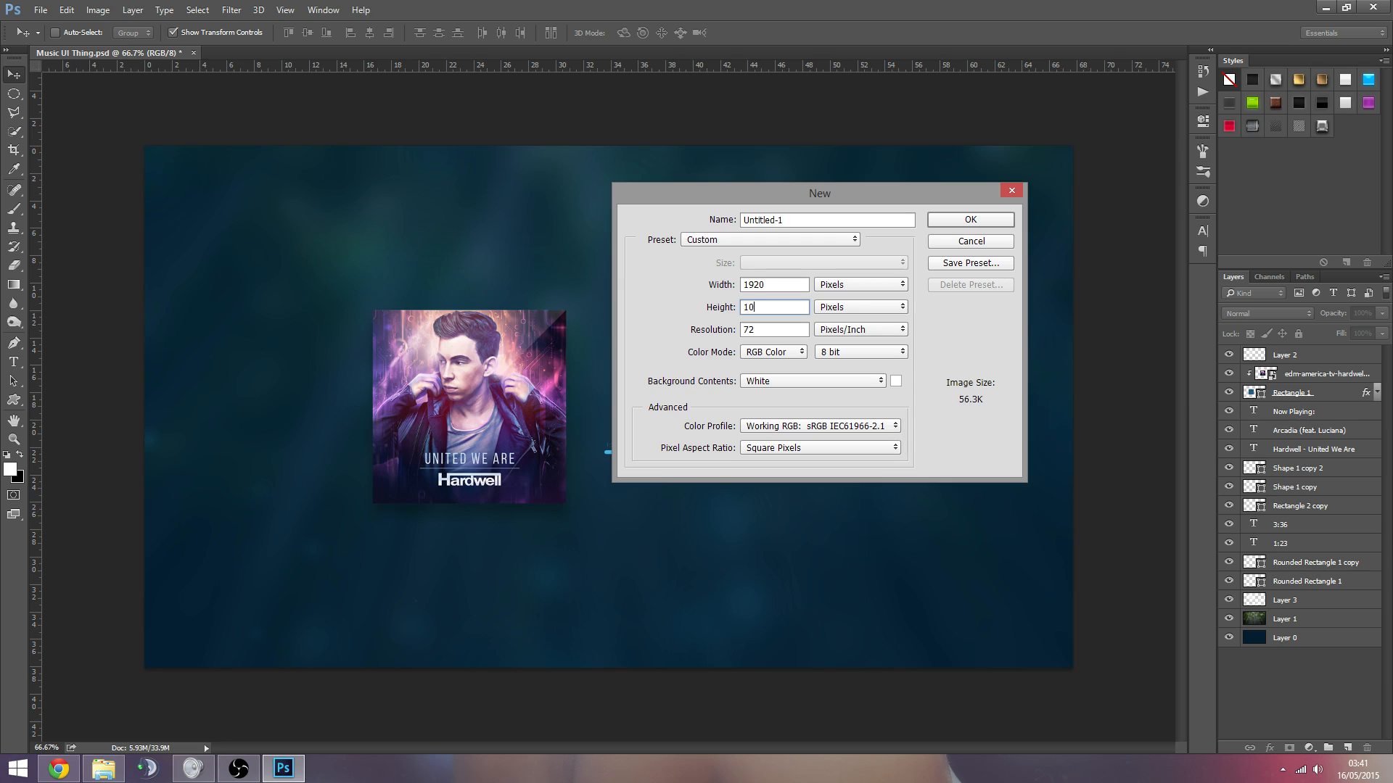
text(80)
double_click(752, 330)
click(775, 331)
drag(863, 194, 874, 212)
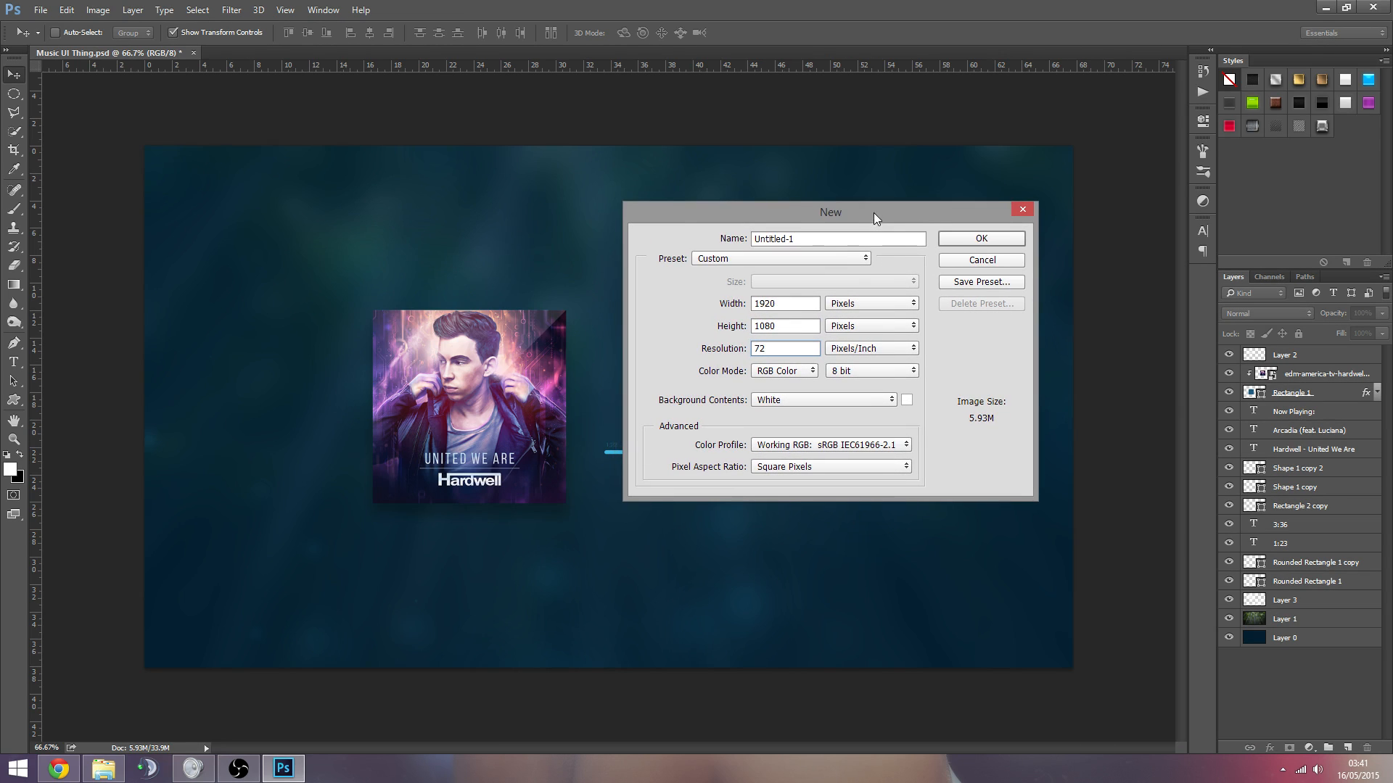
click(969, 241)
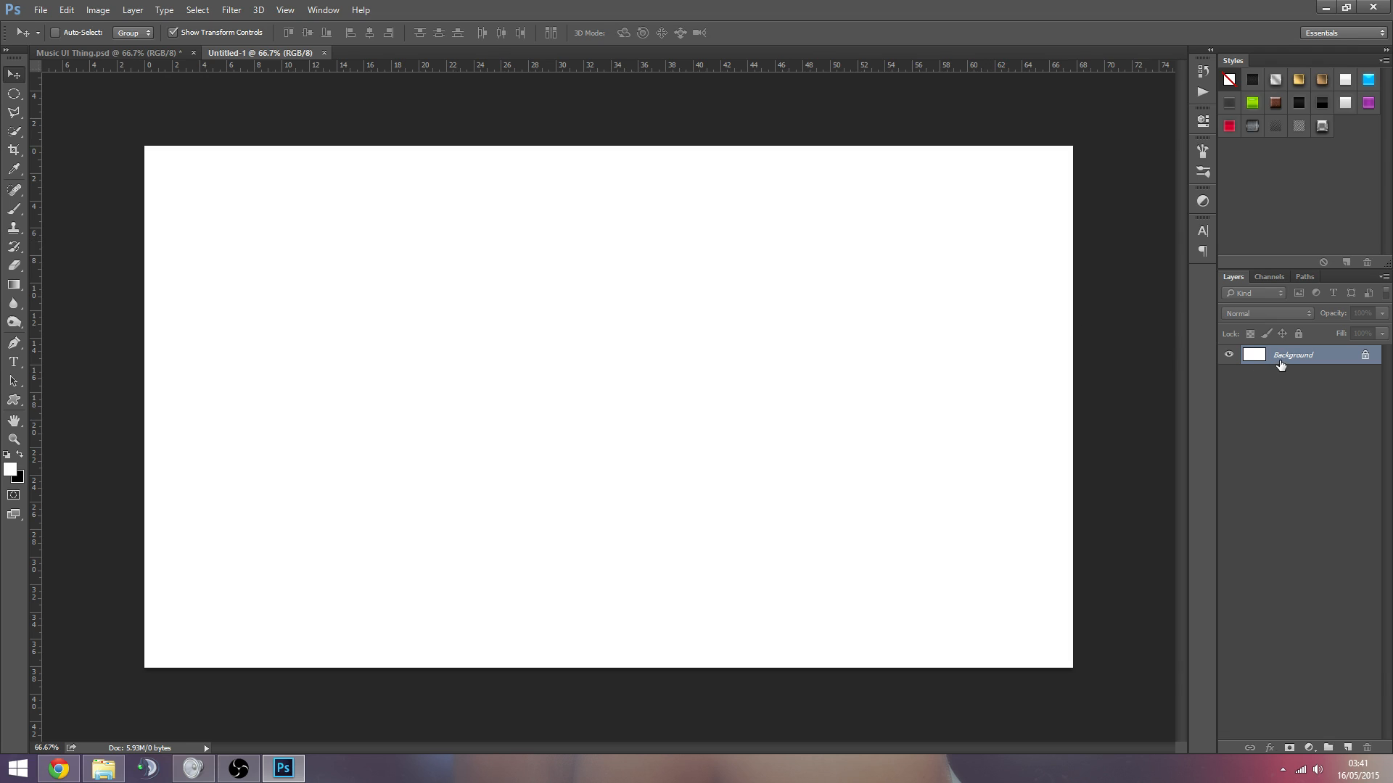
Step: Convert the new document's locked Background into a regular layer, keeping the default name Layer 0
click(145, 52)
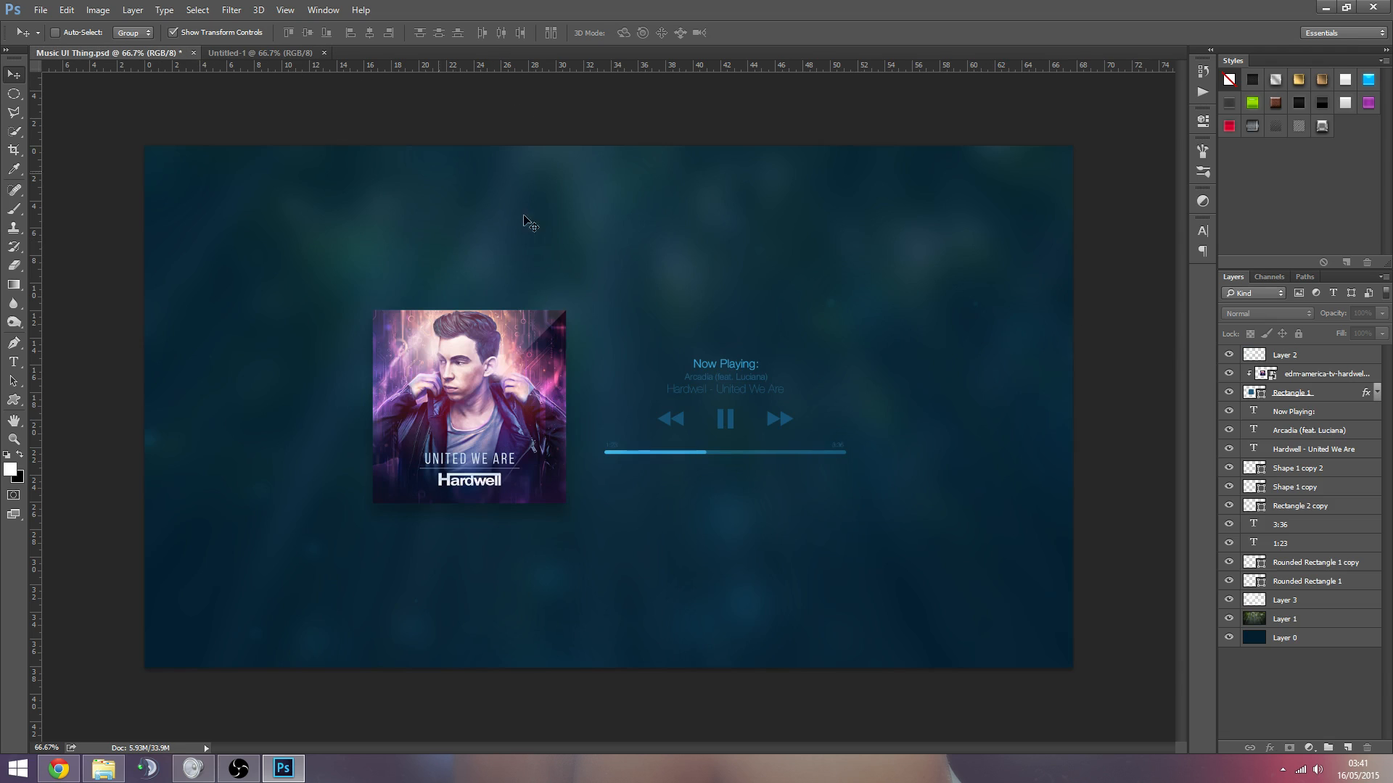
click(269, 55)
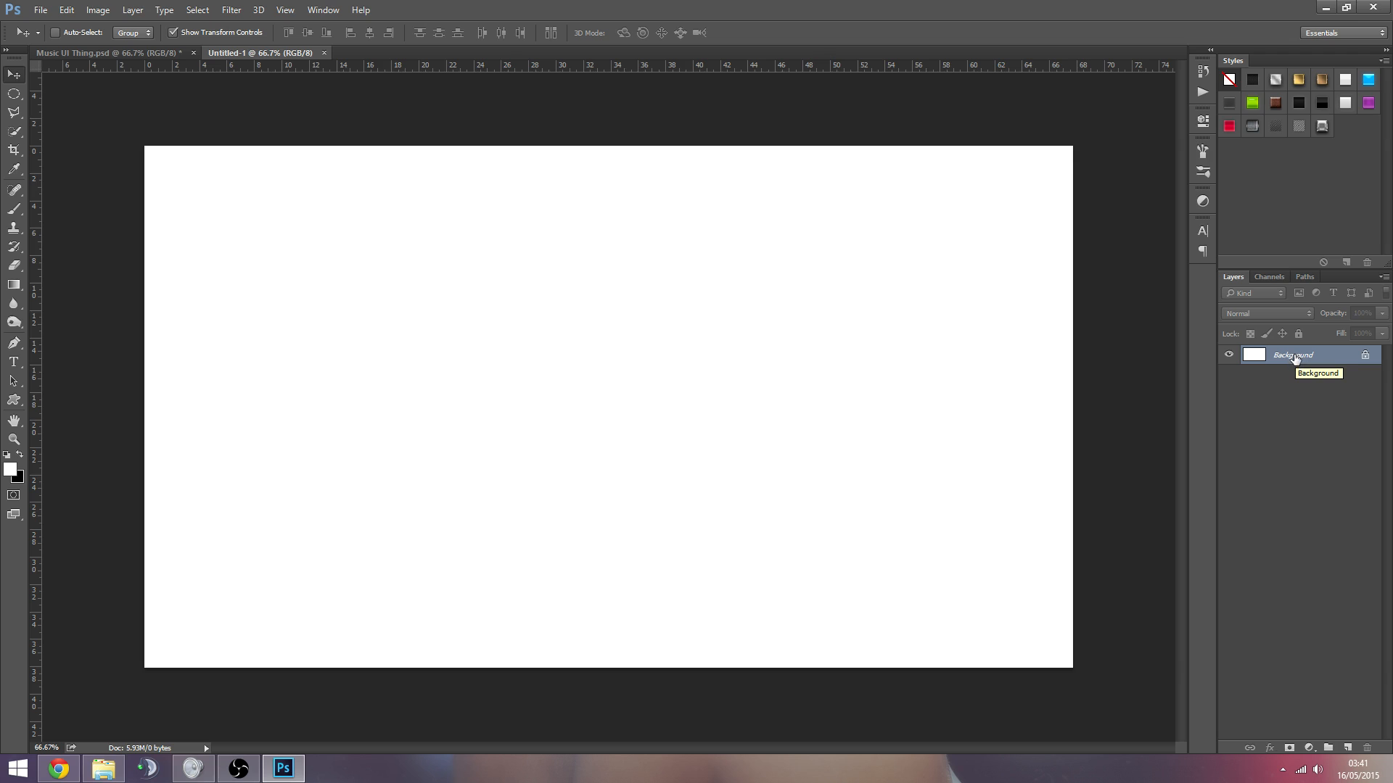
double_click(1295, 356)
key(Return)
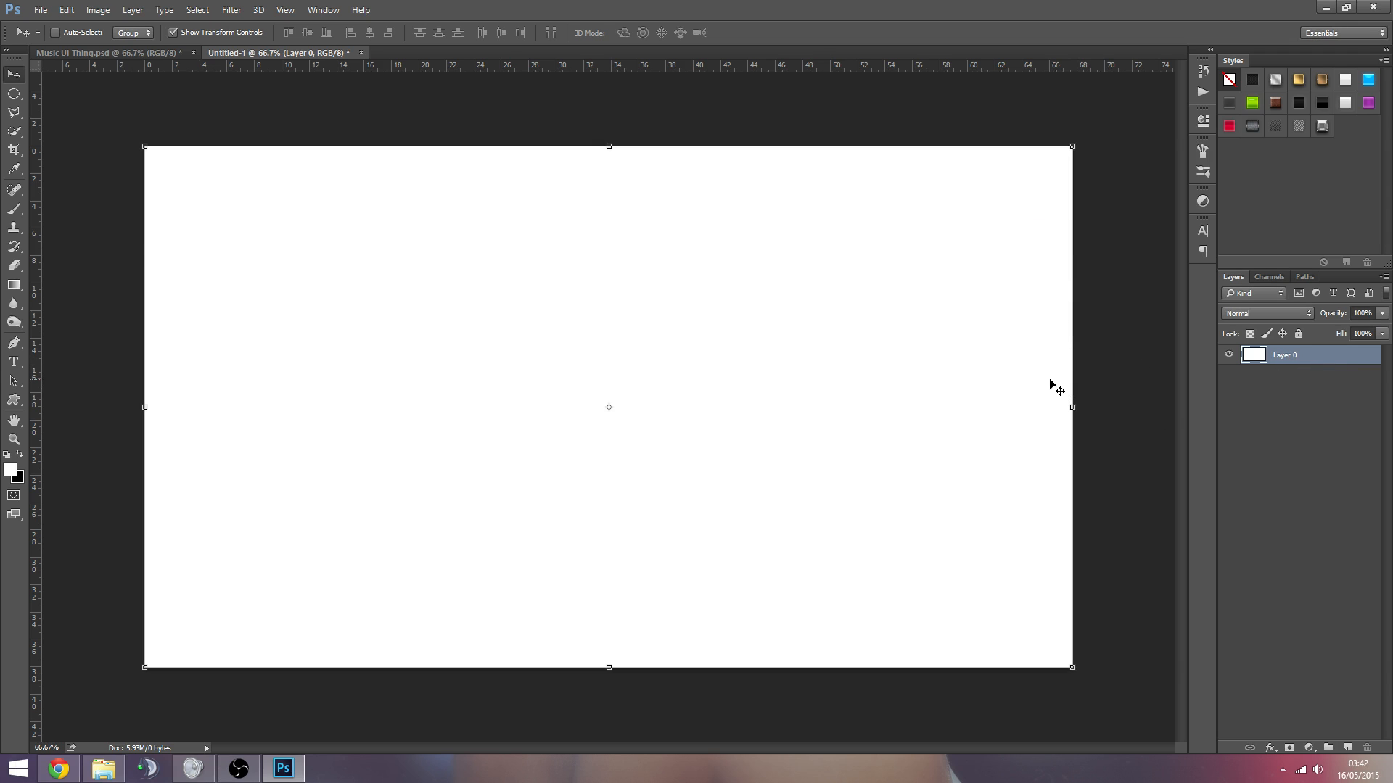
Step: Set the foreground colour to the dark navy PANTONE 296 C from the PANTONE solid coated colour library
drag(14, 285, 80, 295)
click(10, 468)
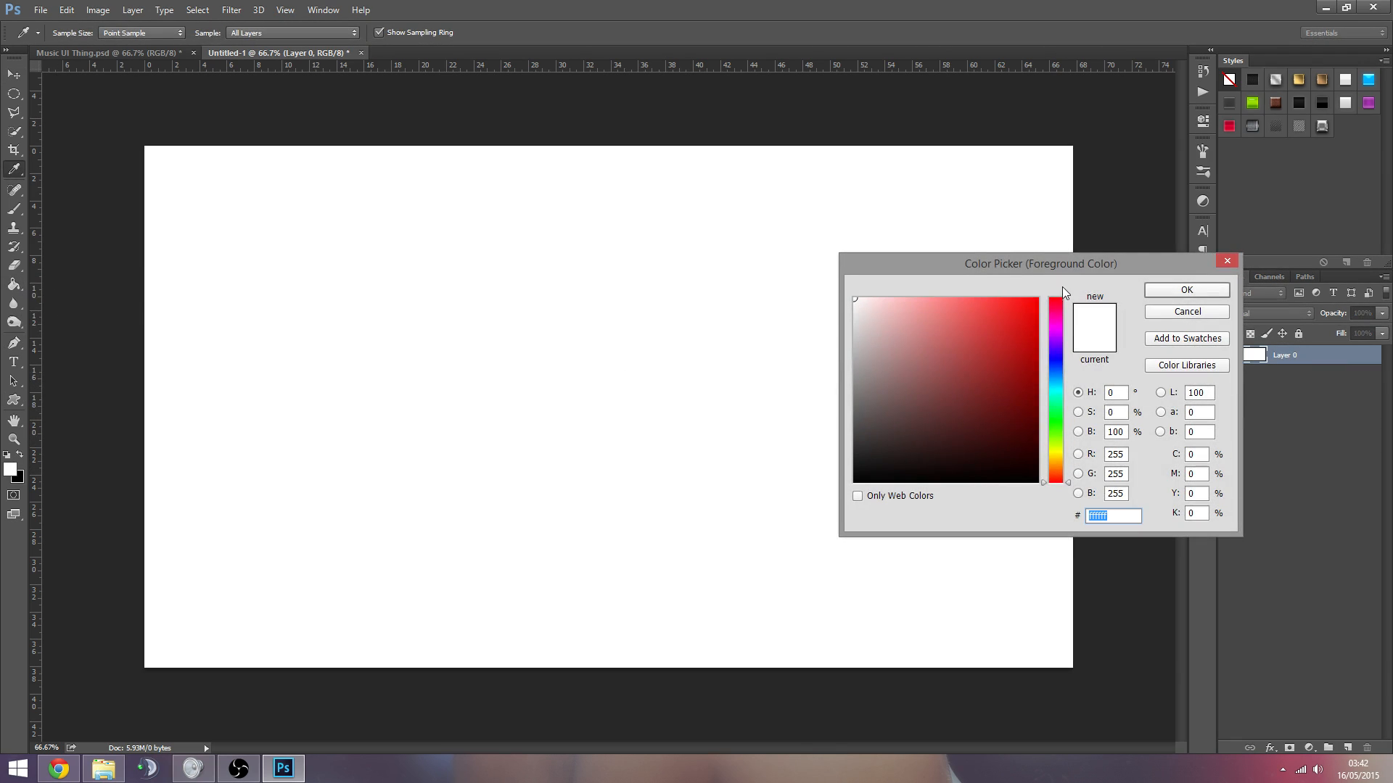
drag(1080, 265, 795, 257)
click(885, 363)
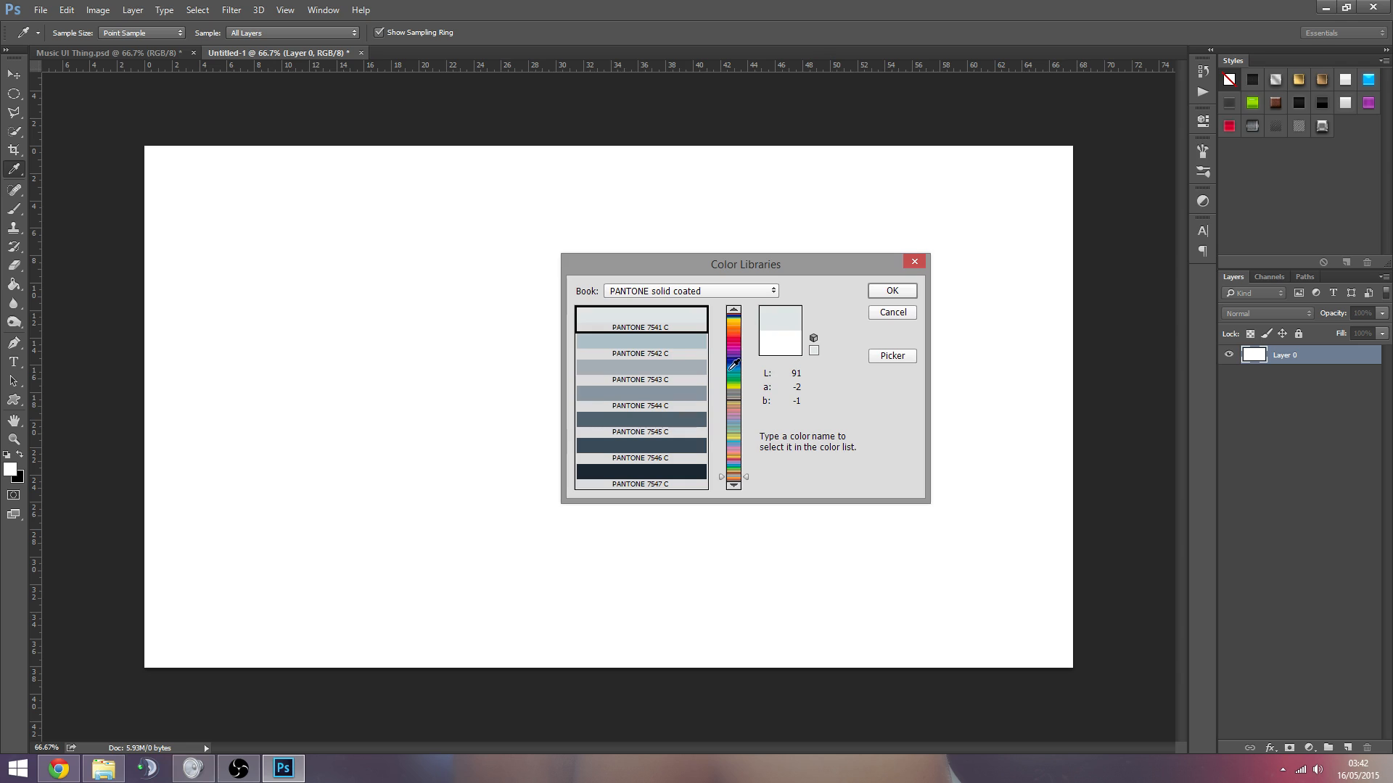
click(720, 292)
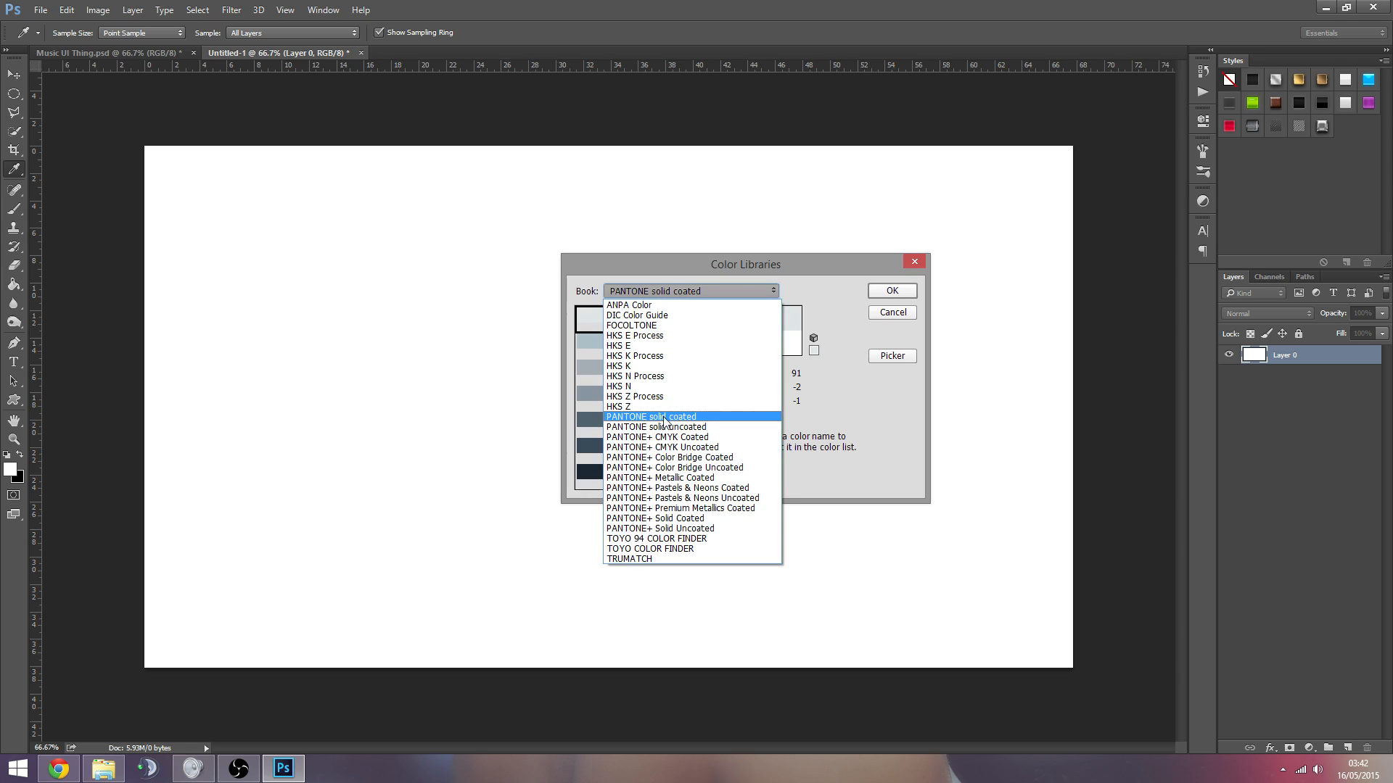
click(705, 418)
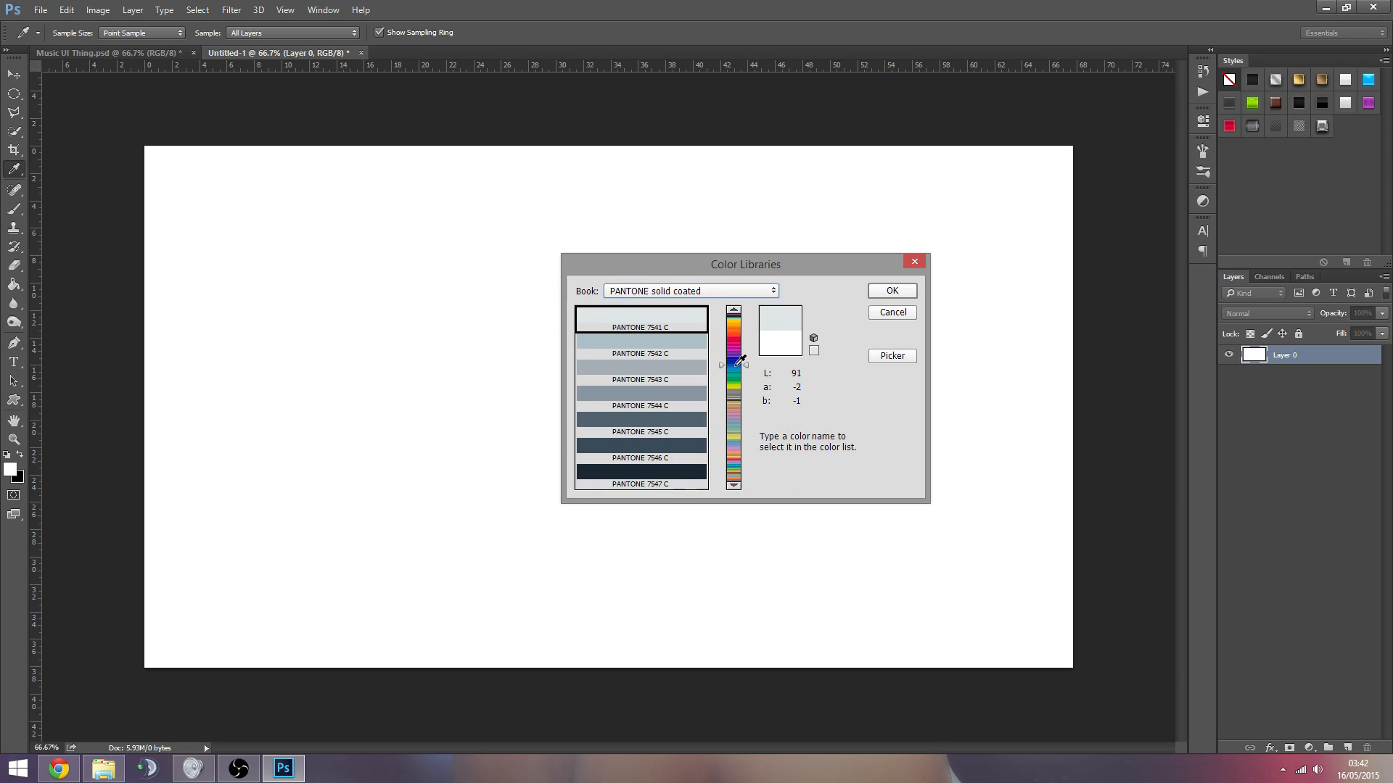
click(738, 361)
click(737, 360)
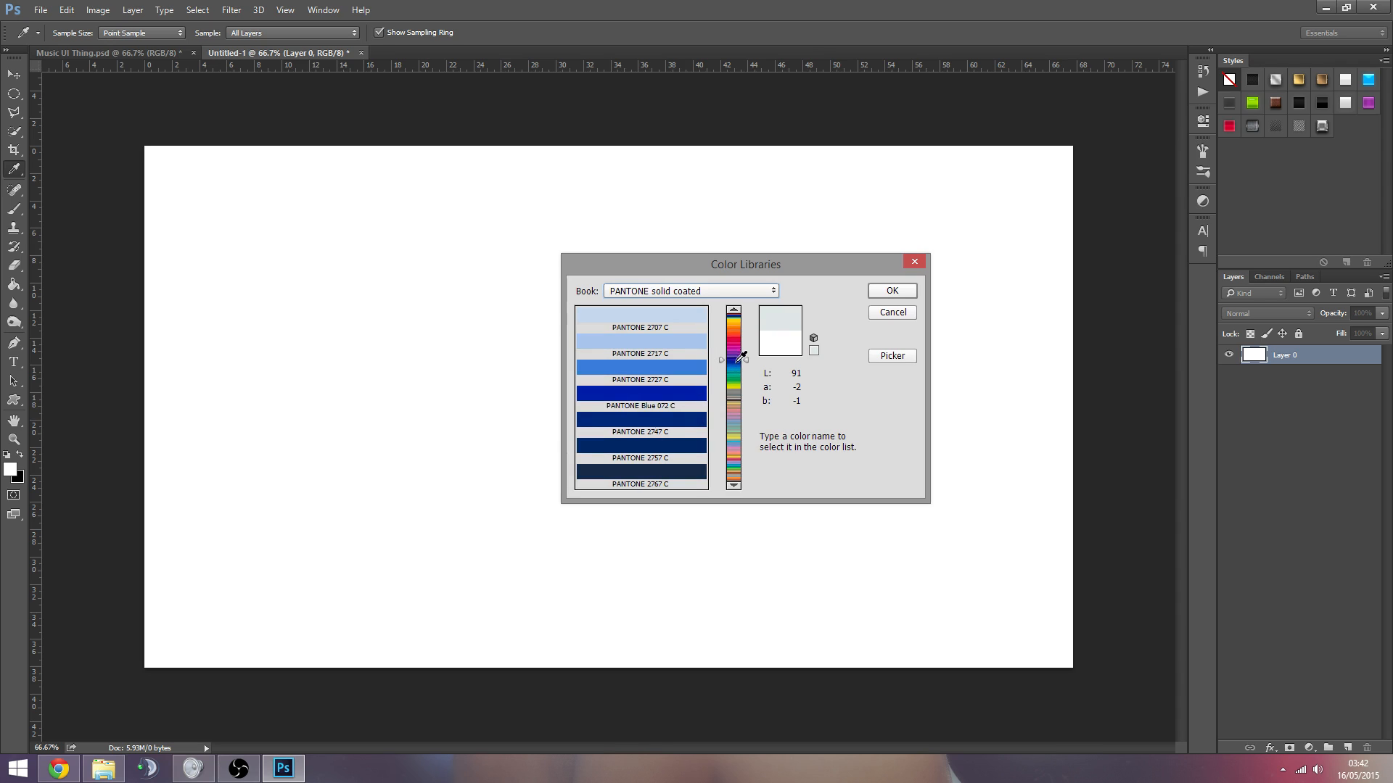
click(738, 357)
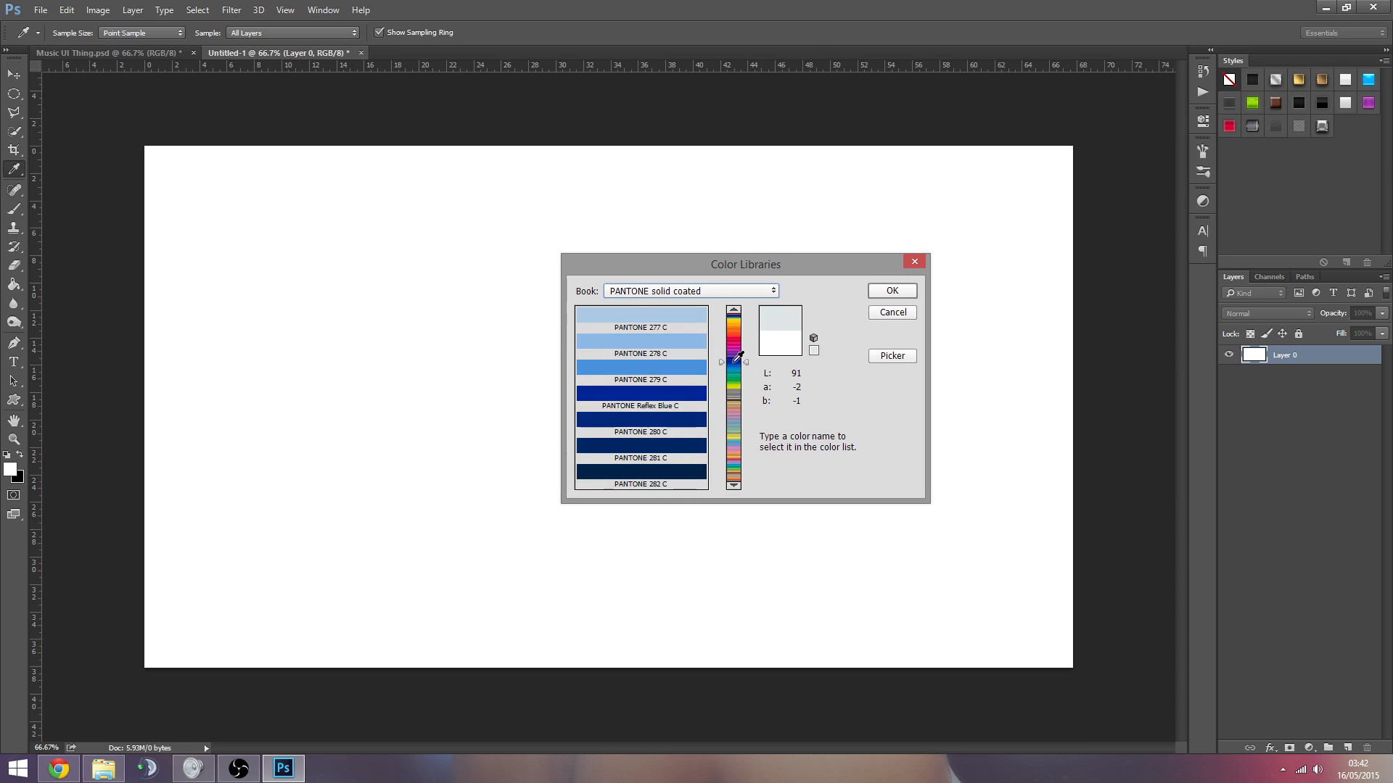
click(734, 485)
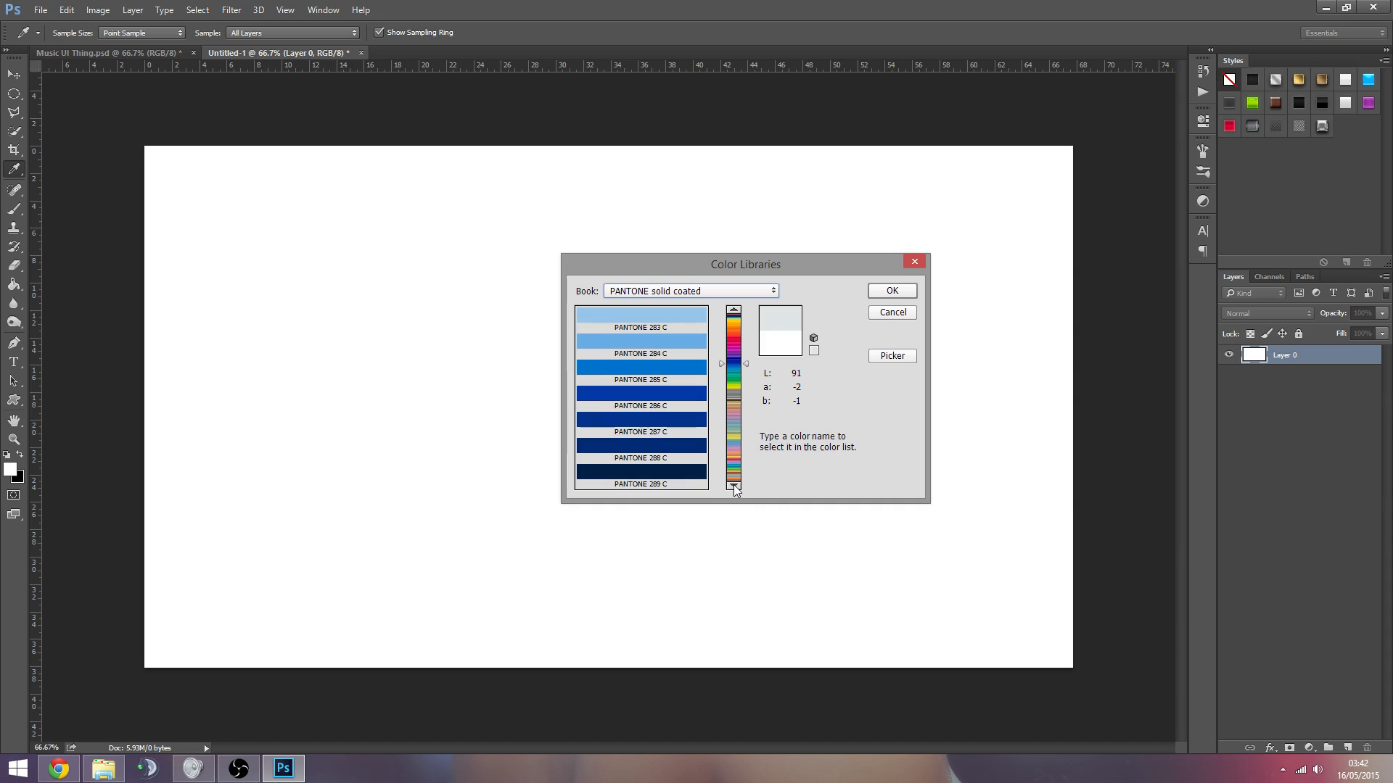
click(735, 485)
click(664, 485)
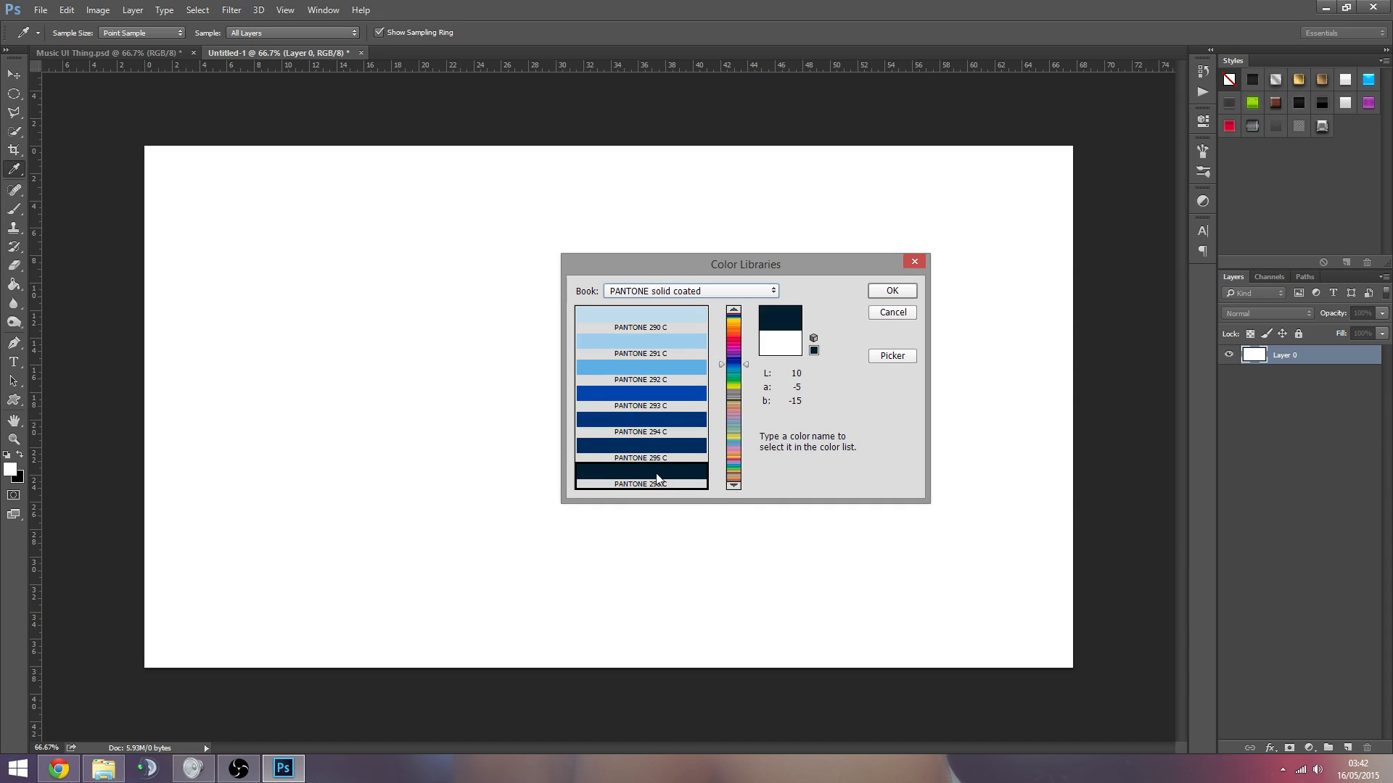
click(892, 291)
Step: Fill Layer 0 with the dark navy foreground colour using the Paint Bucket, and keep the layer selected
key(g)
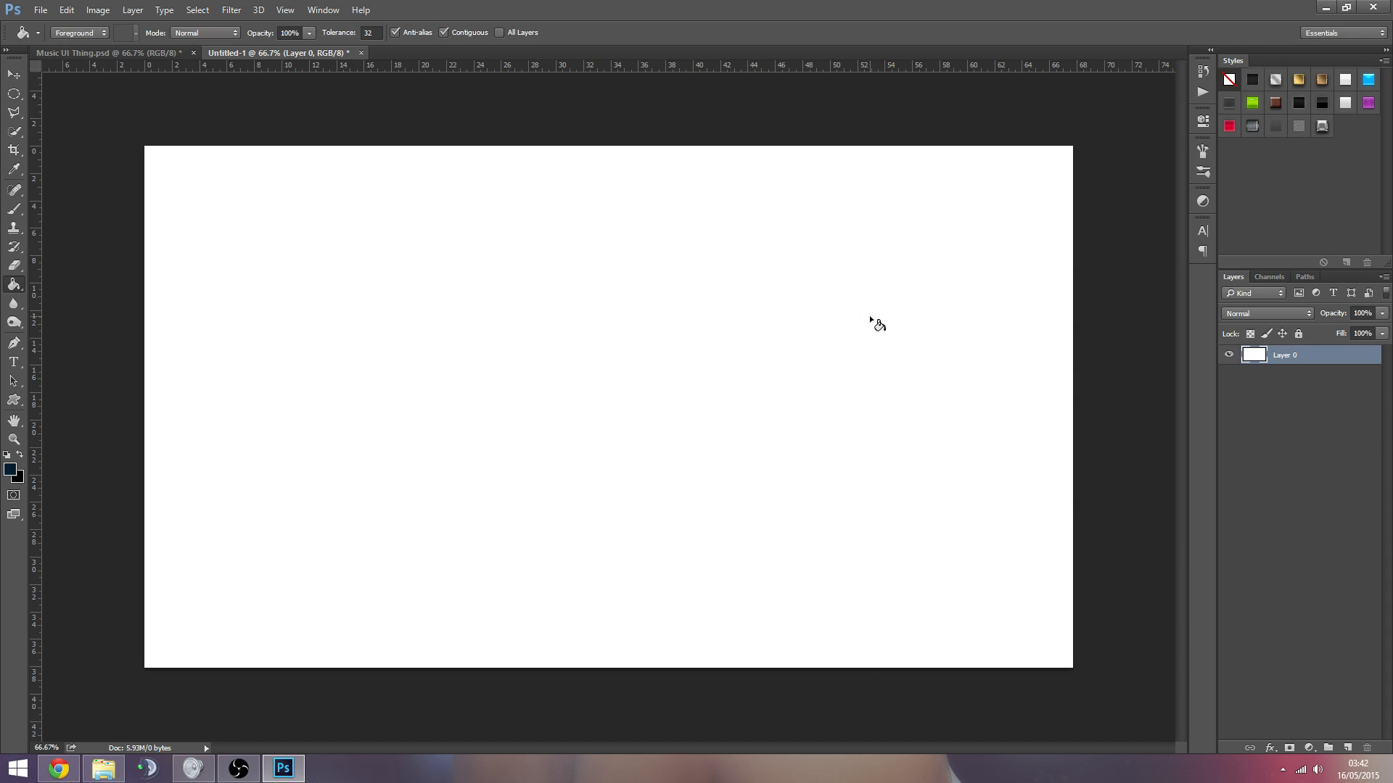
click(625, 338)
click(15, 75)
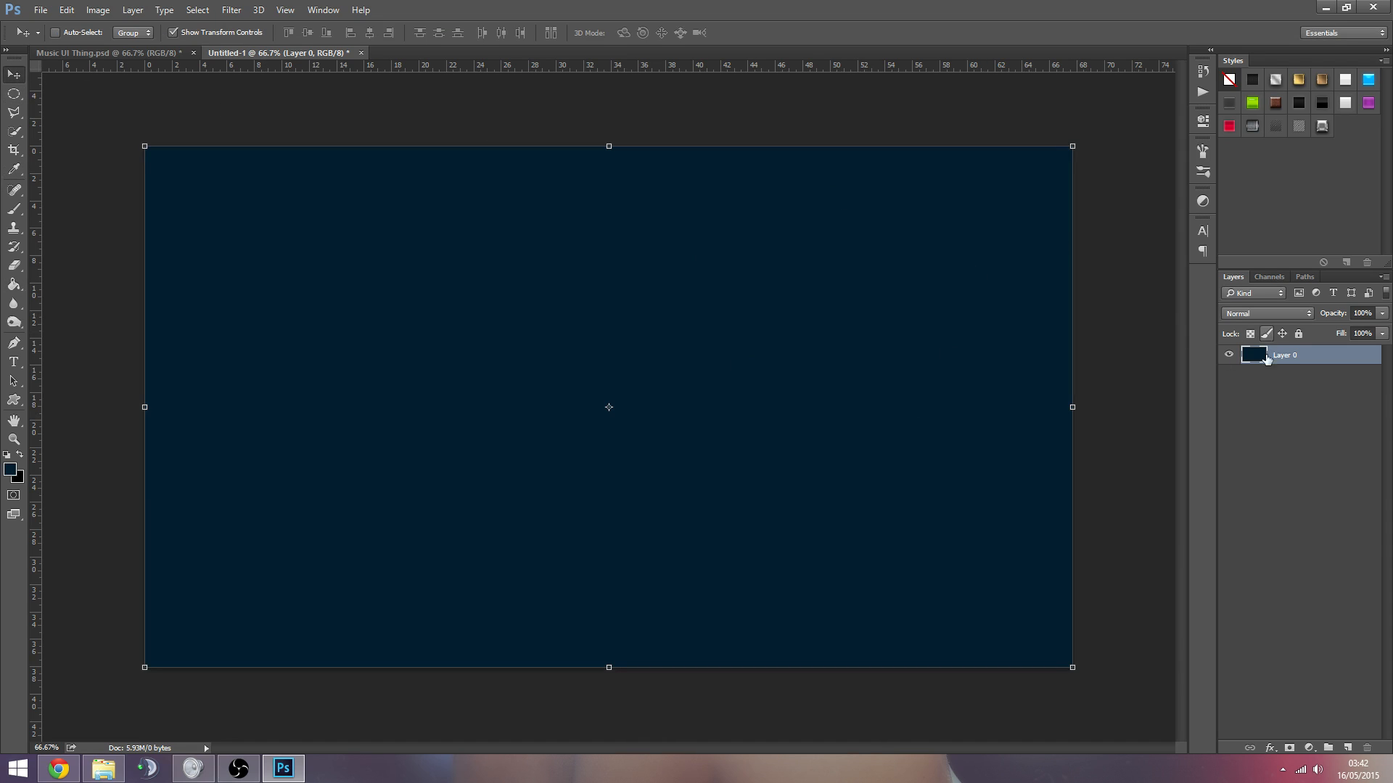
click(1328, 498)
click(1293, 357)
Step: Switch to Chrome and look through the featured photos in the Unsplash grid
click(58, 766)
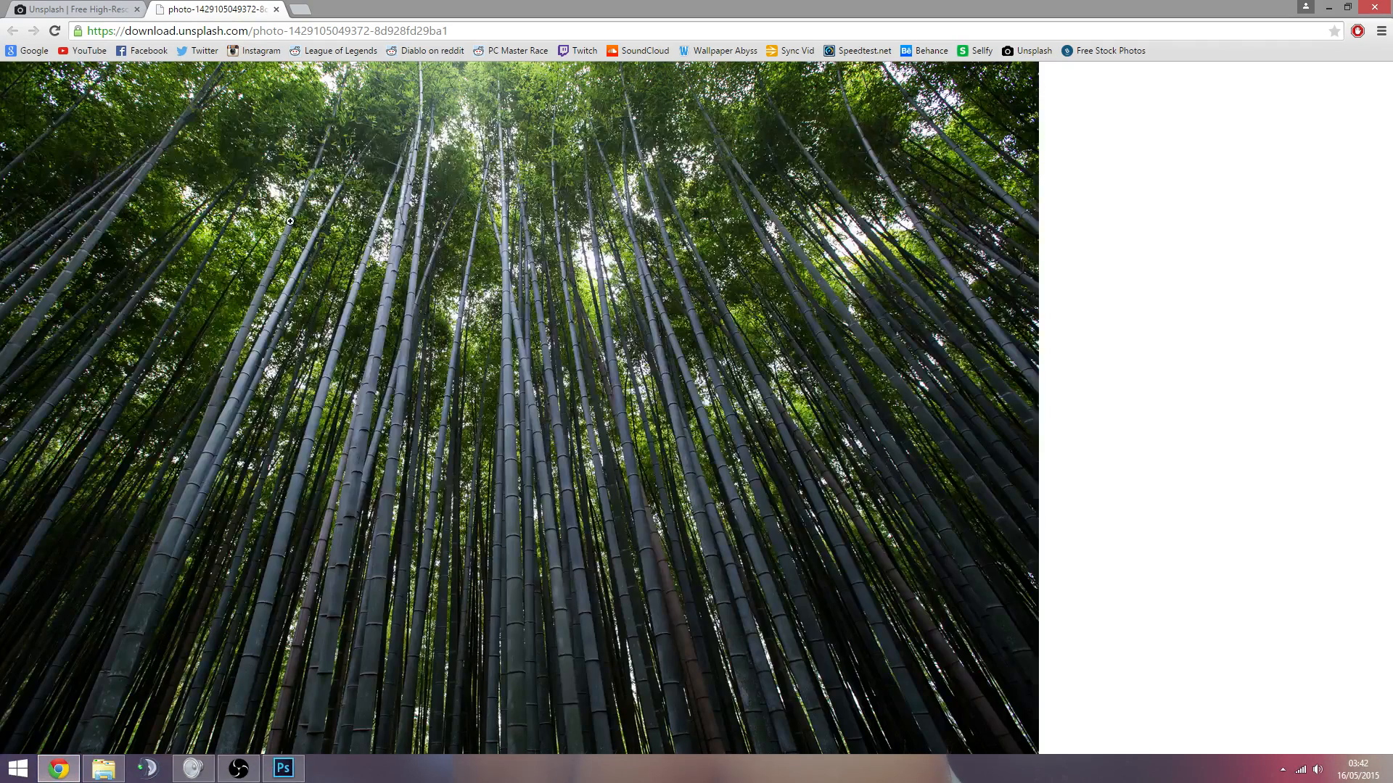
click(72, 9)
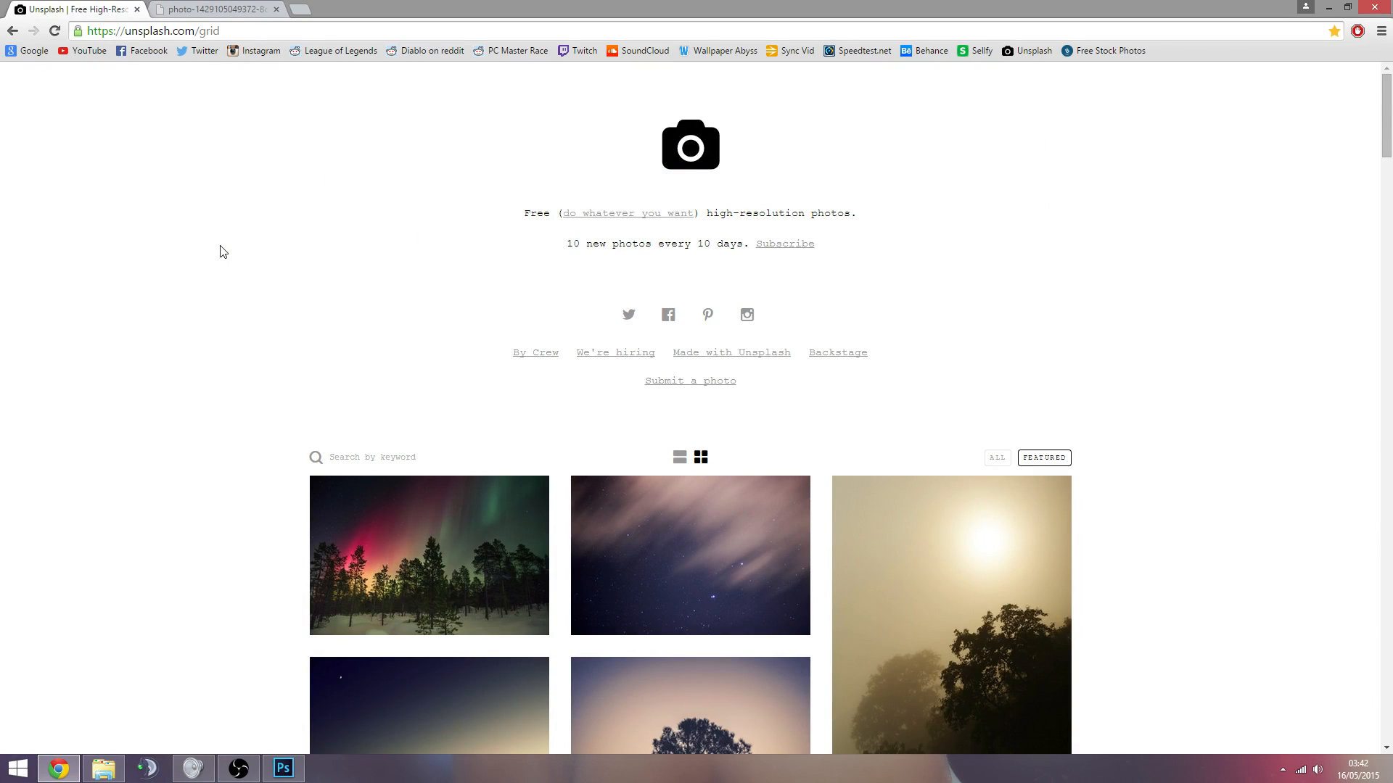
scroll(140, 401, down, 12)
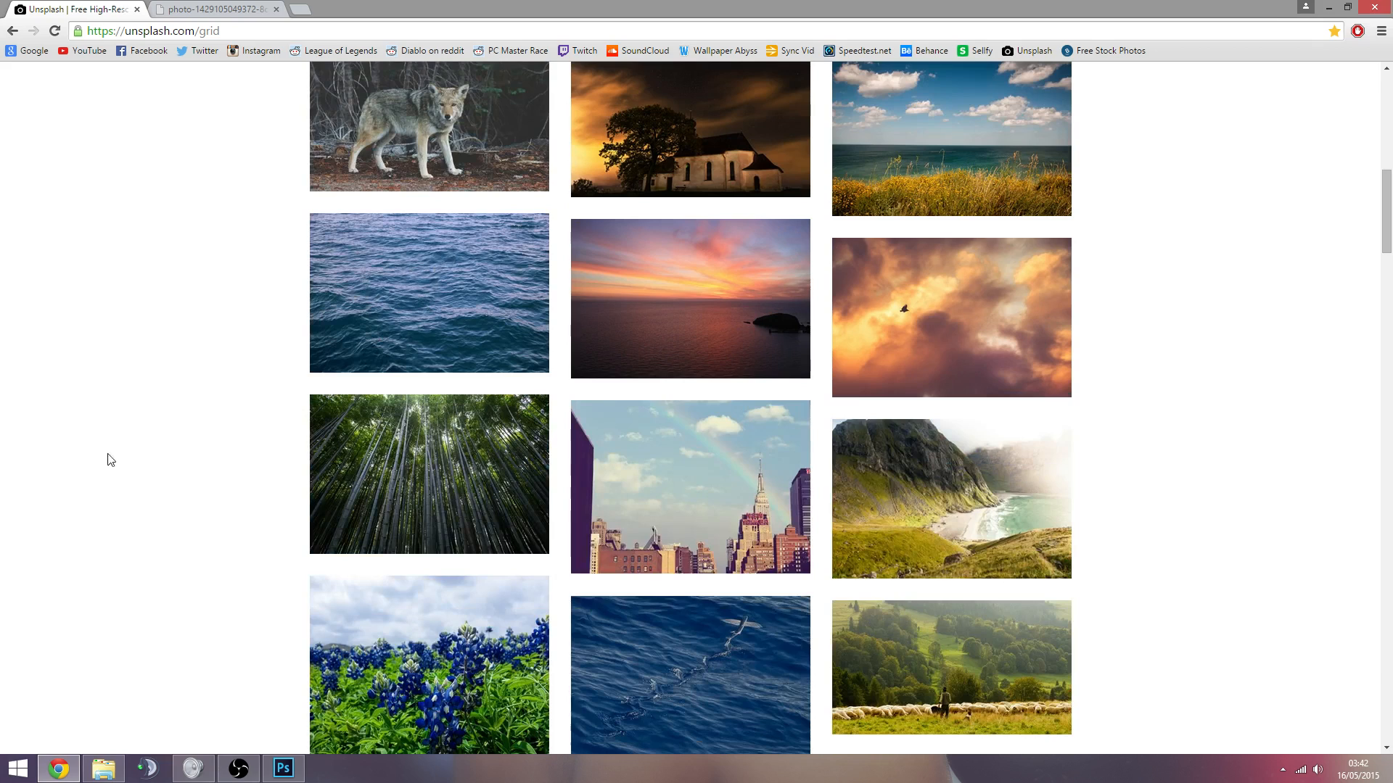
scroll(163, 362, up, 12)
scroll(174, 301, down, 2)
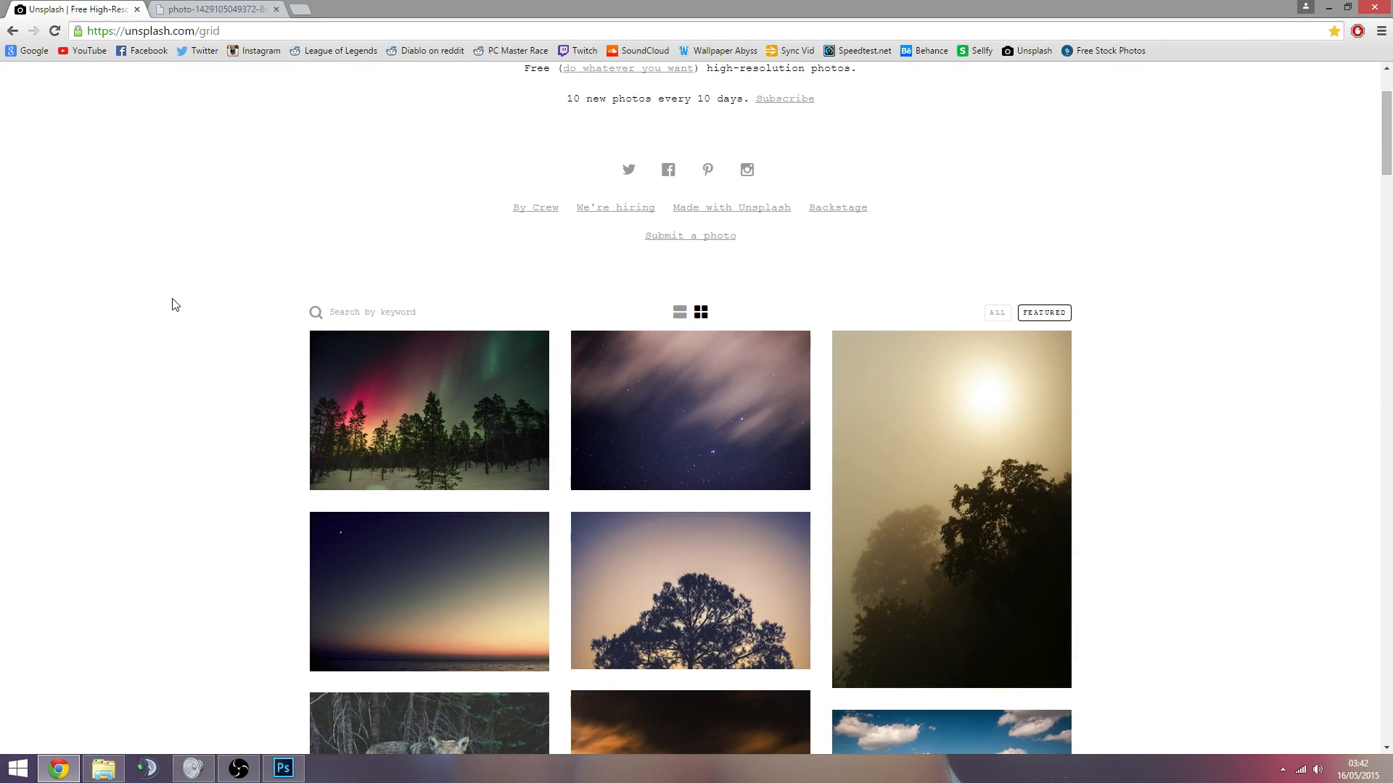
scroll(181, 377, down, 4)
scroll(189, 392, down, 5)
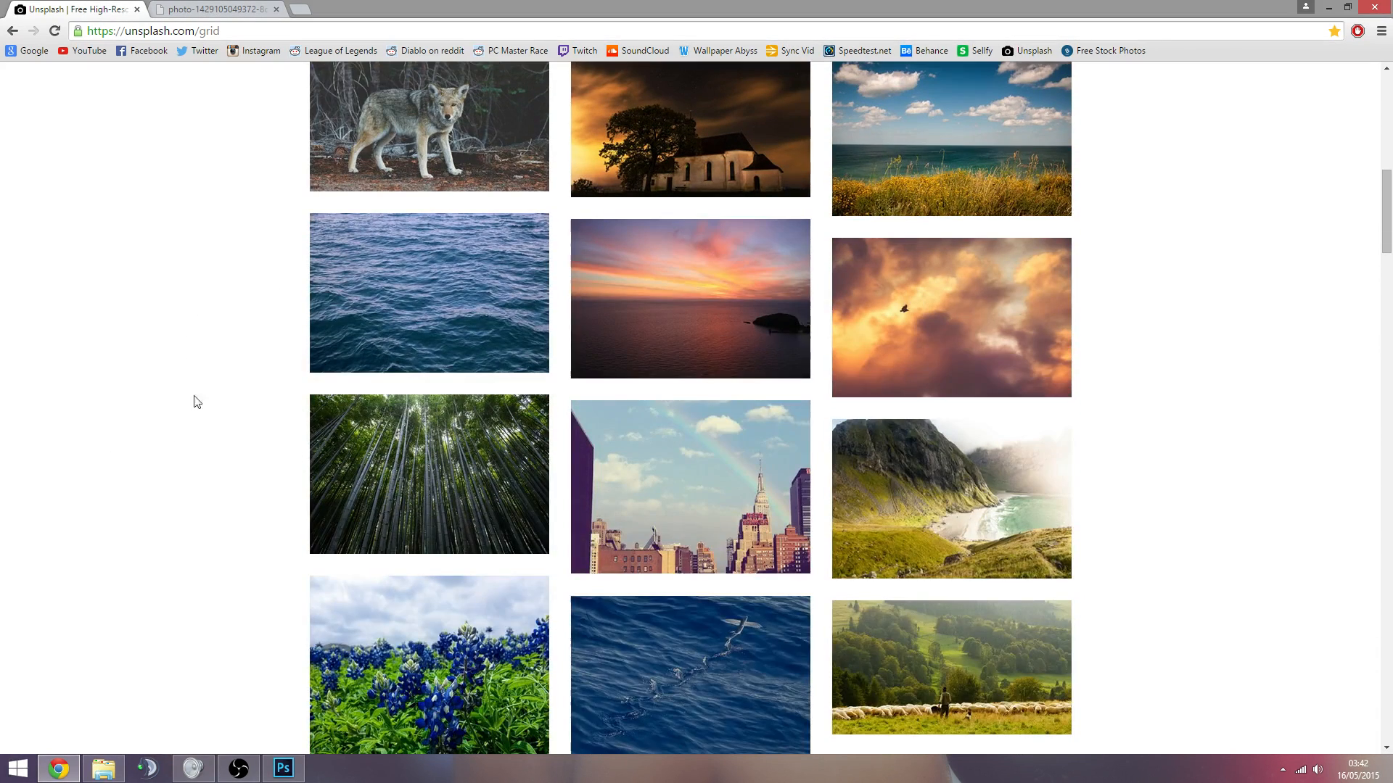
scroll(178, 291, up, 10)
Step: Return to the full-size bamboo forest photo from Unsplash and copy the image
click(234, 9)
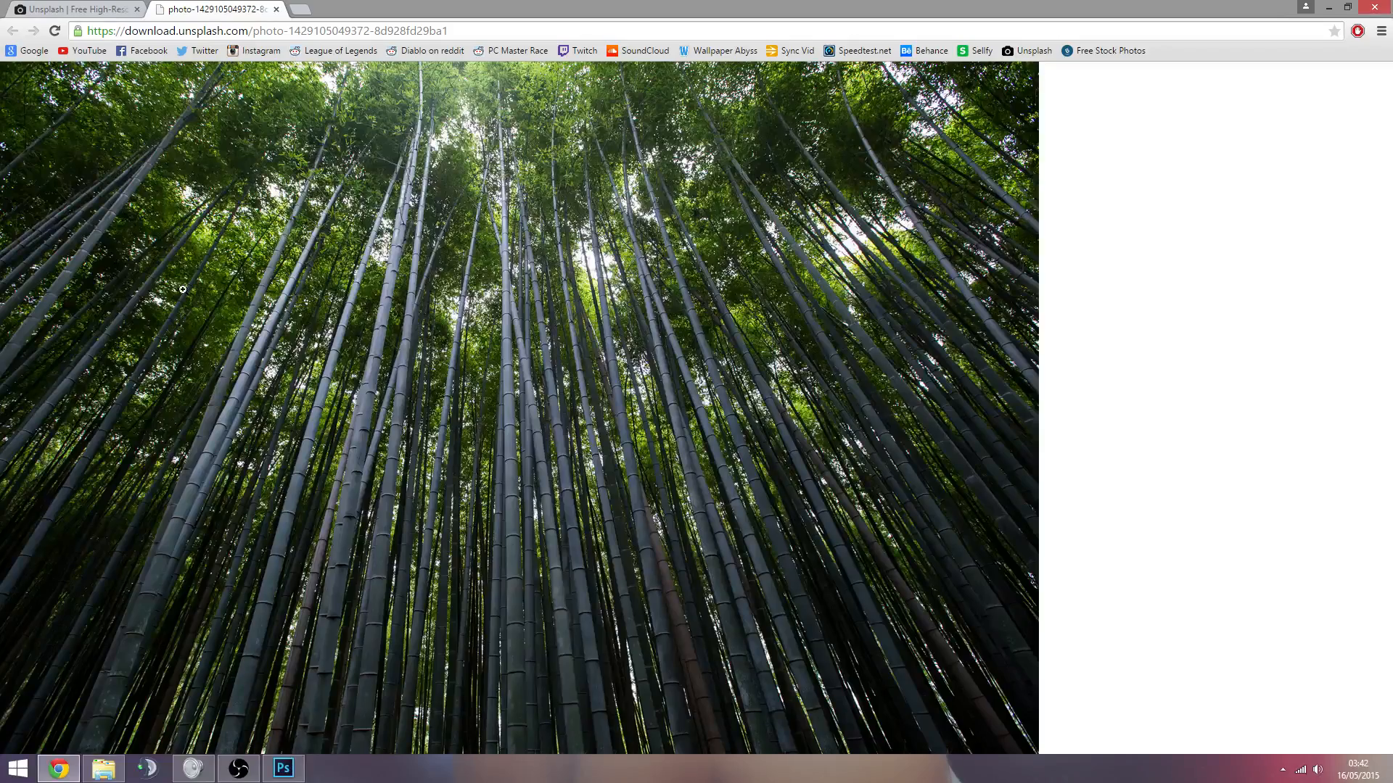
click(373, 297)
click(505, 203)
click(557, 276)
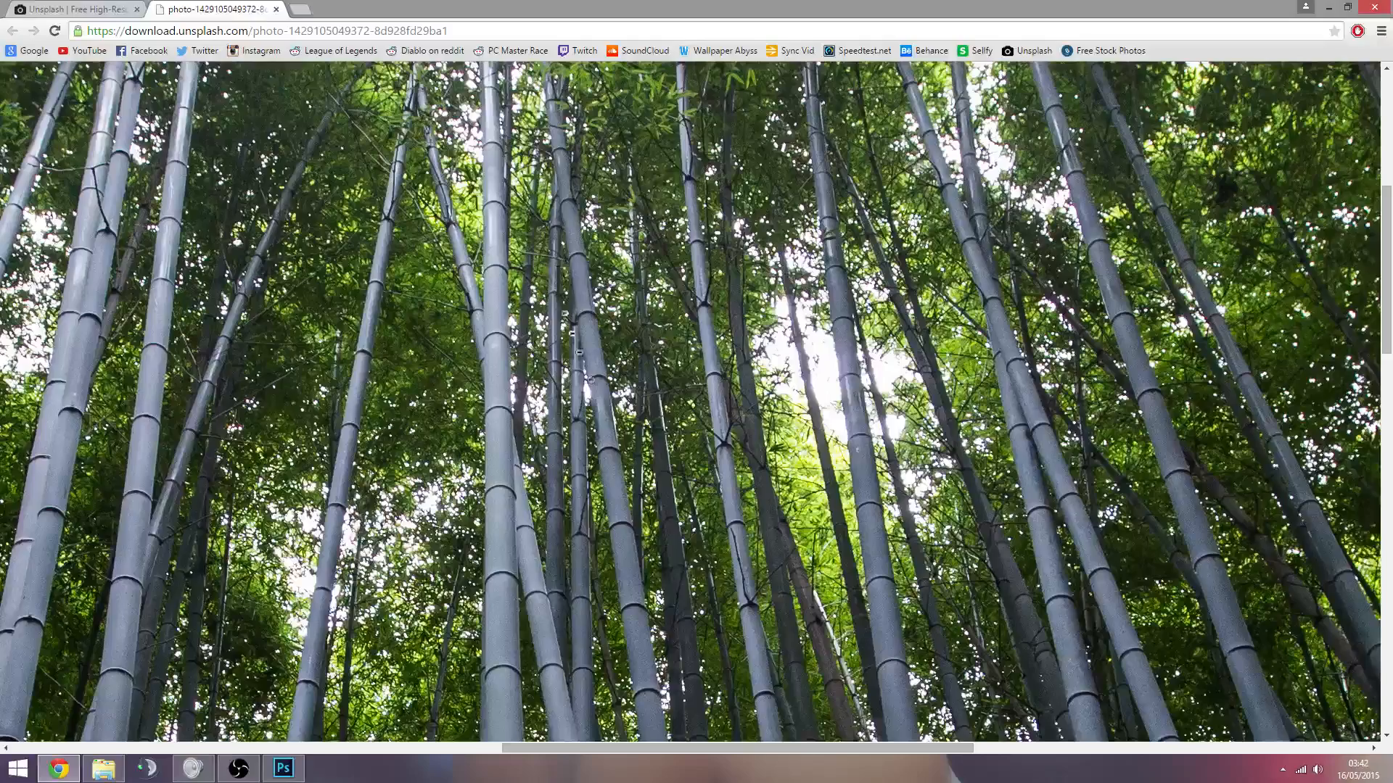
right_click(561, 312)
click(518, 312)
click(506, 287)
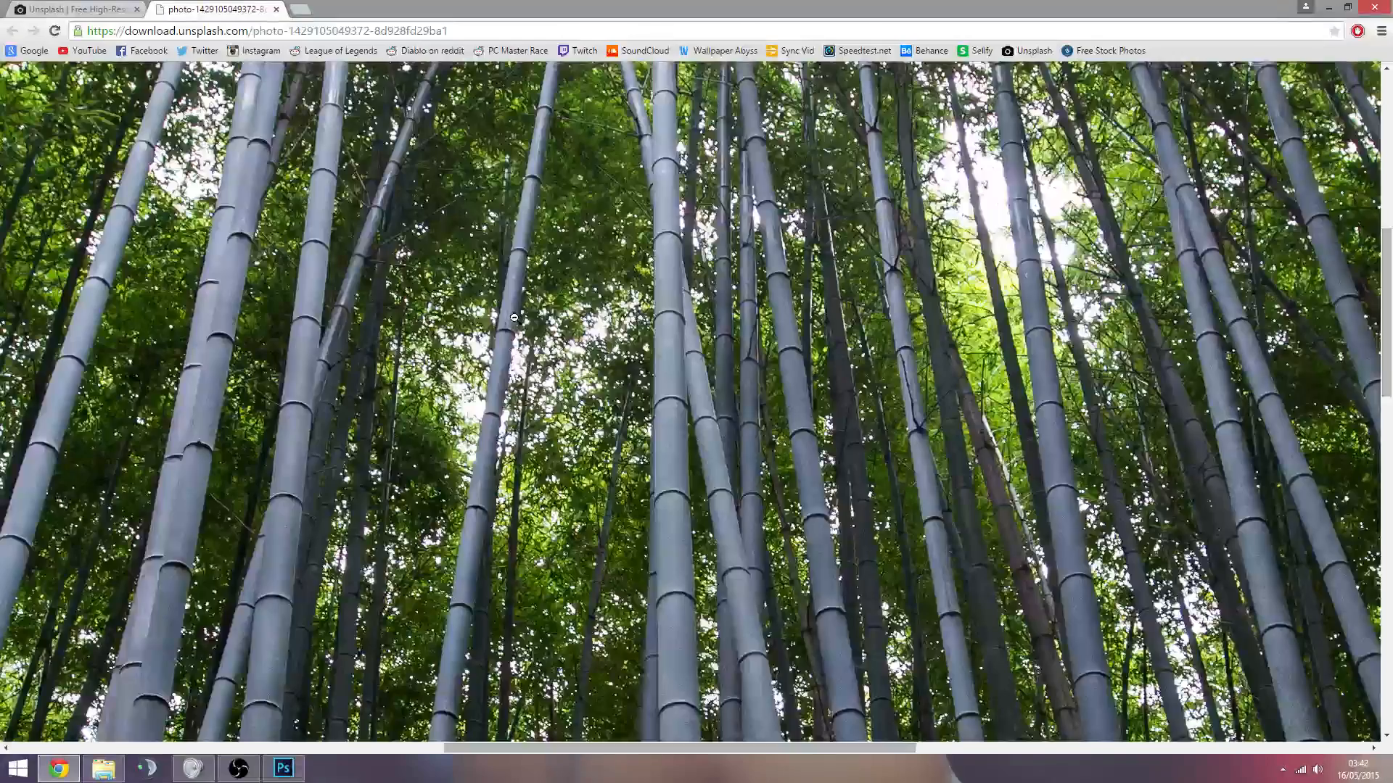
click(507, 290)
click(515, 305)
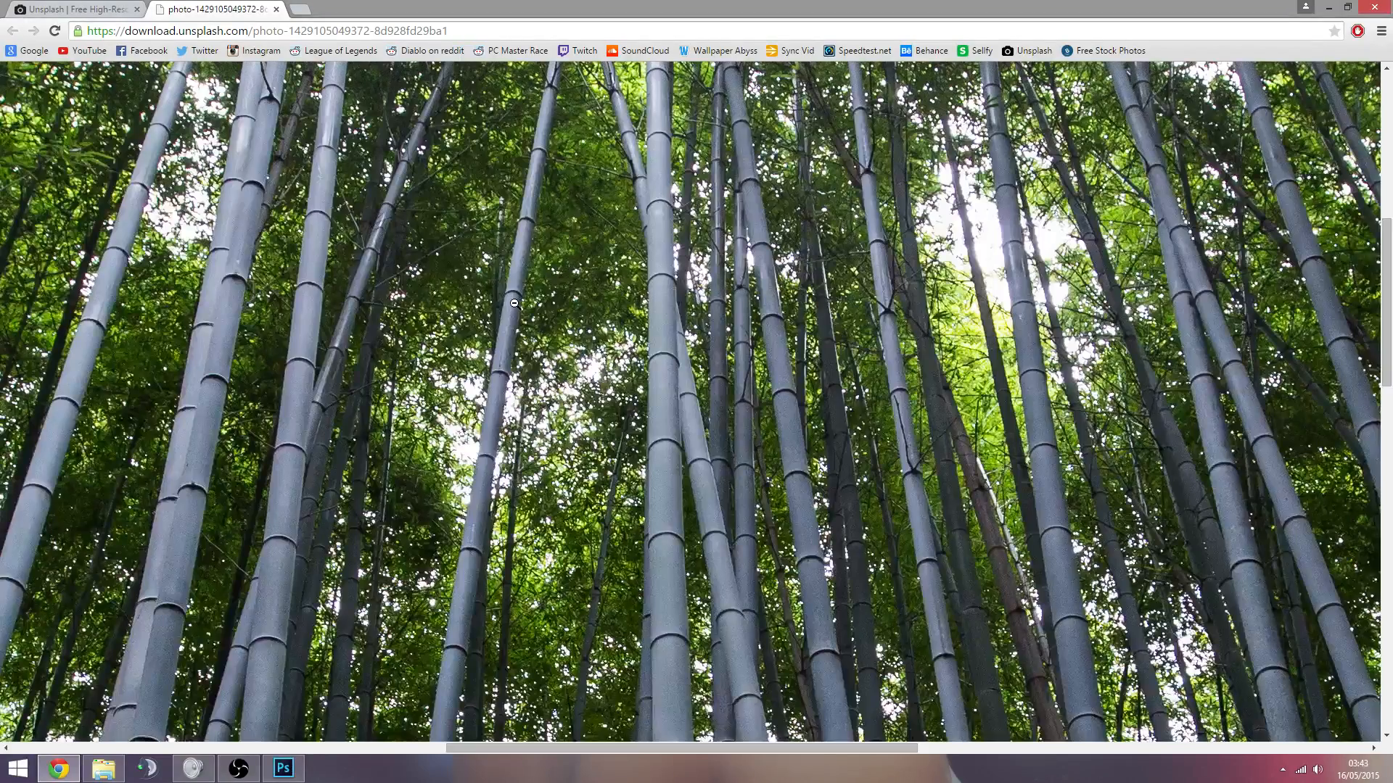
right_click(515, 305)
click(573, 349)
Step: Switch back to Photoshop, paste the bamboo photo above Layer 0, and shift it up and to the left
click(283, 768)
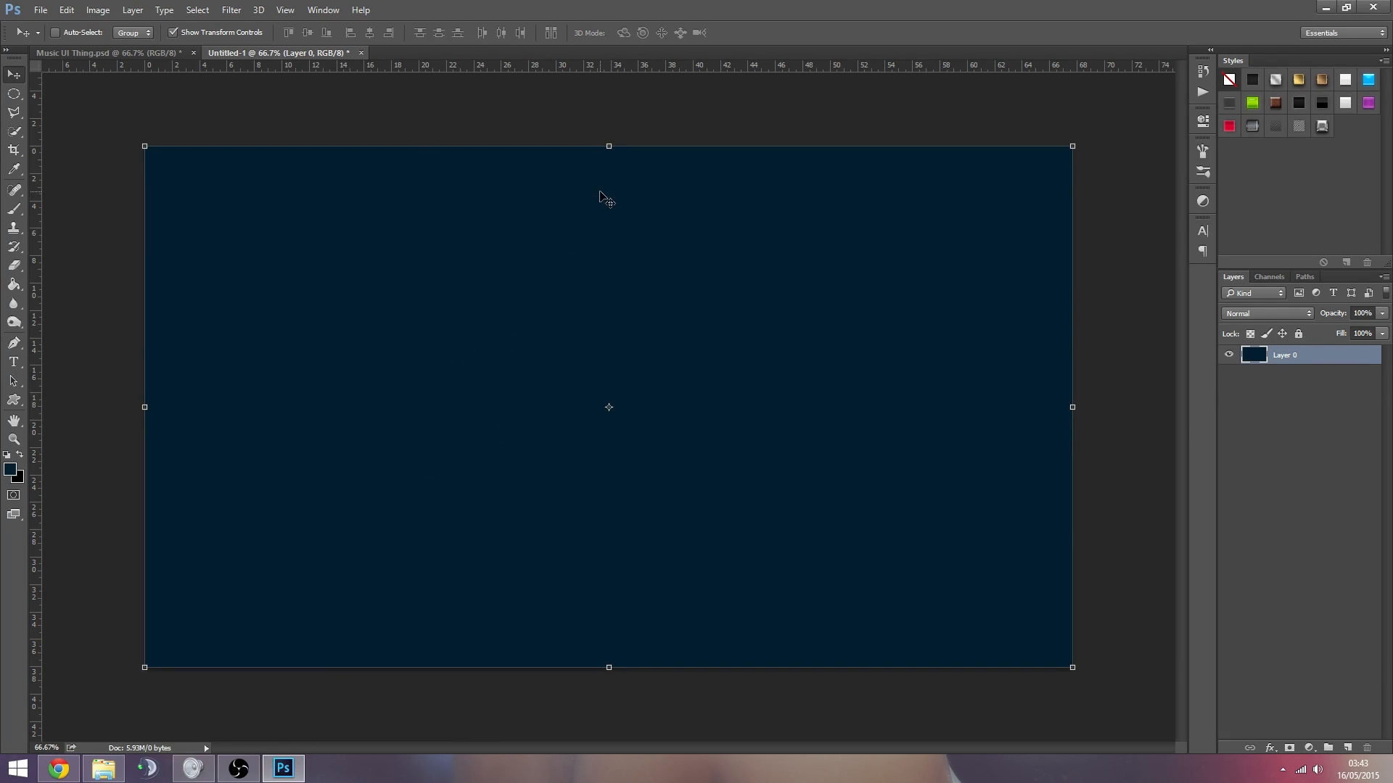
key(ctrl+v)
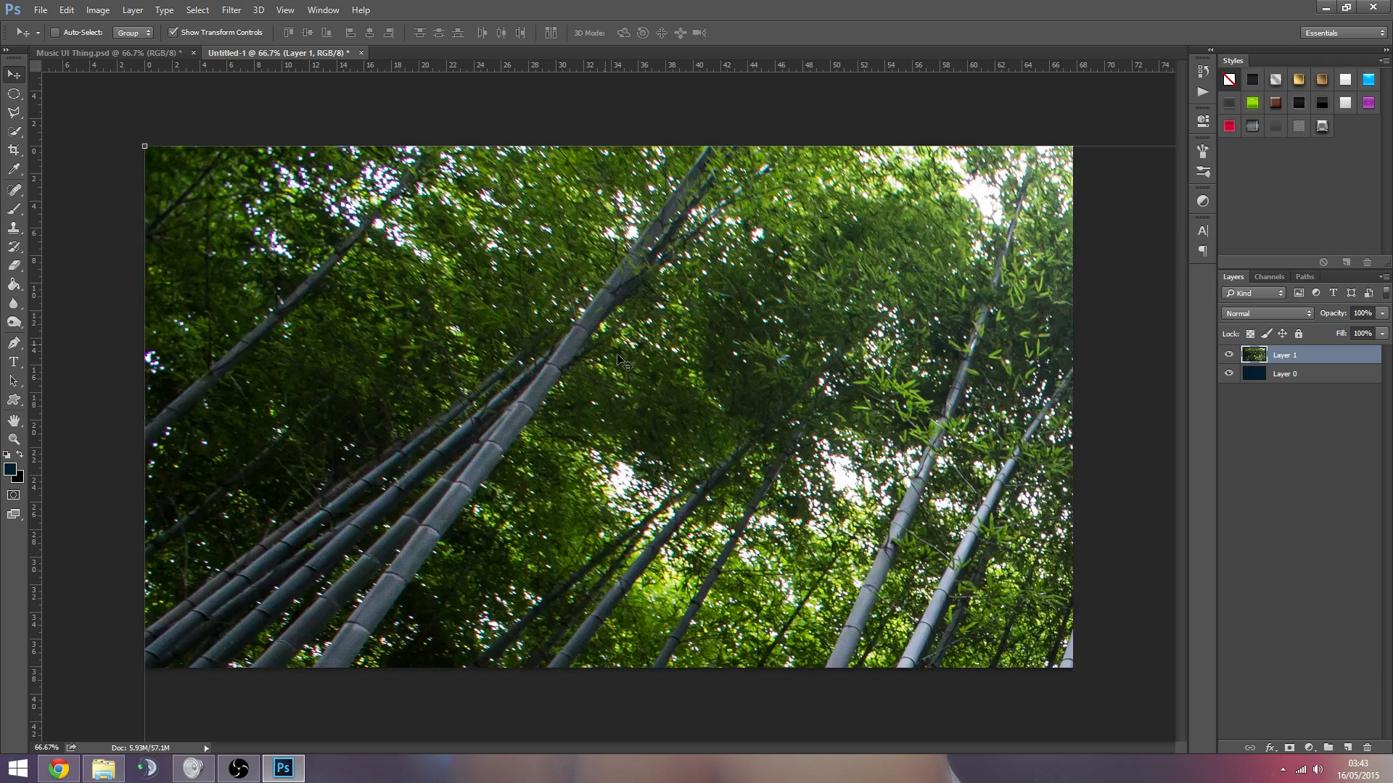
drag(738, 422, 280, 244)
key(z)
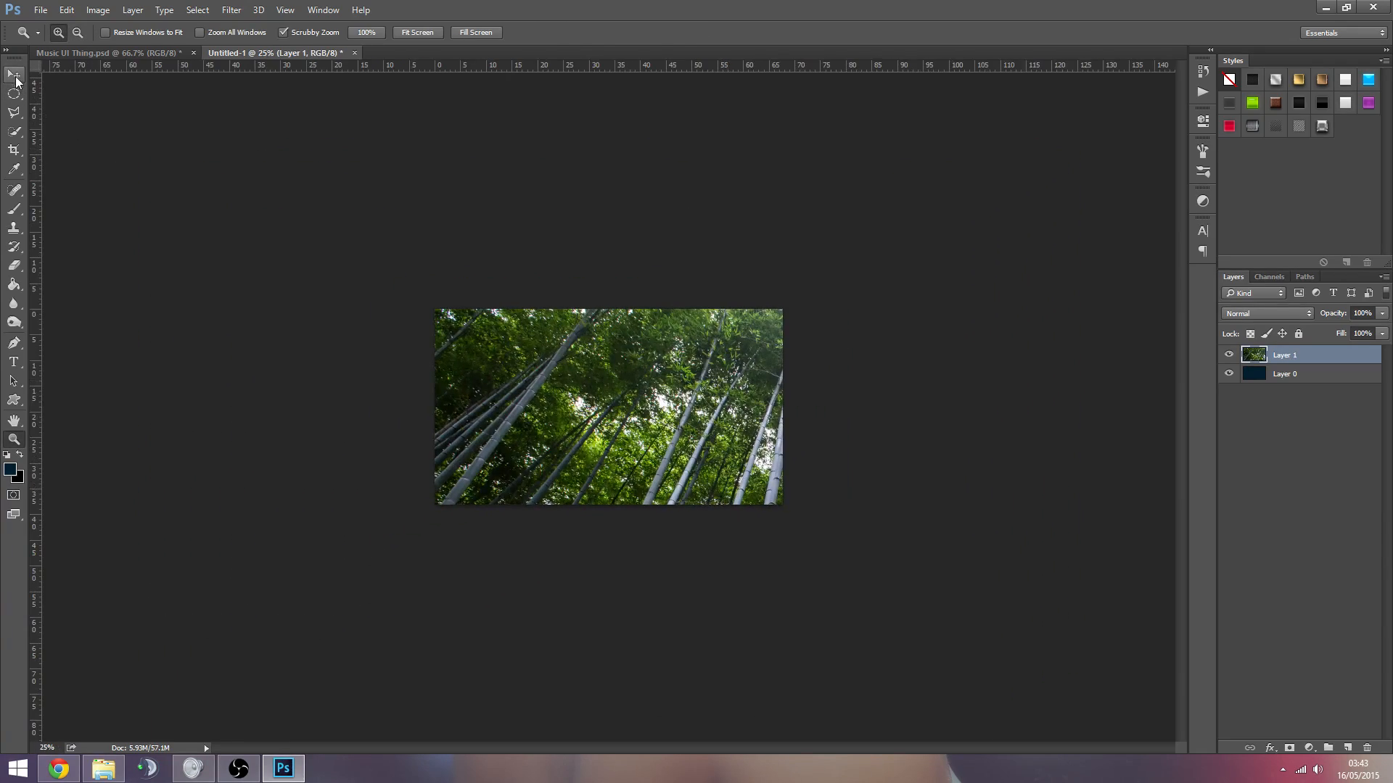
Step: Reposition the bamboo photo so its centre aligns with the centre of the canvas
click(13, 75)
drag(631, 373, 444, 263)
mouse_move(657, 392)
mouse_down()
mouse_move(530, 313)
mouse_move(654, 385)
mouse_up()
Step: Scale the bamboo photo proportionally to about 38% so it extends slightly beyond the canvas on every side
key(z)
alt+click(656, 387)
alt+click(656, 387)
key(v)
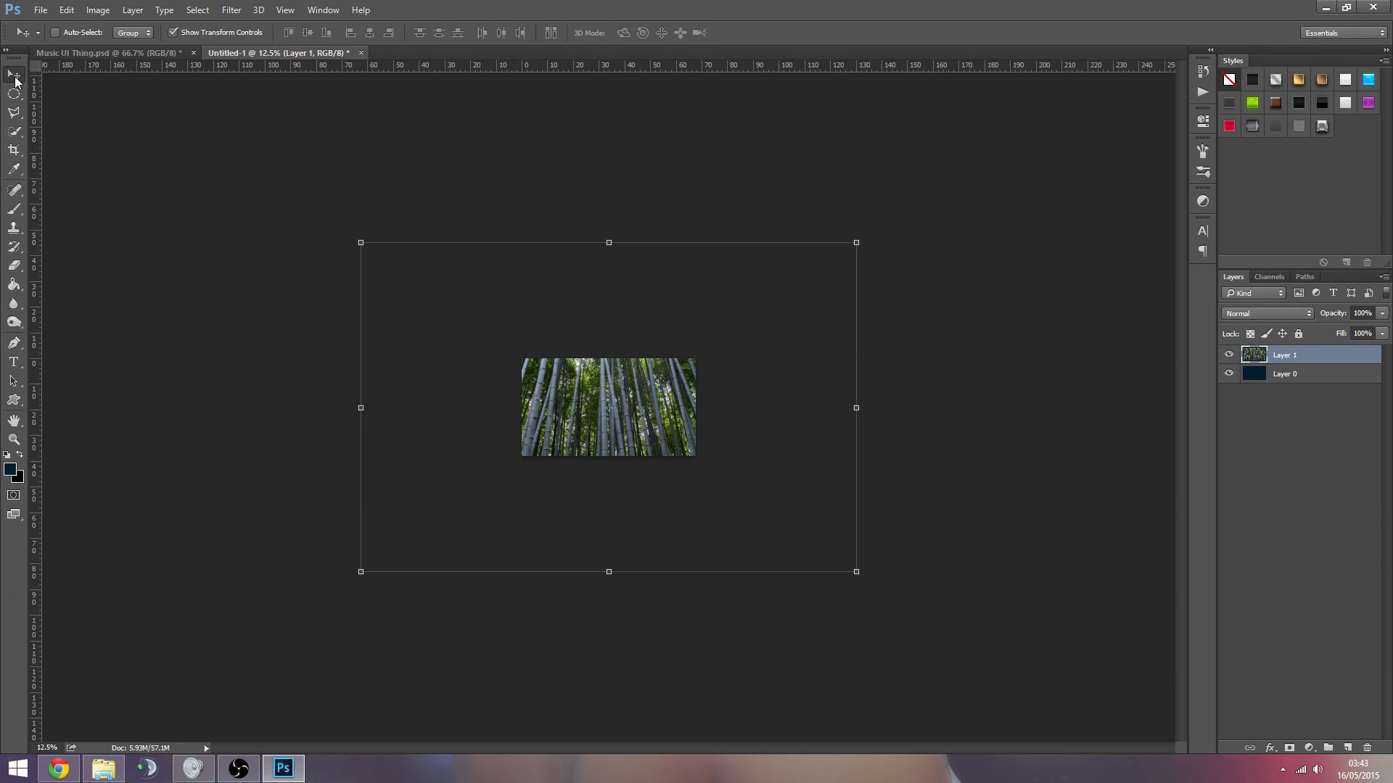
drag(361, 242, 505, 358)
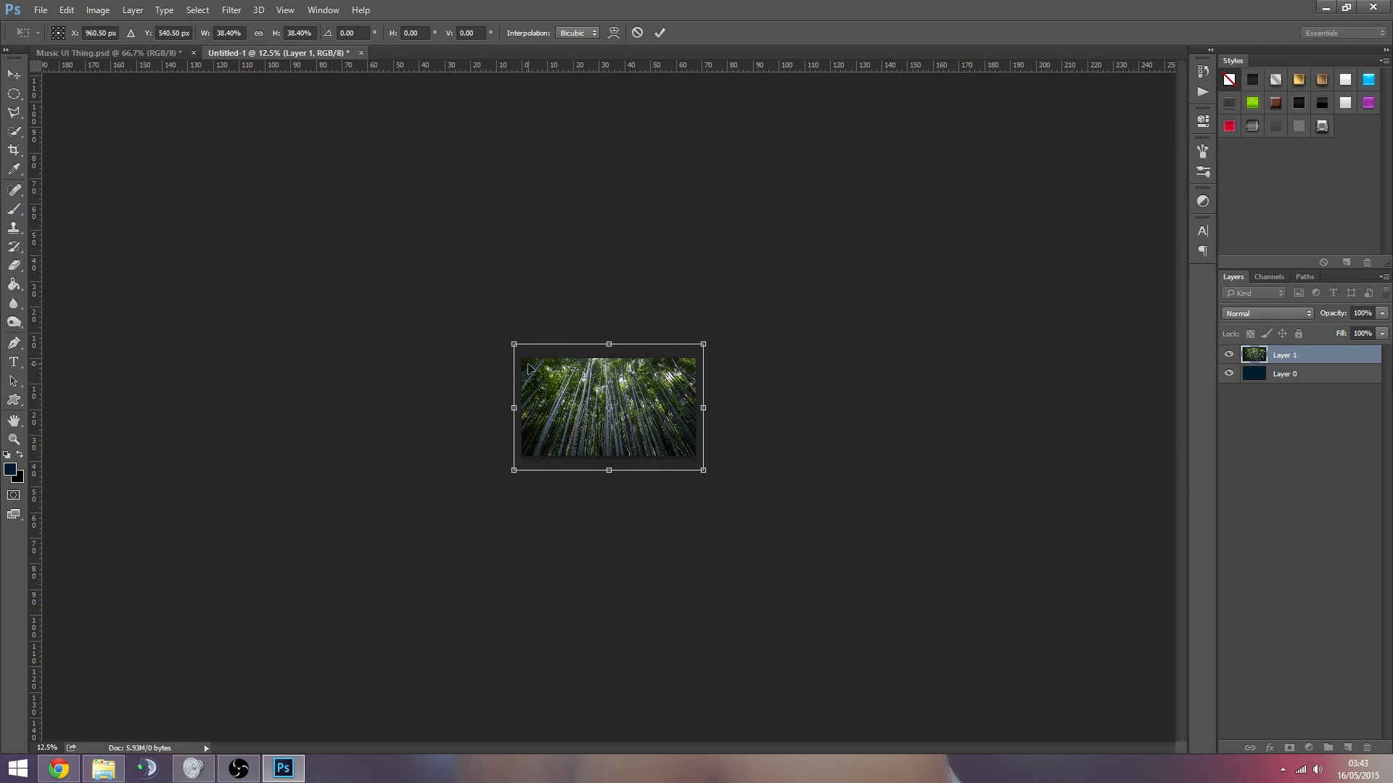
mouse_move(514, 344)
mouse_down()
mouse_move(375, 243)
mouse_move(566, 365)
mouse_move(488, 323)
mouse_move(508, 353)
mouse_up()
key(Return)
Step: Crop the document to the existing canvas bounds, deleting the parts of the bamboo photo outside it
key(z)
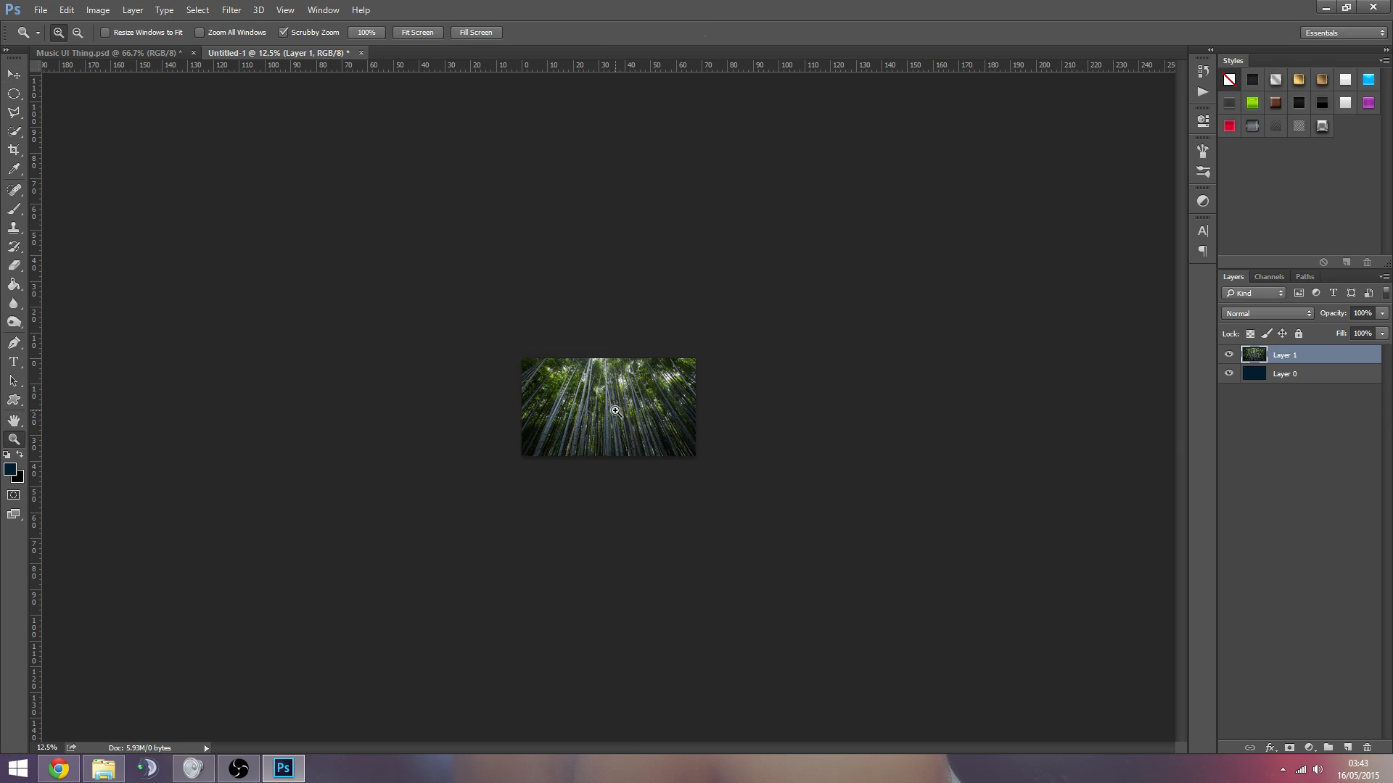
click(611, 403)
click(611, 403)
click(611, 404)
click(611, 403)
click(14, 74)
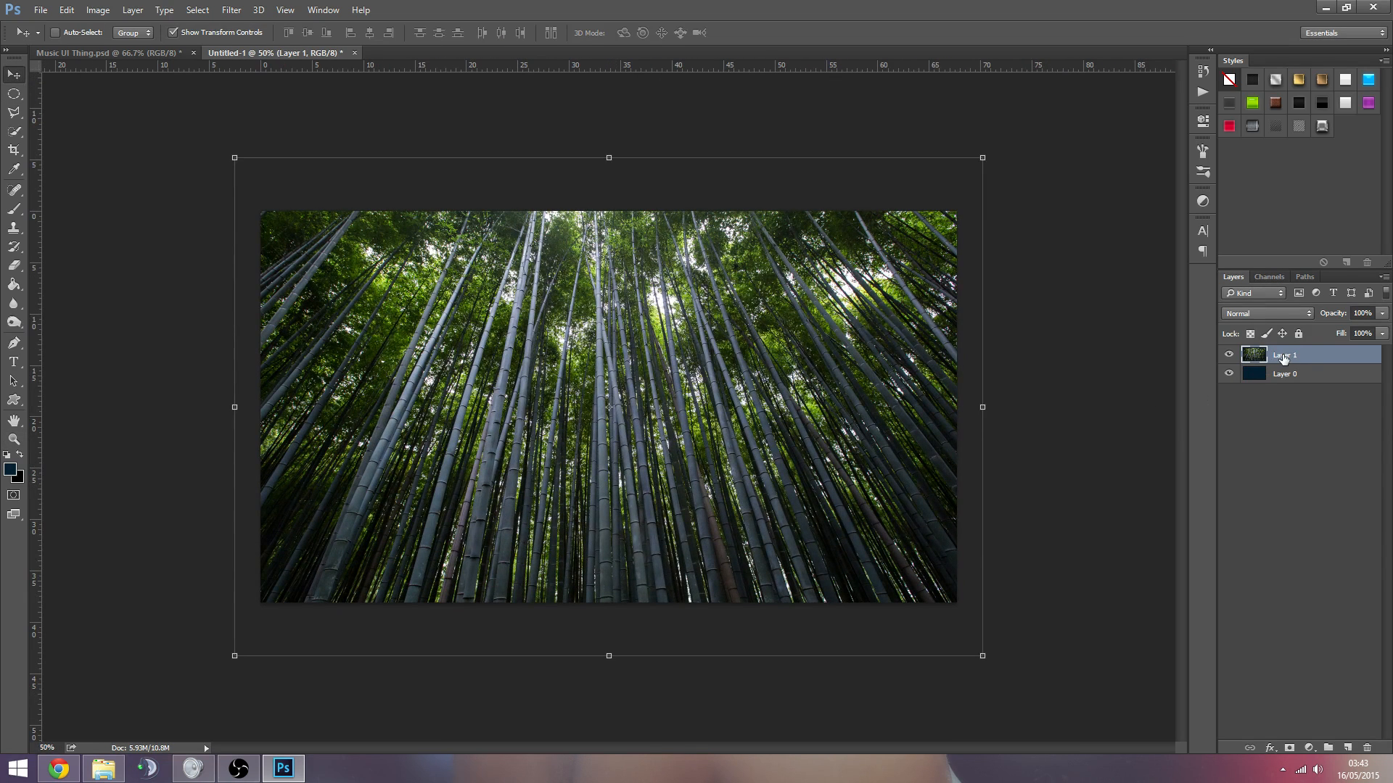
click(23, 156)
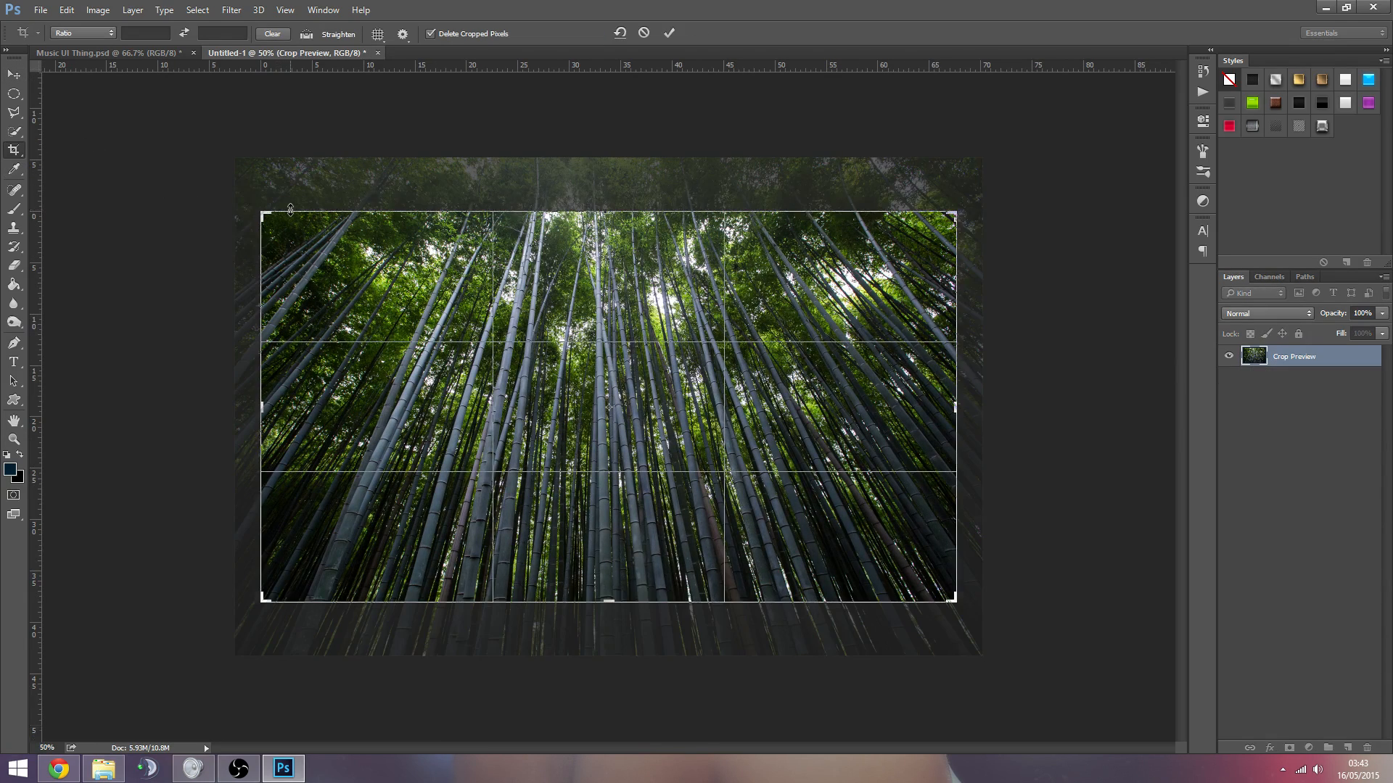
key(Return)
Step: Try shifting the cropped bamboo photo slightly down and to the right, and undo the move
click(13, 74)
mouse_move(529, 286)
mouse_down()
mouse_move(512, 309)
mouse_move(468, 310)
mouse_move(551, 300)
mouse_up()
key(ctrl+z)
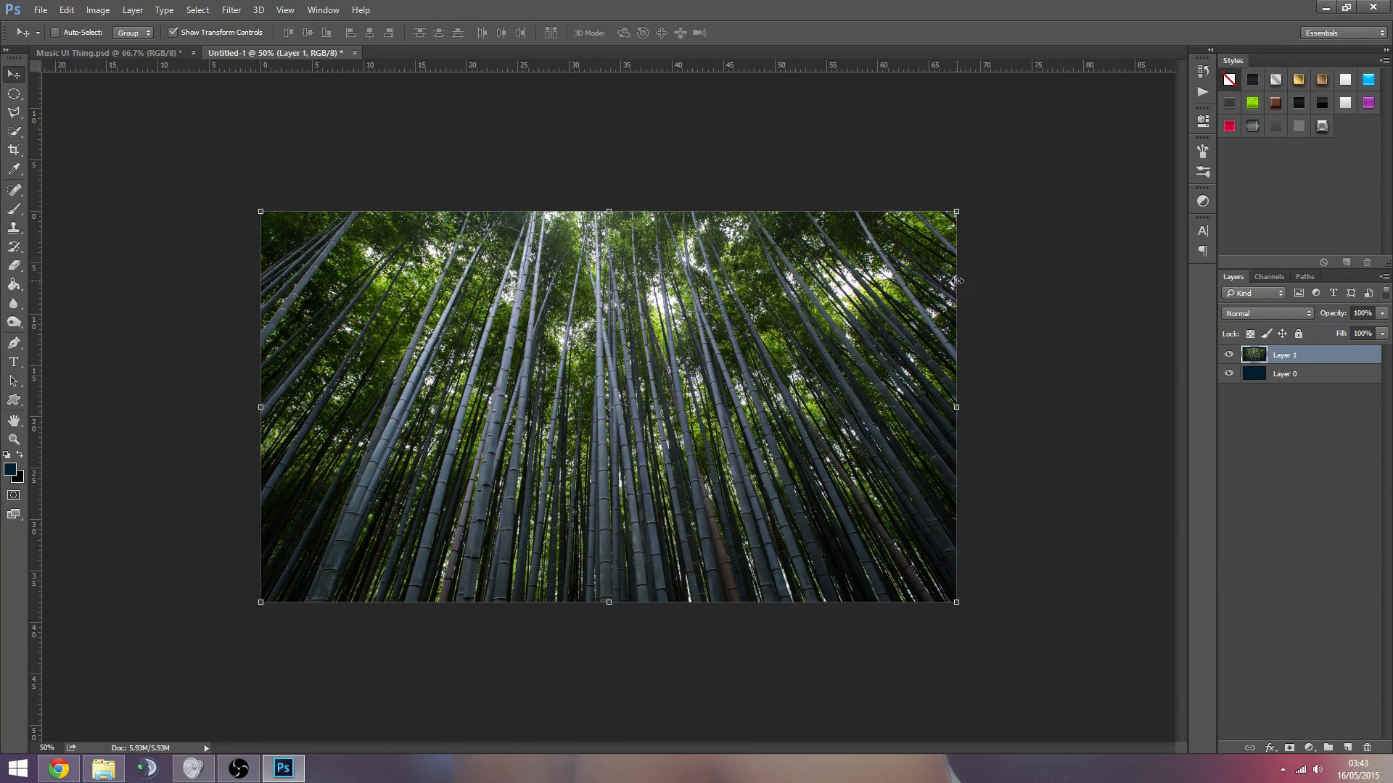
Step: Set the blend mode of Layer 1, the bamboo photo, to Linear Dodge (Add)
click(1317, 466)
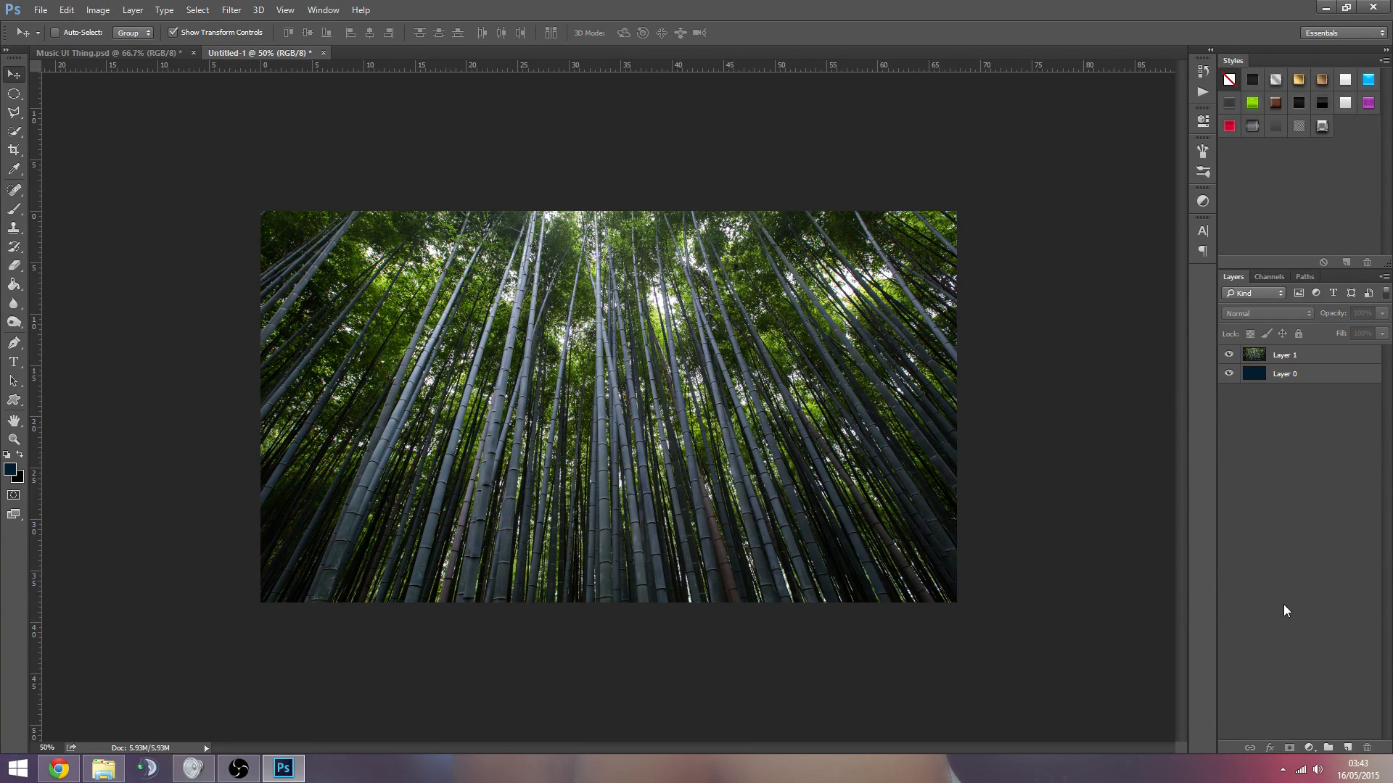
click(1296, 356)
click(1237, 313)
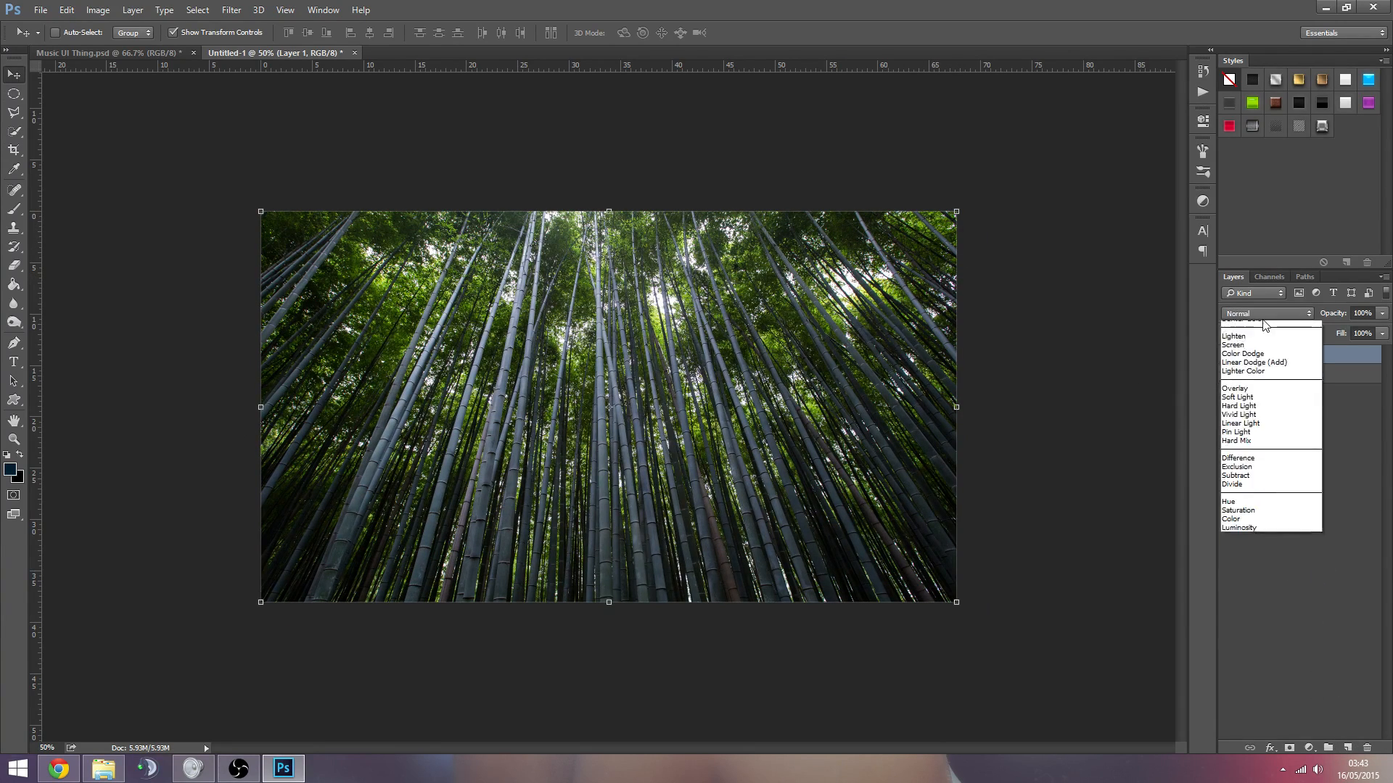
click(1274, 431)
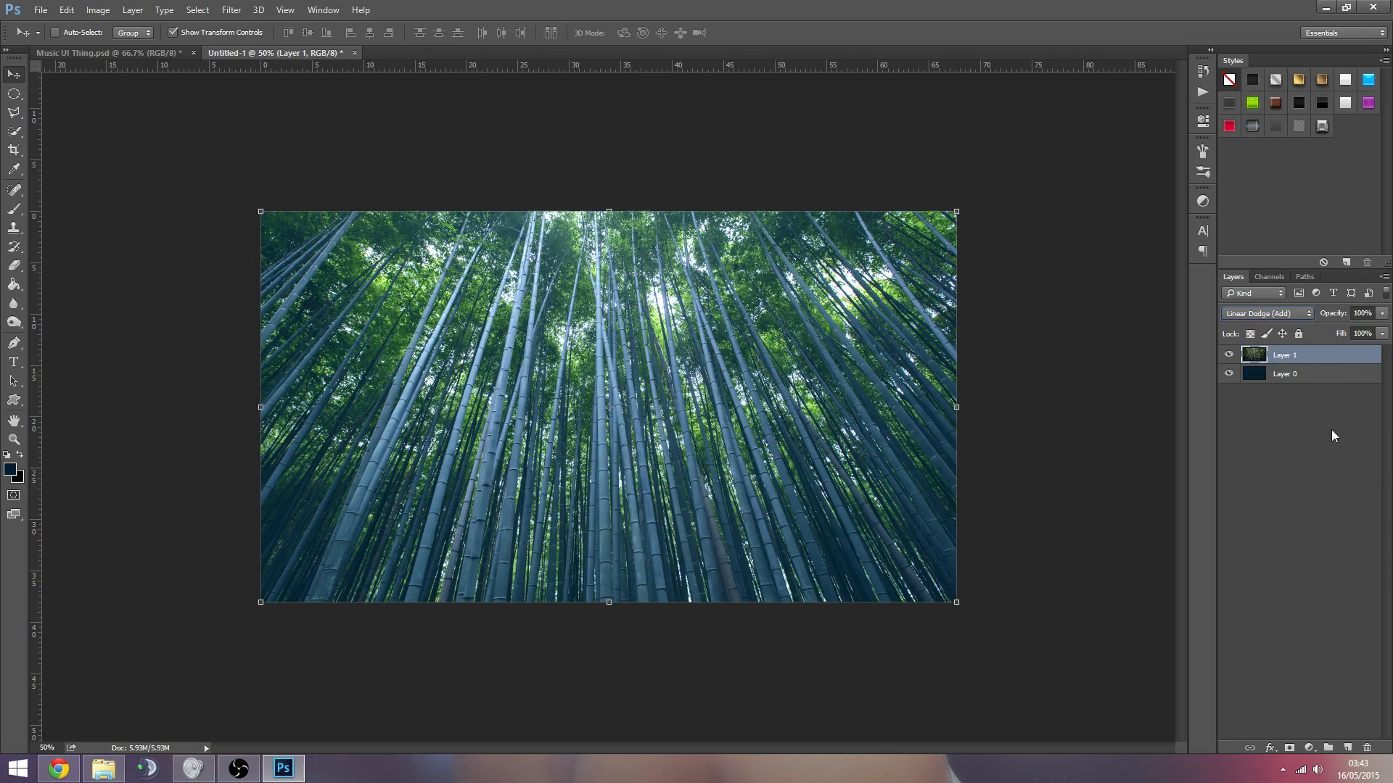
Step: Try the Screen blend mode on Layer 1 and return it to Linear Dodge (Add)
click(1265, 314)
click(1253, 414)
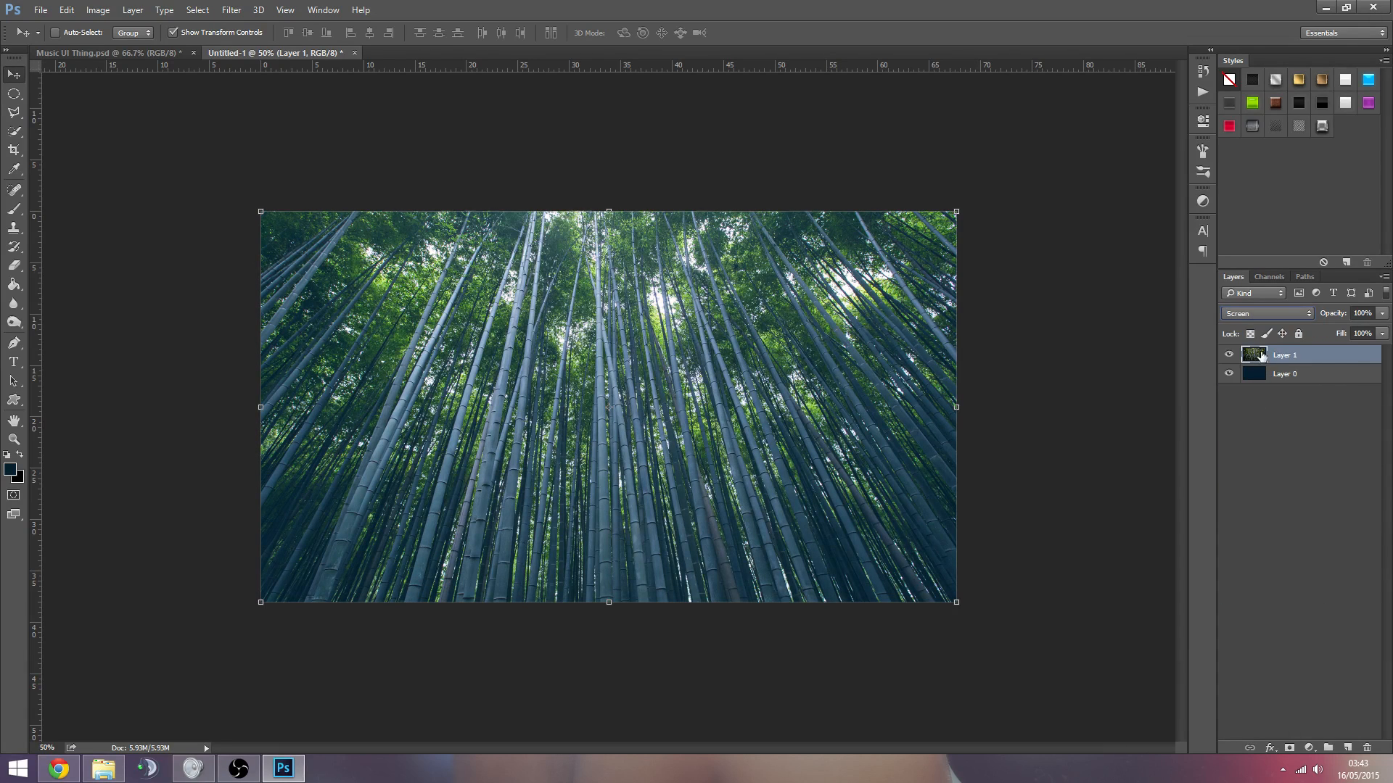
click(1266, 314)
click(1280, 432)
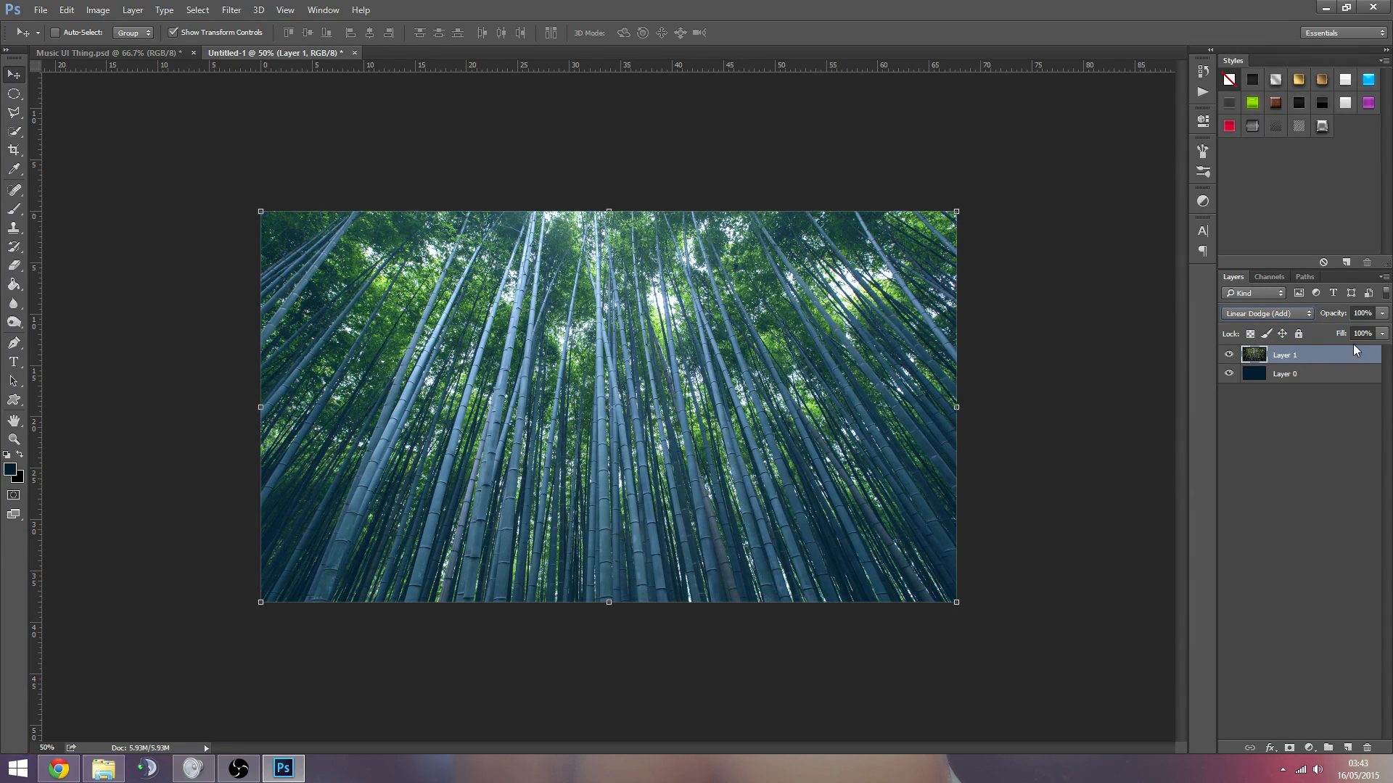
Step: Set the bamboo layer's opacity to 20%
click(1361, 313)
text(20)
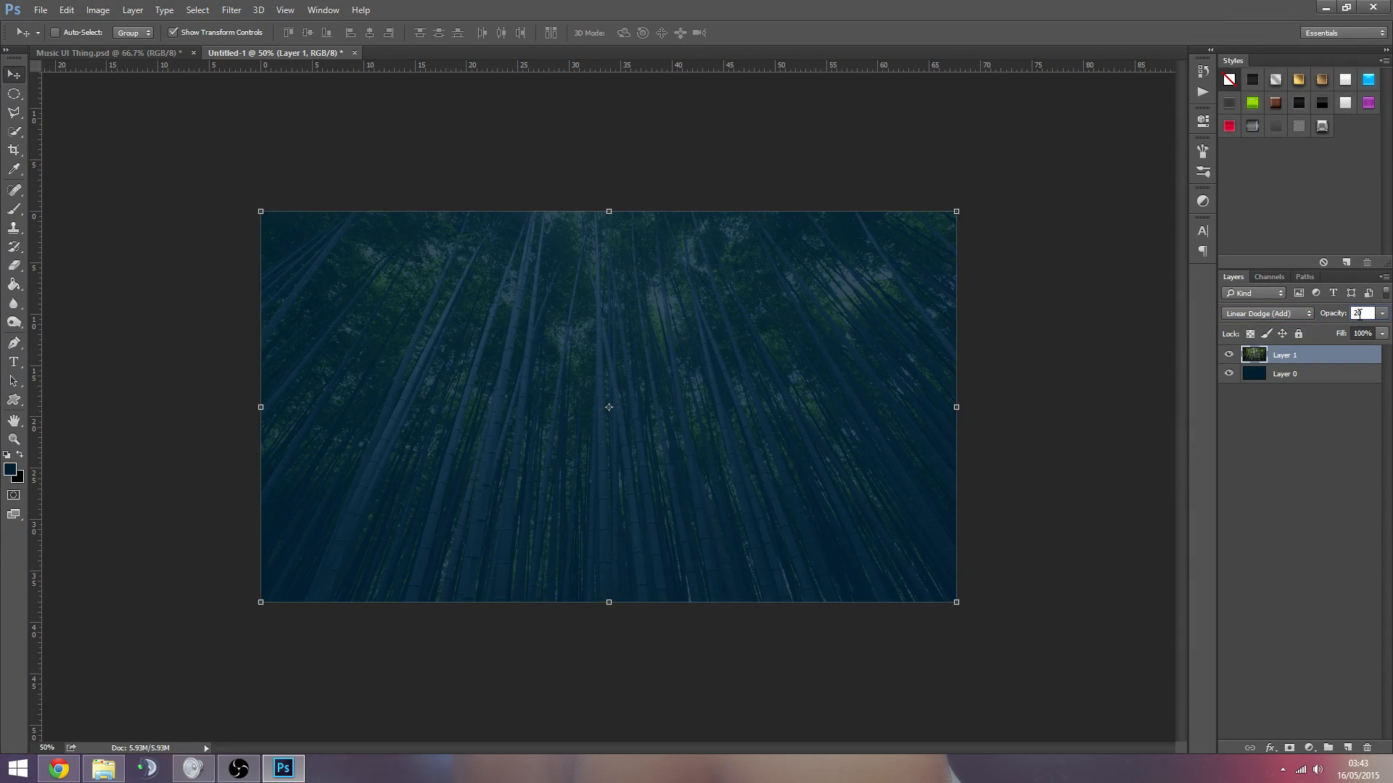
click(1253, 473)
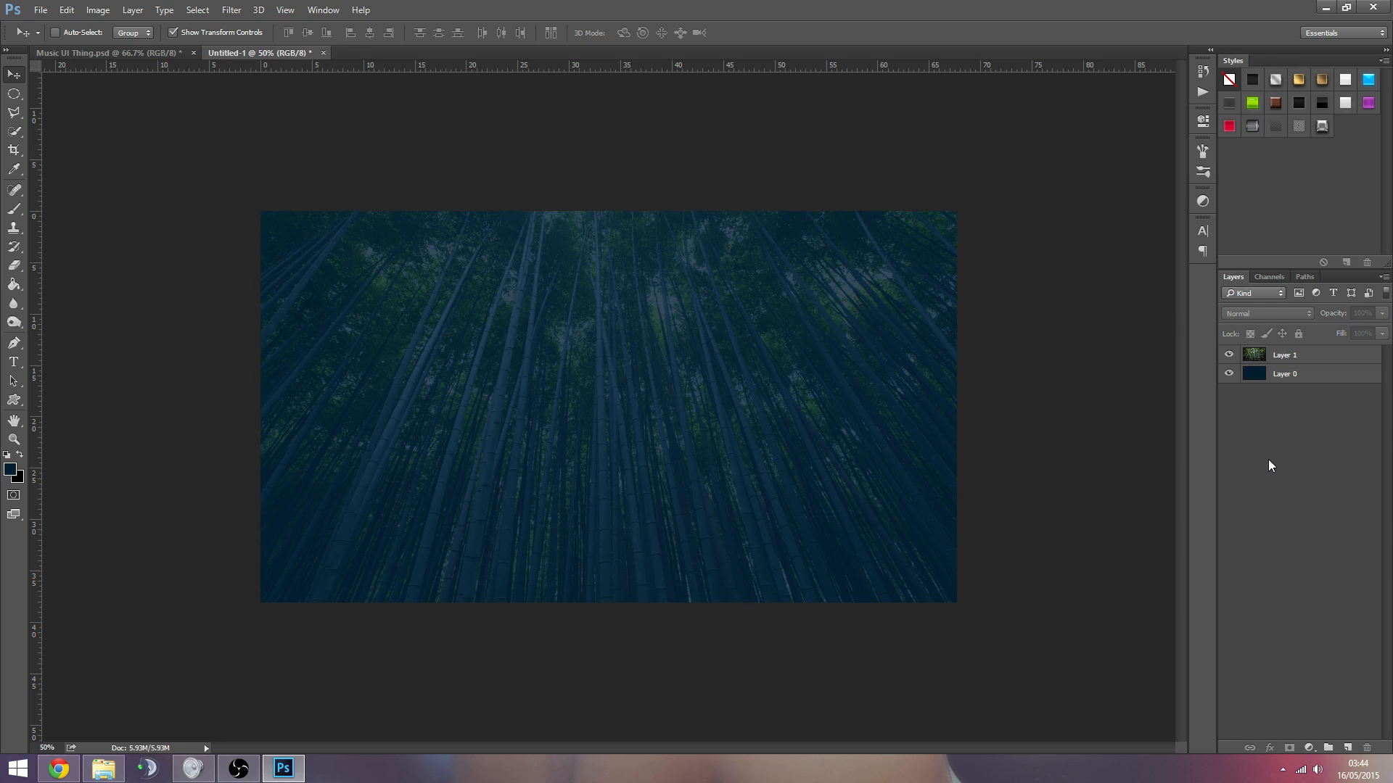
Step: Apply a Gaussian Blur with a 25-pixel radius to the bamboo photo on Layer 1
click(1289, 357)
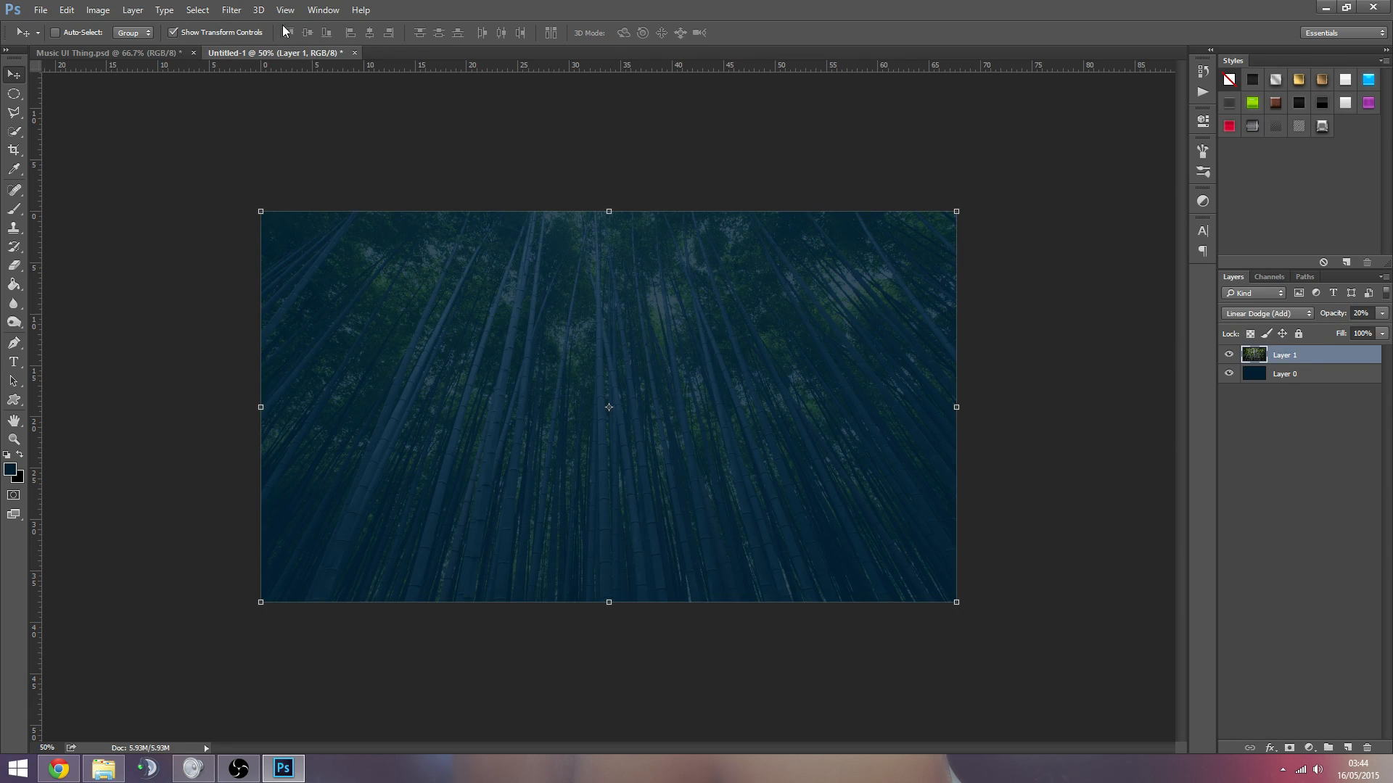
click(232, 10)
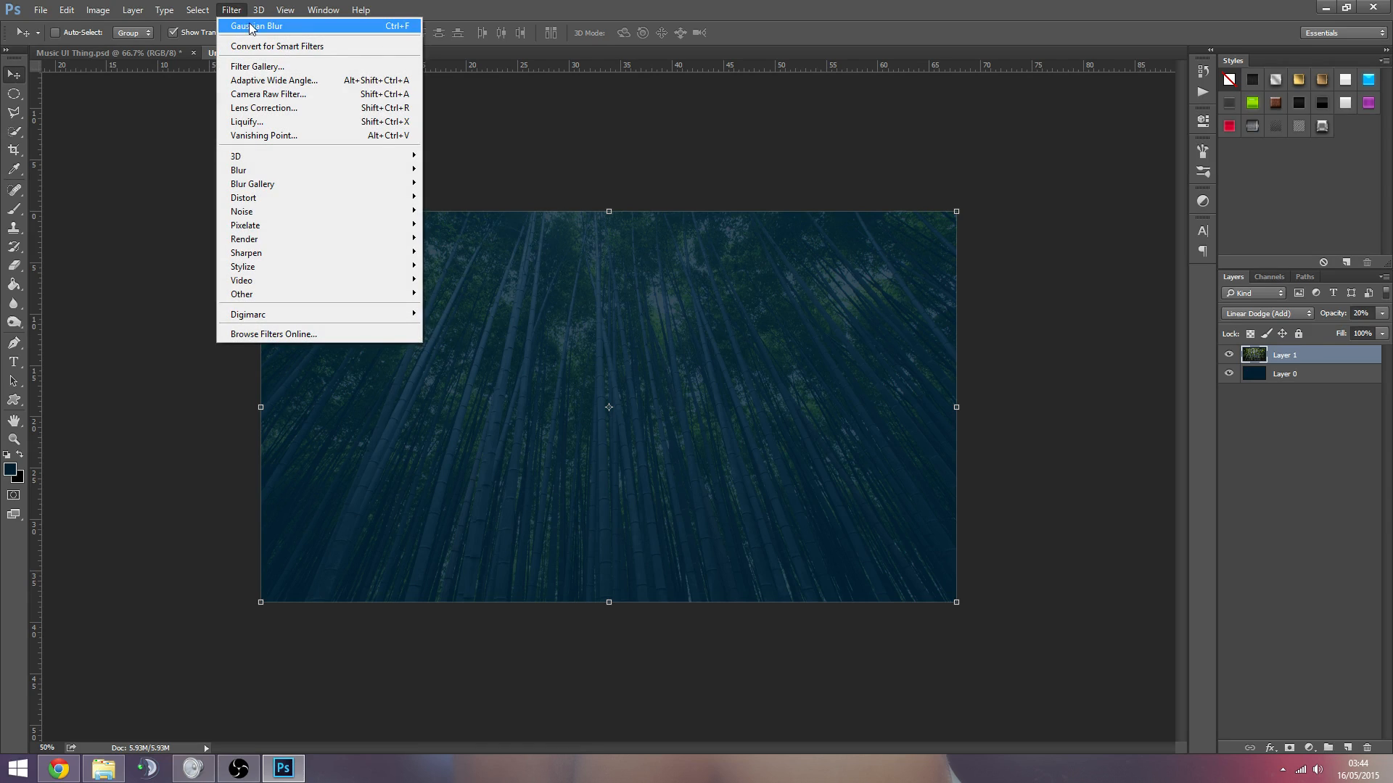
mouse_move(309, 172)
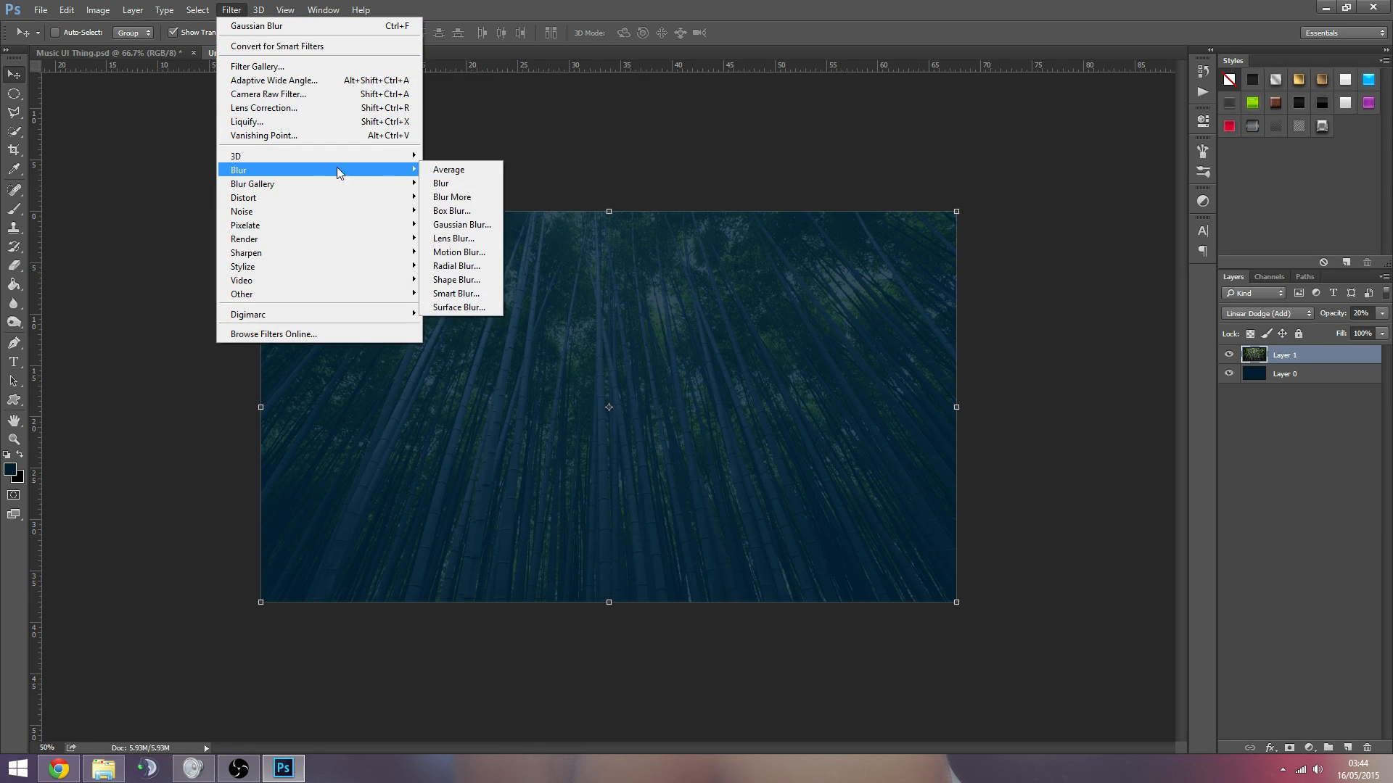
click(462, 224)
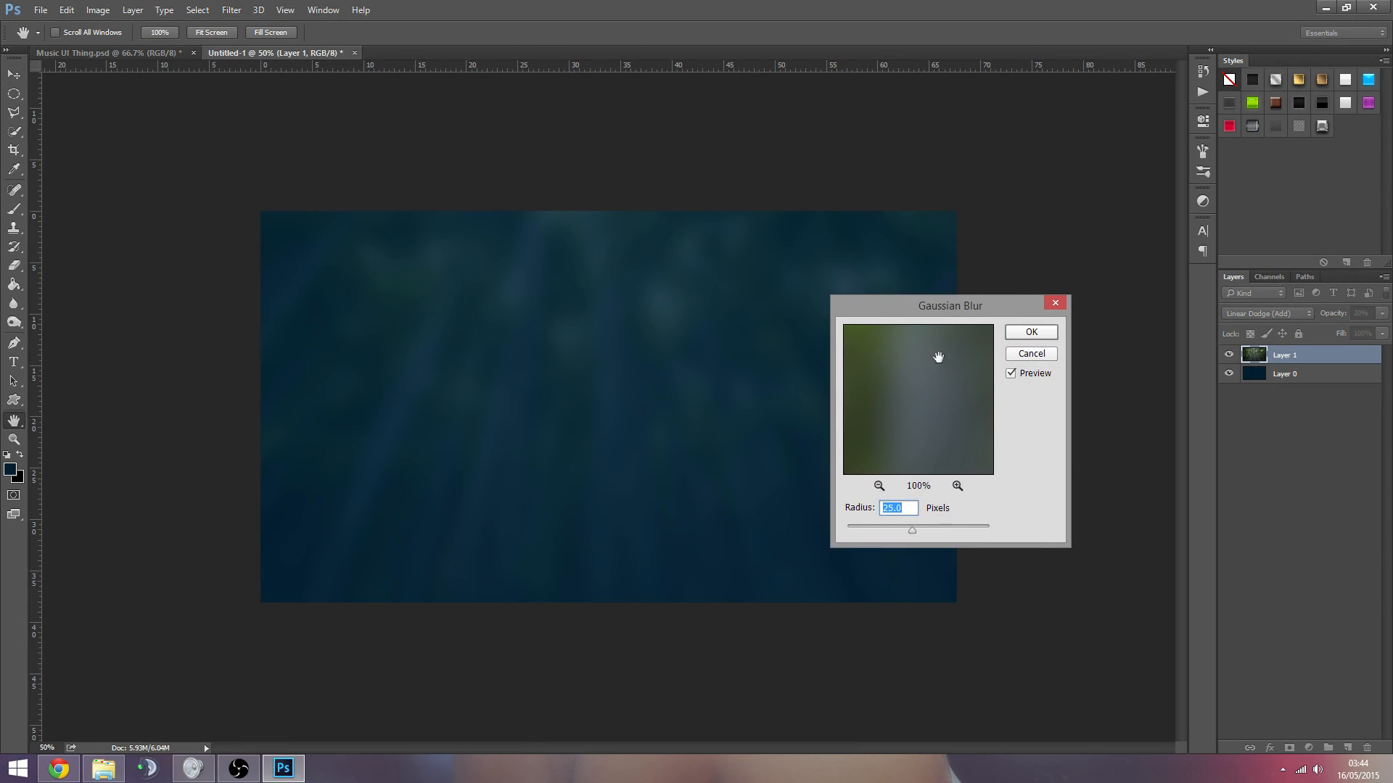
drag(937, 316, 941, 329)
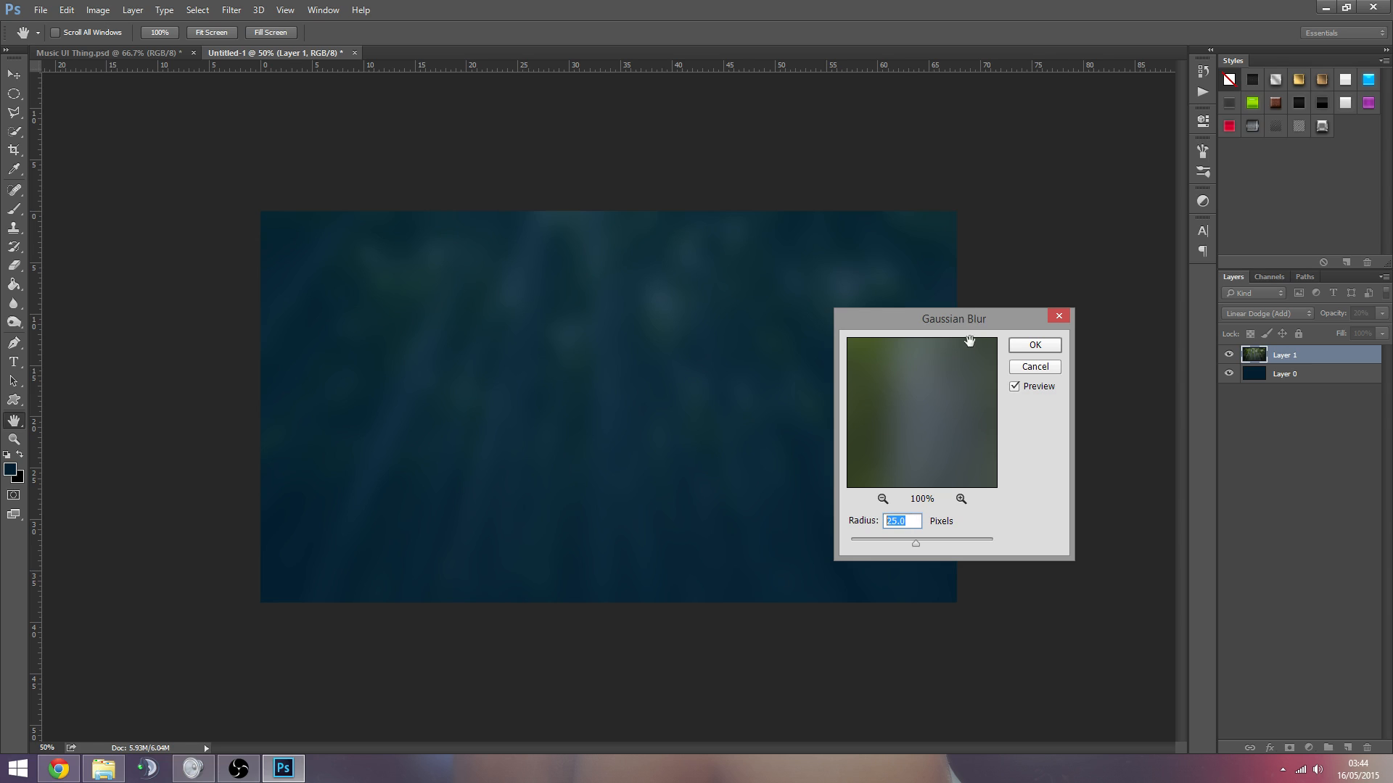
drag(985, 325, 964, 279)
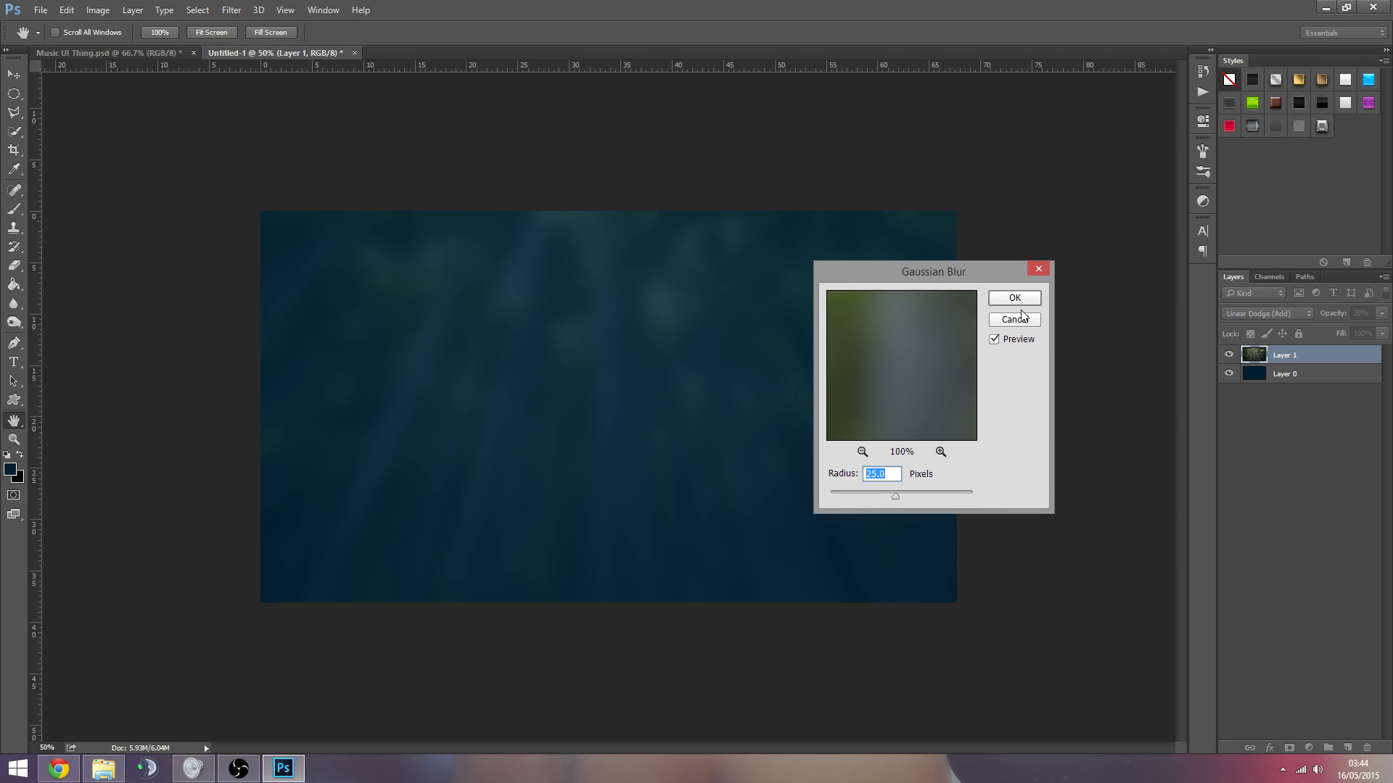
click(1015, 298)
key(v)
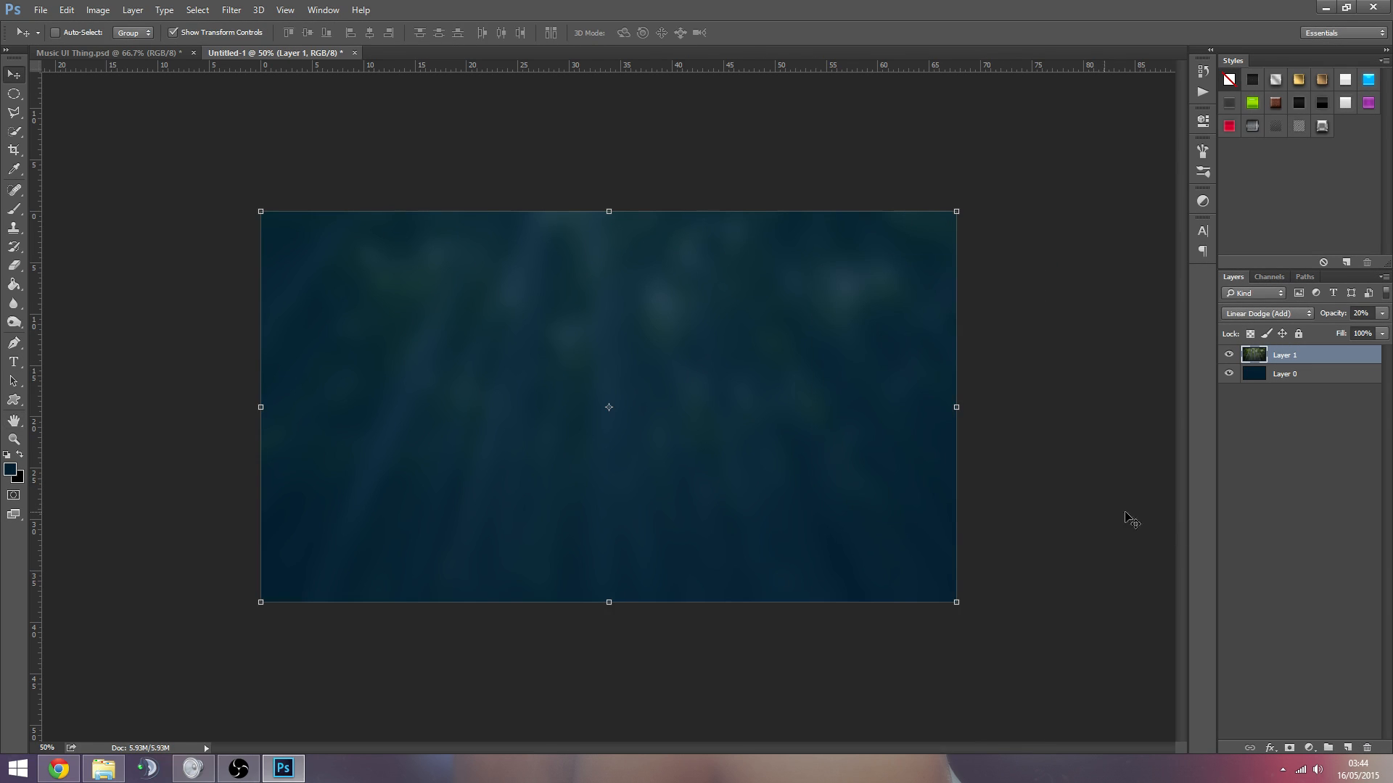
Step: Add a new layer above the bamboo photo and set up a soft round Brush of 483 px with 0% hardness
click(1346, 747)
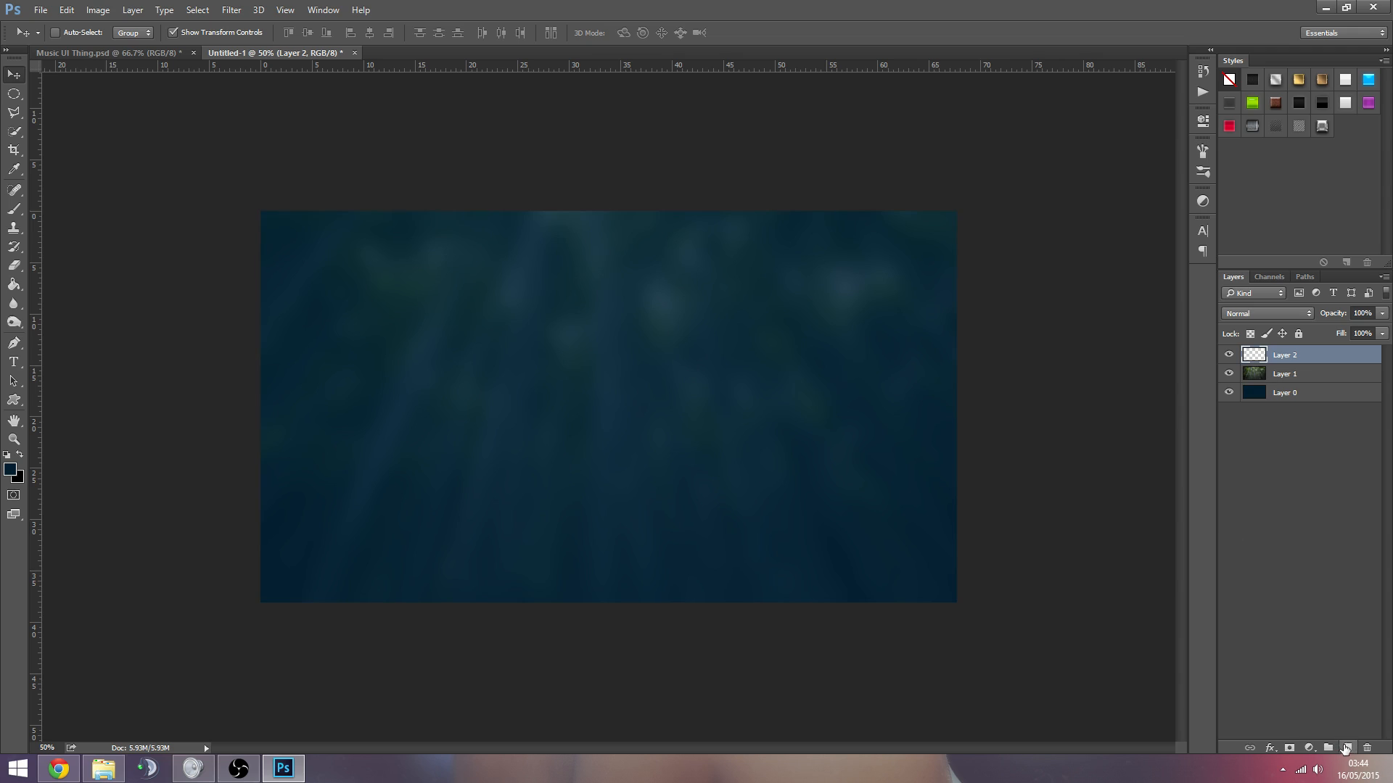
right_click(9, 215)
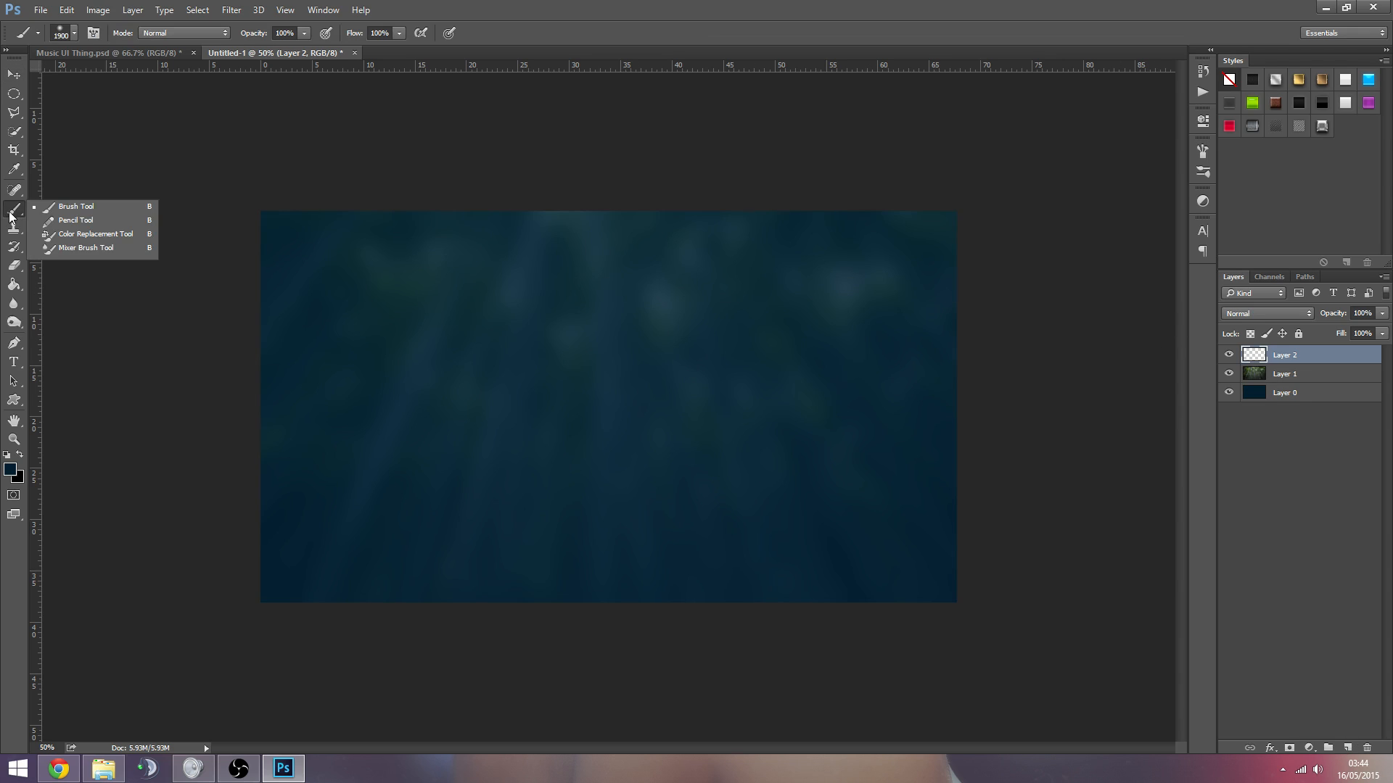
click(65, 210)
right_click(538, 345)
click(525, 317)
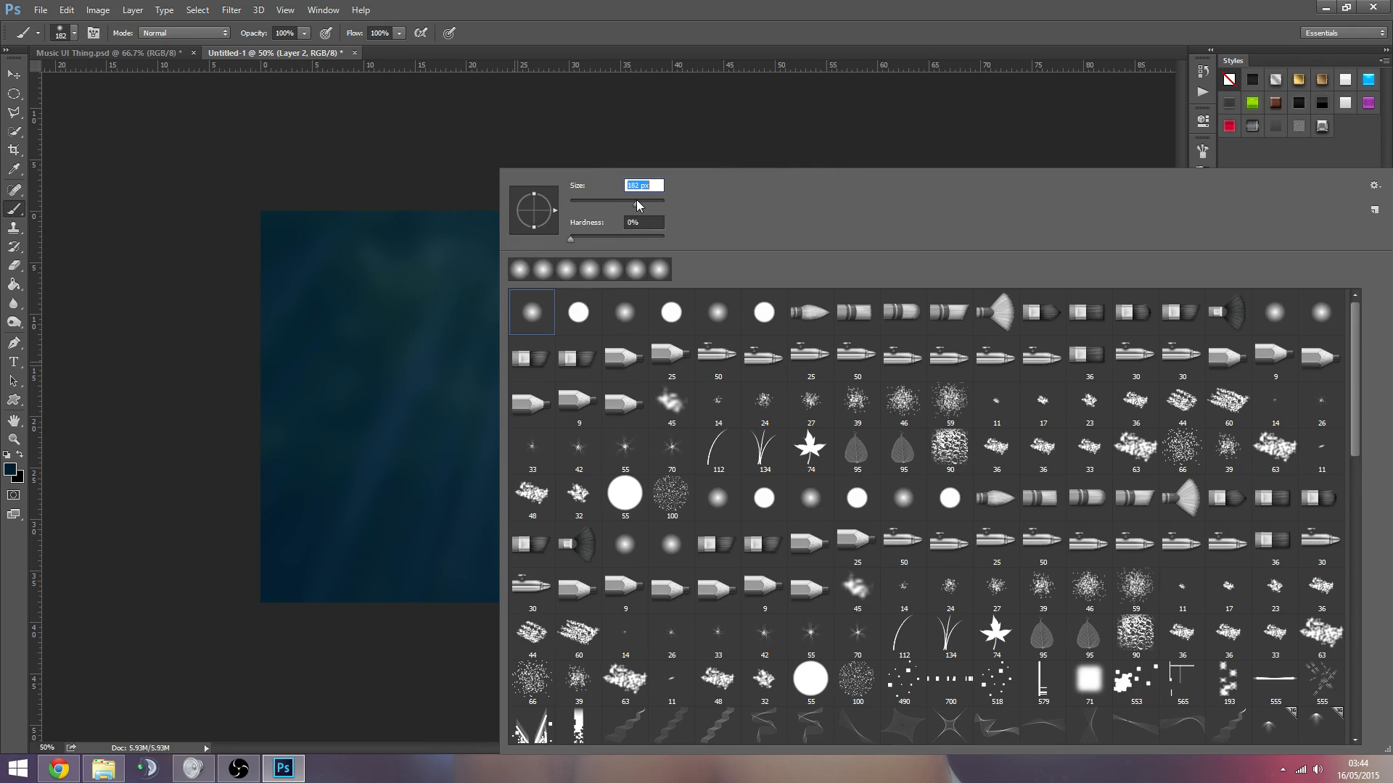
drag(637, 200, 653, 200)
click(729, 10)
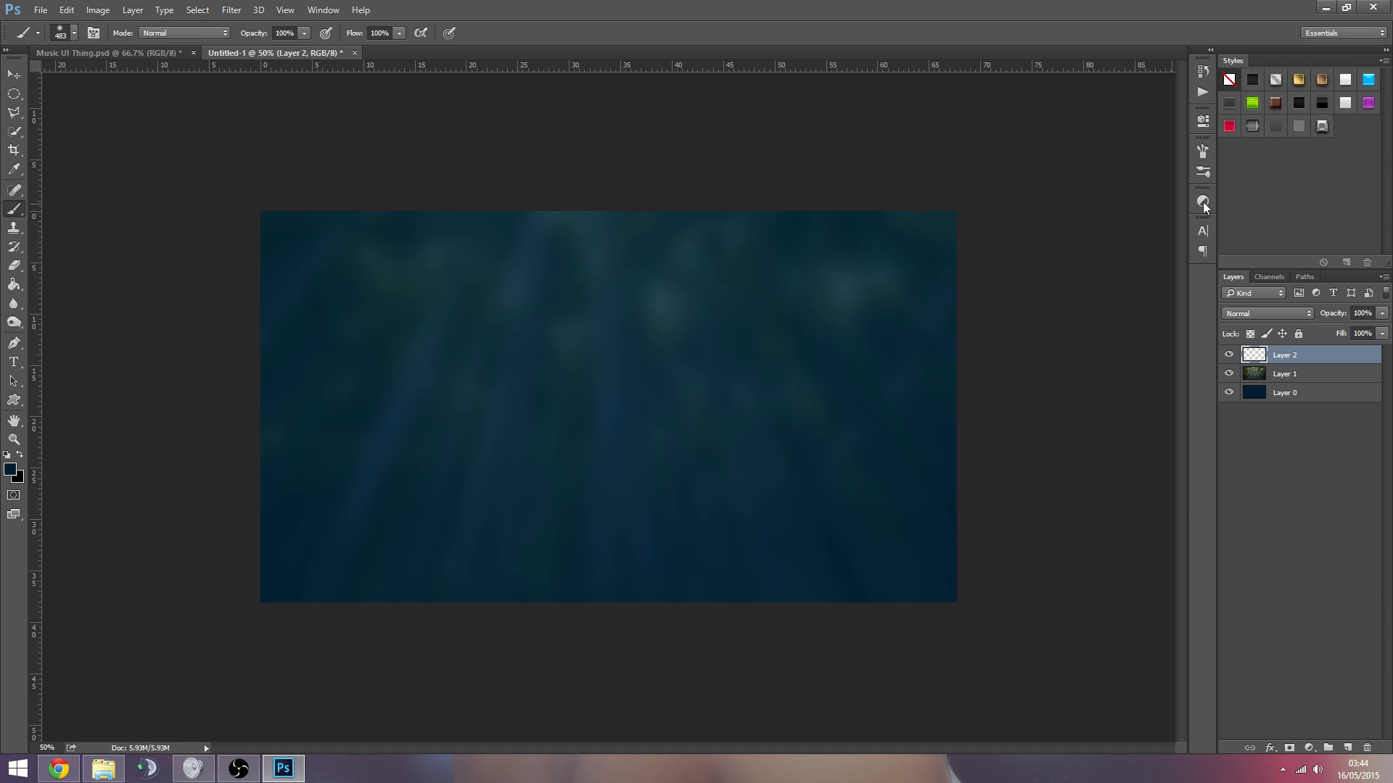
Step: Open the brush settings and enable Shape Dynamics, Scattering and Transfer for the soft round brush
click(1203, 151)
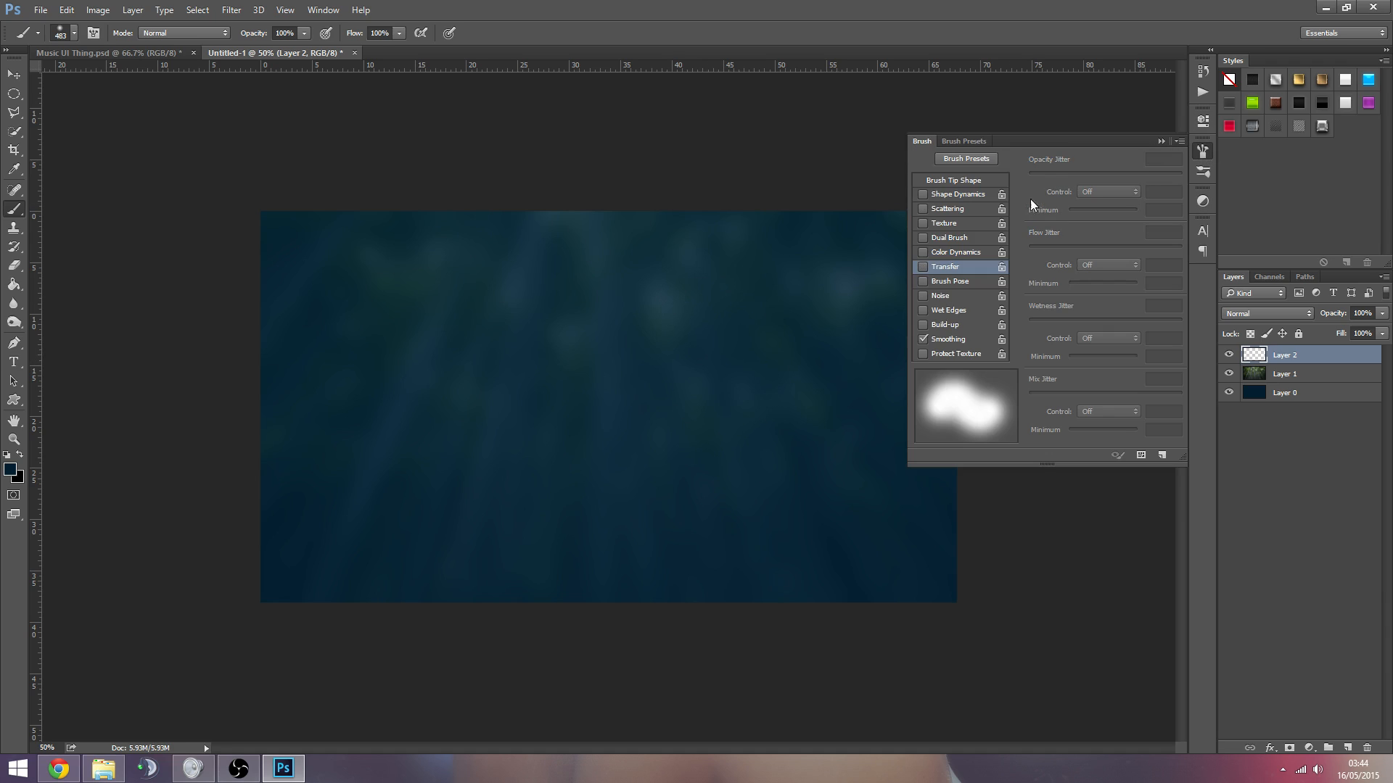
click(323, 10)
click(638, 13)
click(923, 194)
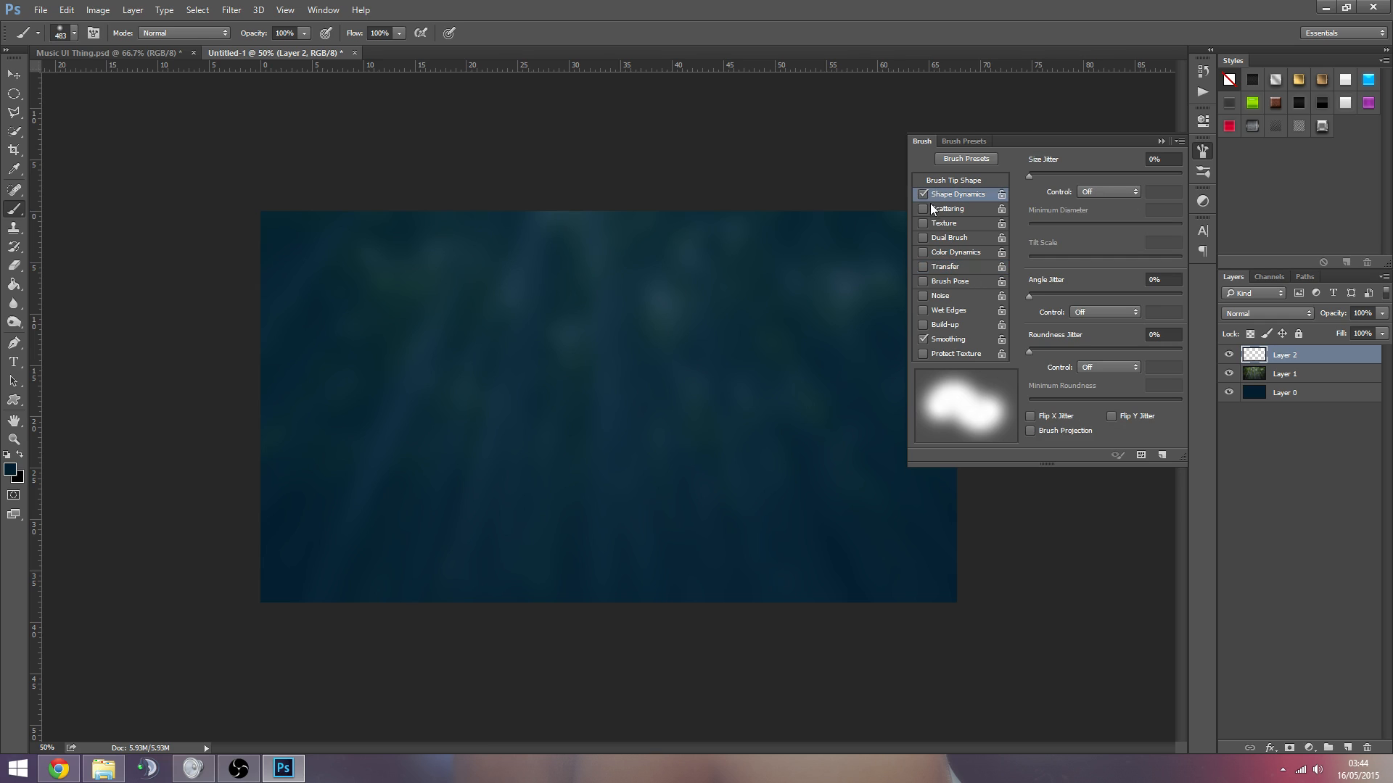
click(923, 265)
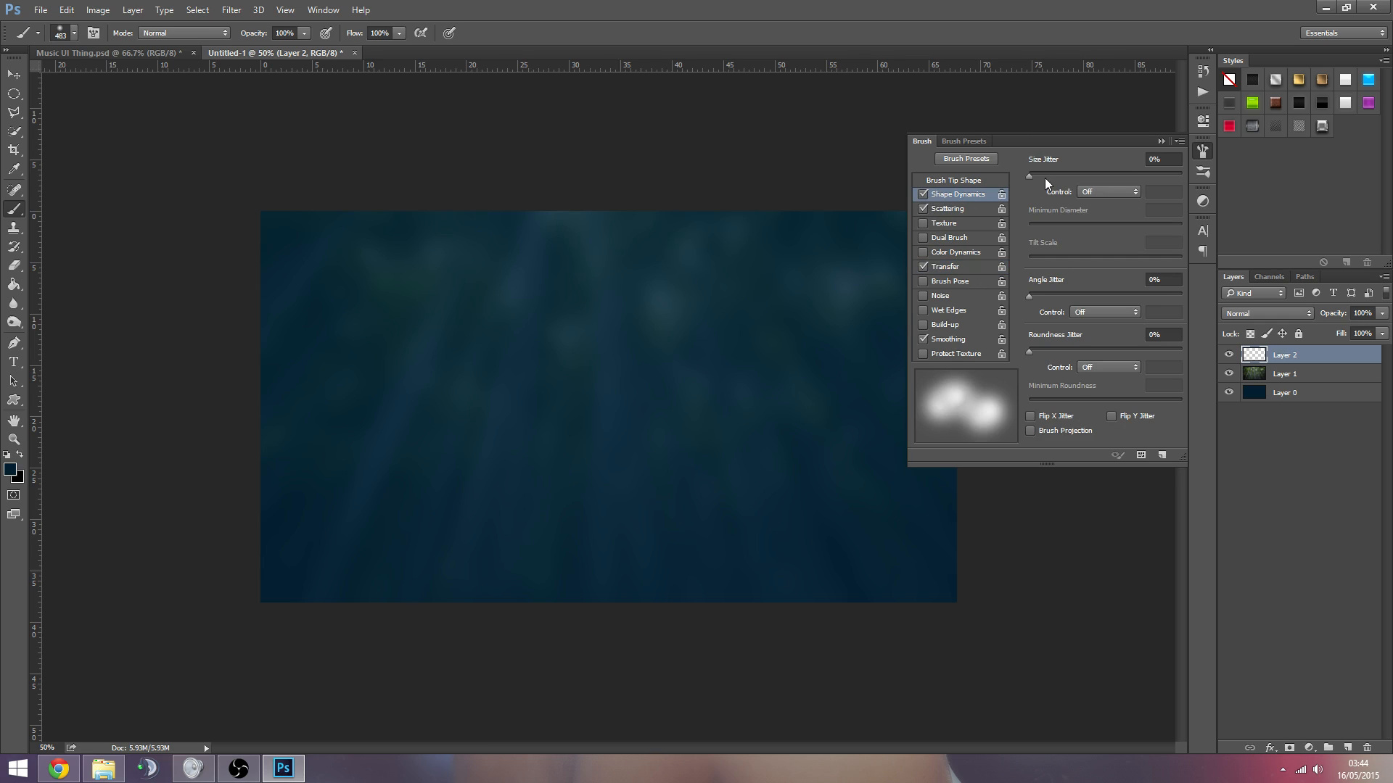
Step: Set the brush's scatter to 1000% on both axes and check its Transfer jitter settings
click(951, 210)
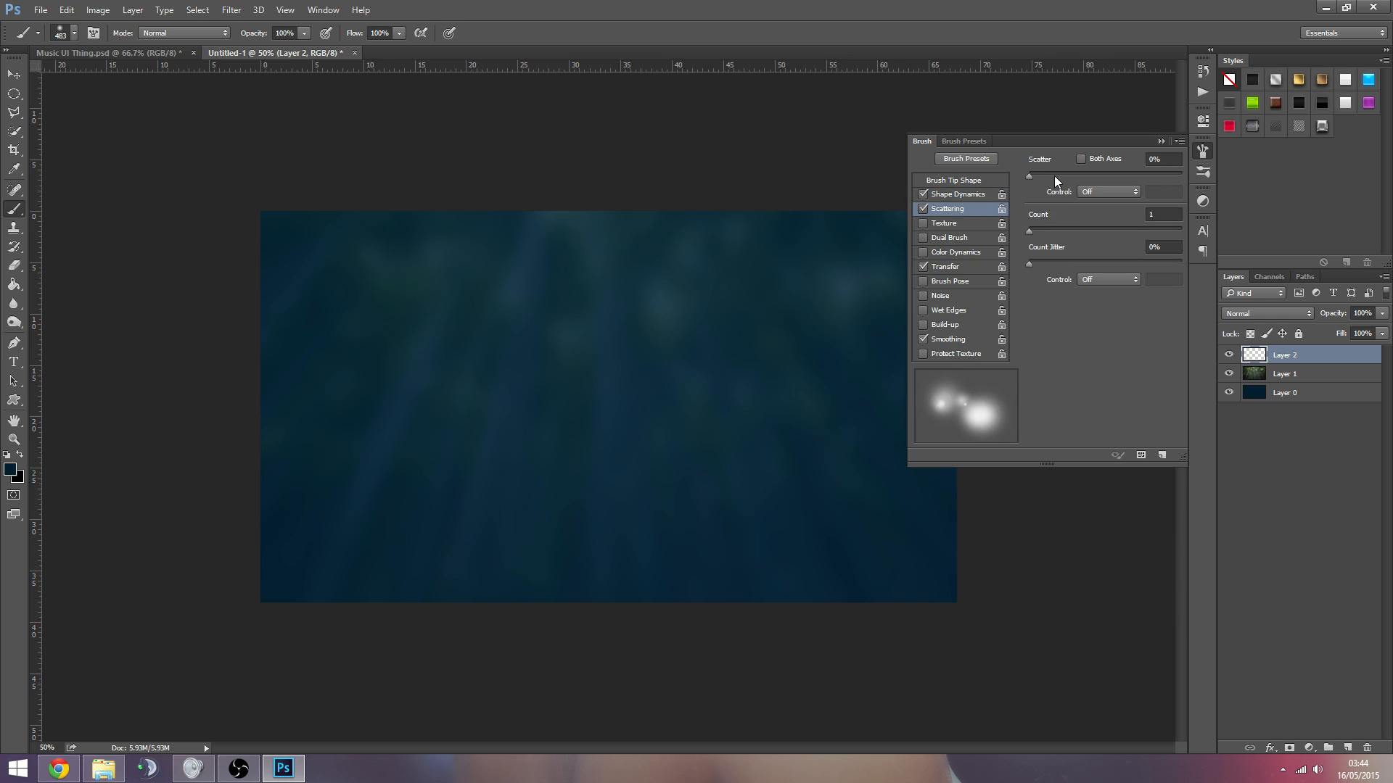
drag(1055, 175, 1182, 175)
click(1080, 159)
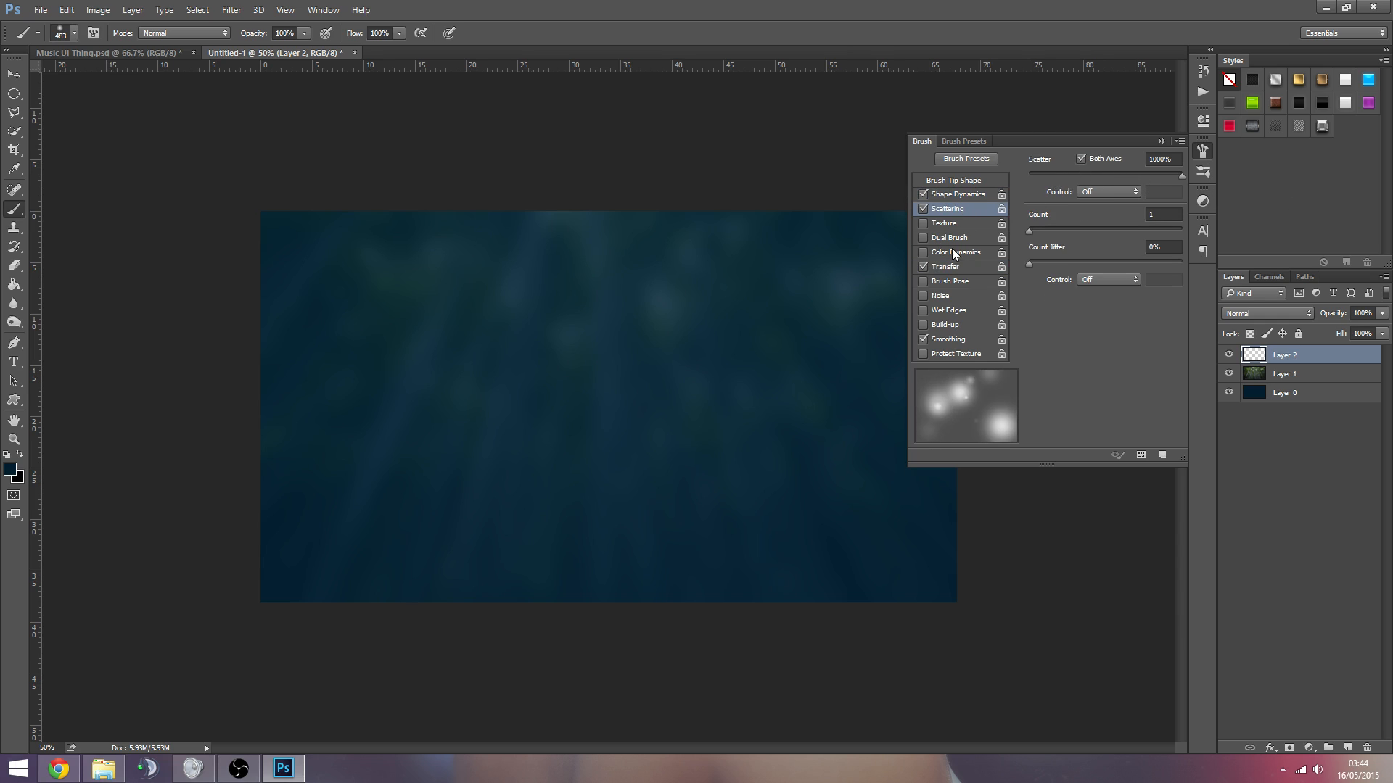
click(942, 268)
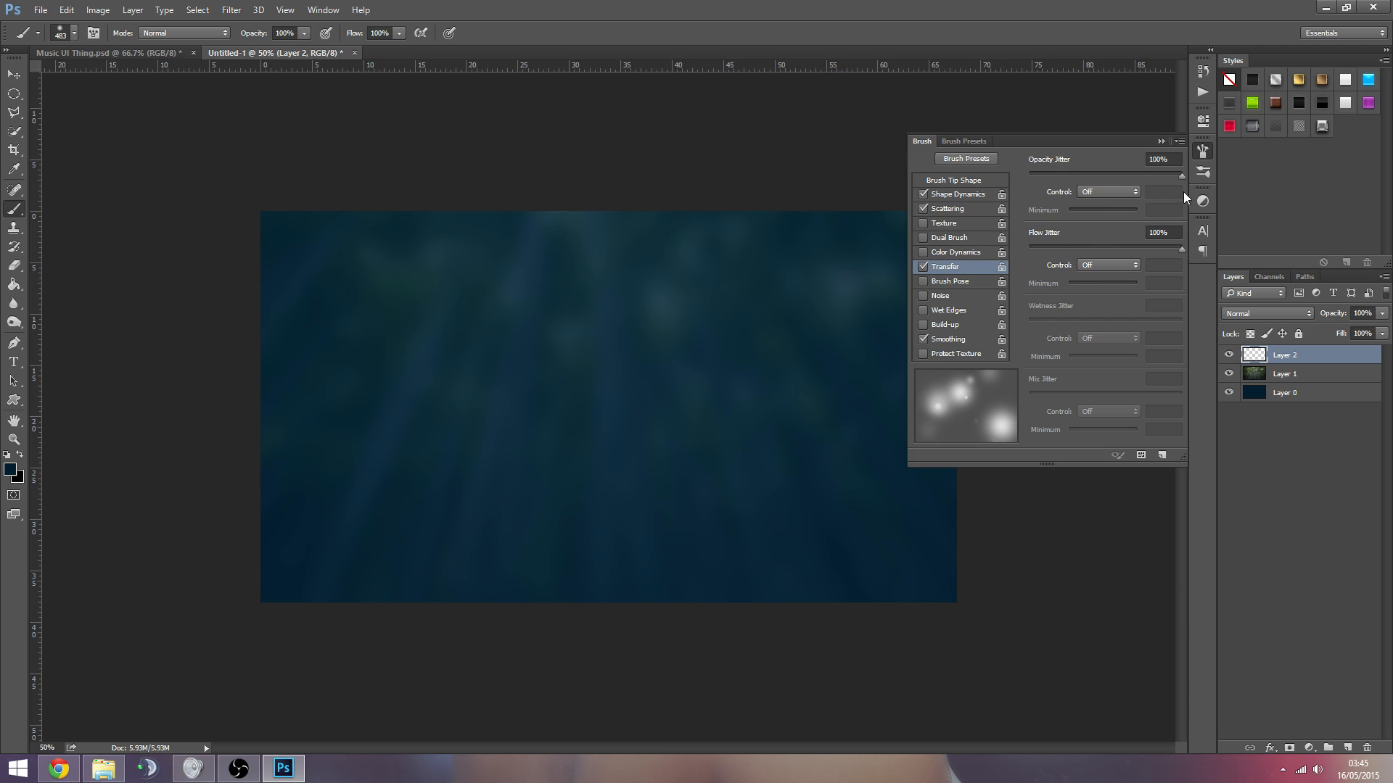
click(1159, 142)
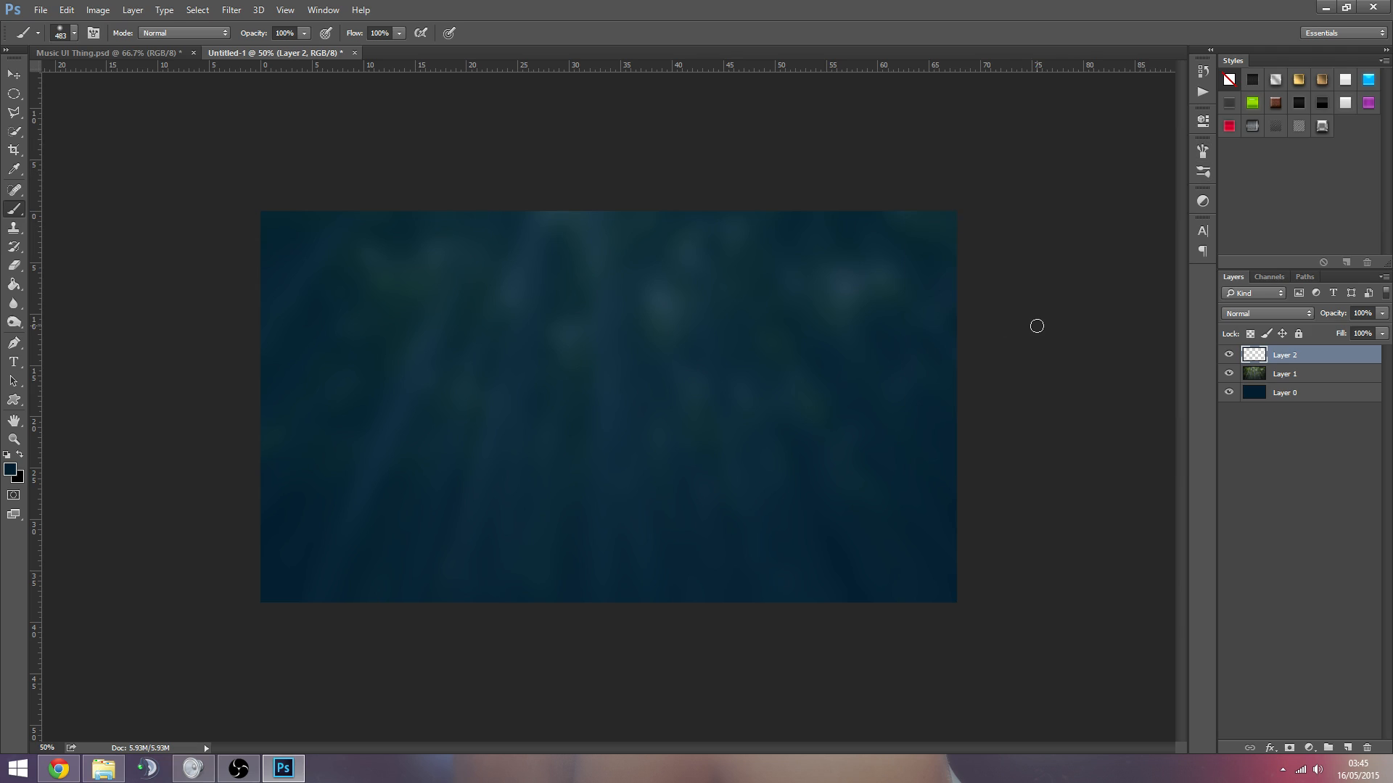
Step: Set the foreground colour to white (ffffff) and paint scattered soft light spots across the canvas on Layer 2
click(6, 455)
click(20, 455)
click(10, 470)
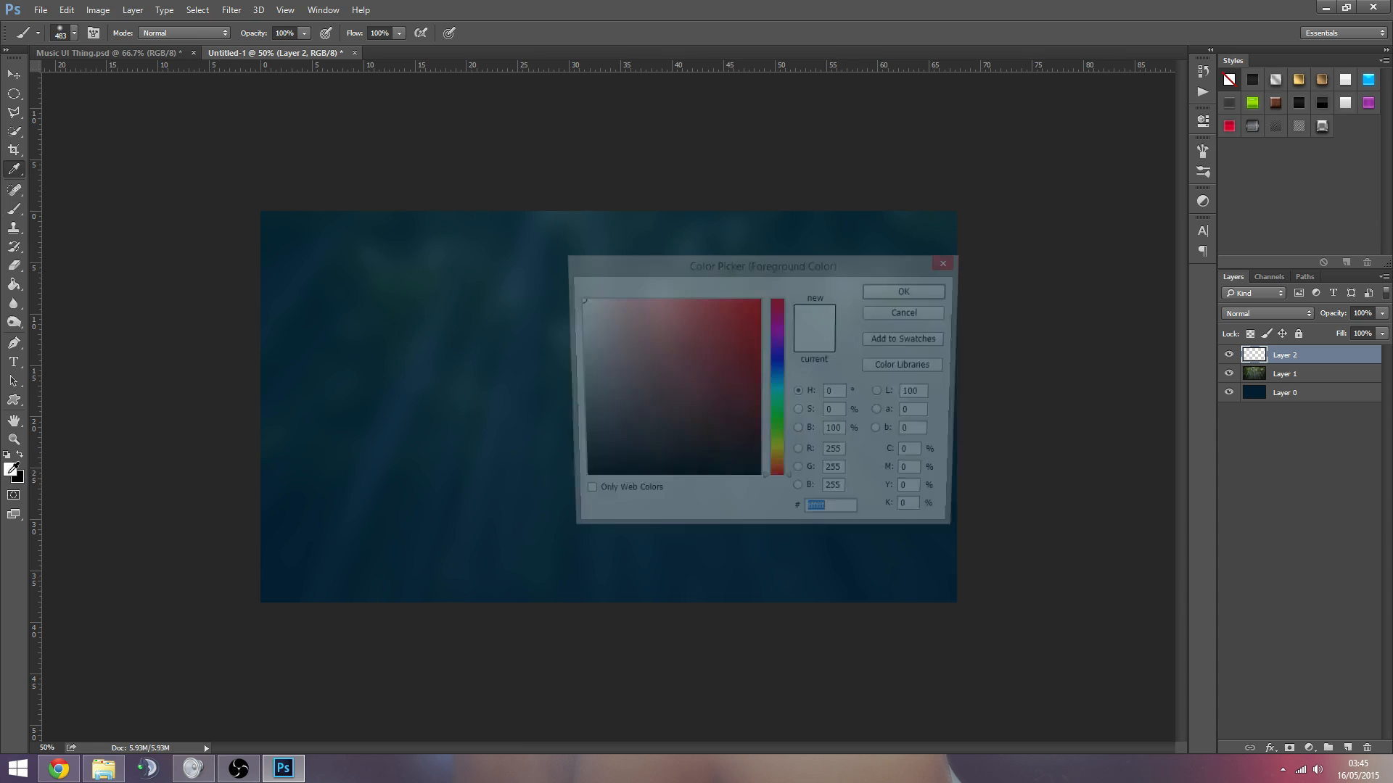
drag(764, 264, 741, 268)
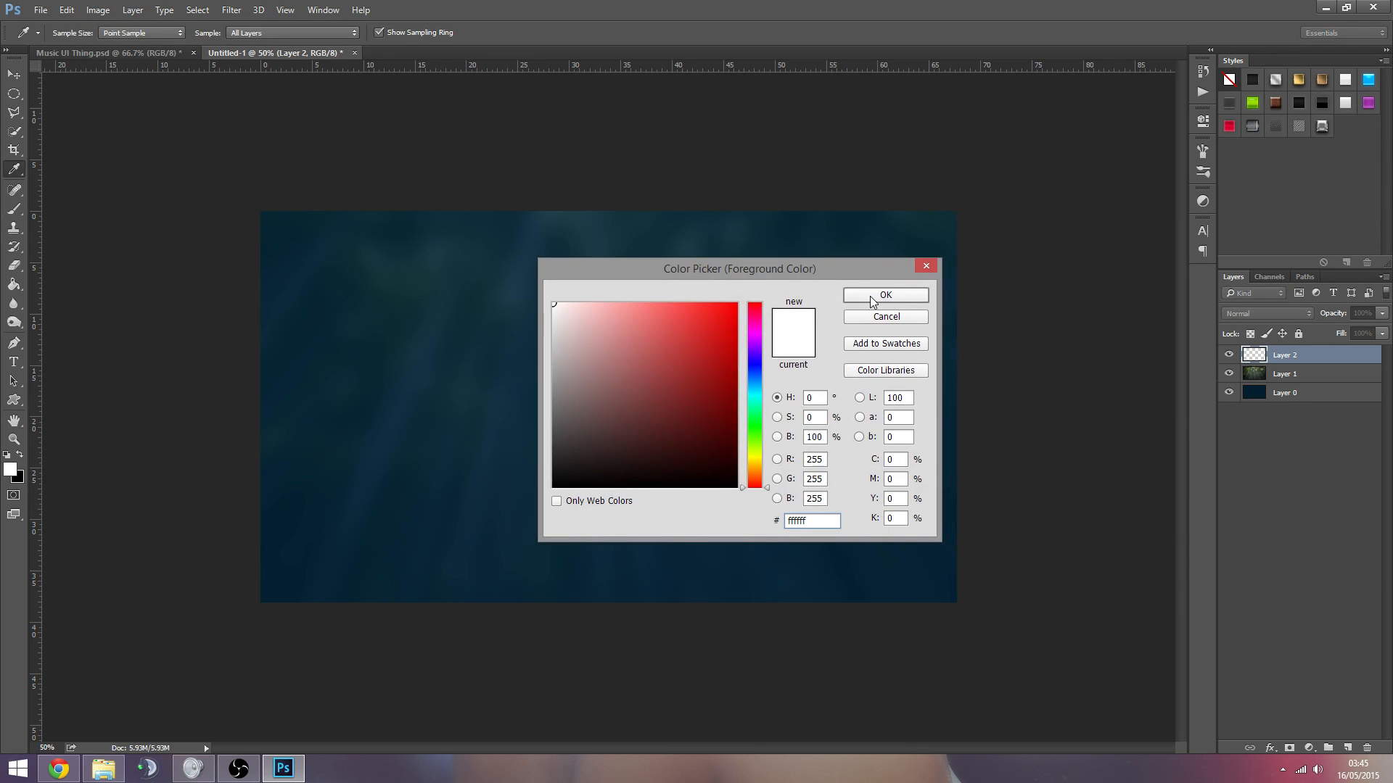
click(869, 296)
drag(1004, 348, 442, 403)
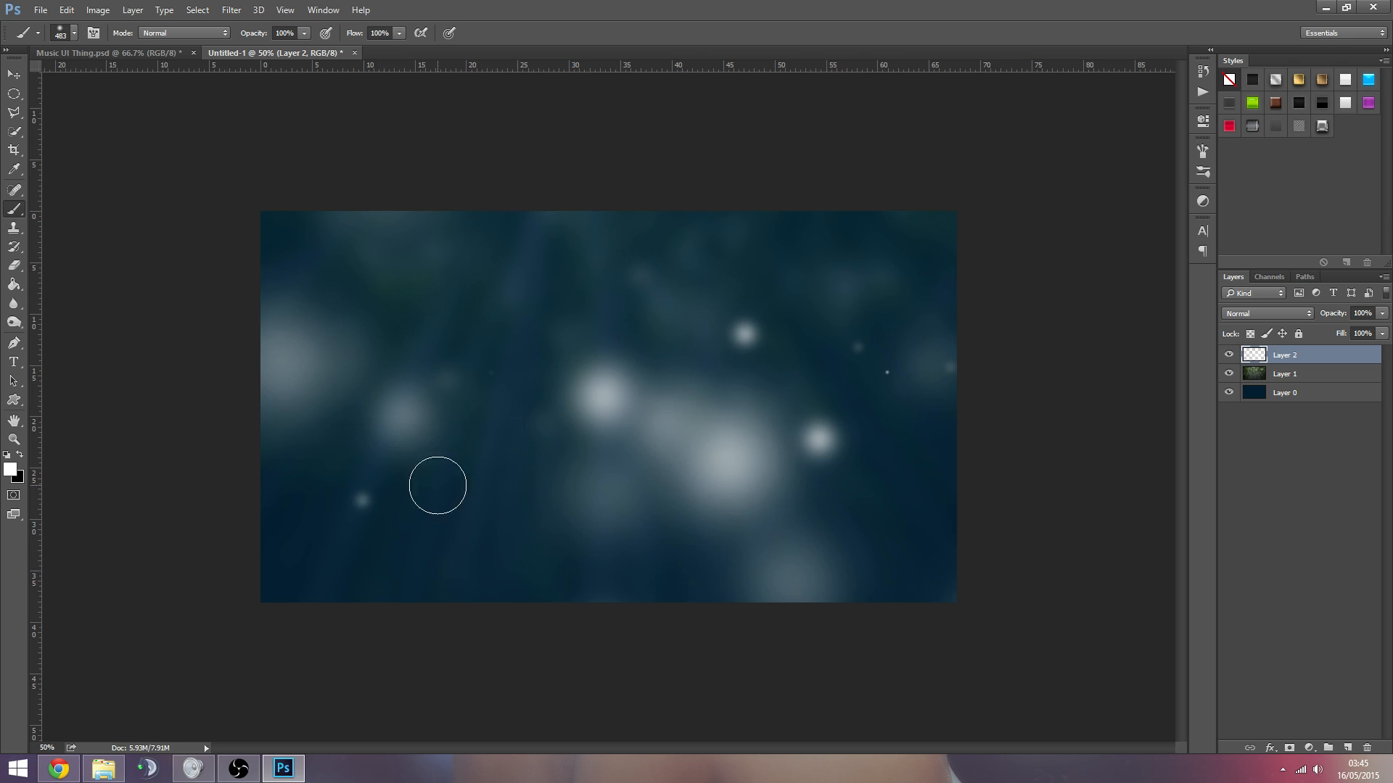
click(364, 542)
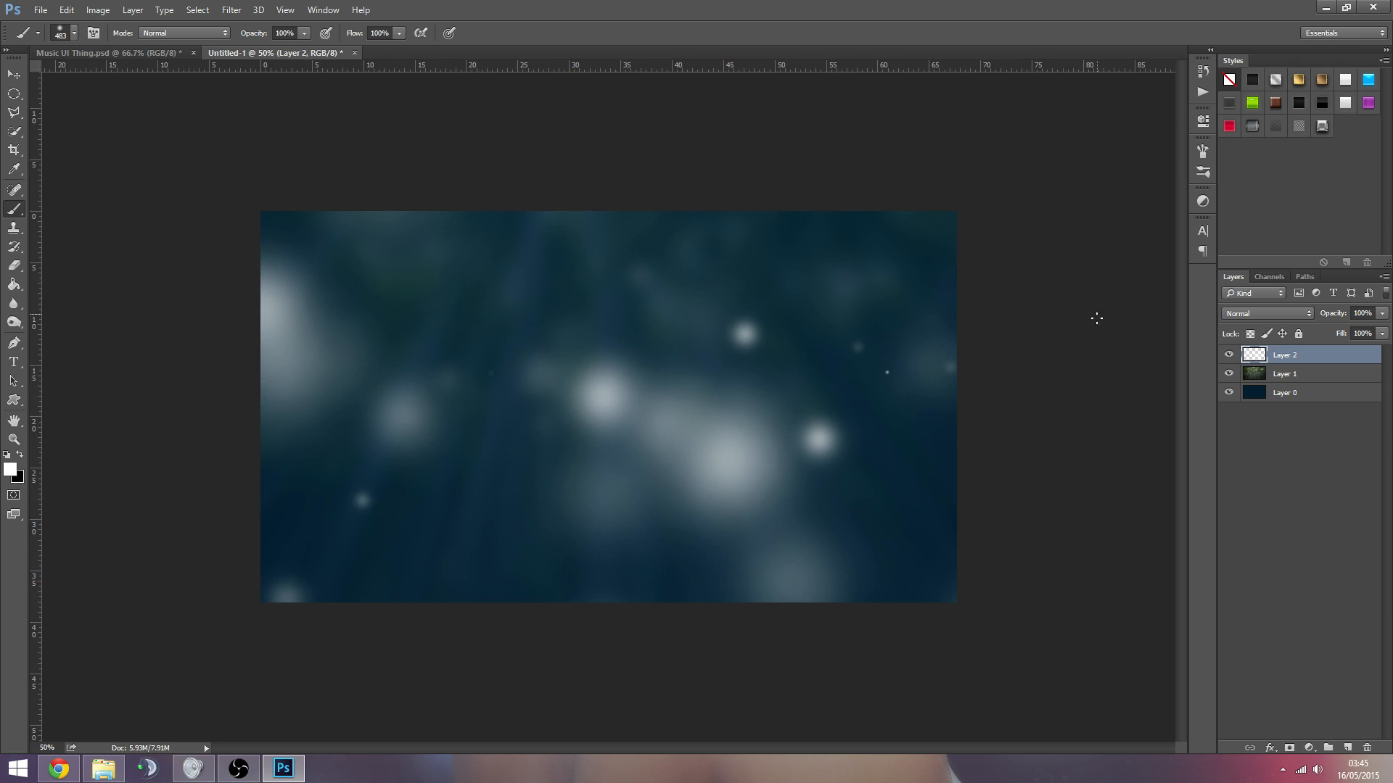
Step: Set Layer 2 with the light spots to Overlay blend mode at 50% opacity
click(1269, 315)
click(1269, 445)
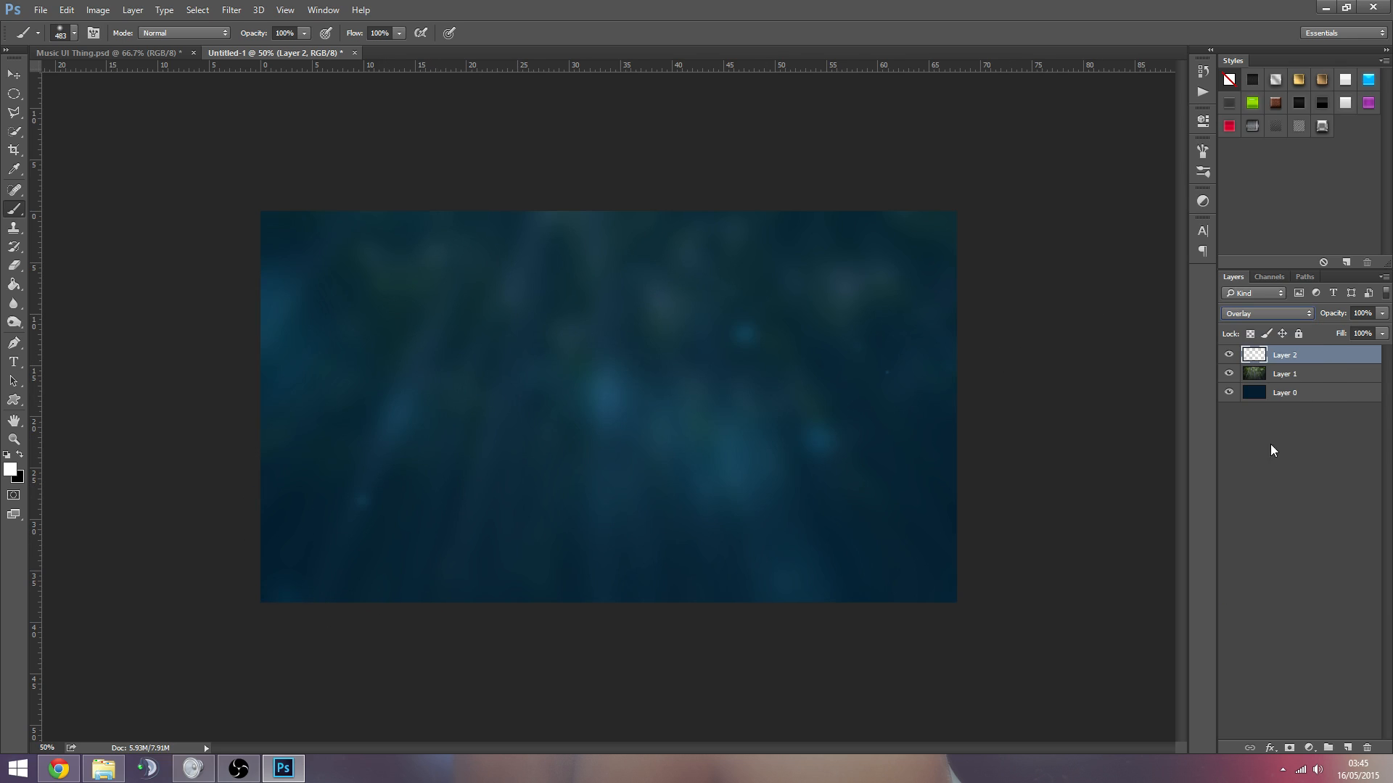
click(1361, 313)
text(50)
click(1269, 503)
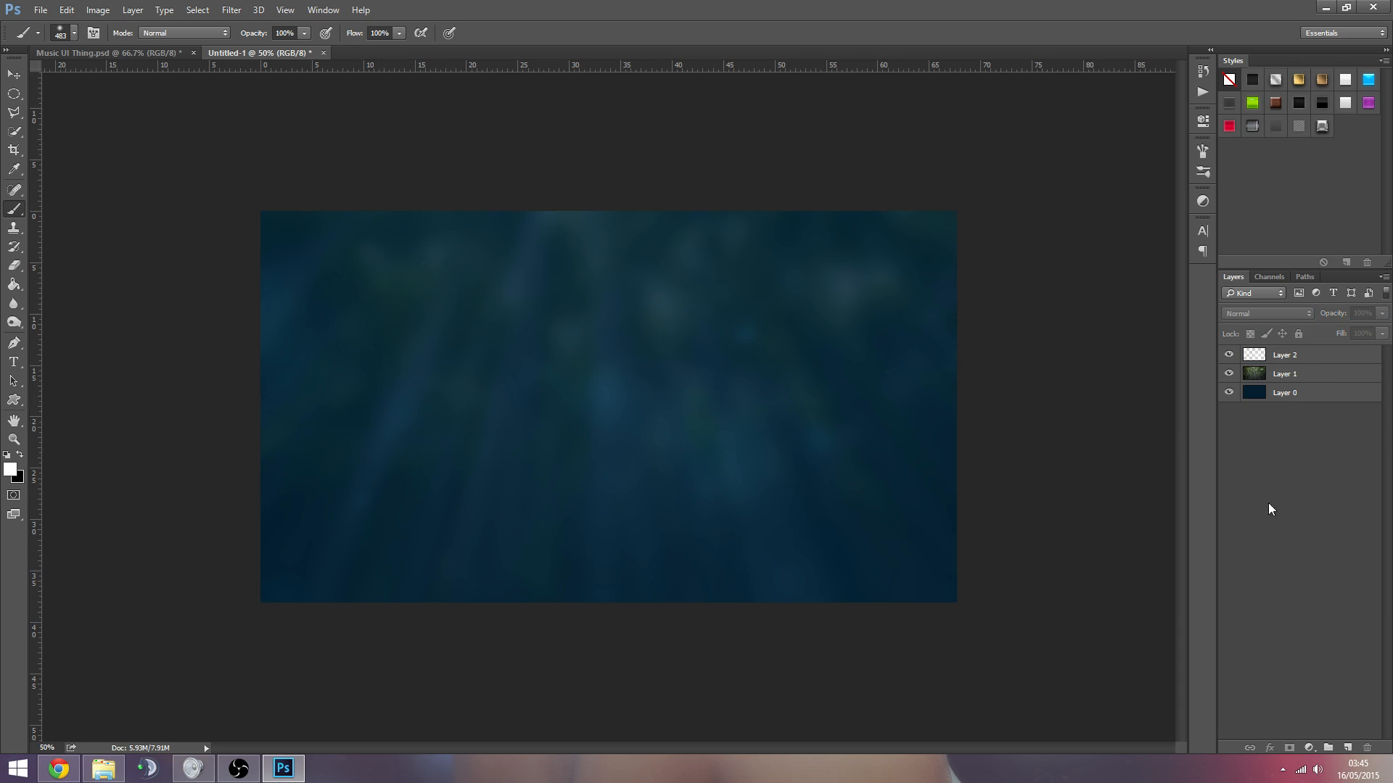
click(14, 74)
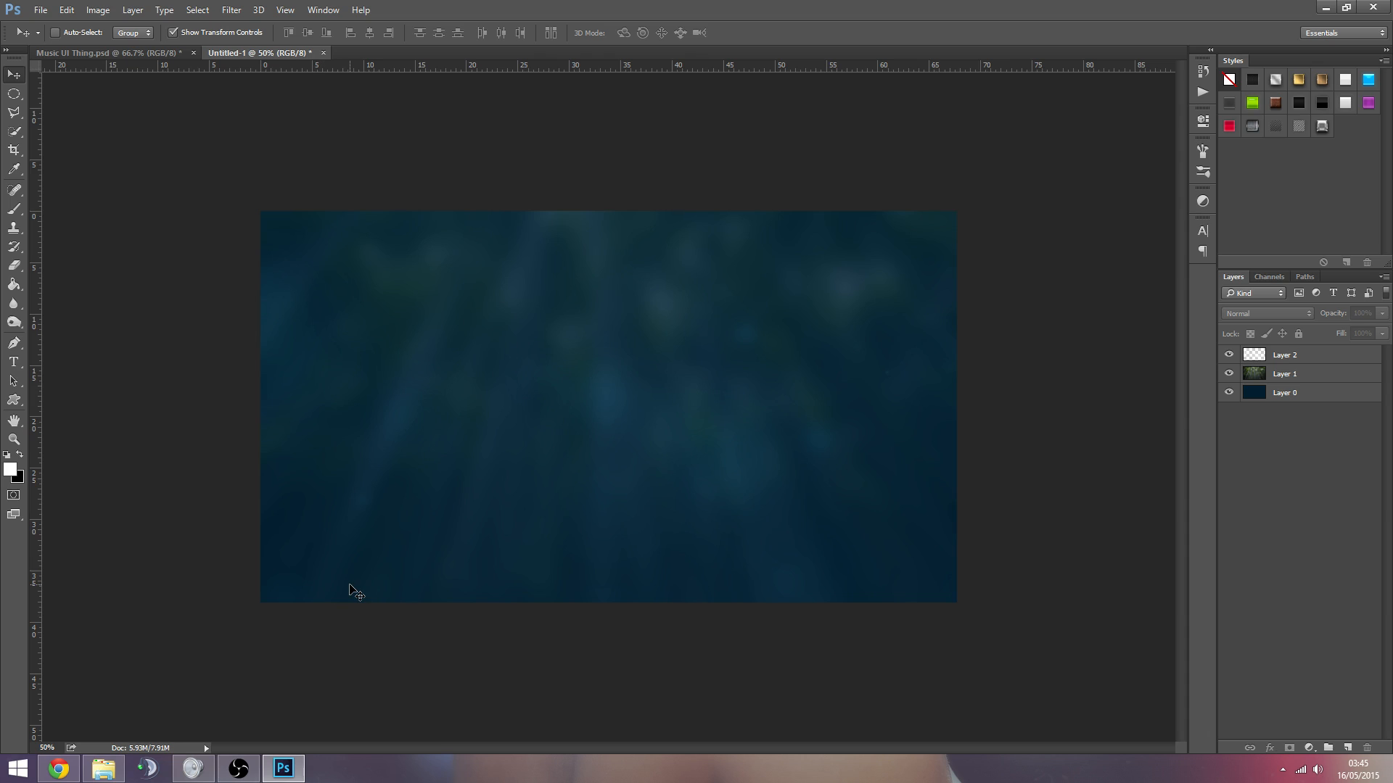
click(41, 9)
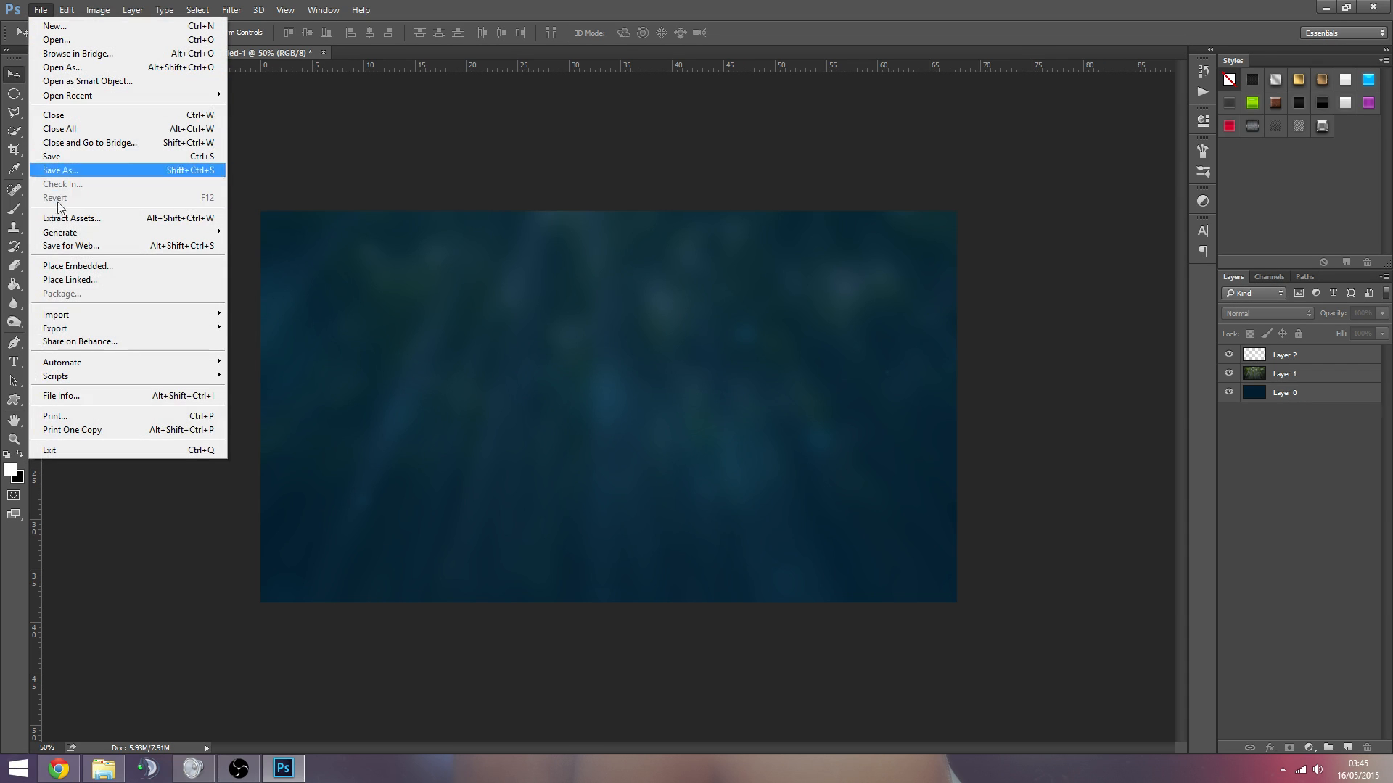
click(568, 13)
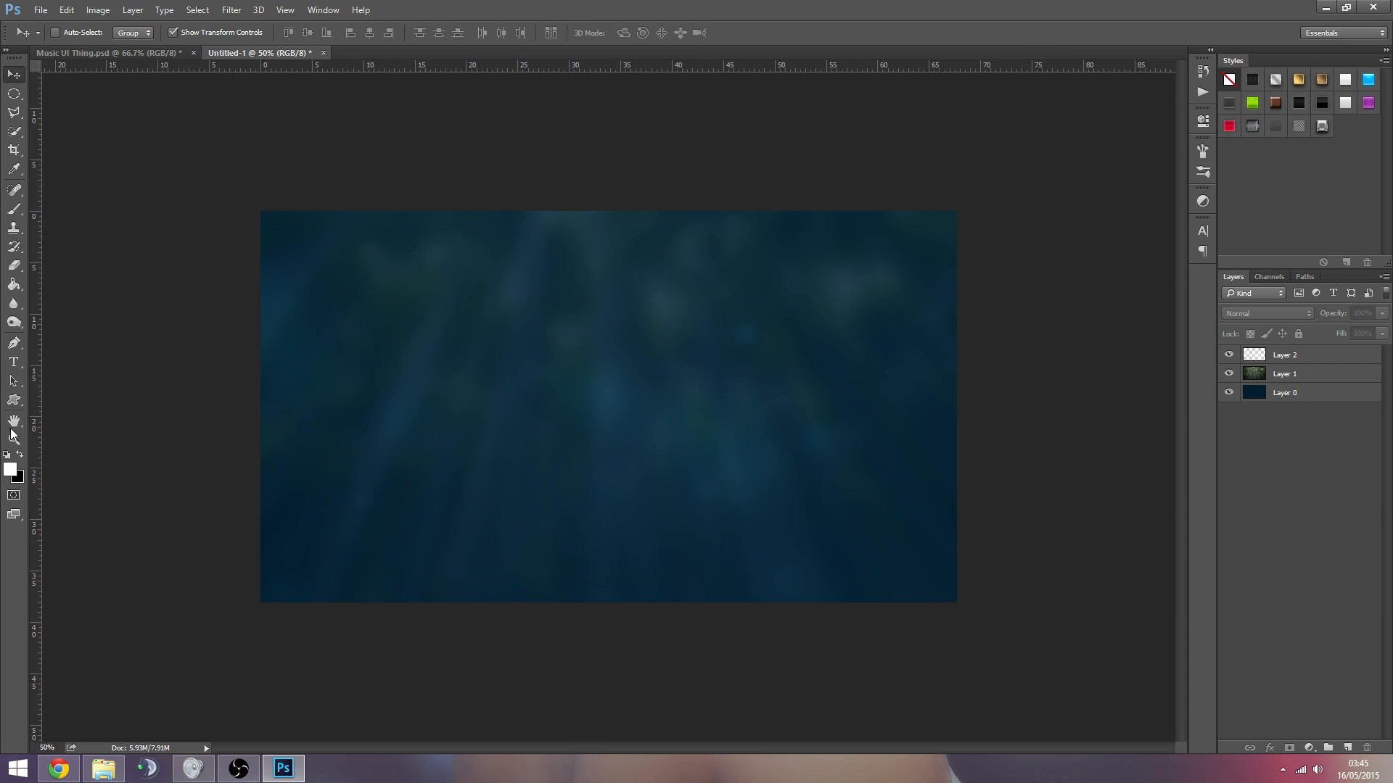
Step: Create a white 400 x 400 px rectangle shape on the canvas with the Rectangle tool
drag(13, 400, 66, 399)
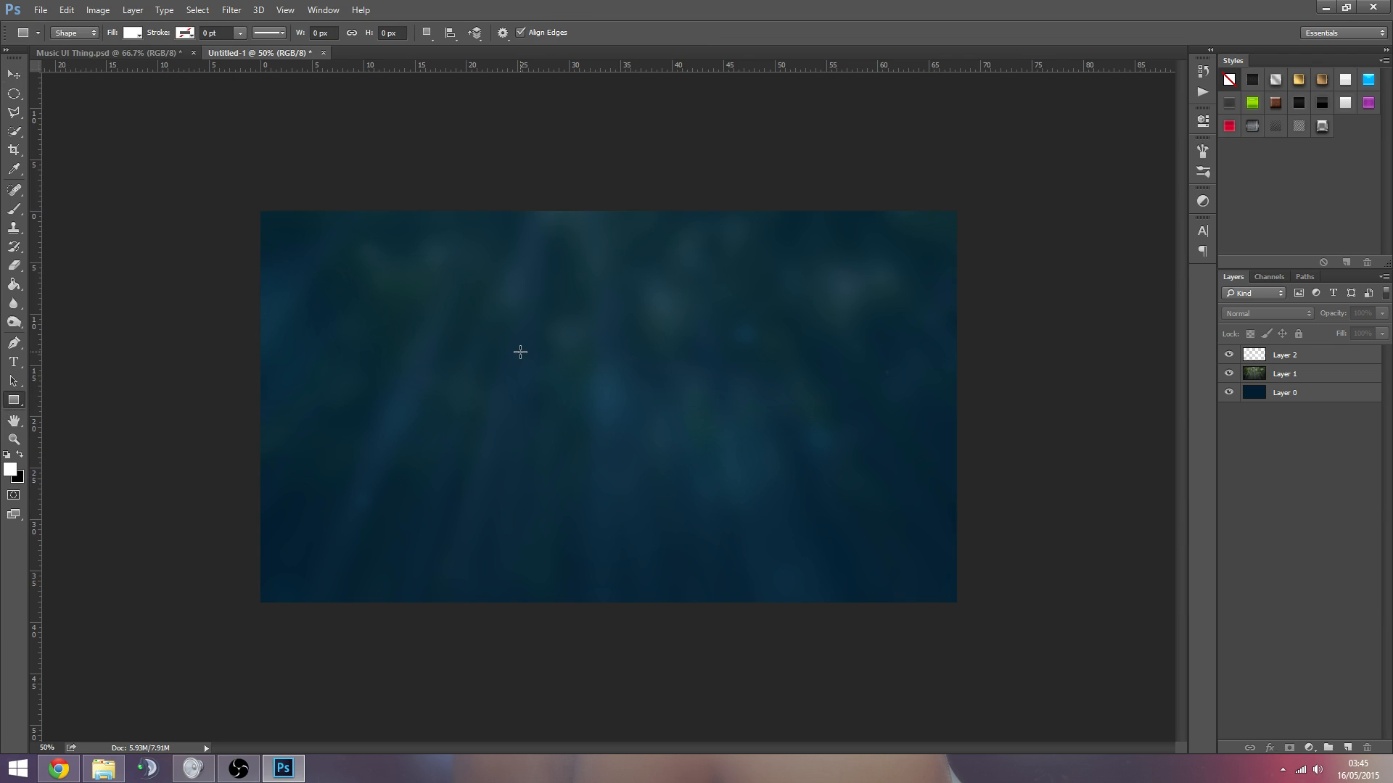
click(600, 376)
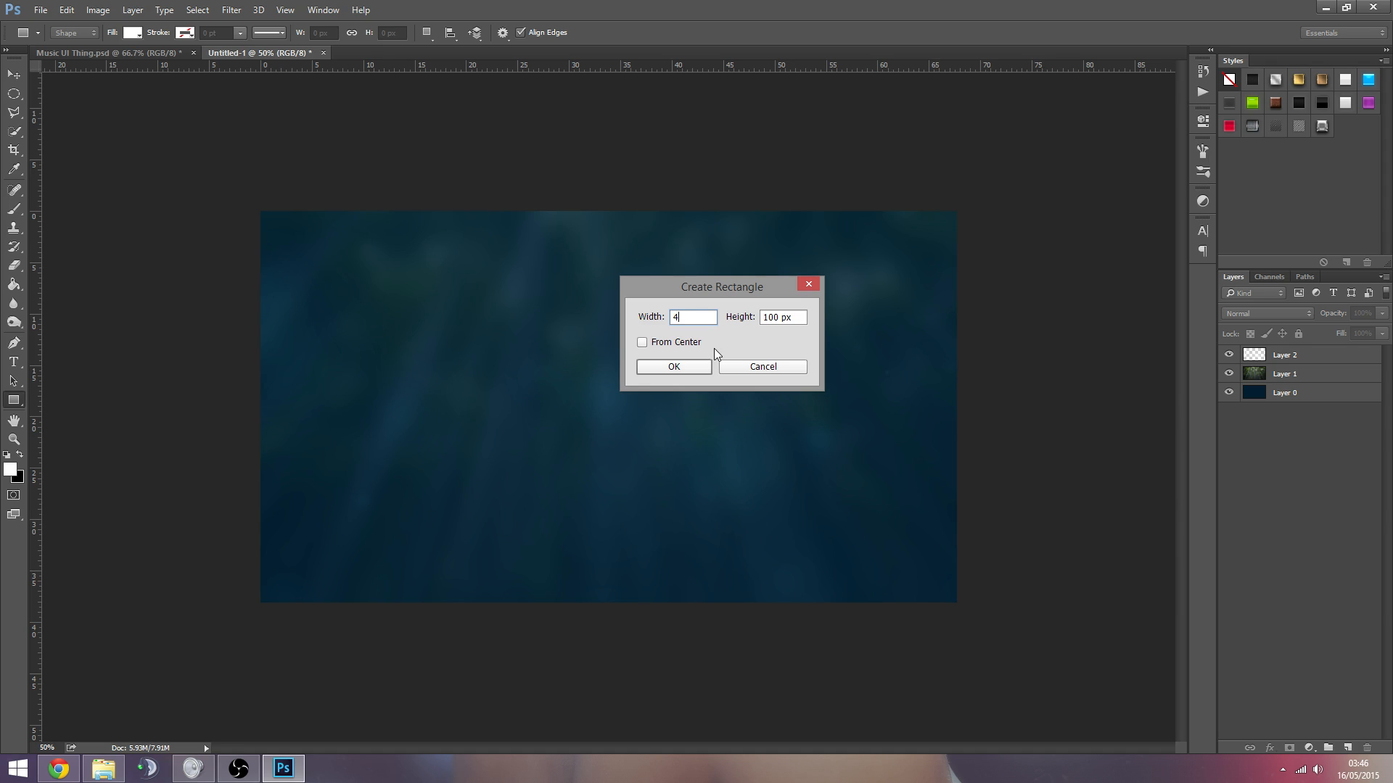
text(400)
key(Tab)
key(Tab)
mouse_move(757, 292)
mouse_down()
mouse_move(744, 296)
mouse_move(770, 301)
mouse_up()
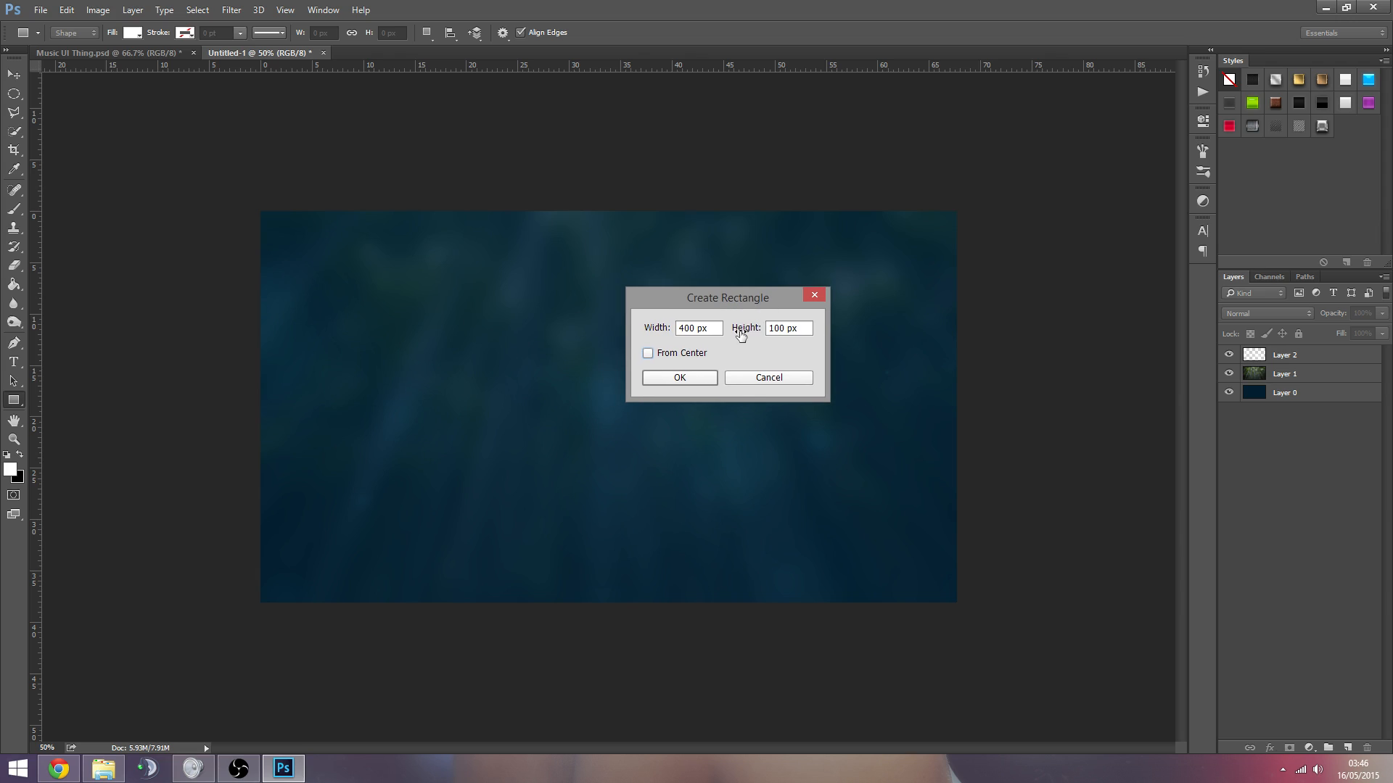
click(786, 331)
text(400)
key(Return)
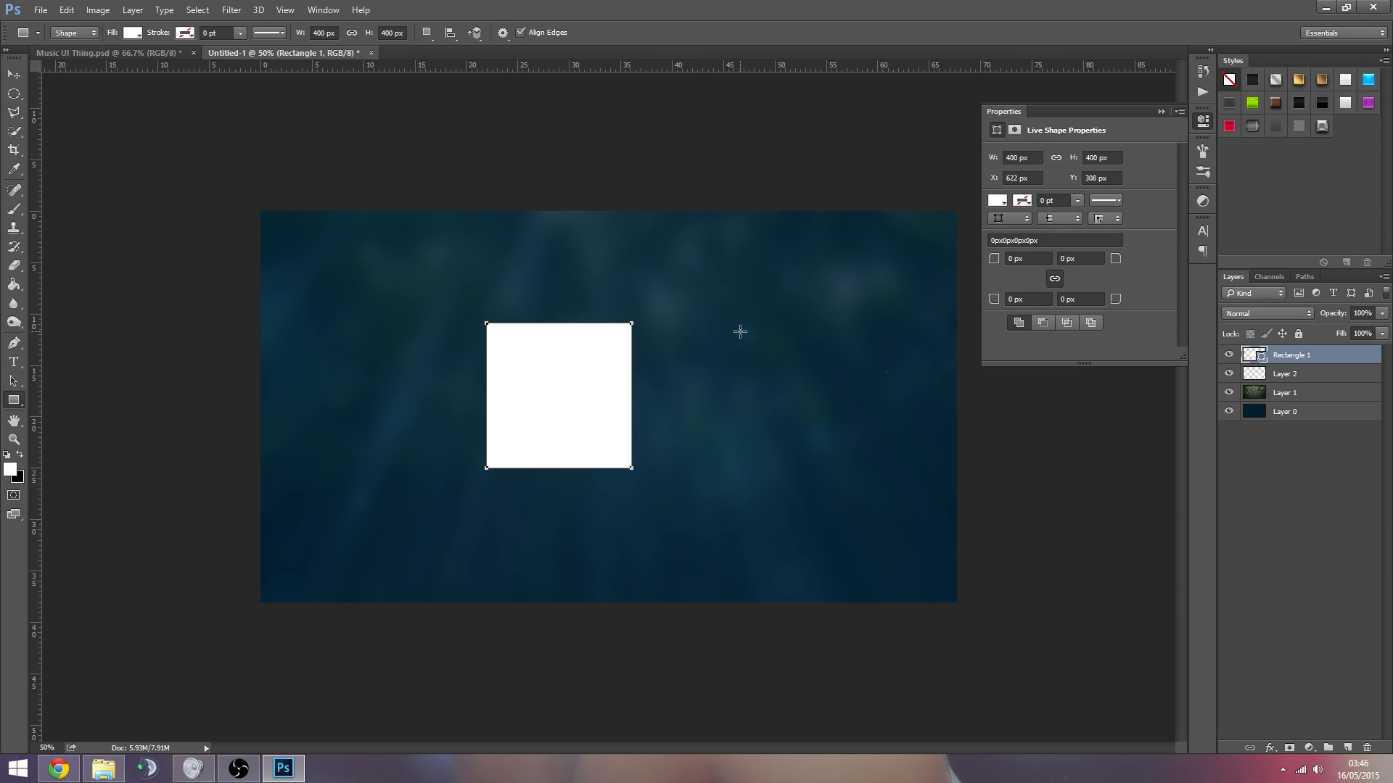
Step: Move the white square to the centre of the canvas at X 760 px, Y 340 px
click(14, 75)
drag(589, 364, 638, 375)
click(1323, 472)
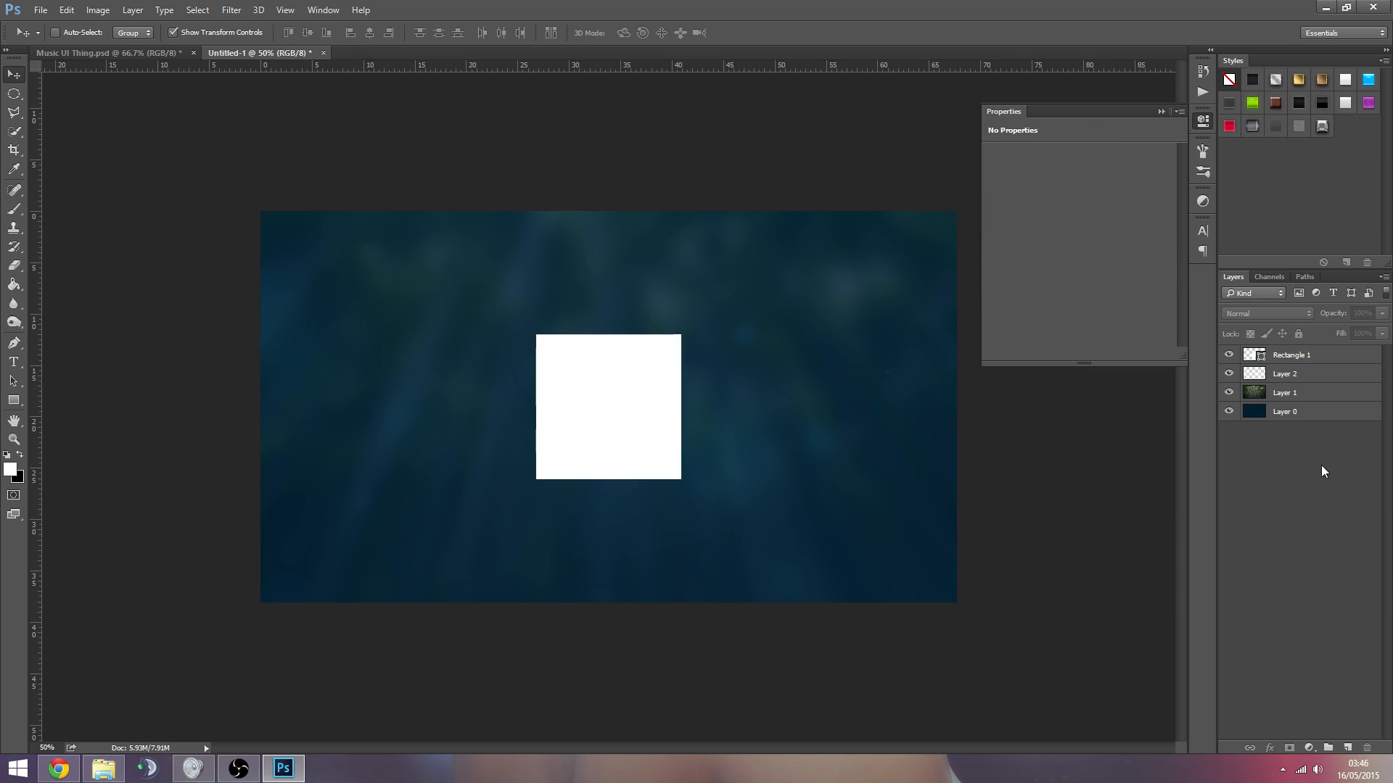
click(1283, 357)
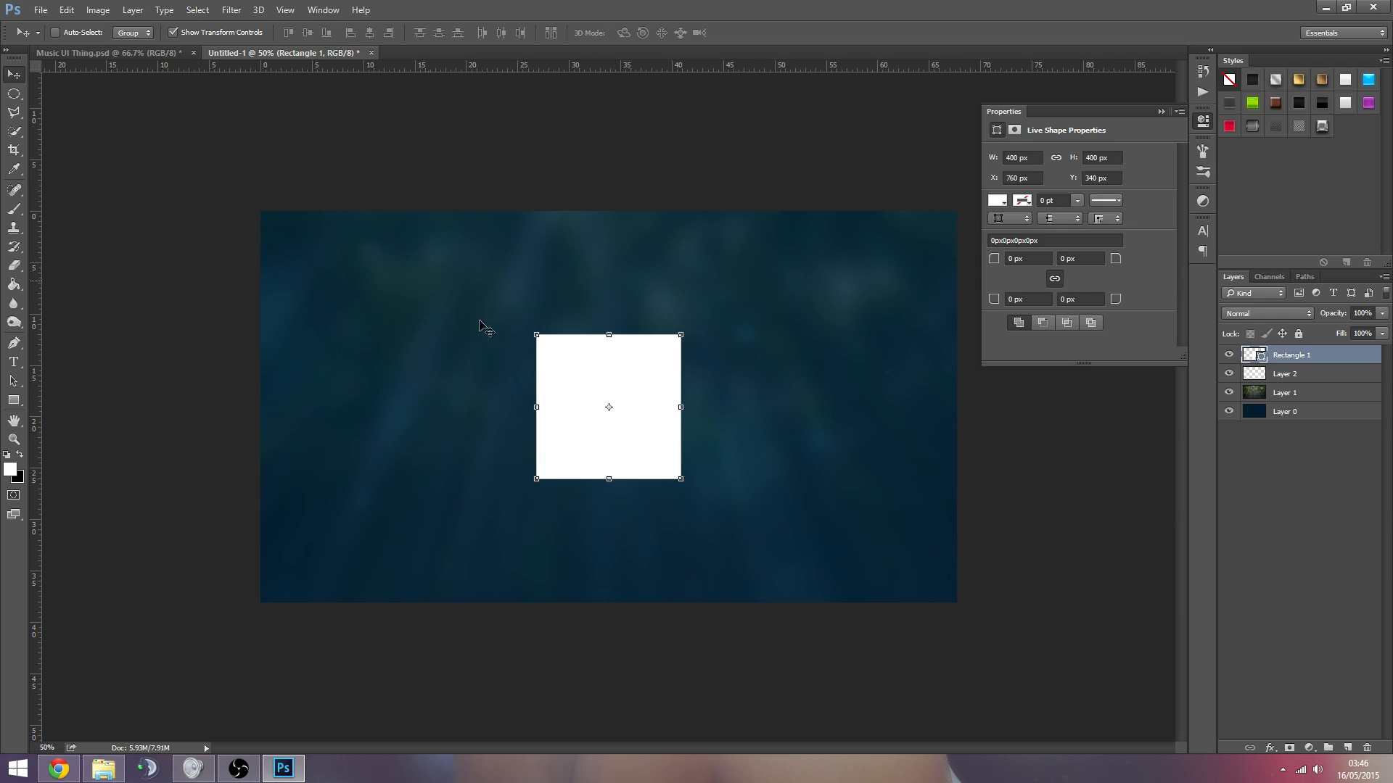
Step: Check in Music UI Thing.psd how the album cover layer sits above Rectangle 1, and return to the new document
click(159, 52)
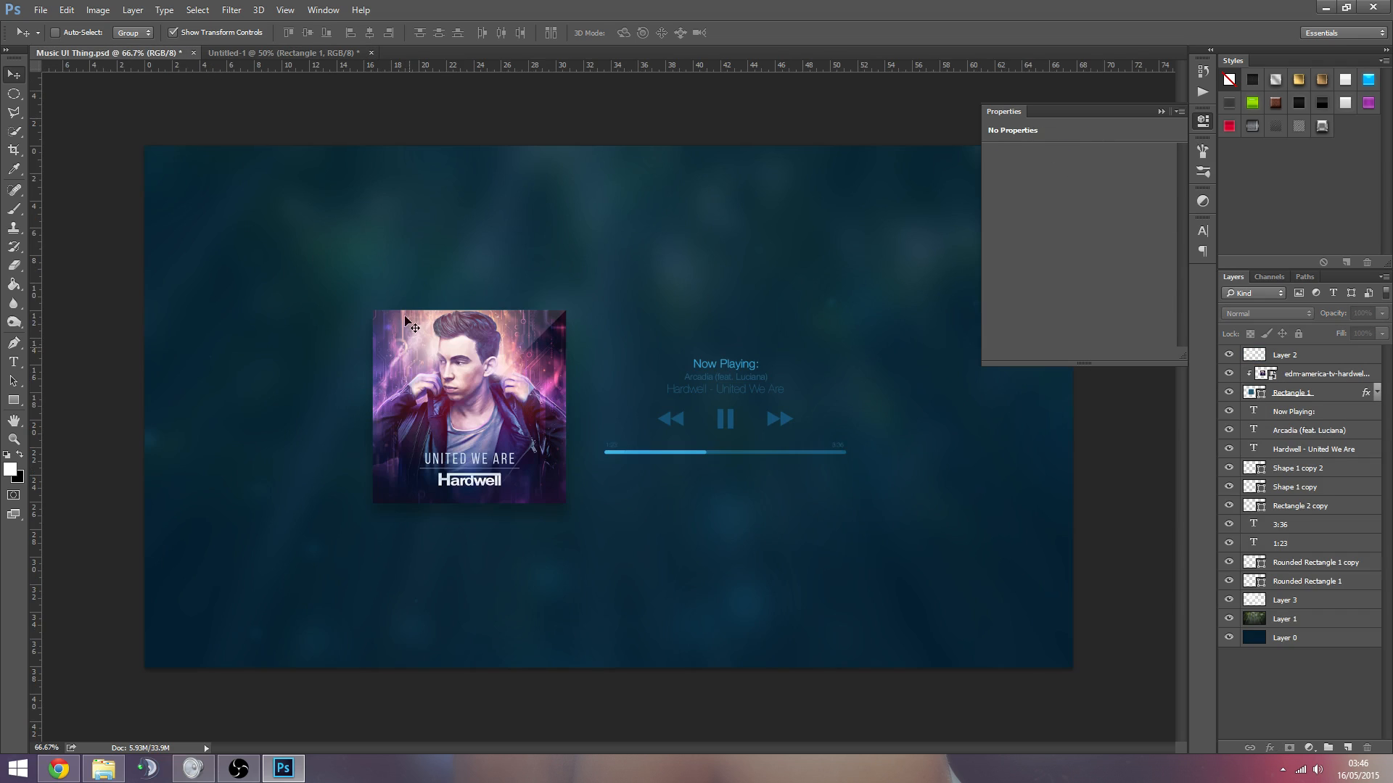
click(316, 54)
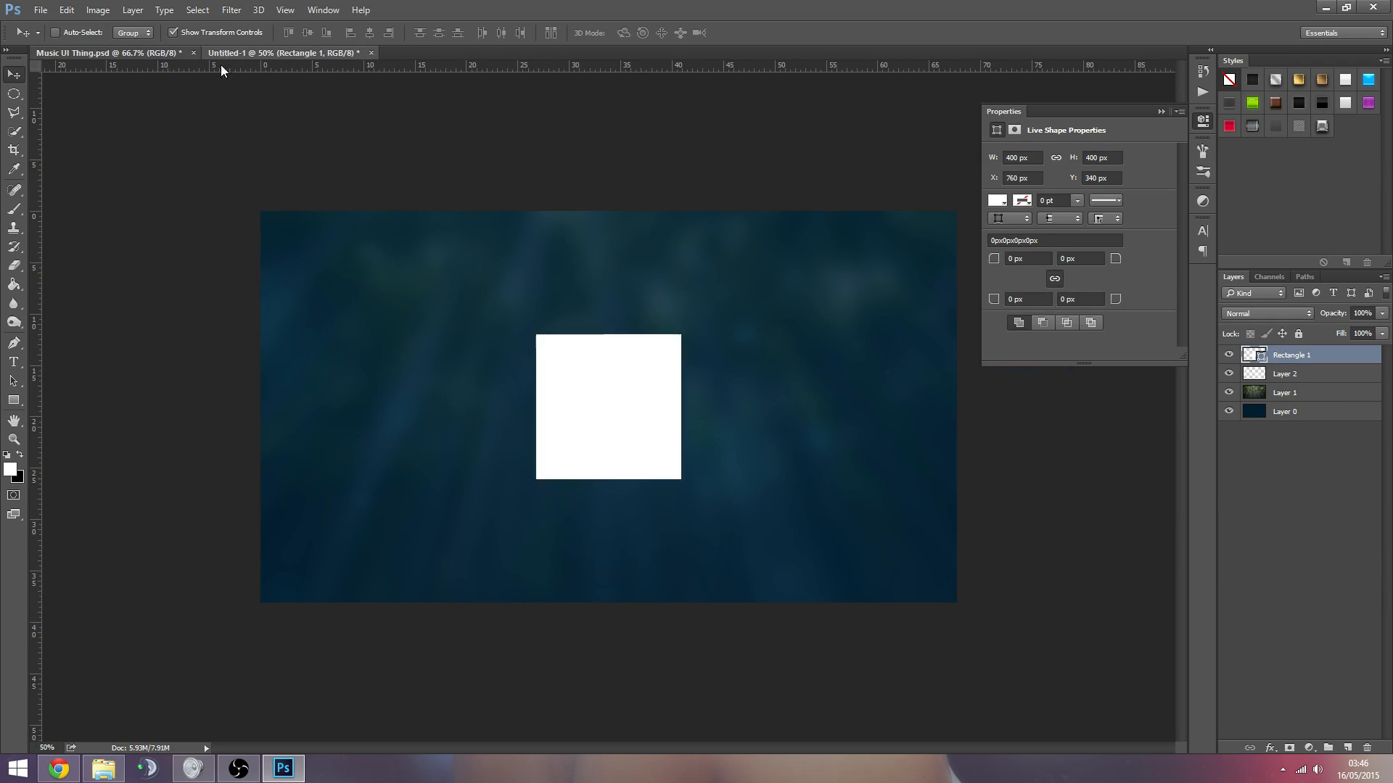
click(167, 53)
click(1295, 374)
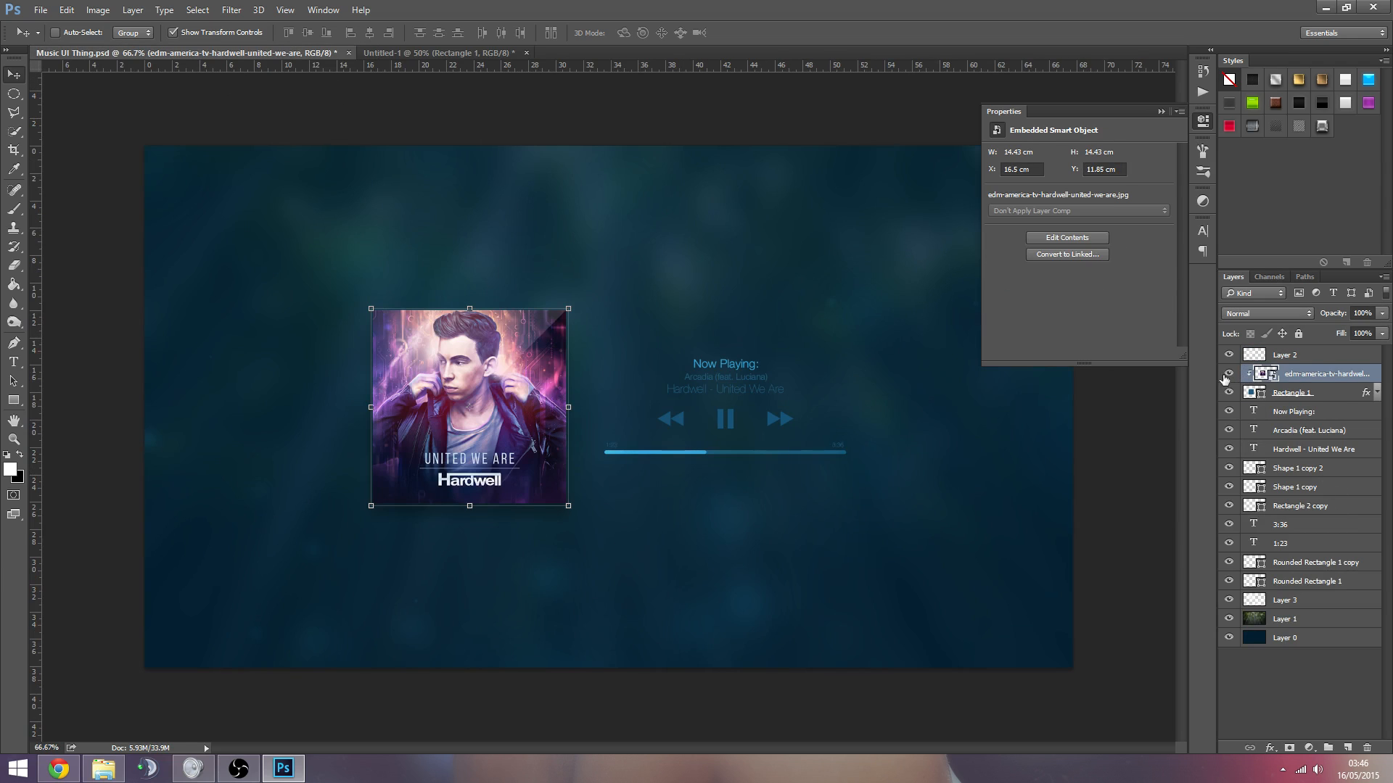
alt+click(1324, 382)
click(439, 54)
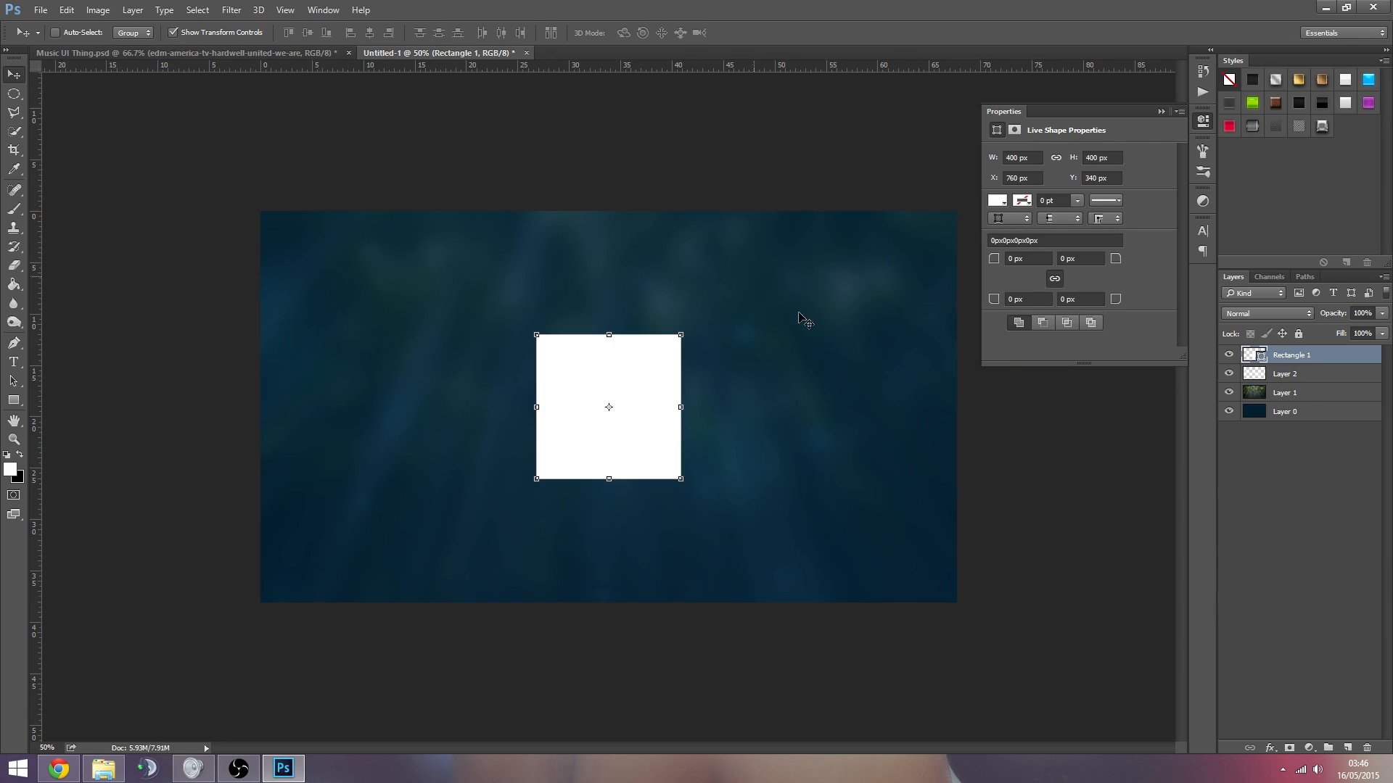
Step: Place the Eclipse Artwork image as an embedded object and scale it to 28.93% so it just covers the white square
click(1266, 479)
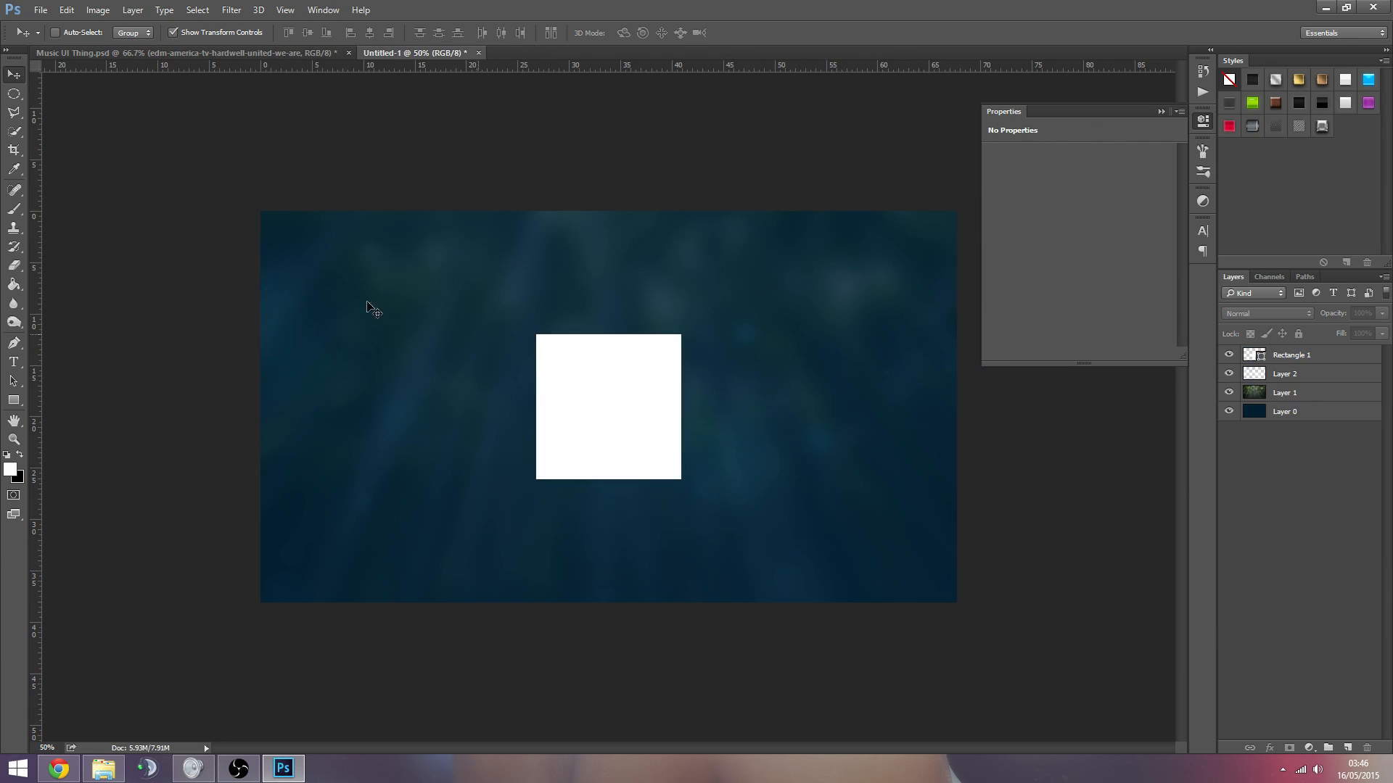
click(35, 10)
click(112, 267)
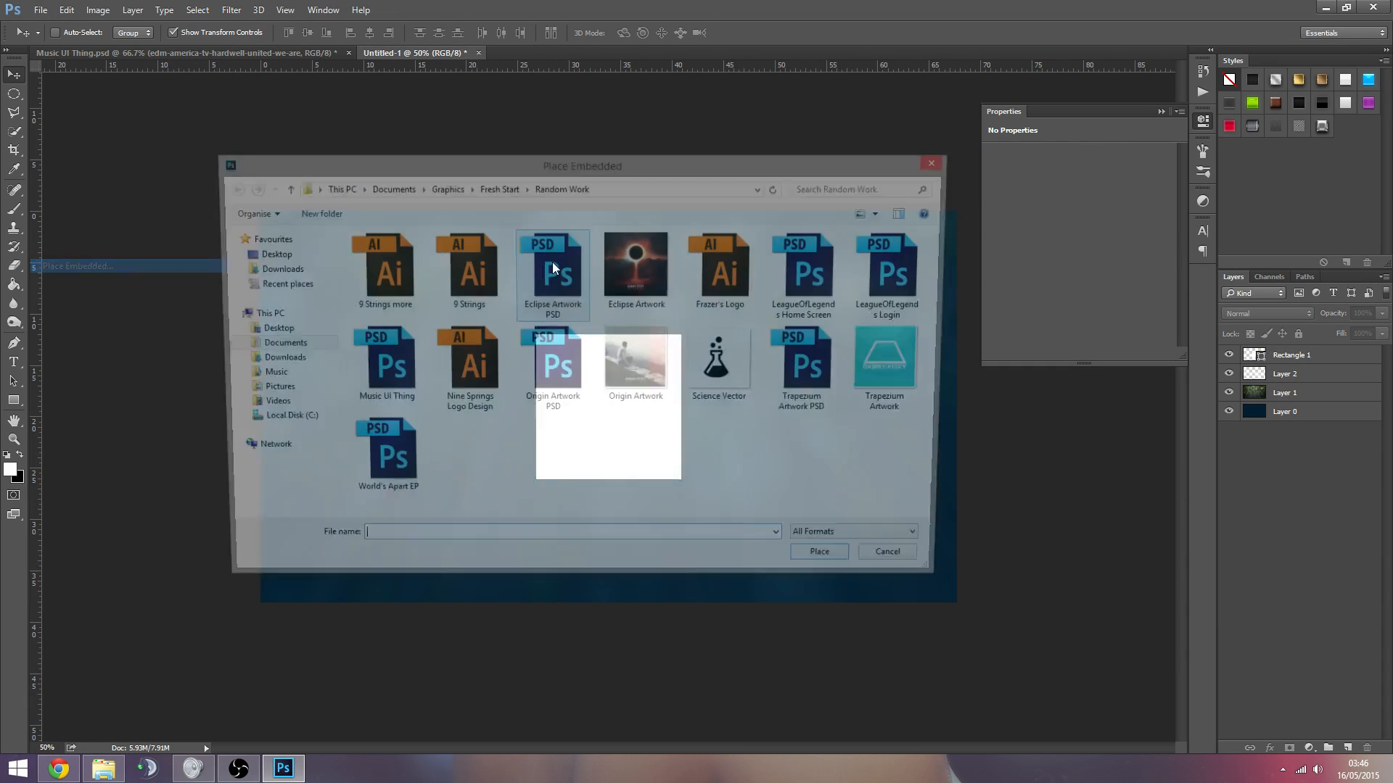
drag(661, 158, 728, 168)
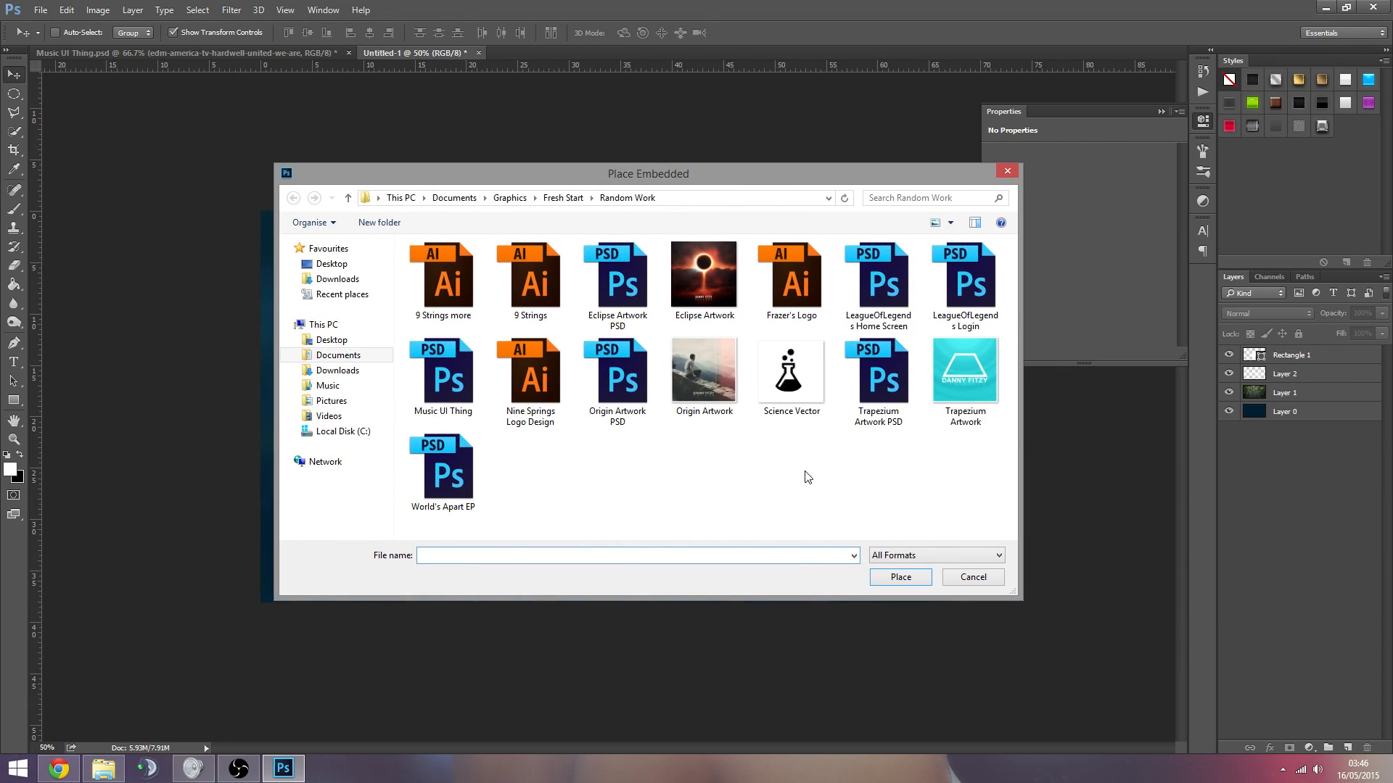
double_click(695, 293)
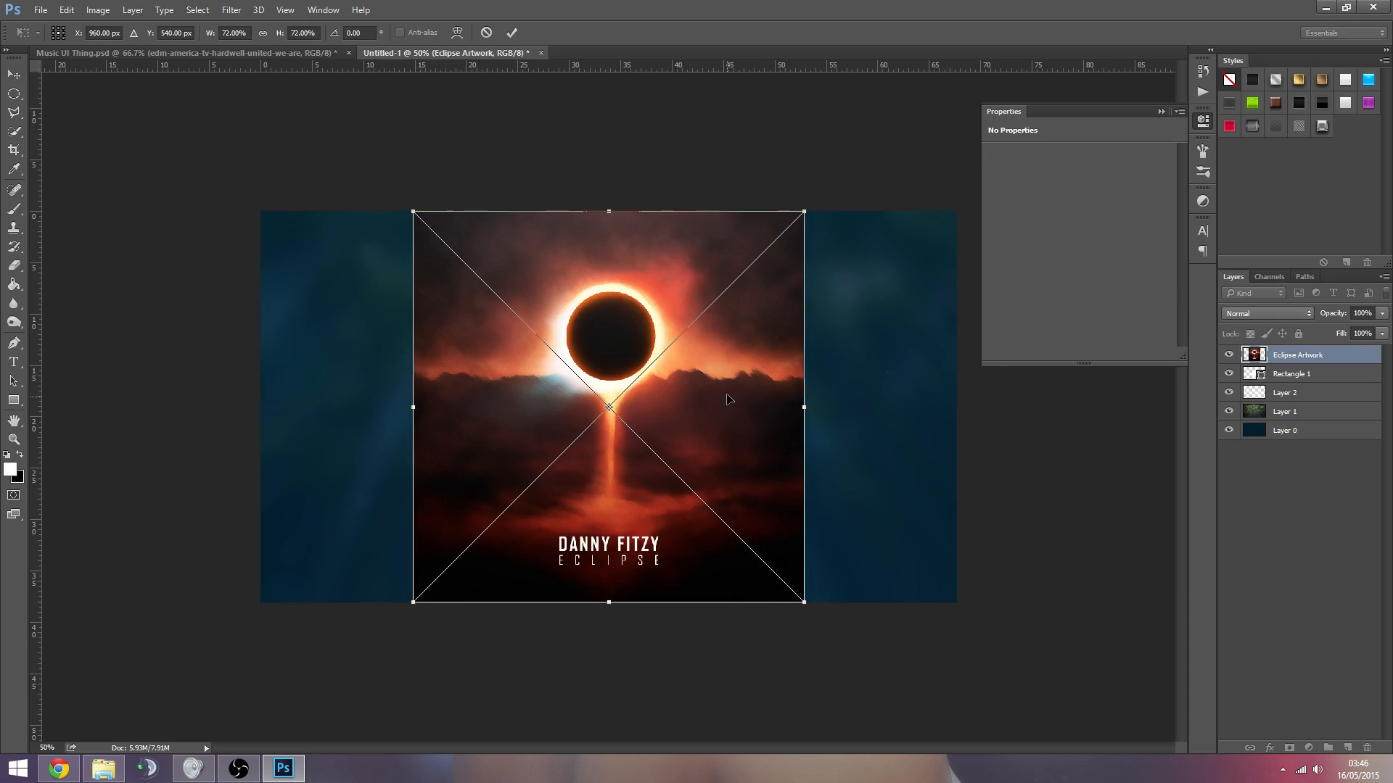
mouse_move(765, 334)
mouse_down()
mouse_move(620, 449)
mouse_move(779, 348)
mouse_move(769, 352)
mouse_up()
drag(814, 211, 689, 330)
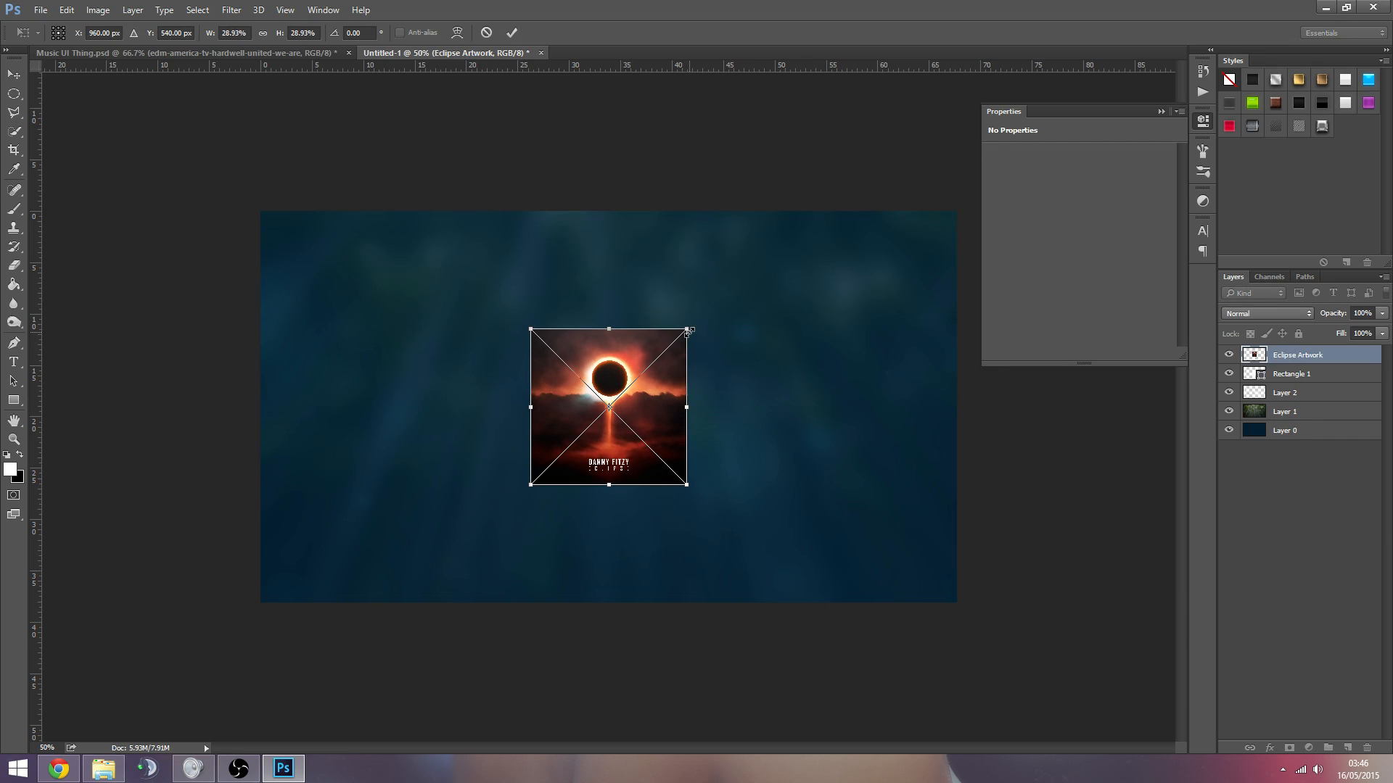
key(Return)
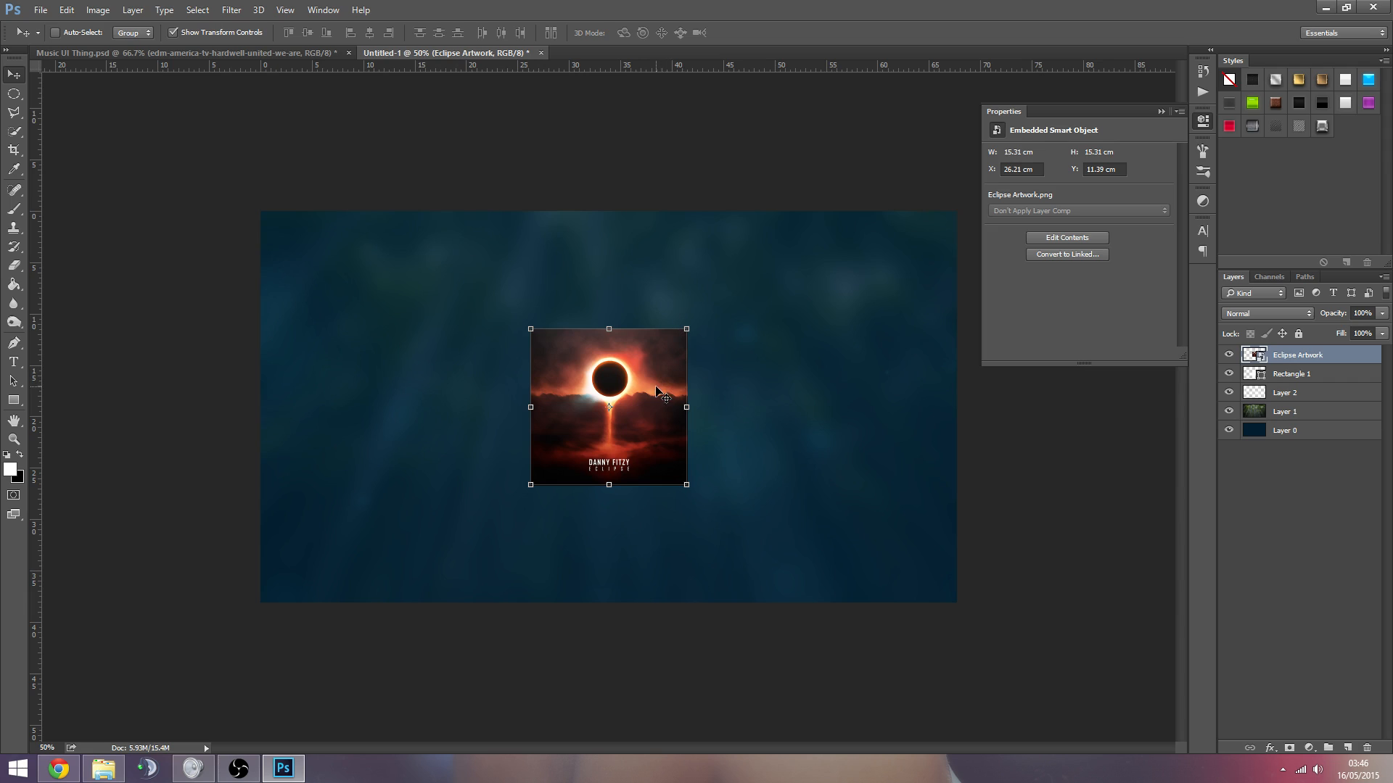
Step: Clip the Eclipse Artwork layer to the Rectangle 1 layer below it
click(1309, 497)
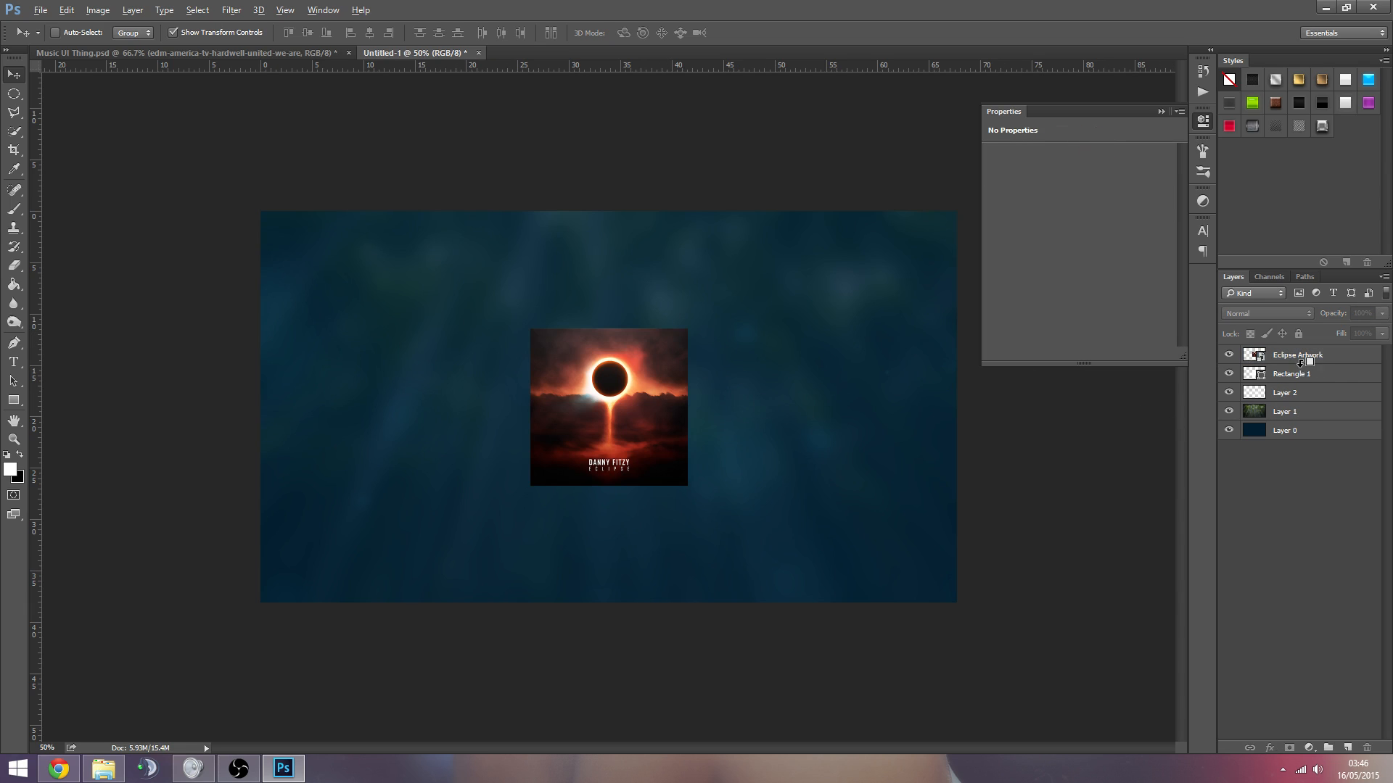
alt+click(1301, 362)
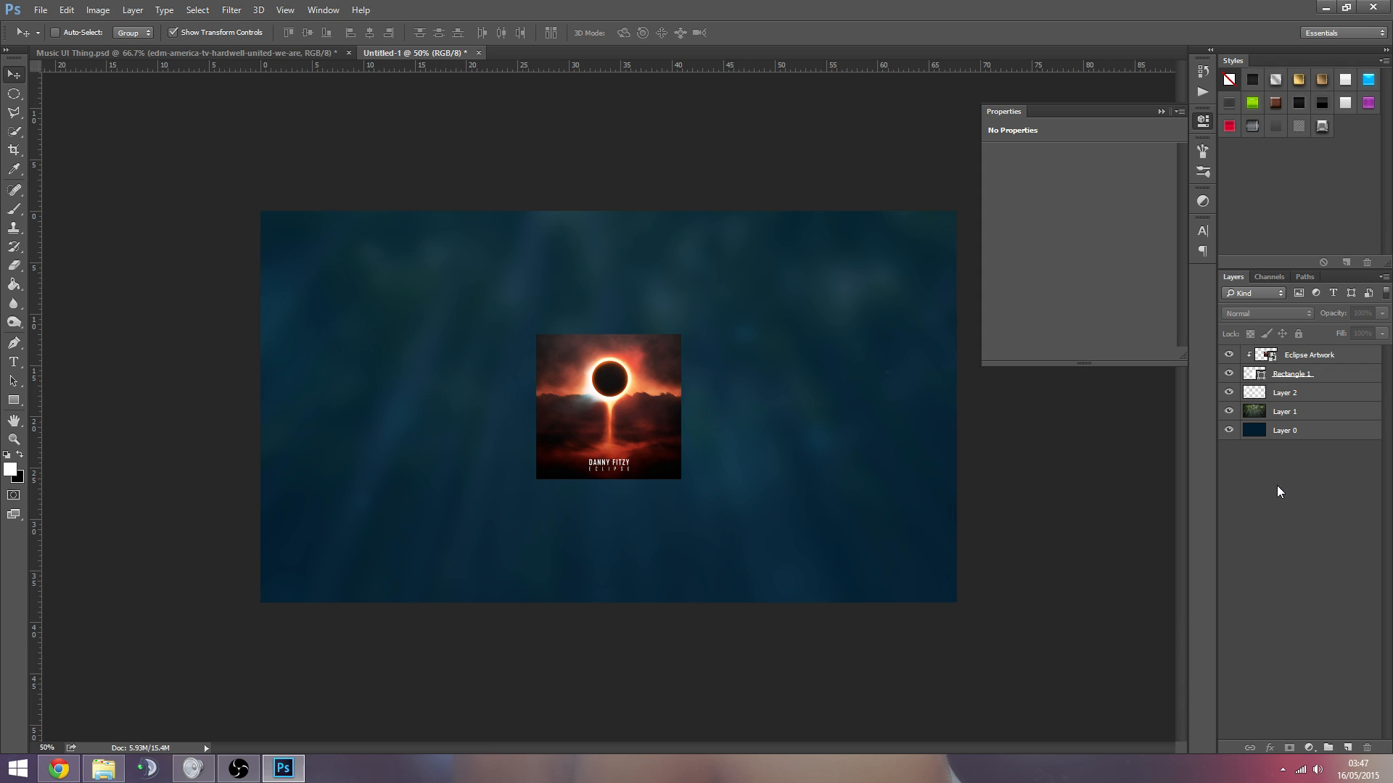
click(1332, 358)
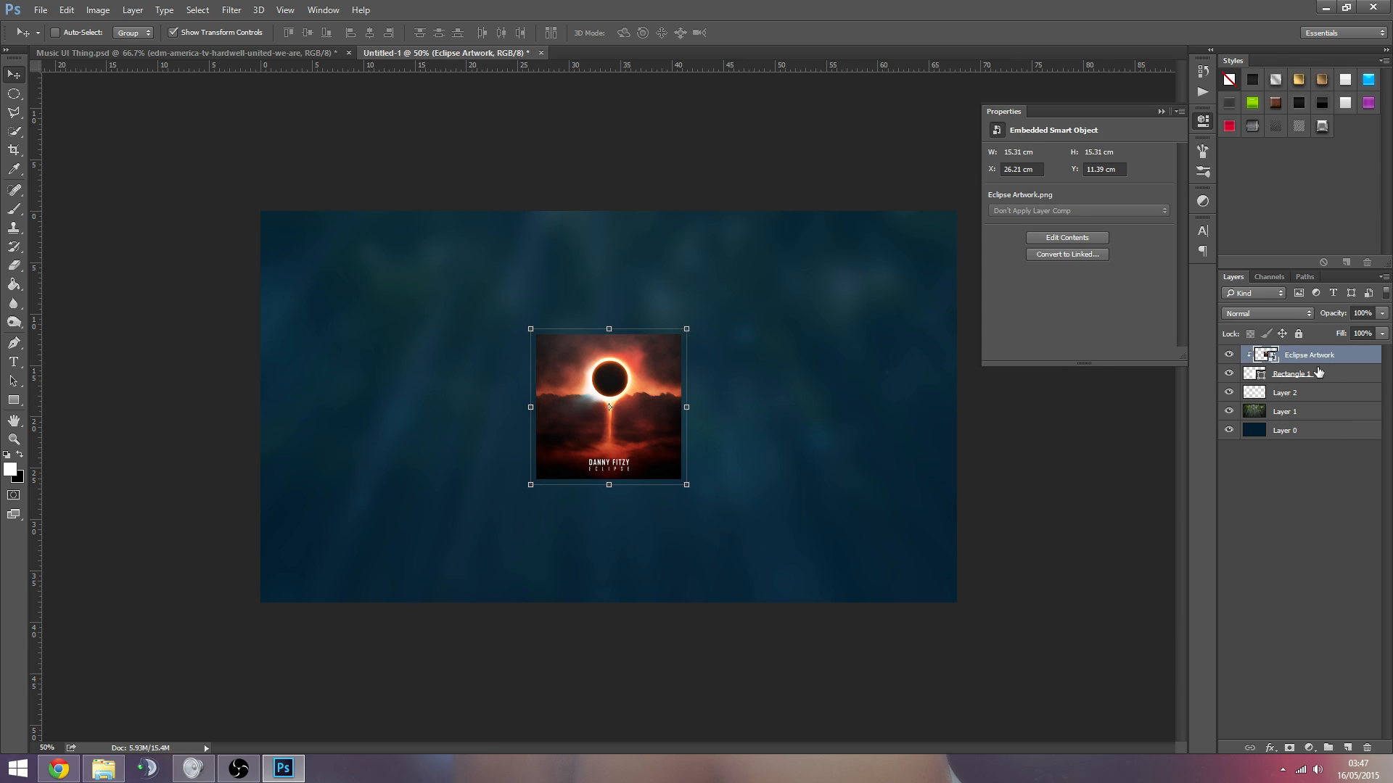
click(1281, 375)
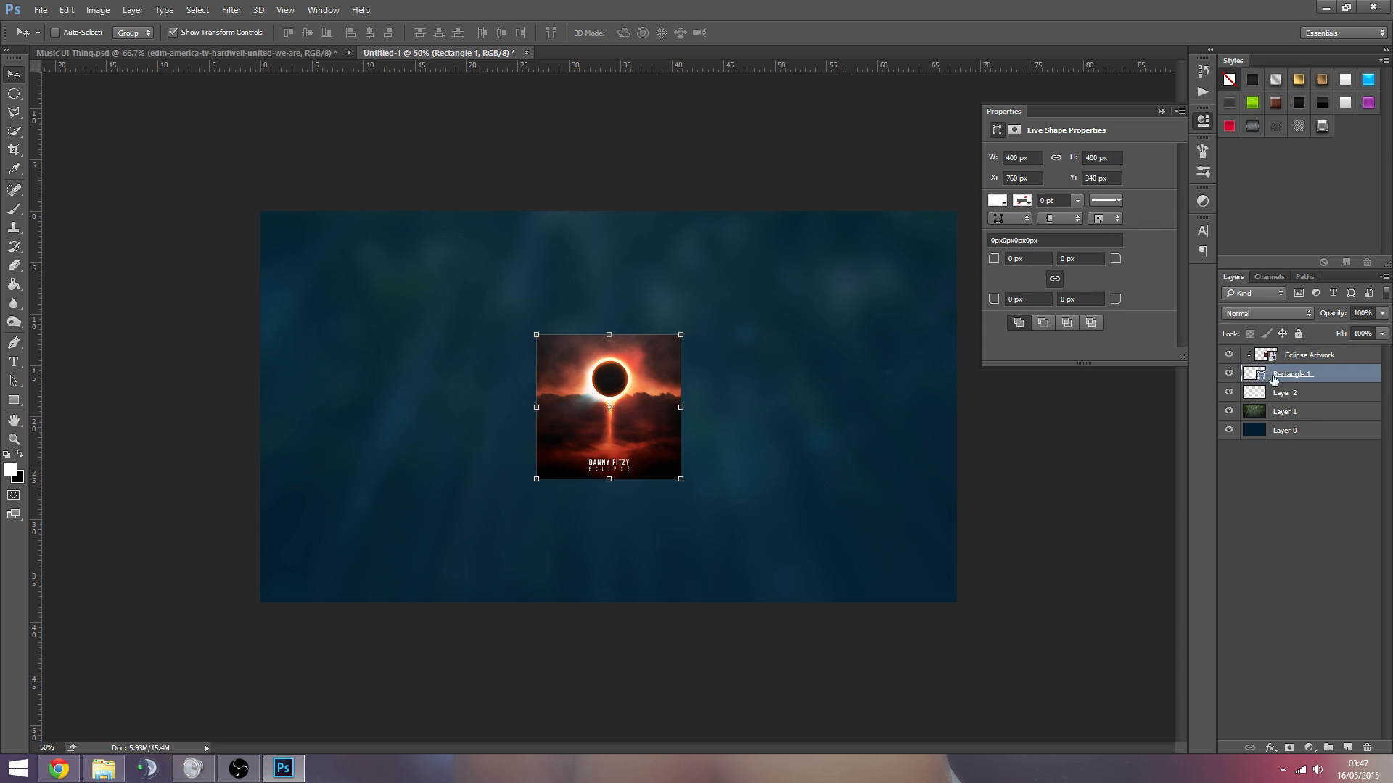
click(1297, 356)
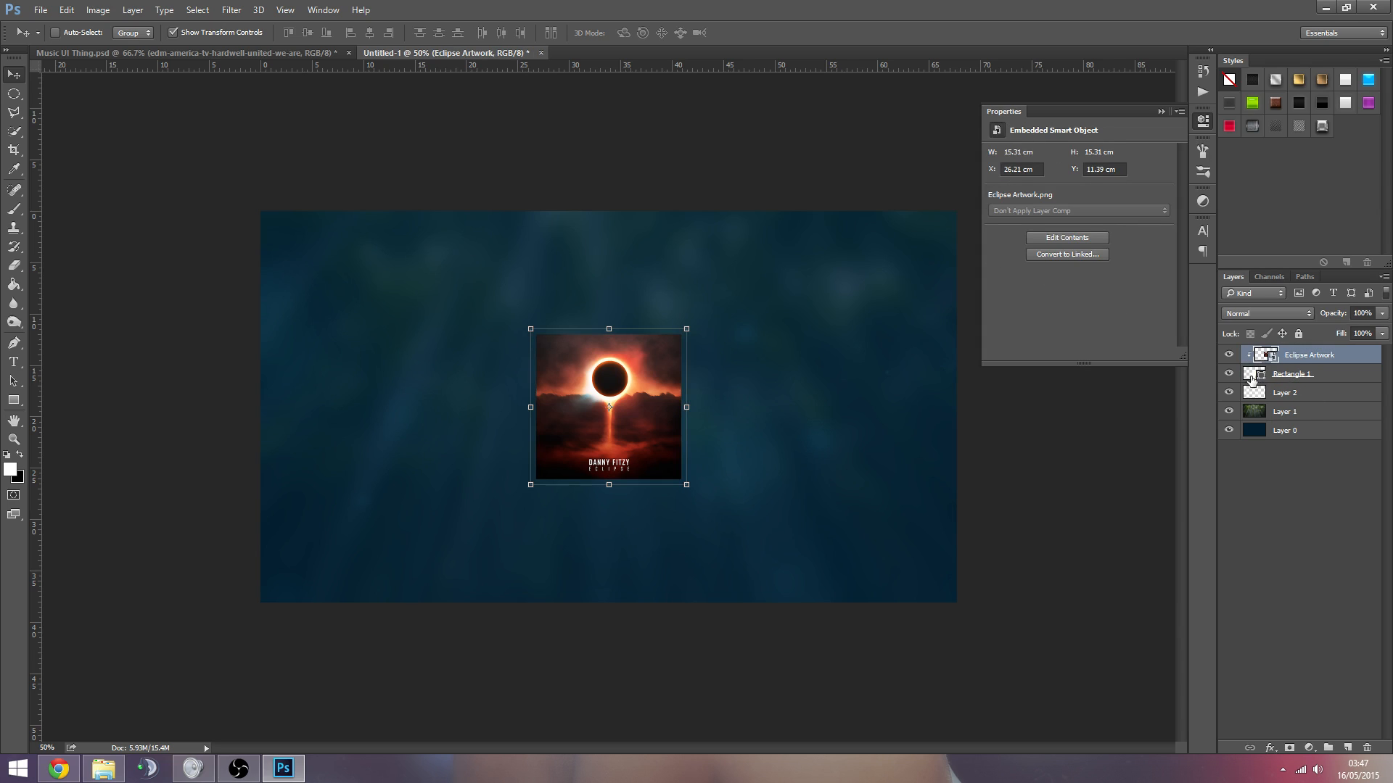
click(1251, 379)
click(1310, 462)
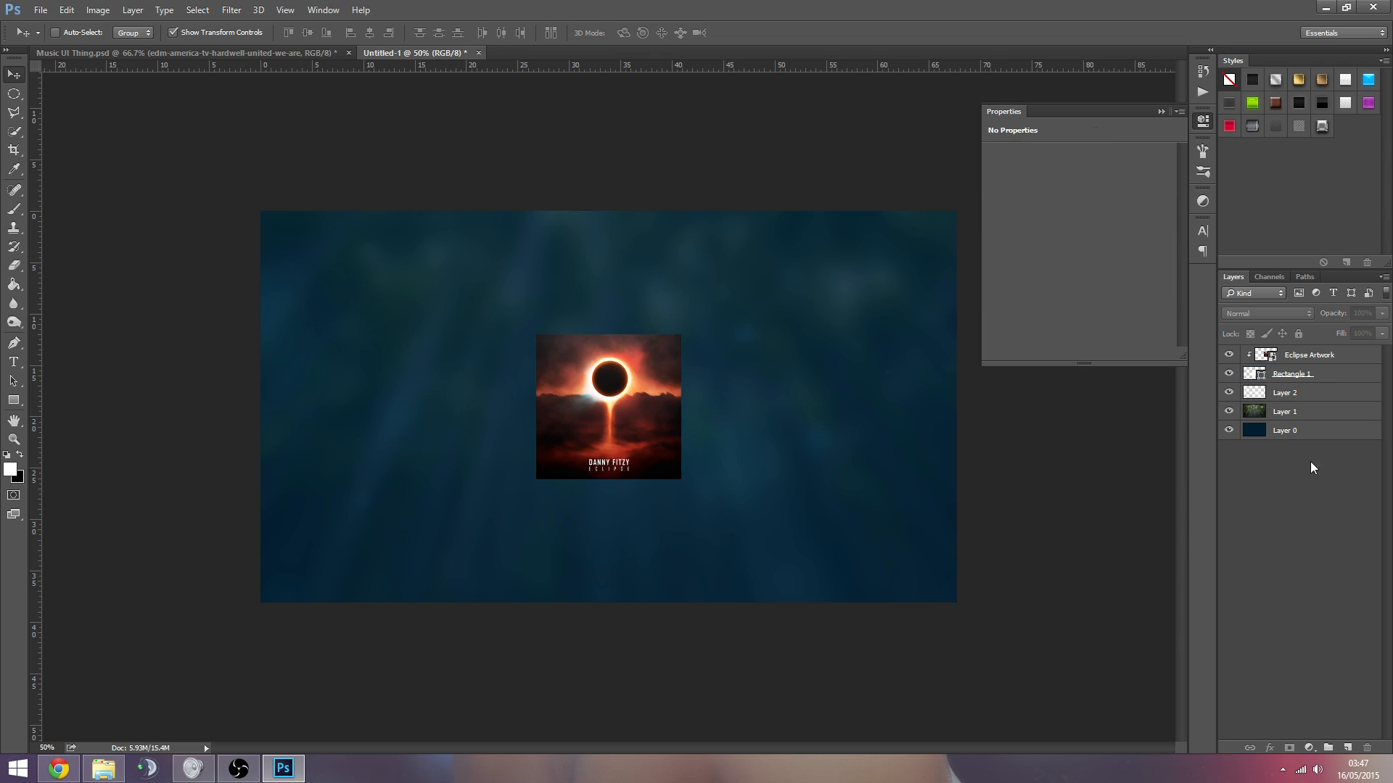
Step: Open the blending options of Rectangle 1 and enable an Inner Shadow
click(1354, 374)
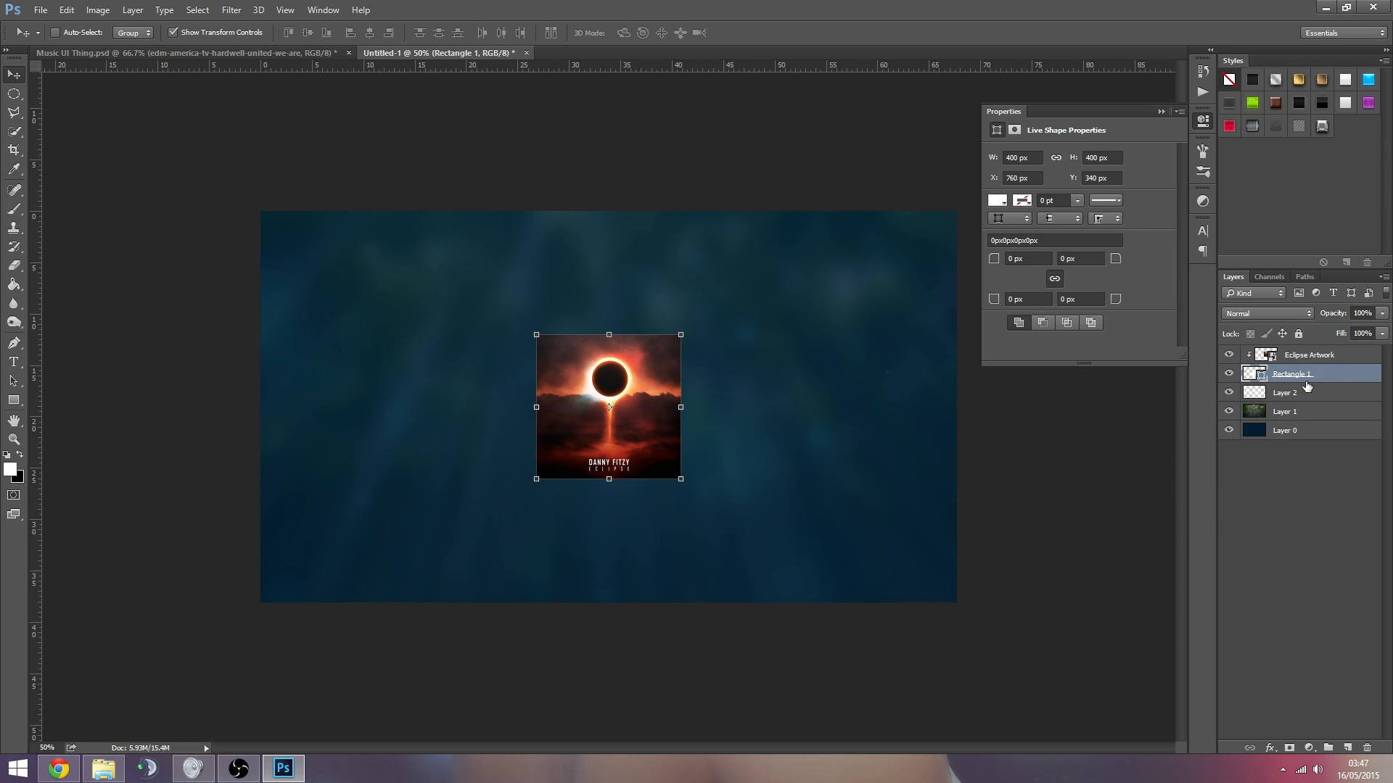
right_click(1334, 378)
click(1182, 146)
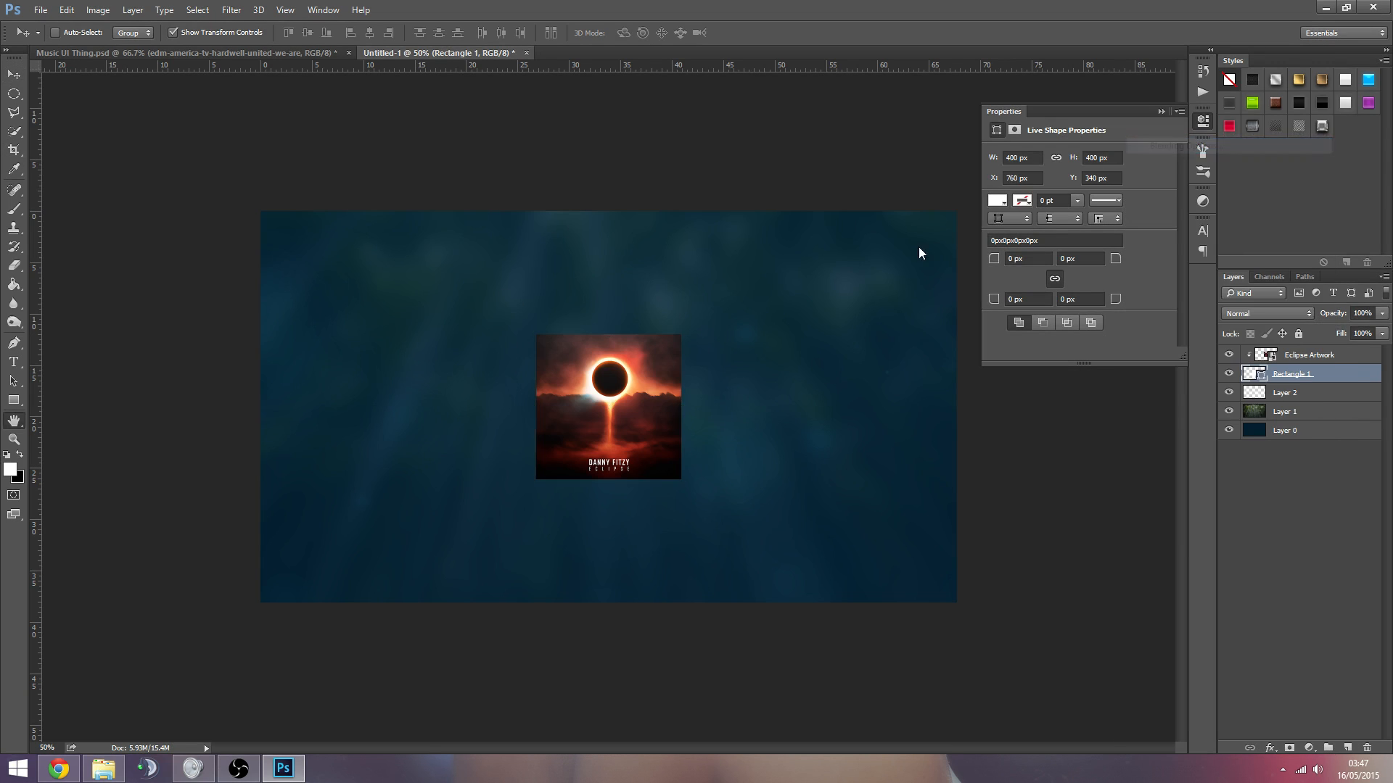
drag(853, 191, 910, 186)
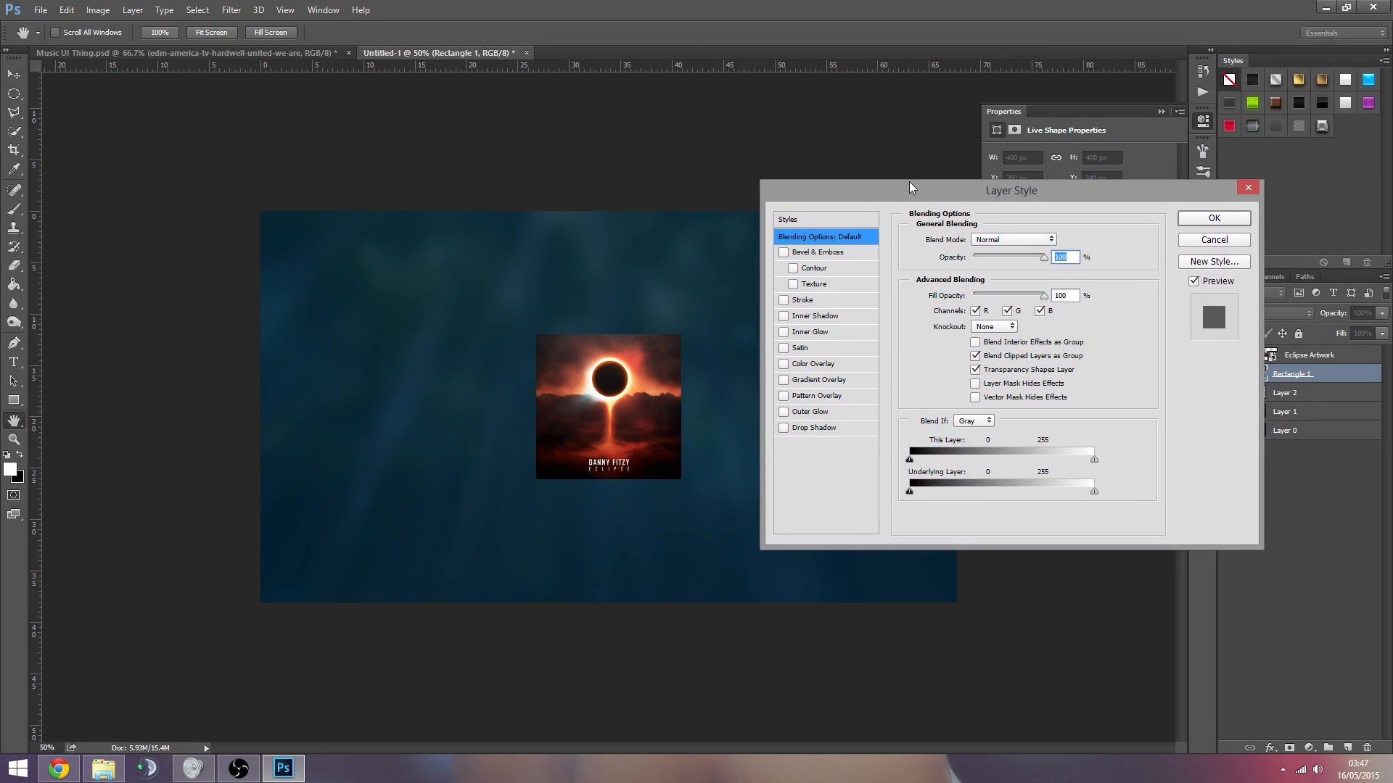
click(784, 316)
click(804, 318)
Step: Set the inner shadow's colour to white and its blend mode to Overlay
click(1059, 240)
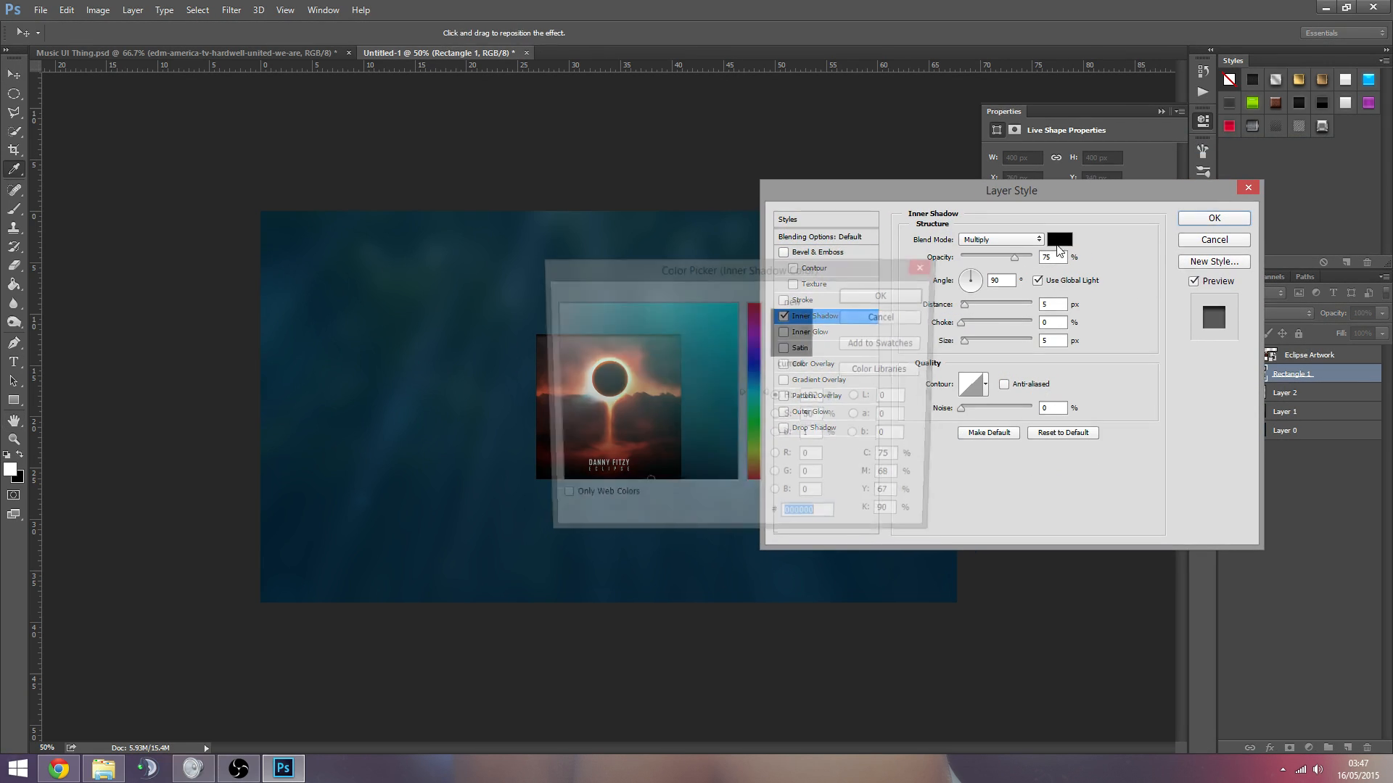
drag(581, 320, 519, 252)
key(Return)
click(996, 242)
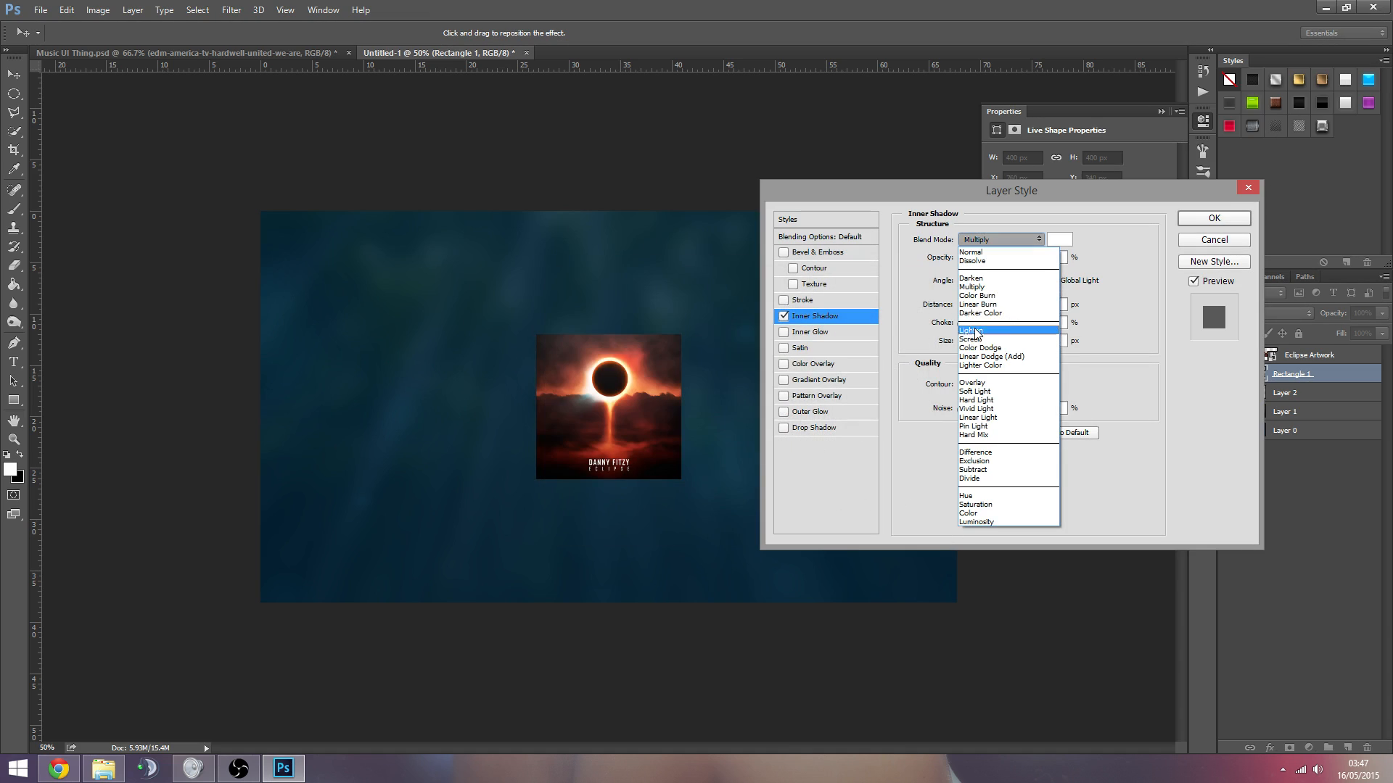
click(979, 382)
Step: Set the inner shadow's opacity to 100%, distance to 1 px and size to 0 px, toggling the effect to compare
drag(1015, 254, 1116, 278)
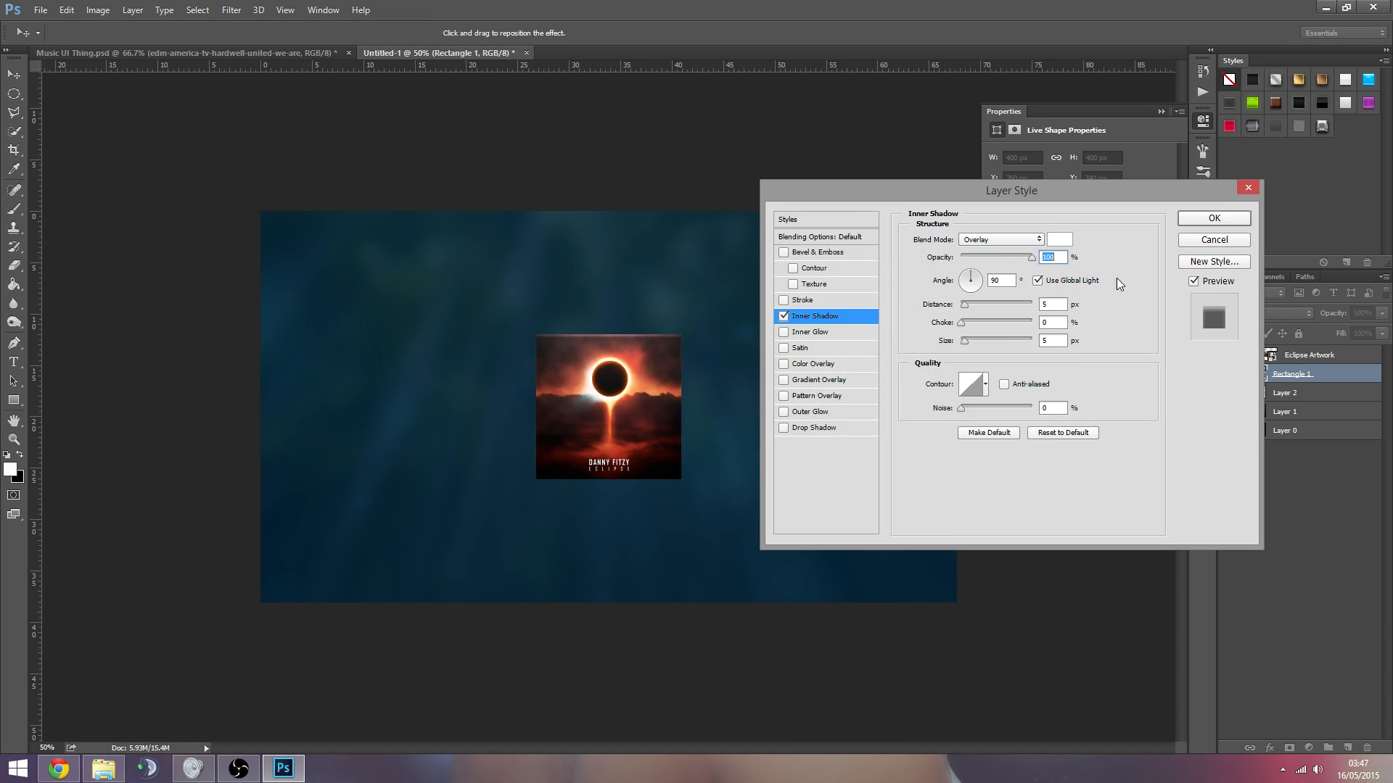
double_click(1057, 306)
text(1)
drag(964, 342, 939, 347)
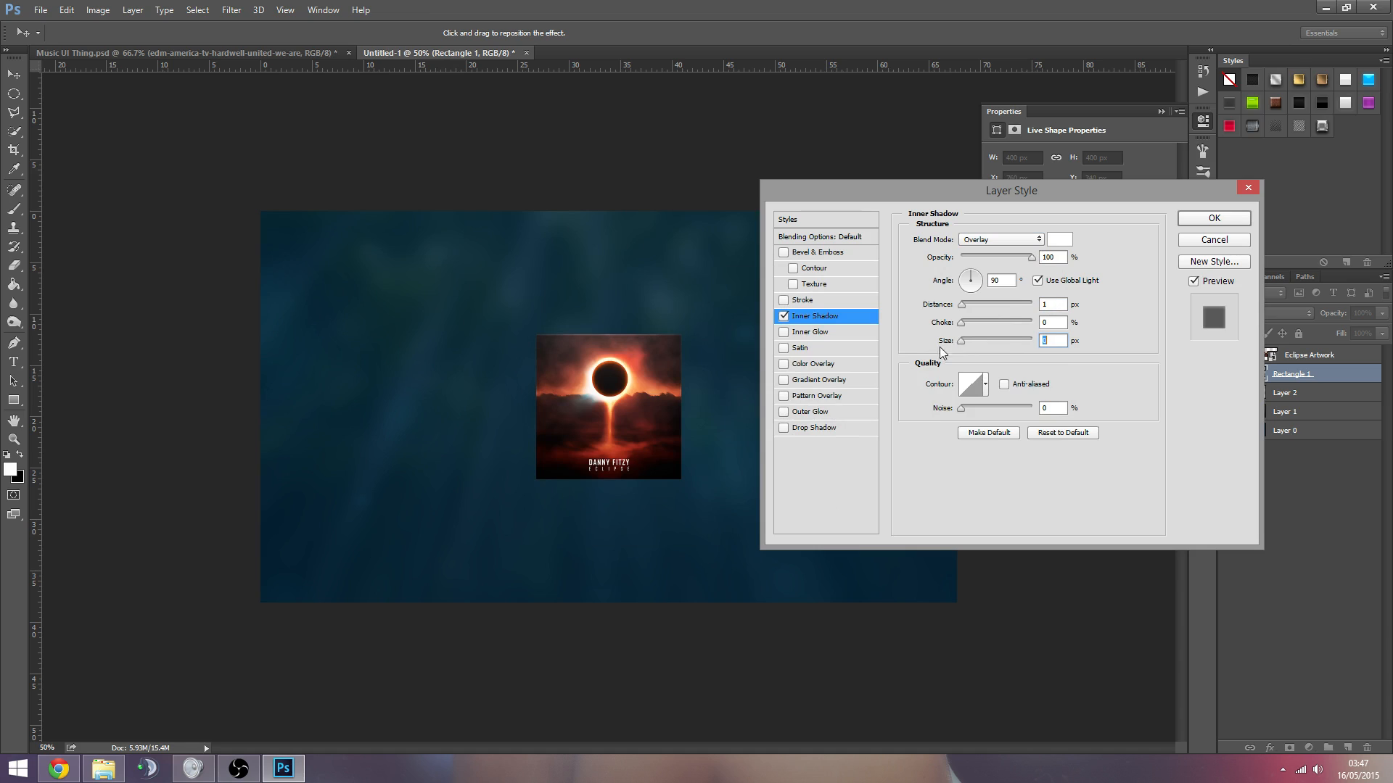
click(785, 317)
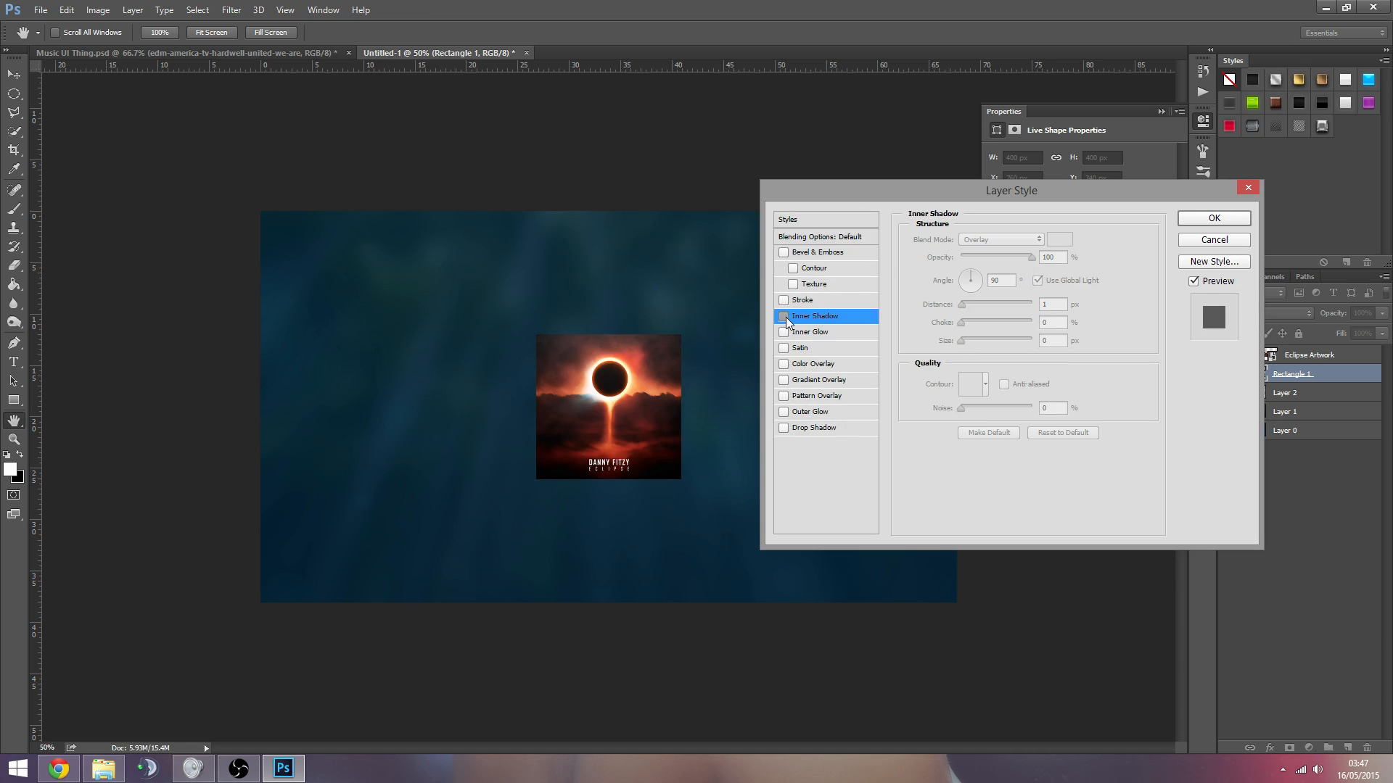
click(785, 316)
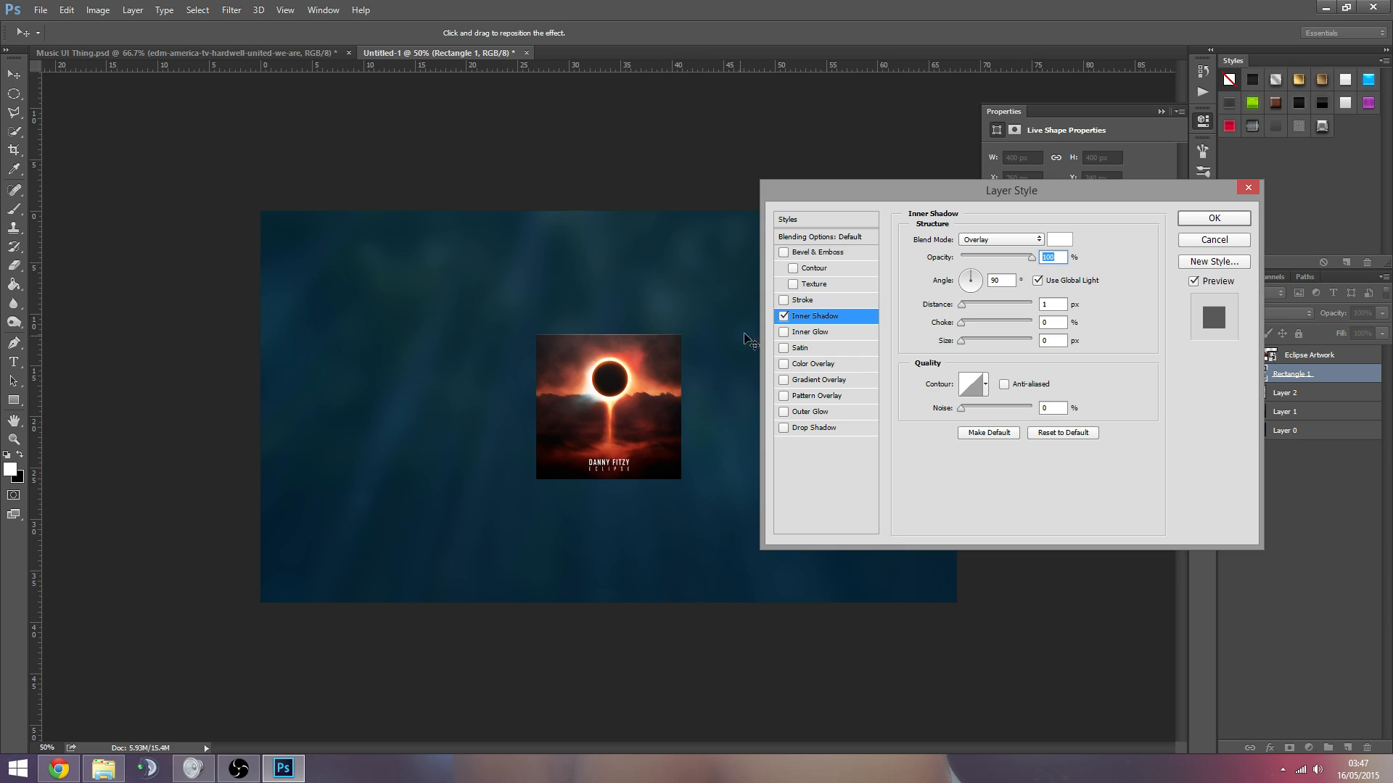
click(785, 316)
click(785, 316)
click(788, 317)
click(784, 317)
Step: Add a drop shadow to Rectangle 1 with 25% opacity, 25 px distance and 25 px size, and accept the layer style
click(784, 429)
click(807, 429)
double_click(1049, 257)
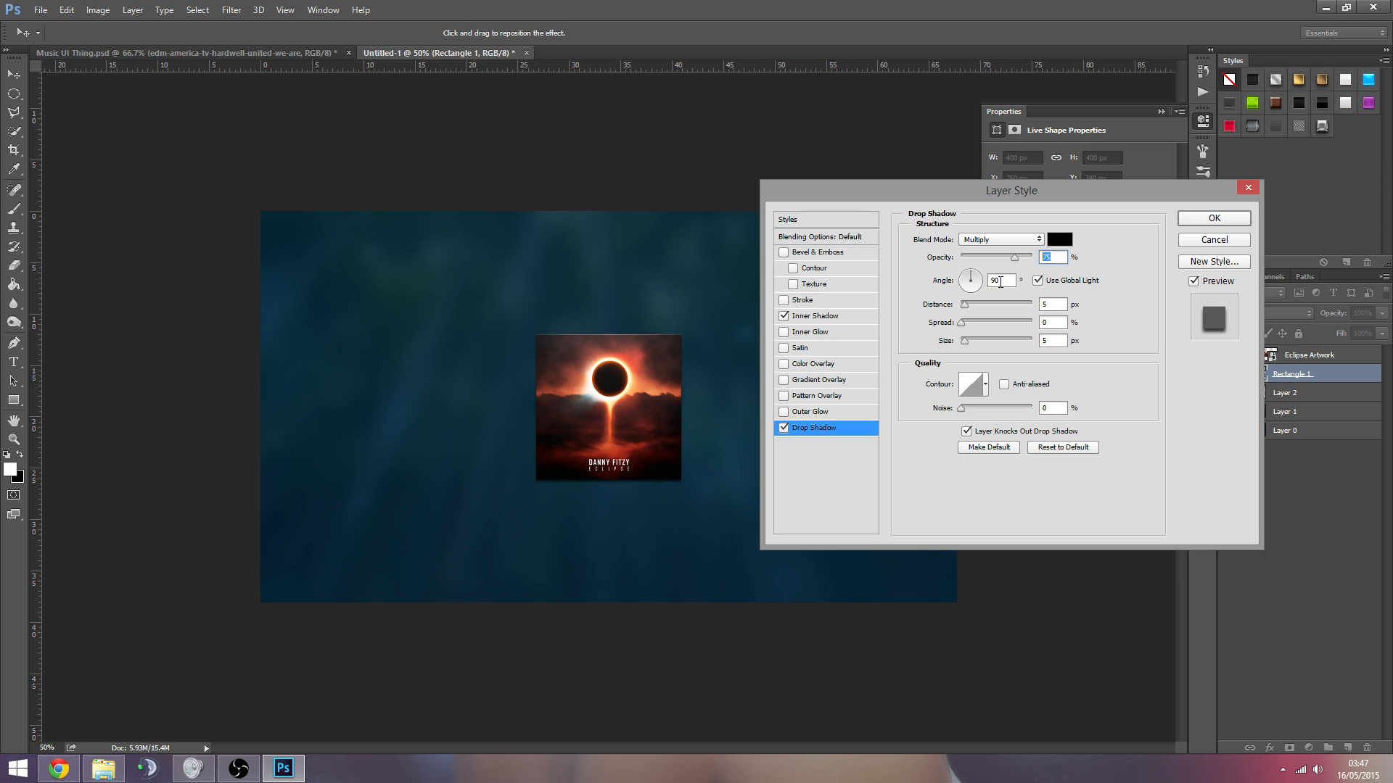
text(25)
key(BackSpace)
key(BackSpace)
text(3525)
double_click(1056, 305)
text(25)
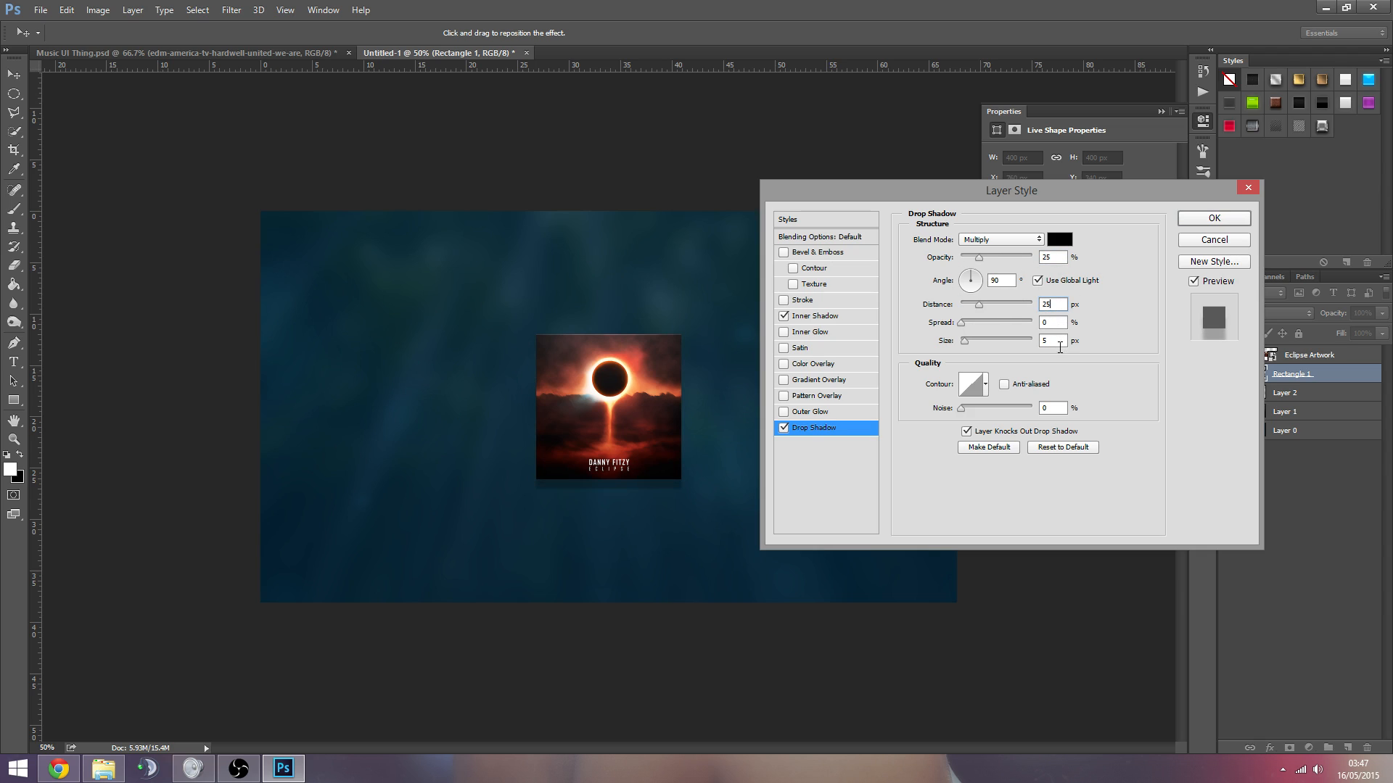
double_click(1058, 342)
text(25)
click(1213, 218)
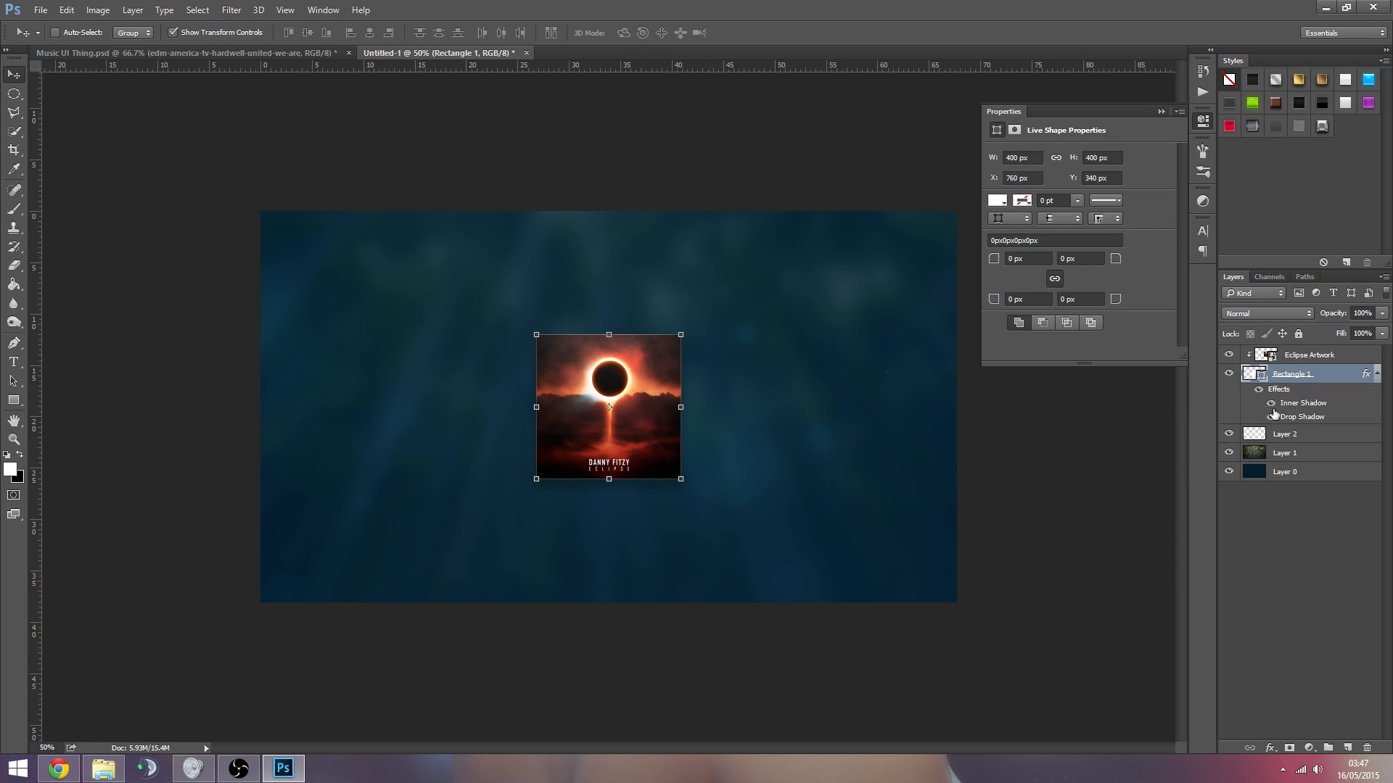
Step: Create a new layer above Eclipse Artwork and clip it to the album cover, checking the Music UI Thing design for reference
click(1292, 360)
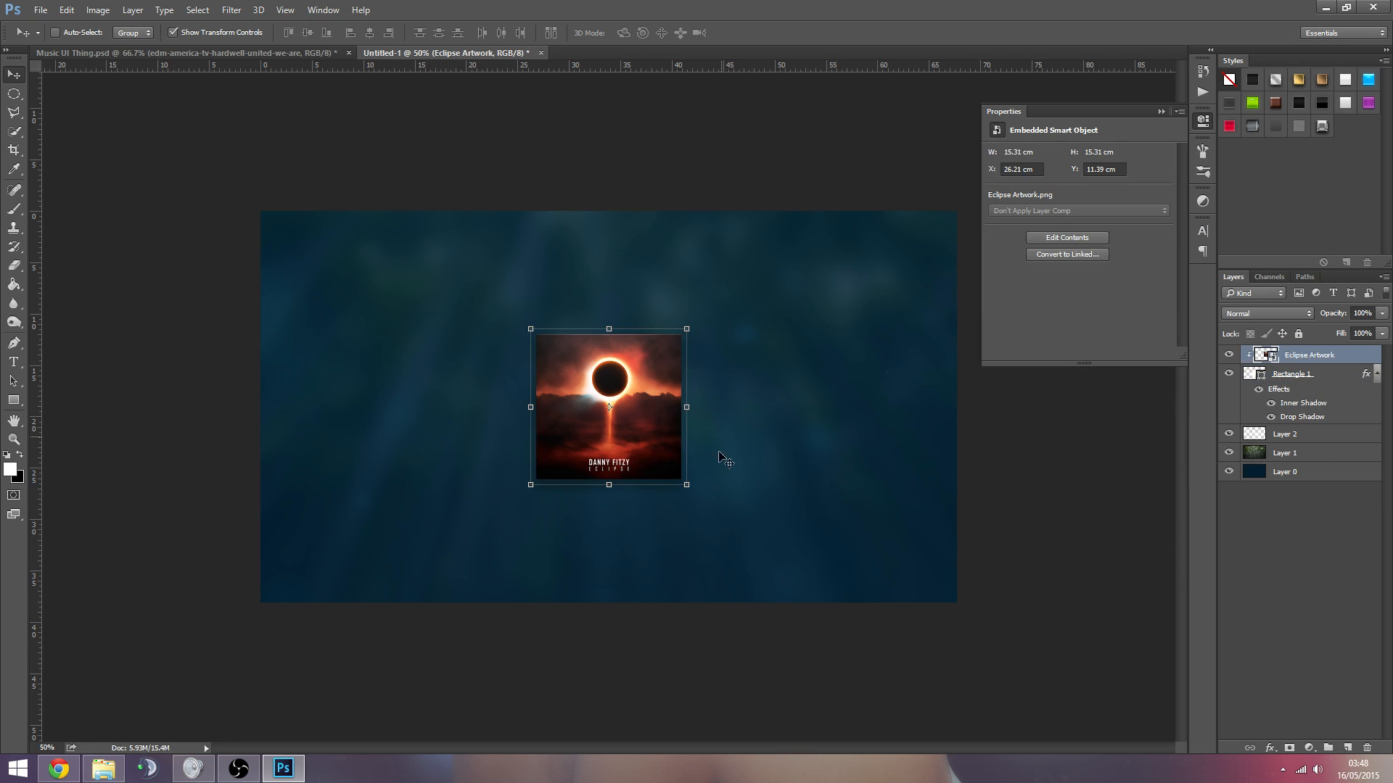
click(1346, 747)
key(alt)
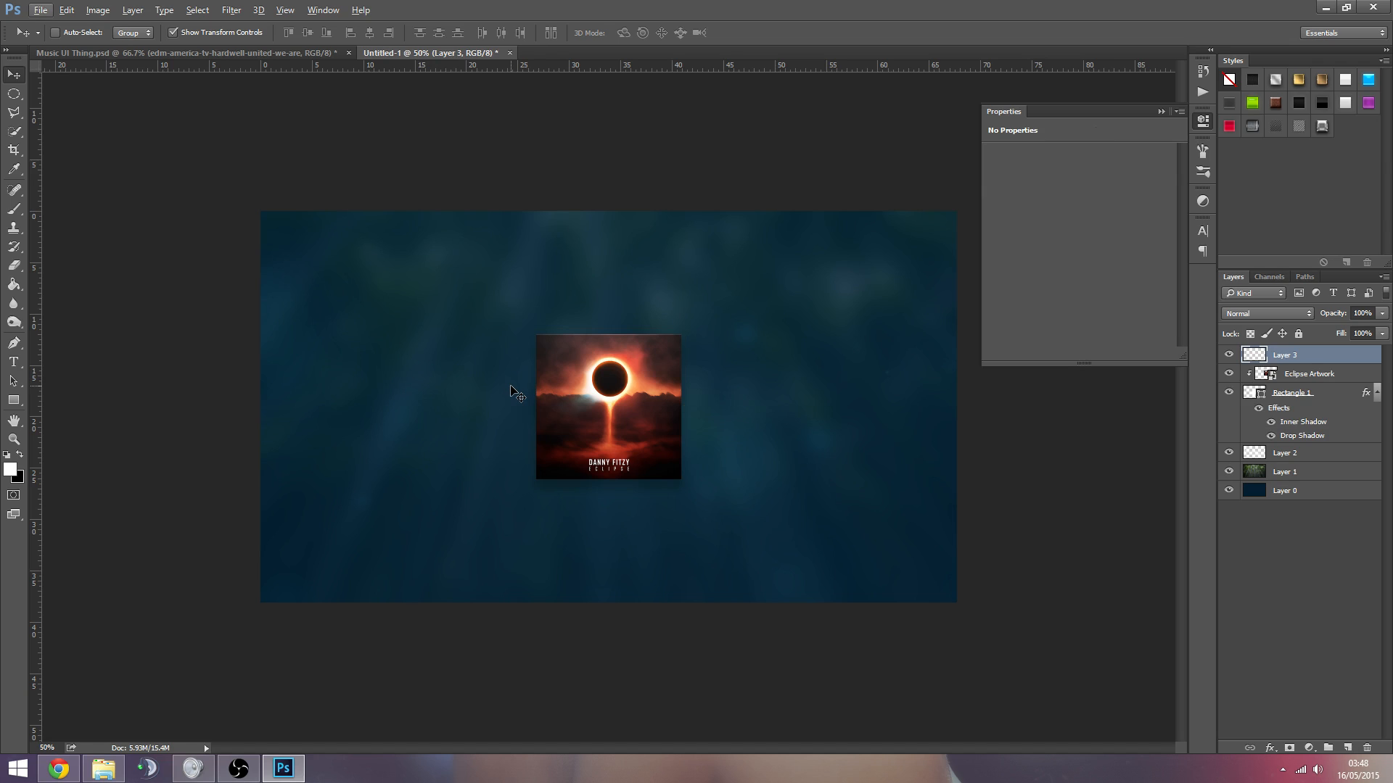
click(190, 53)
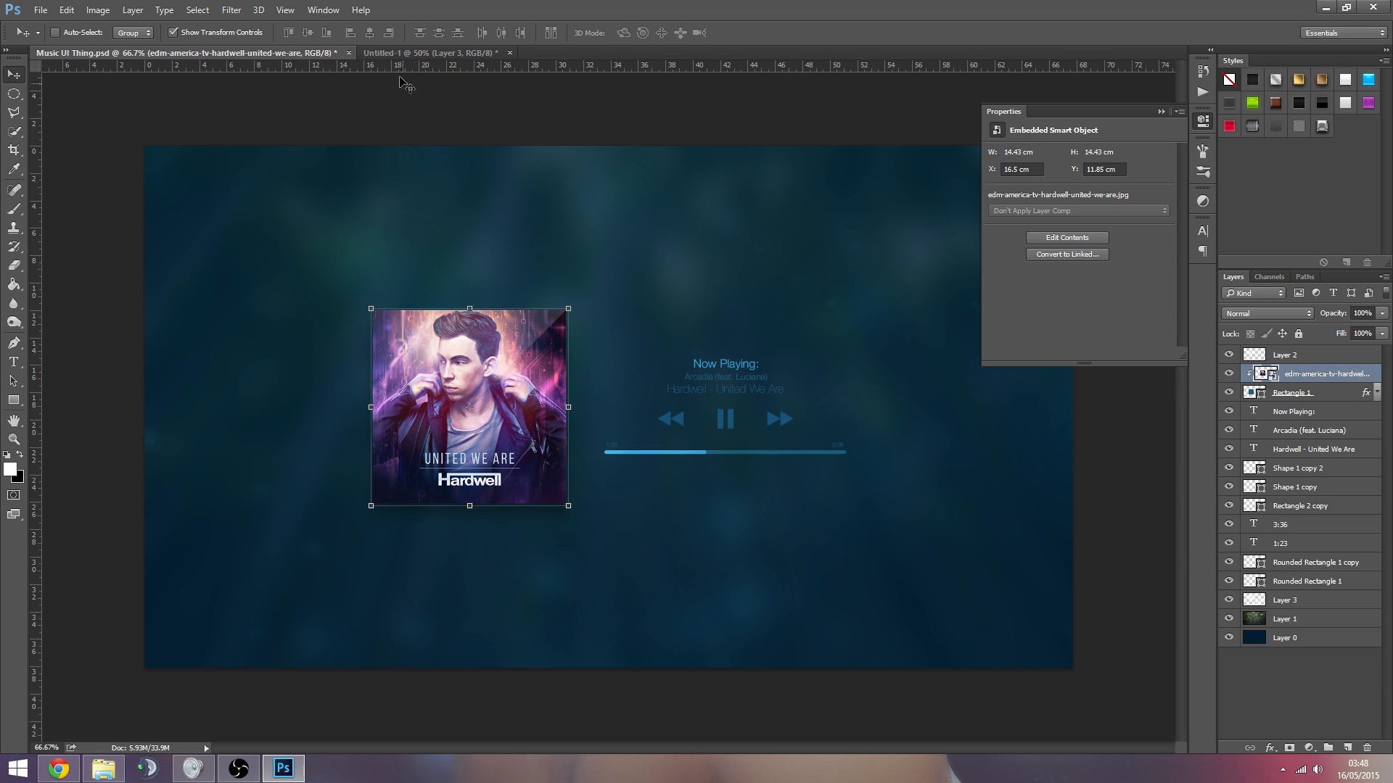
click(430, 52)
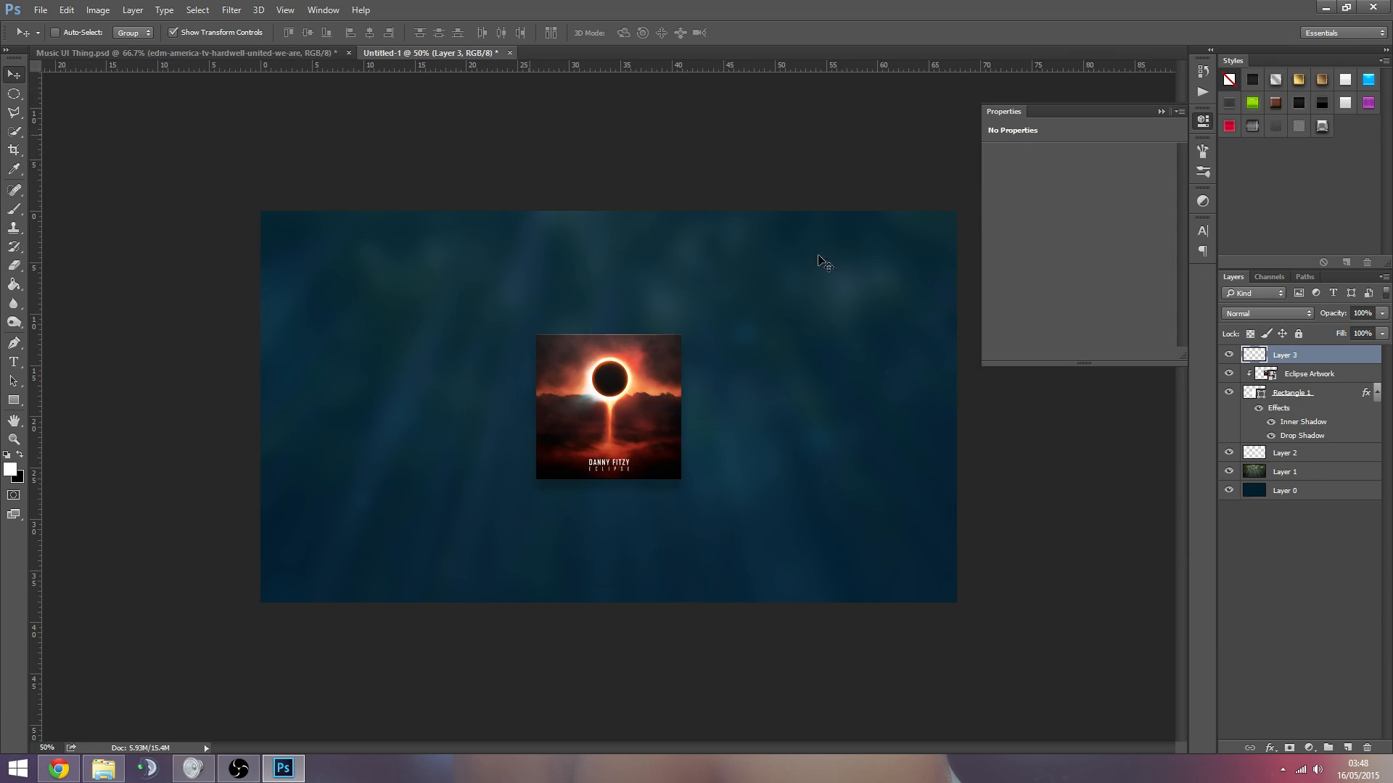
alt+click(1310, 364)
click(1349, 402)
click(1295, 354)
Step: Select the upper-left half of the album cover with the Polygonal Lasso, cutting diagonally from its upper-right to its lower-left corner
click(13, 93)
right_click(14, 93)
right_click(14, 112)
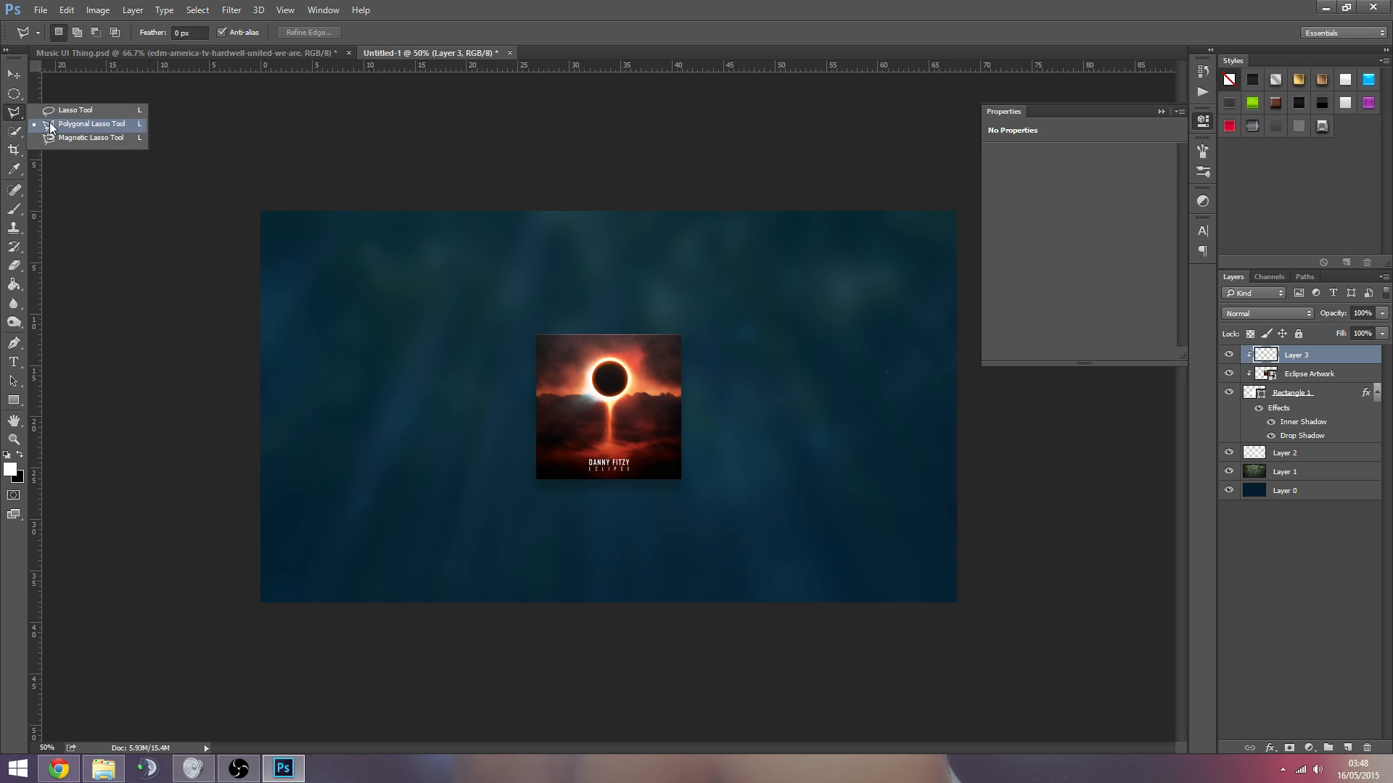
click(79, 127)
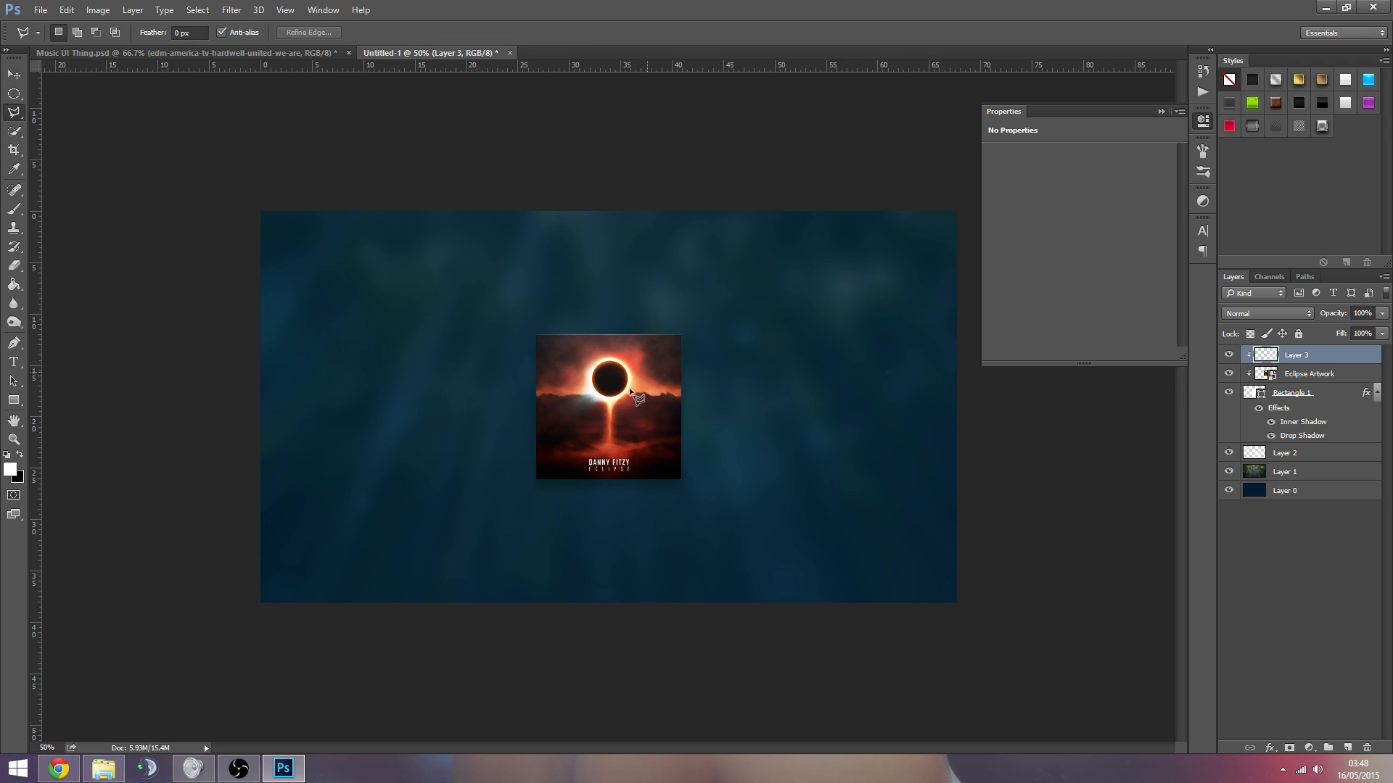
click(685, 334)
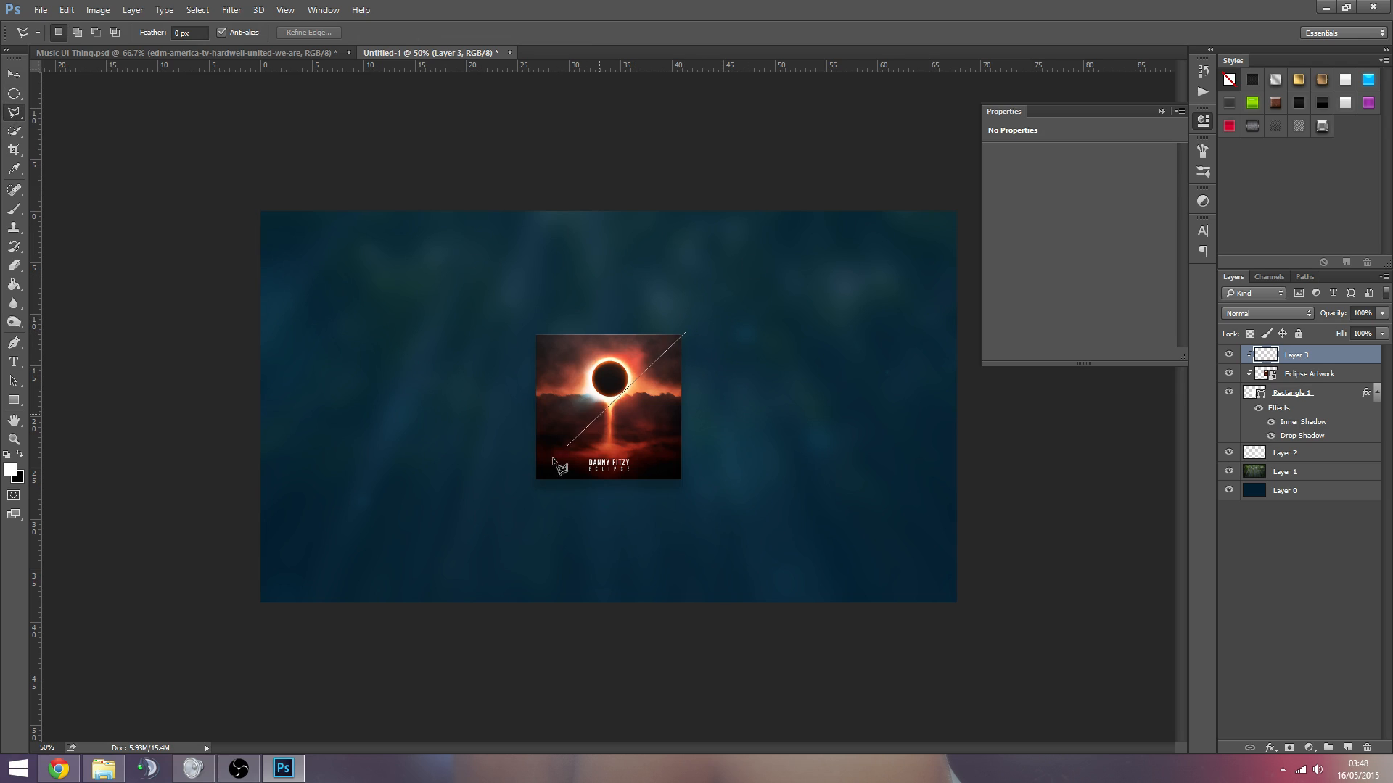
click(486, 527)
click(515, 277)
click(726, 285)
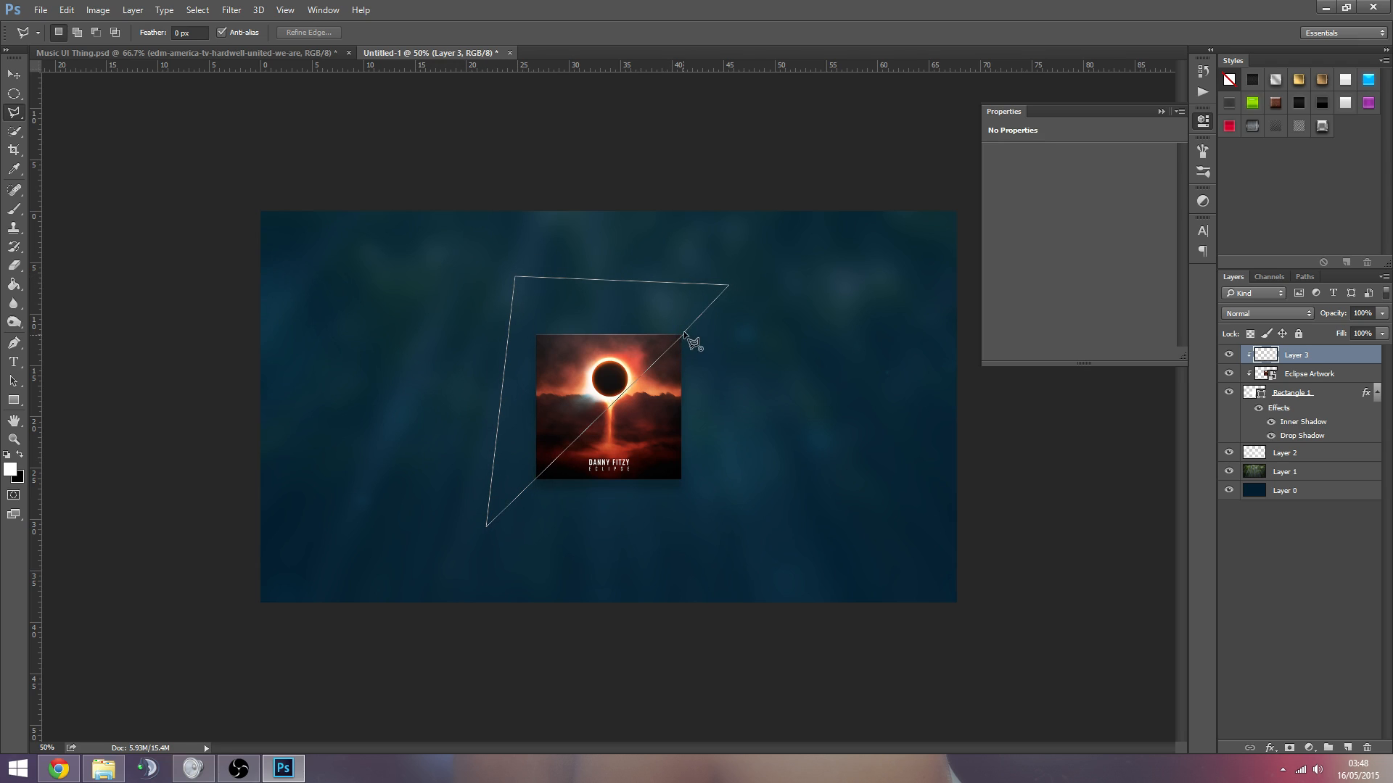
click(685, 335)
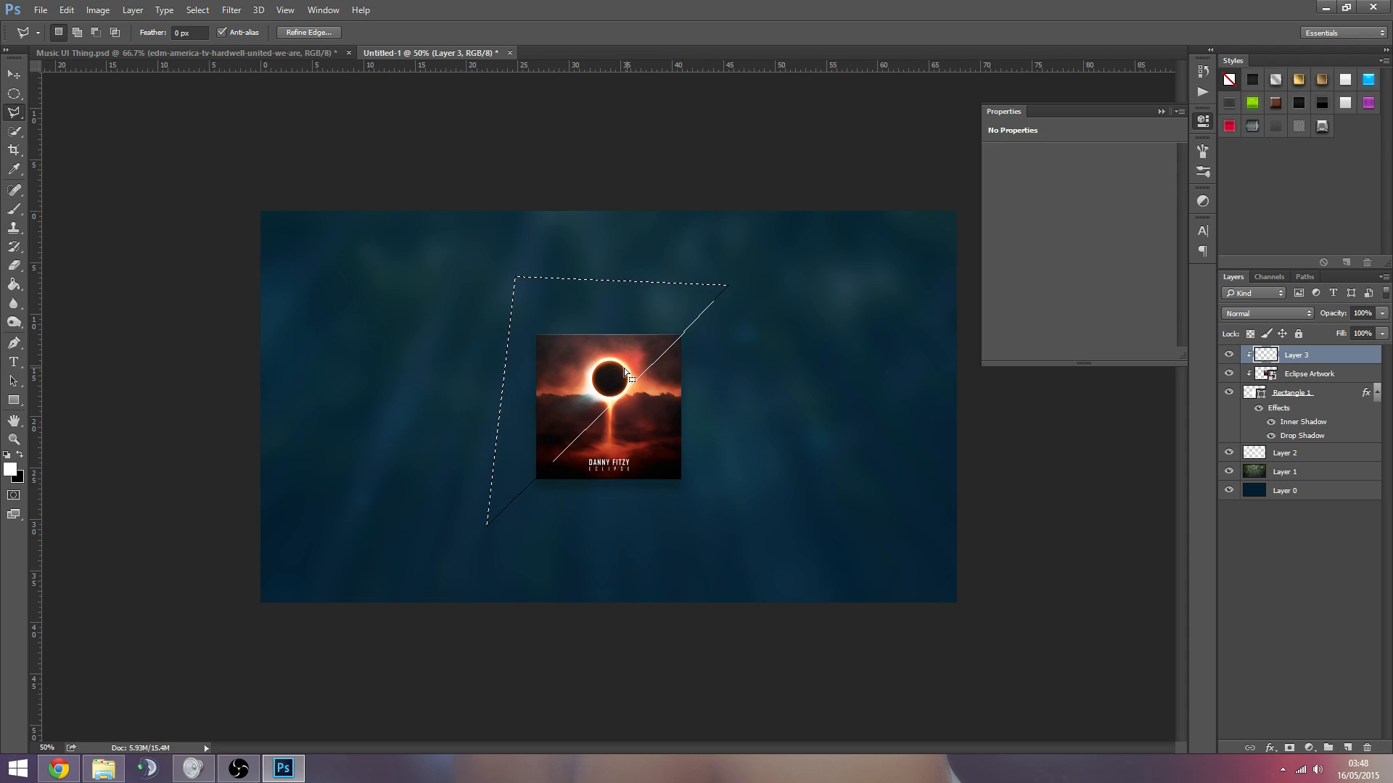
Step: Choose the Gradient tool and open its Foreground to Transparent gradient for editing
mouse_move(14, 284)
mouse_down()
mouse_move(60, 298)
mouse_move(80, 282)
mouse_up()
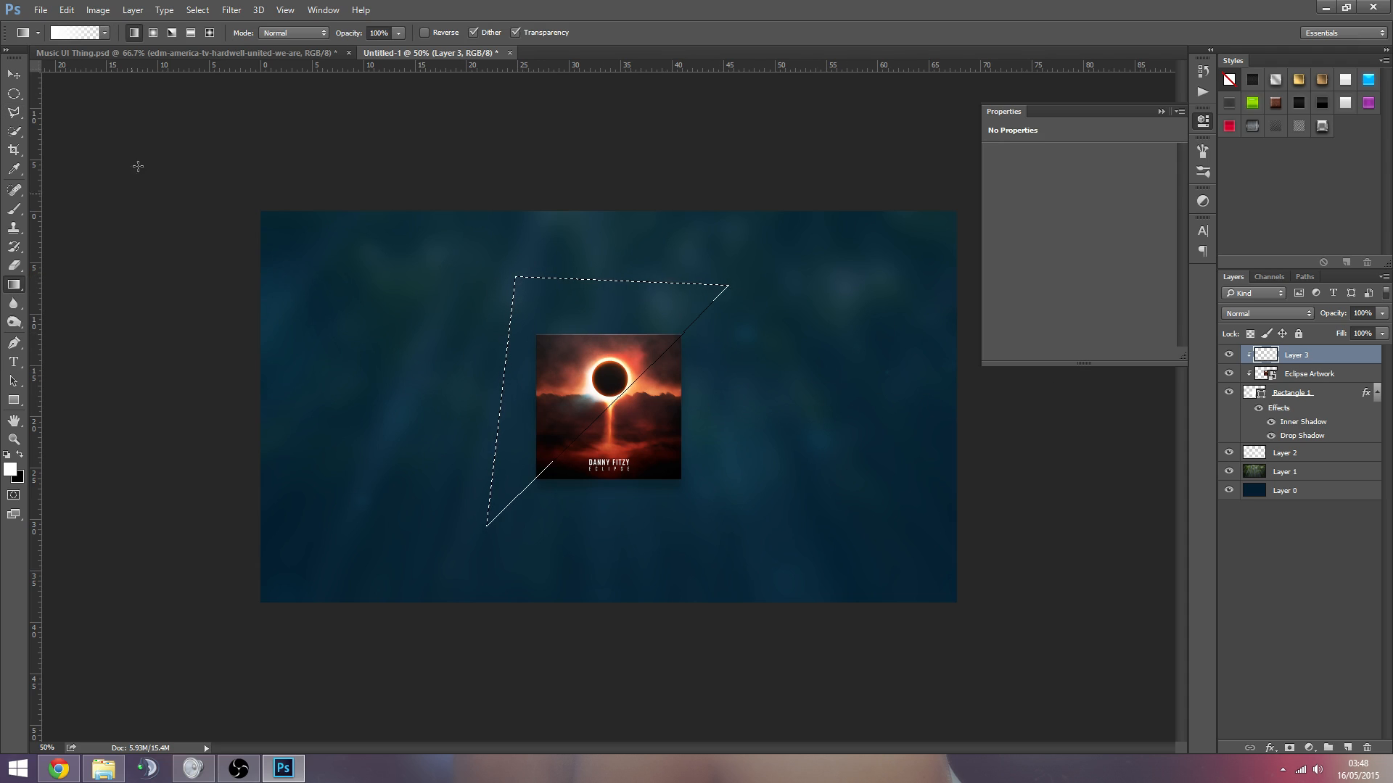
click(72, 32)
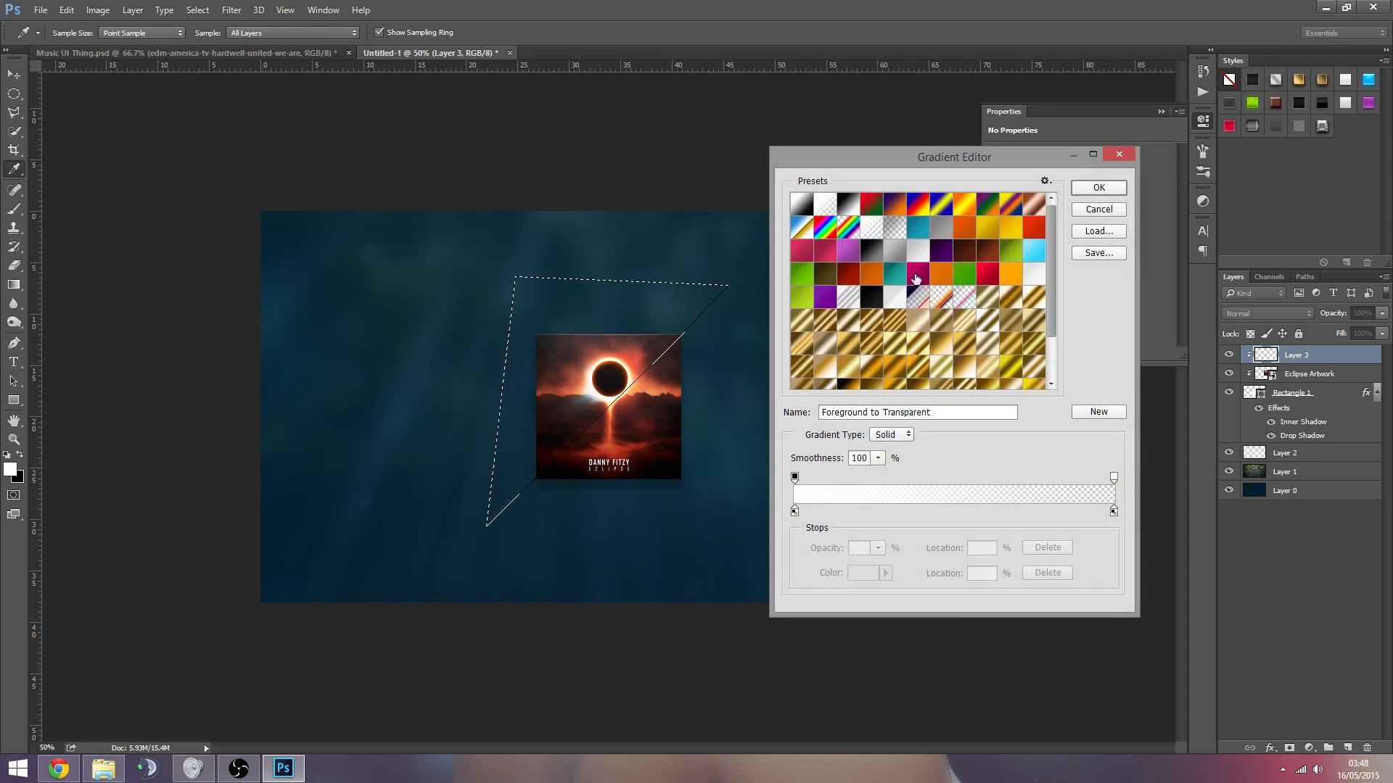
double_click(1114, 512)
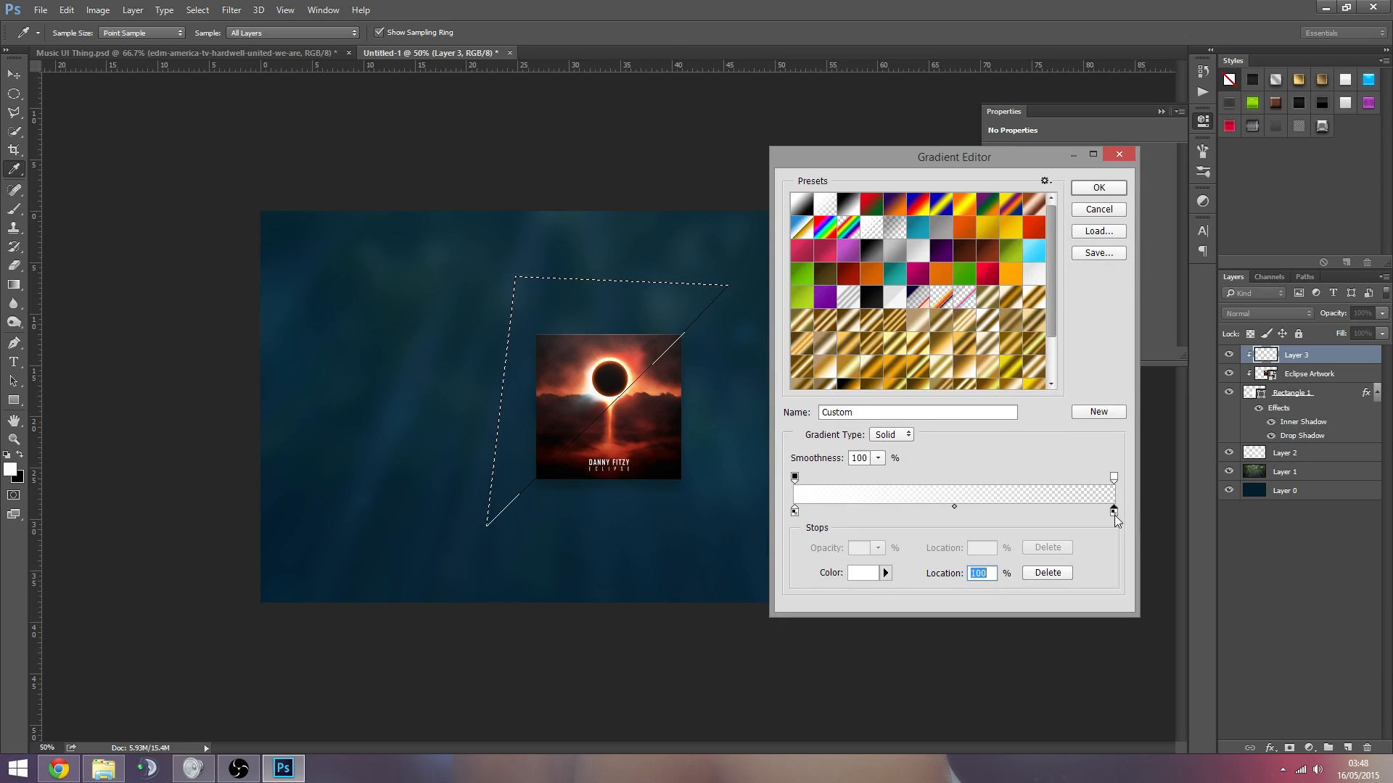
text(ff0000)
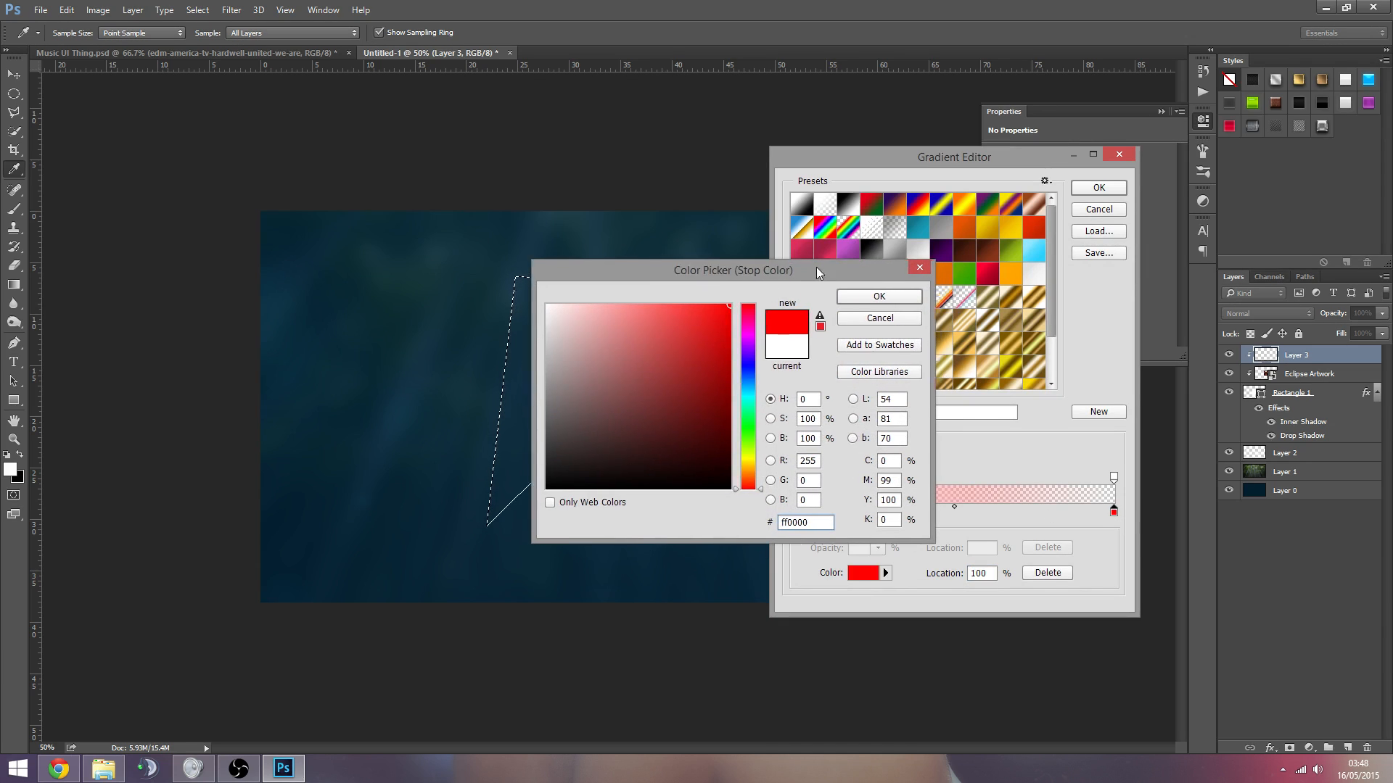
drag(816, 266, 672, 277)
drag(571, 425, 408, 312)
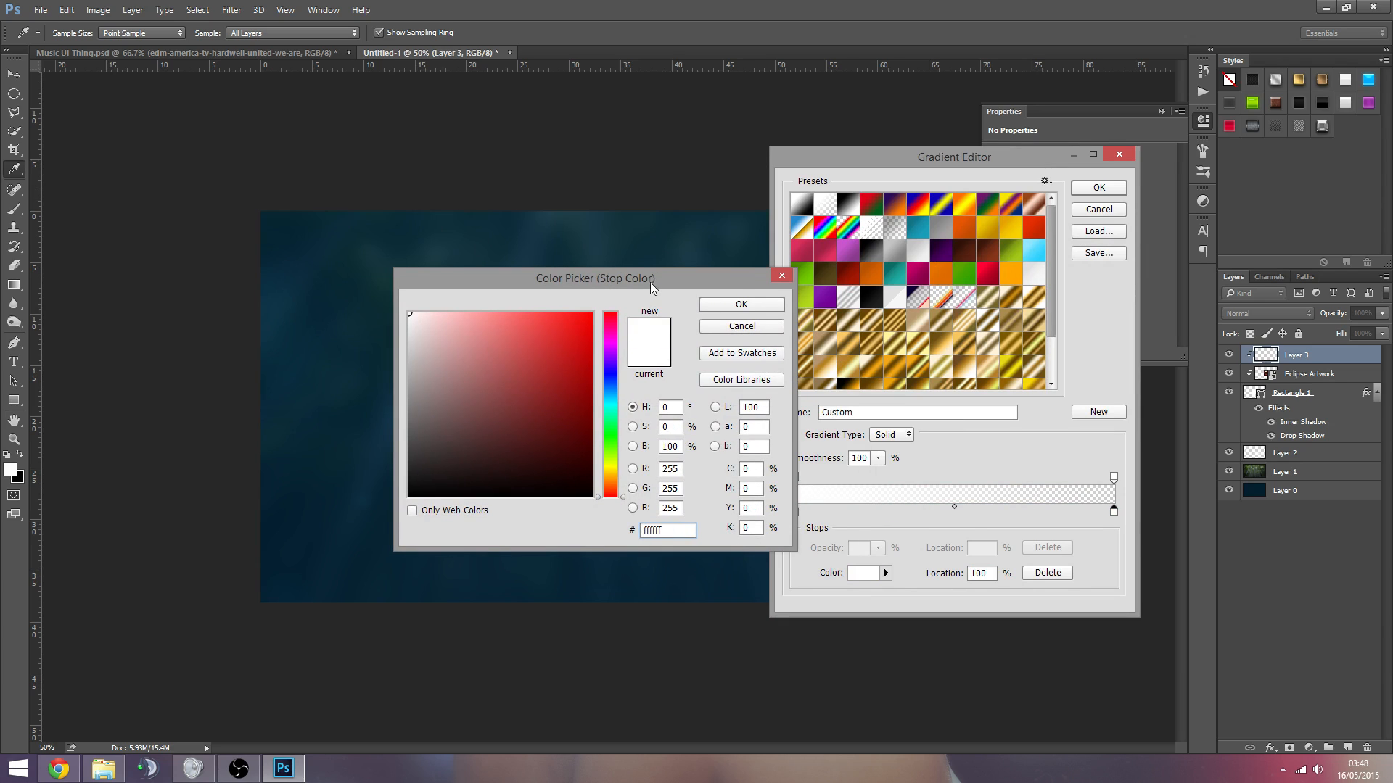
drag(650, 281, 637, 299)
click(752, 324)
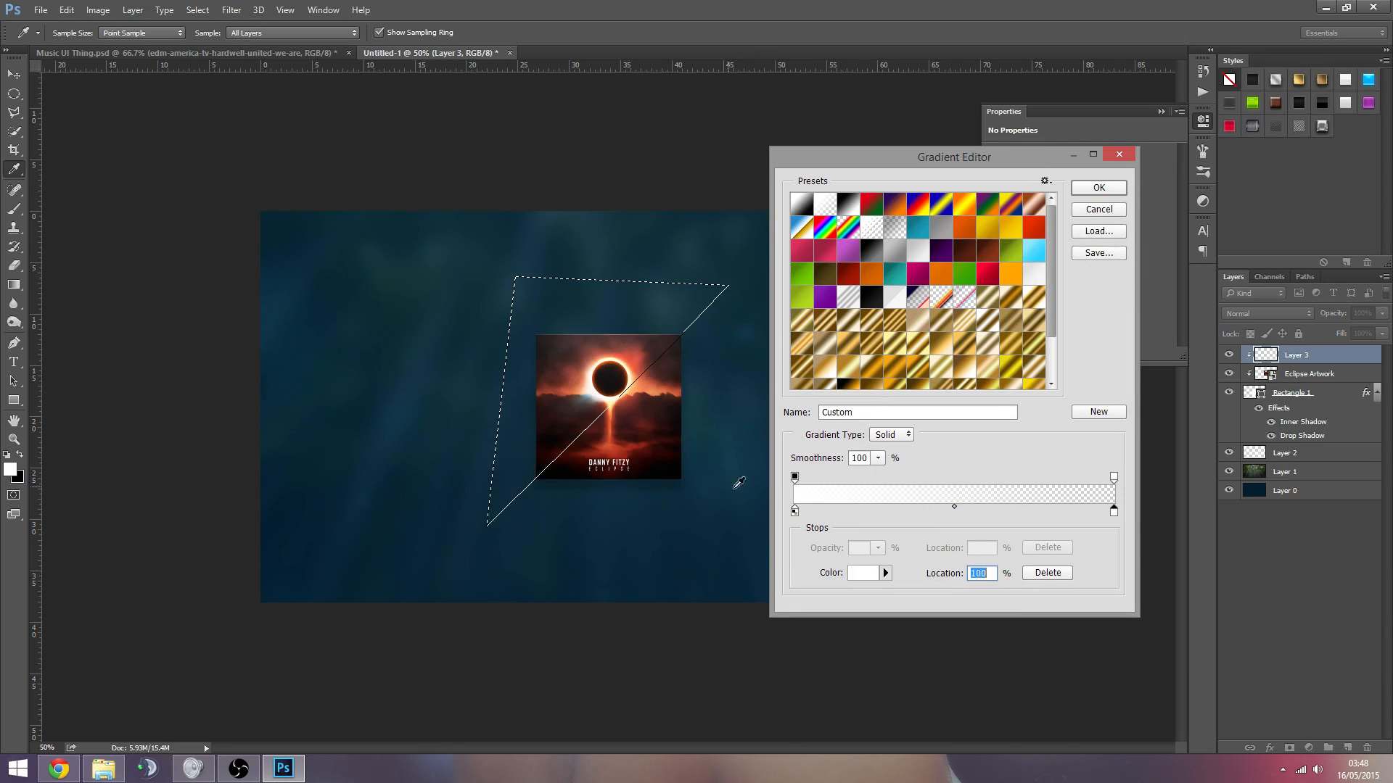
Step: Set up a white gradient that is fully transparent at one end, with that opacity stop at 0%, and accept it
click(1034, 277)
click(794, 478)
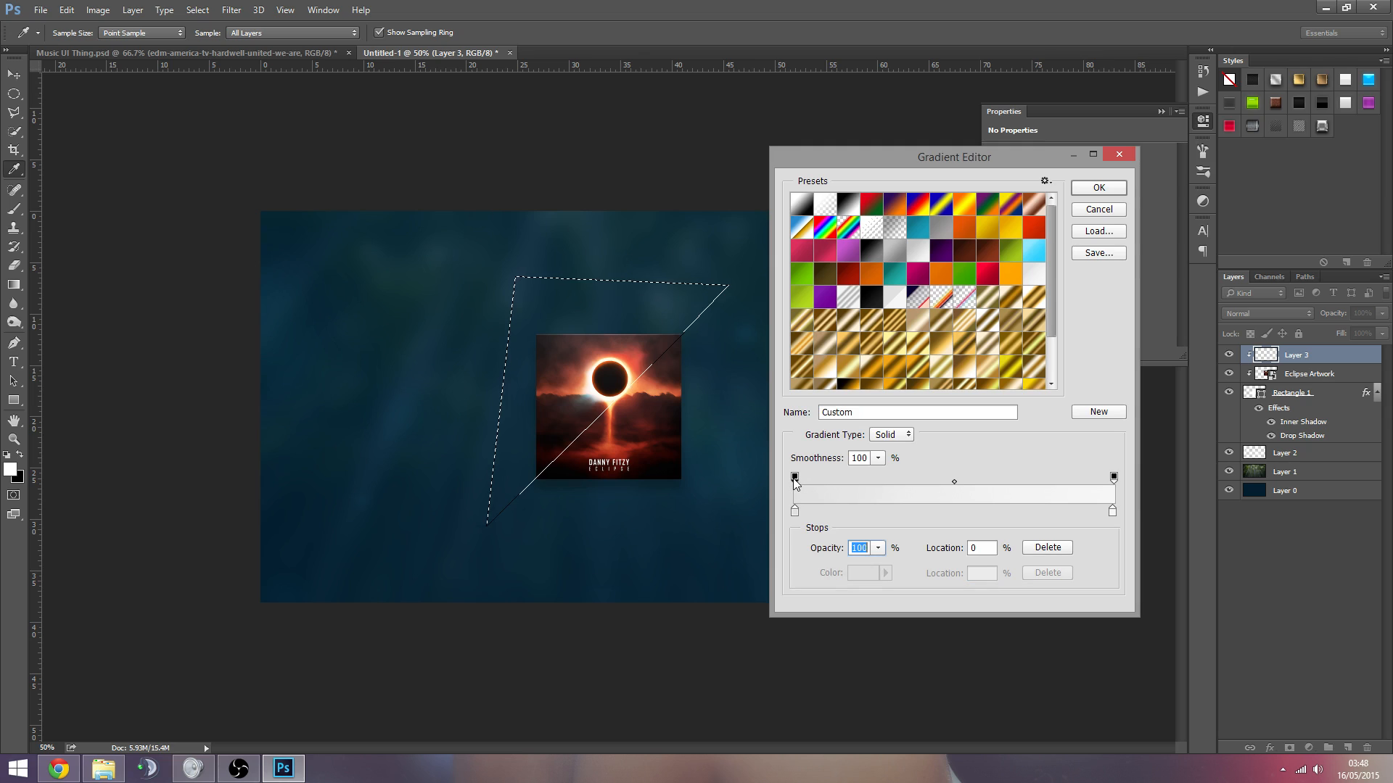
click(878, 548)
drag(874, 568, 797, 568)
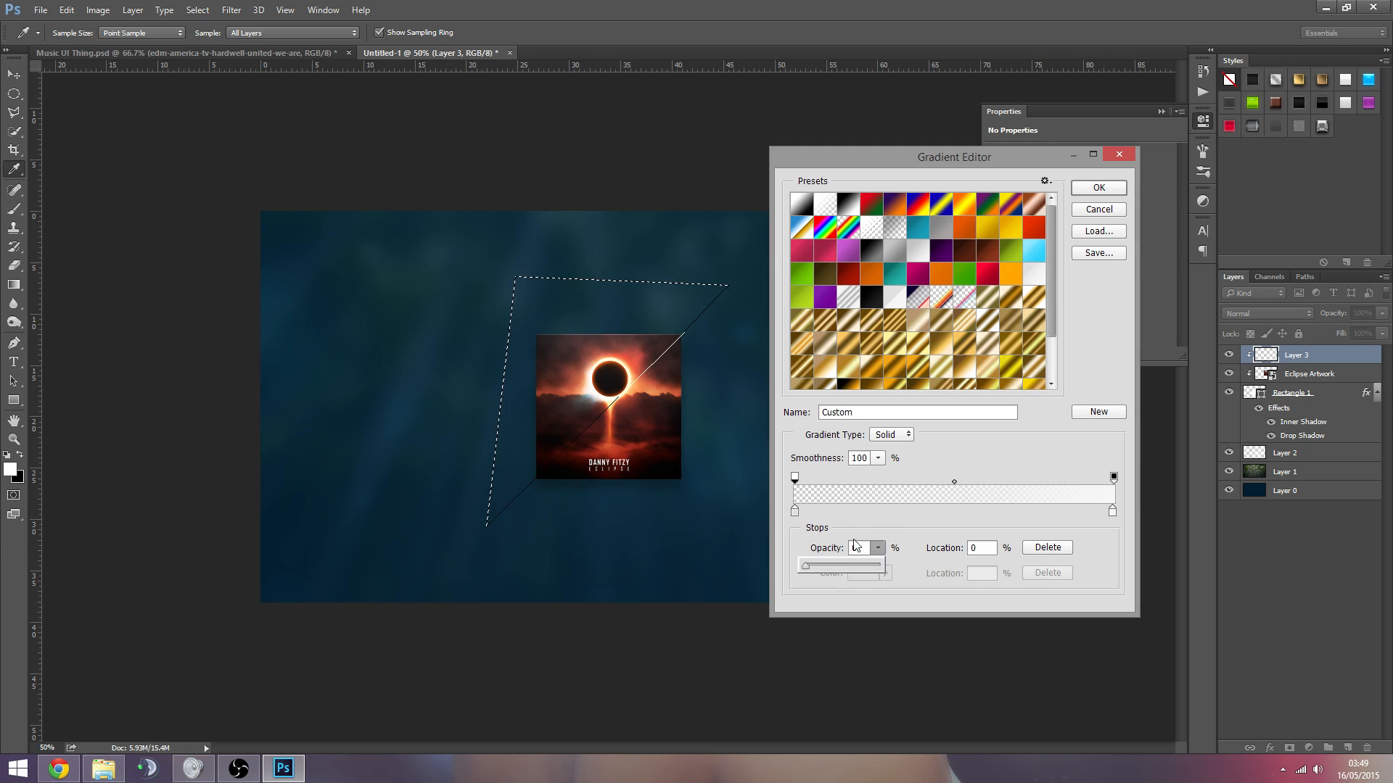
click(853, 537)
click(1099, 187)
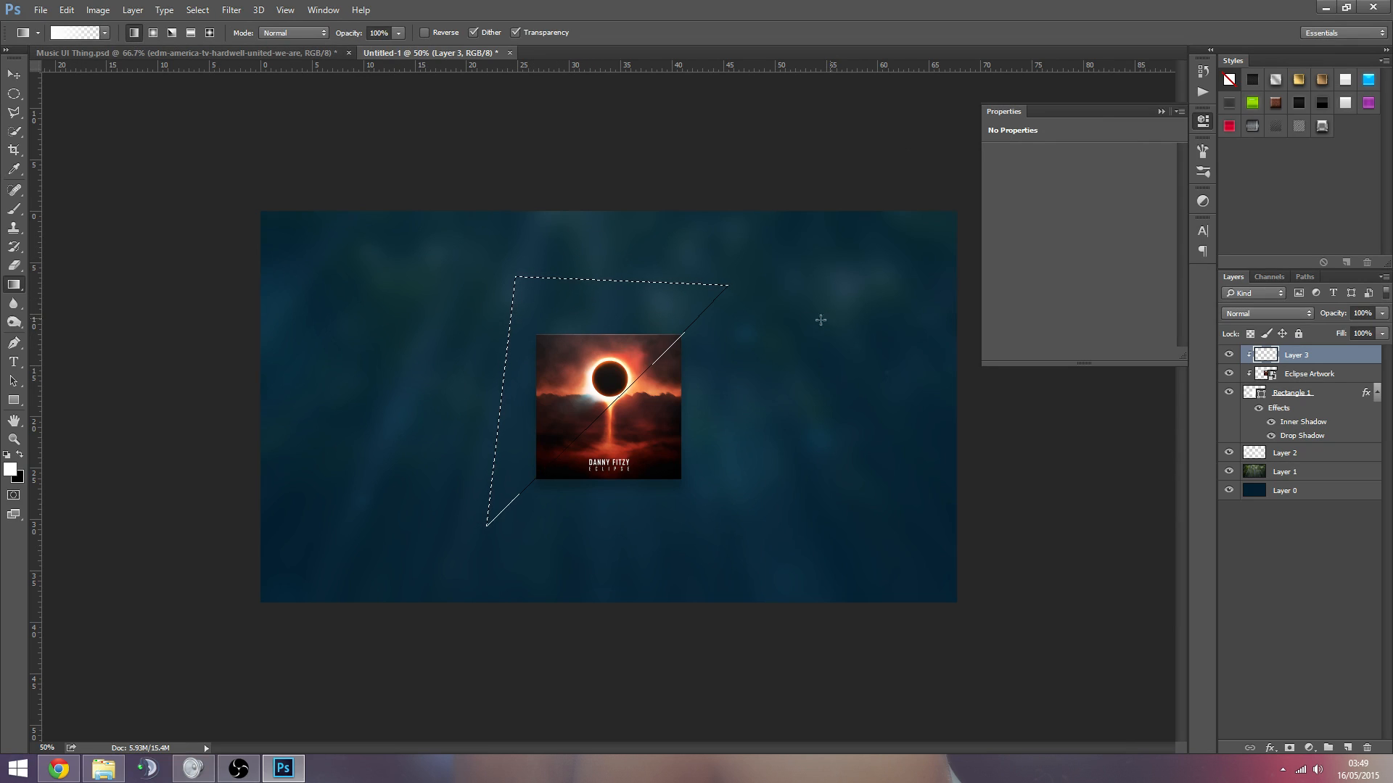
drag(577, 216, 587, 383)
drag(576, 427, 576, 428)
key(ctrl+z)
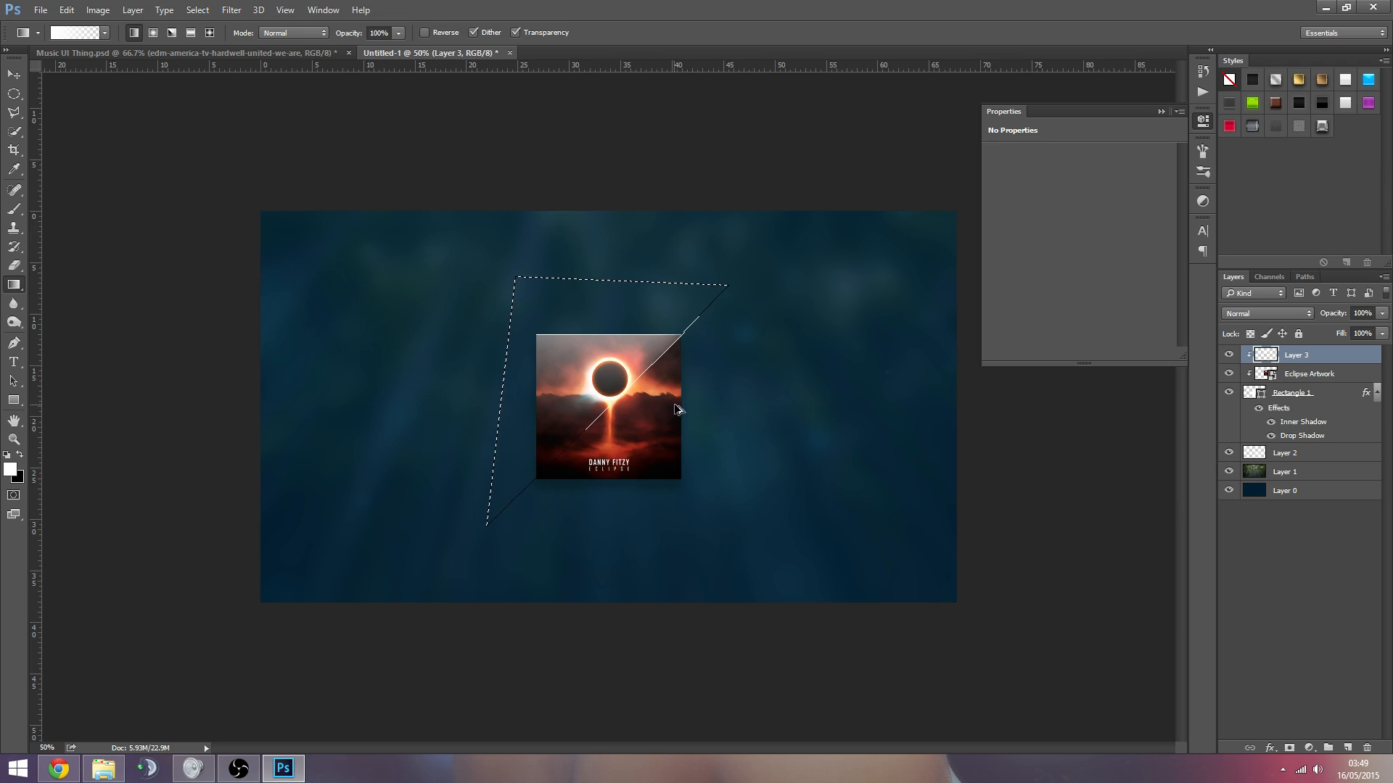
drag(612, 259, 600, 419)
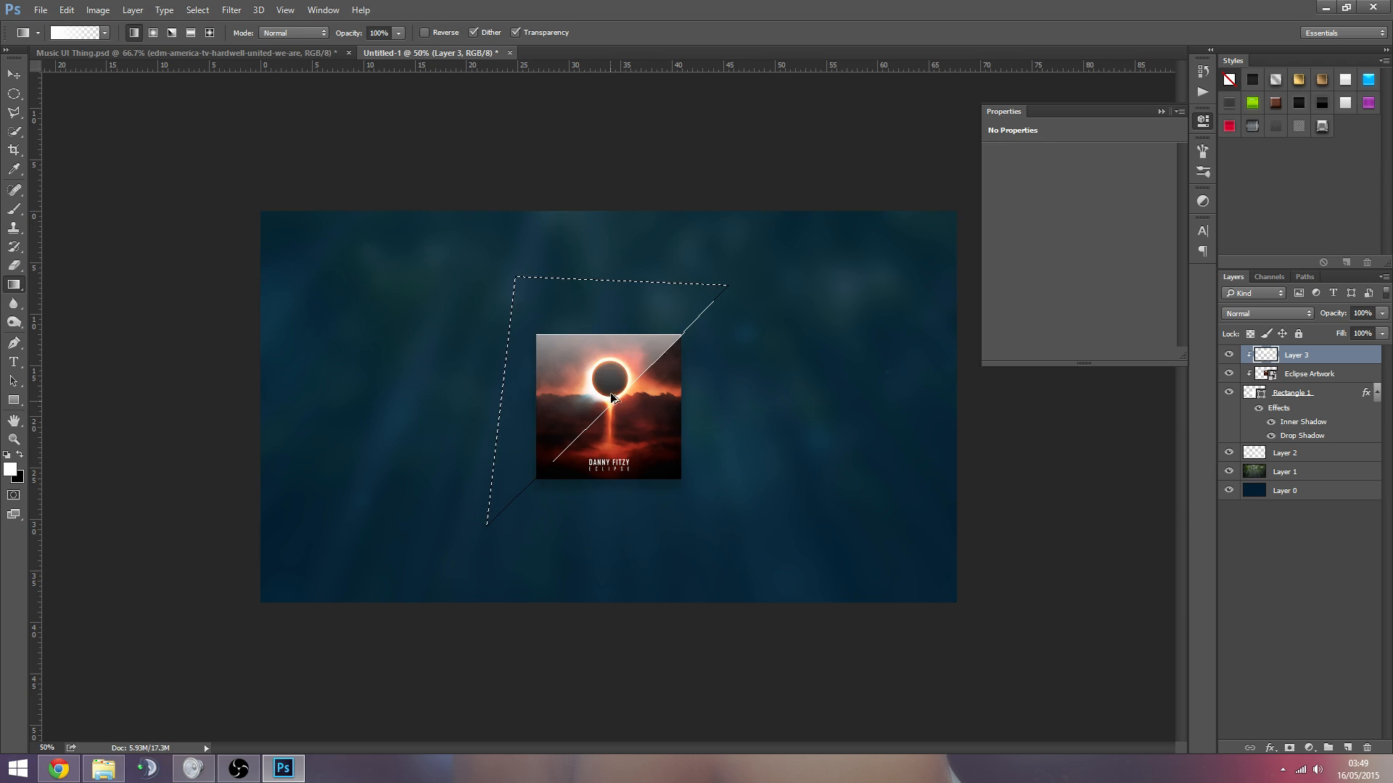
key(ctrl+z)
Step: Fill the selection with a vertical gradient fading from white far above the cover to transparent near its lower part, and deselect
drag(609, 158, 597, 329)
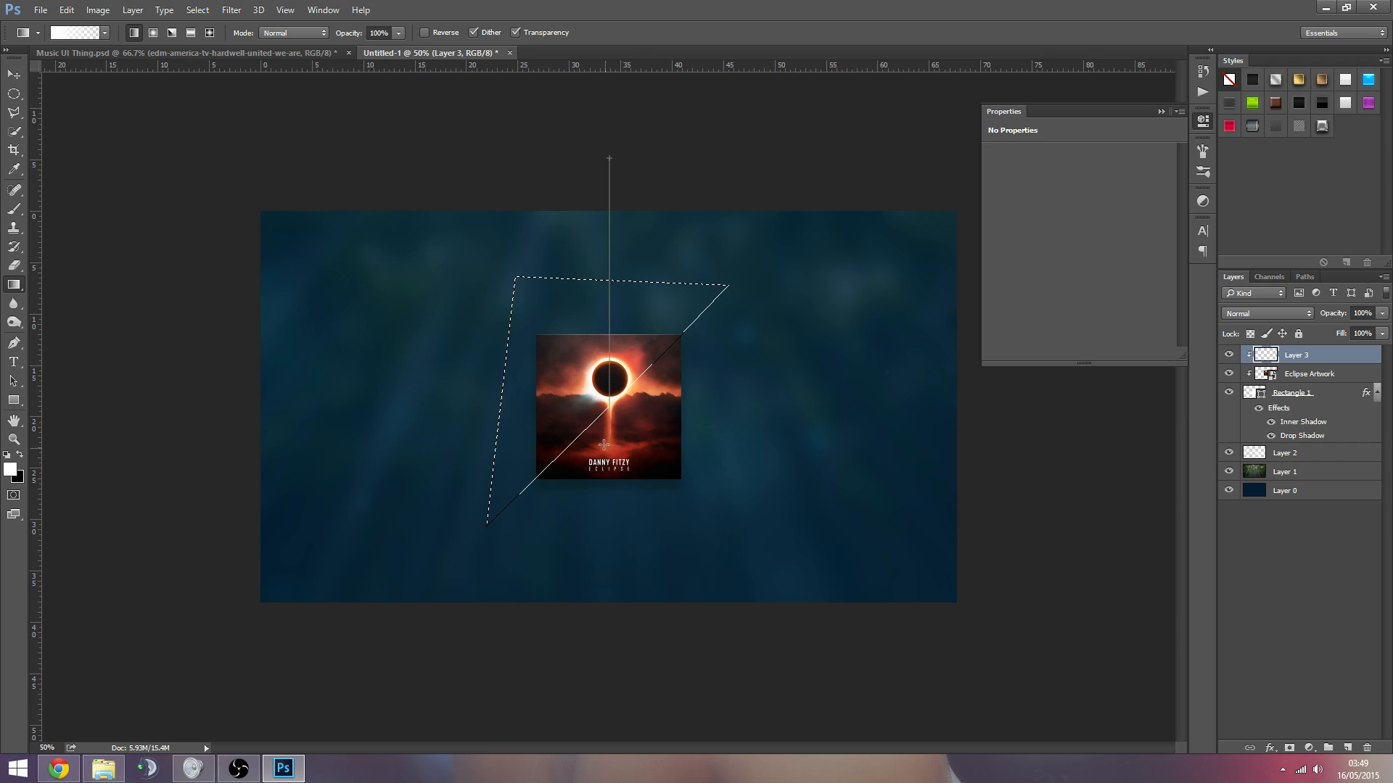
drag(603, 444, 603, 410)
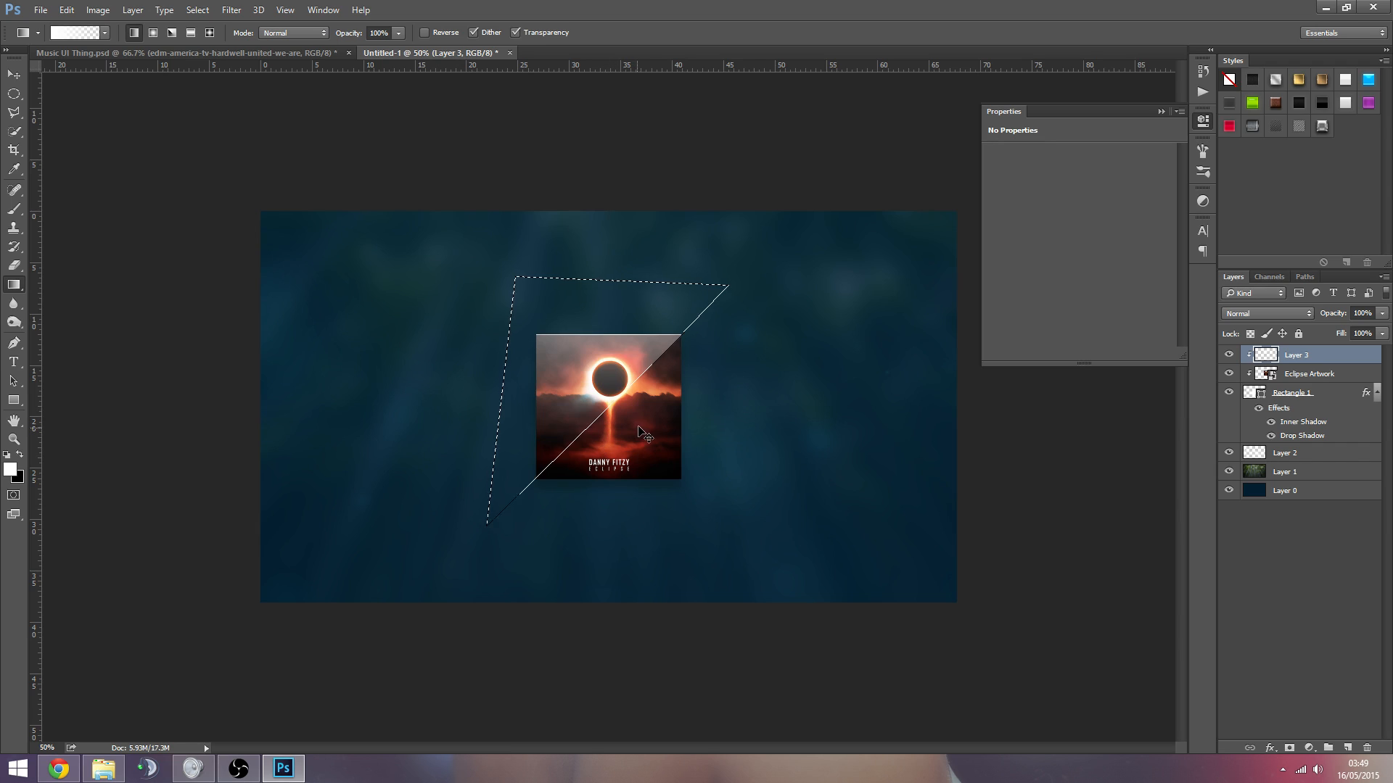
key(ctrl+d)
click(4, 72)
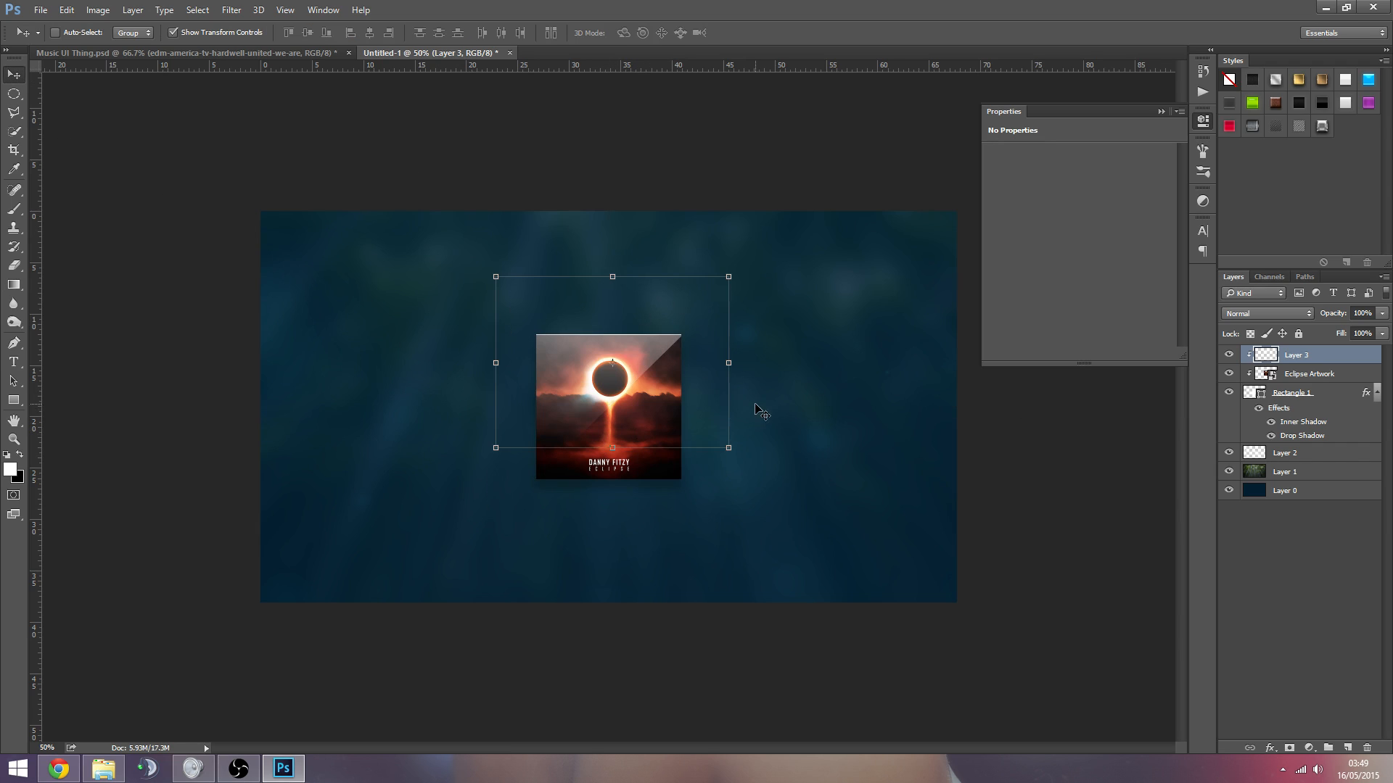
Step: Nudge the gloss layer a few pixels left so its diagonal edge meets the album cover's upper-right corner
key(z)
click(693, 335)
click(698, 337)
click(698, 337)
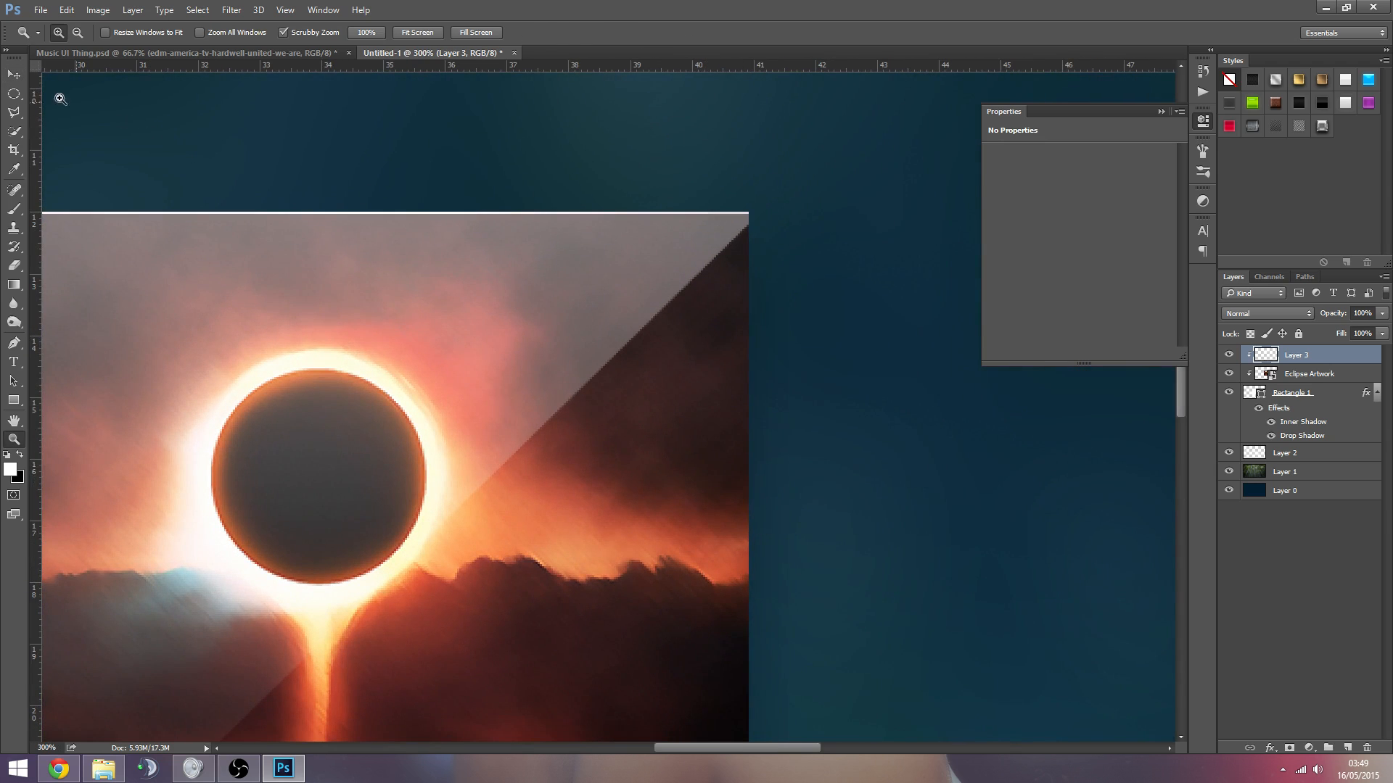
click(13, 75)
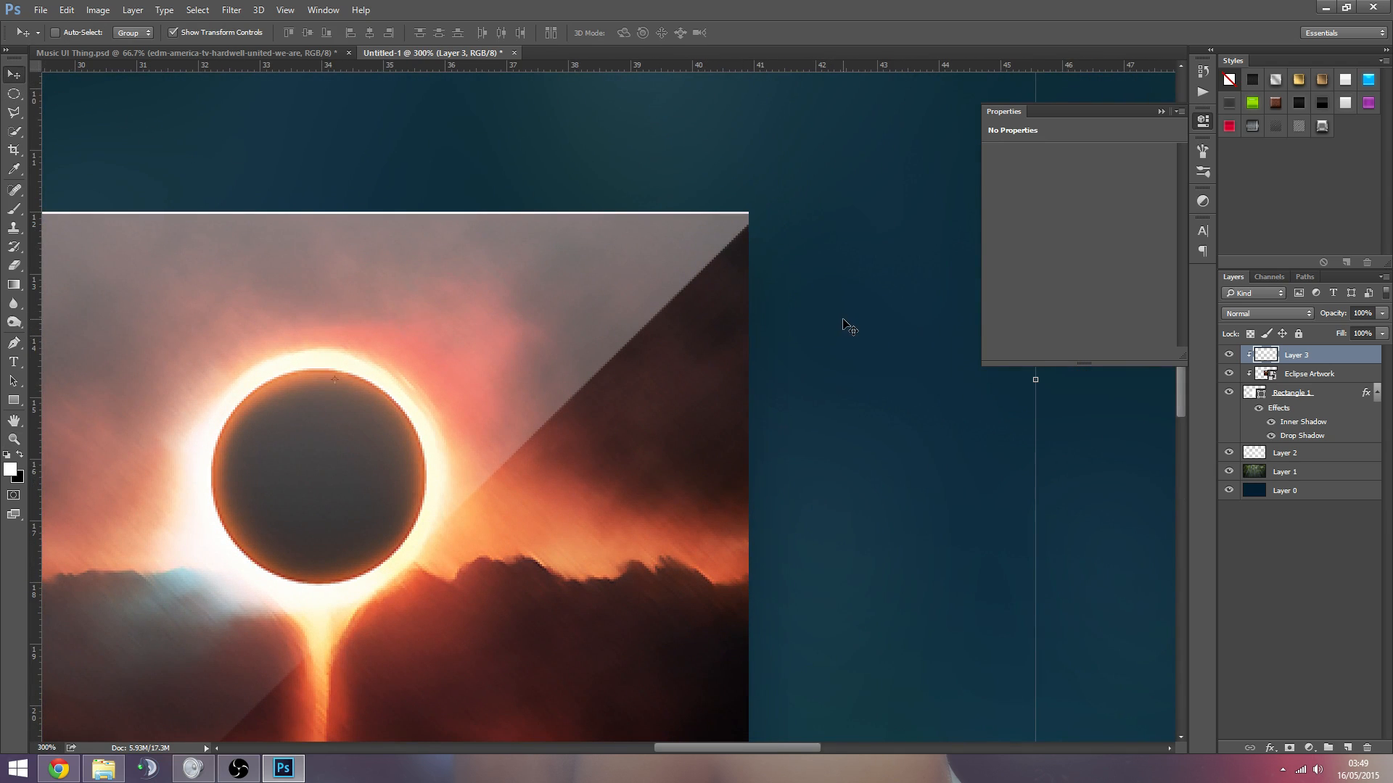
key(Left)
key(Left)
key(Left)
key(Left)
key(Left)
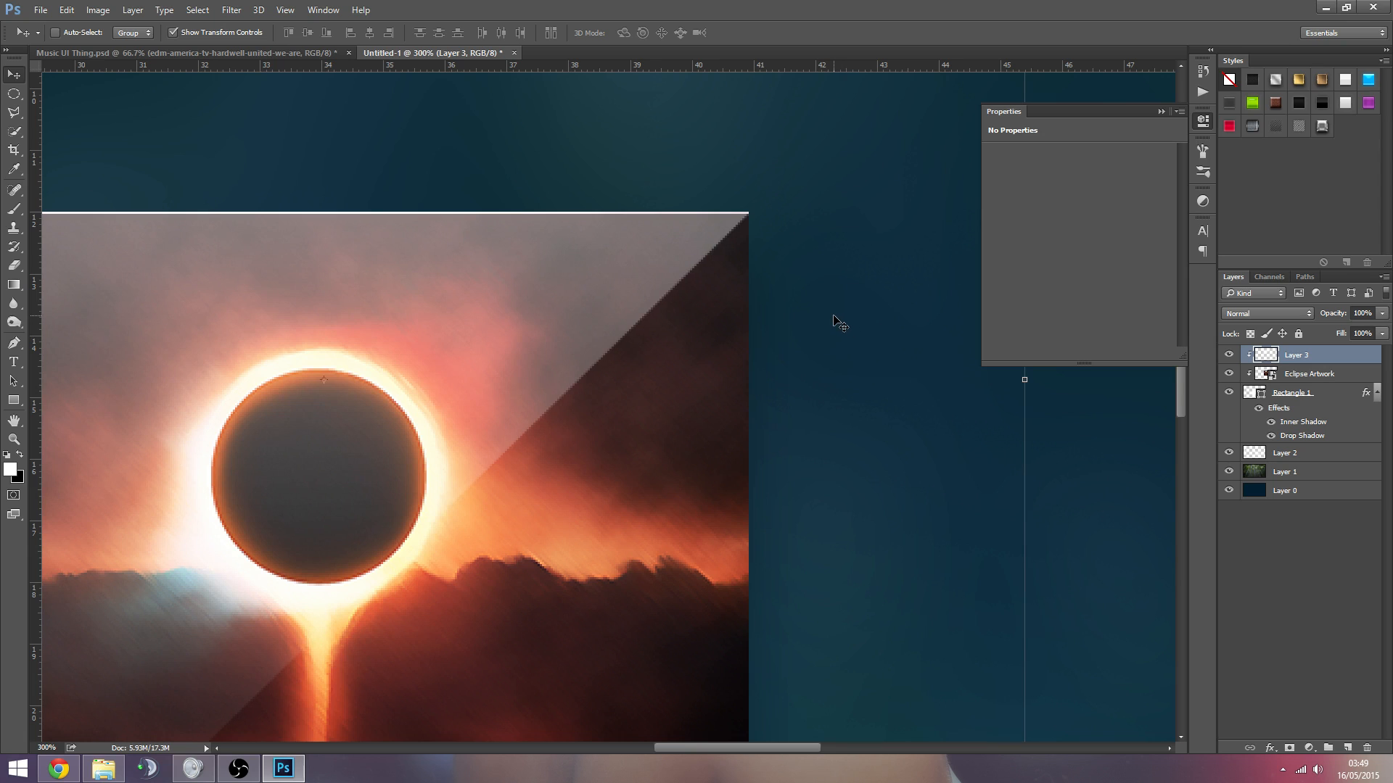
key(z)
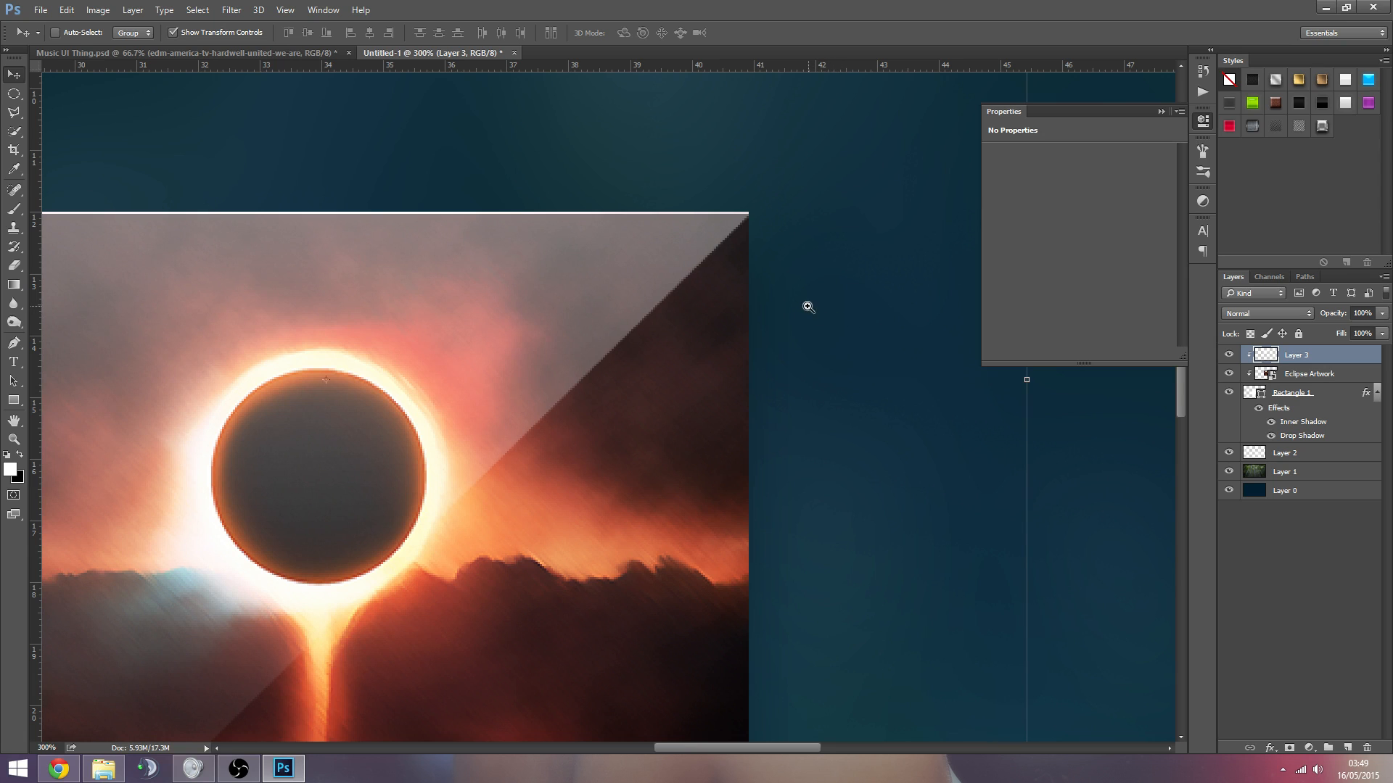
alt+click(773, 290)
alt+click(754, 327)
alt+click(741, 358)
key(ctrl+1)
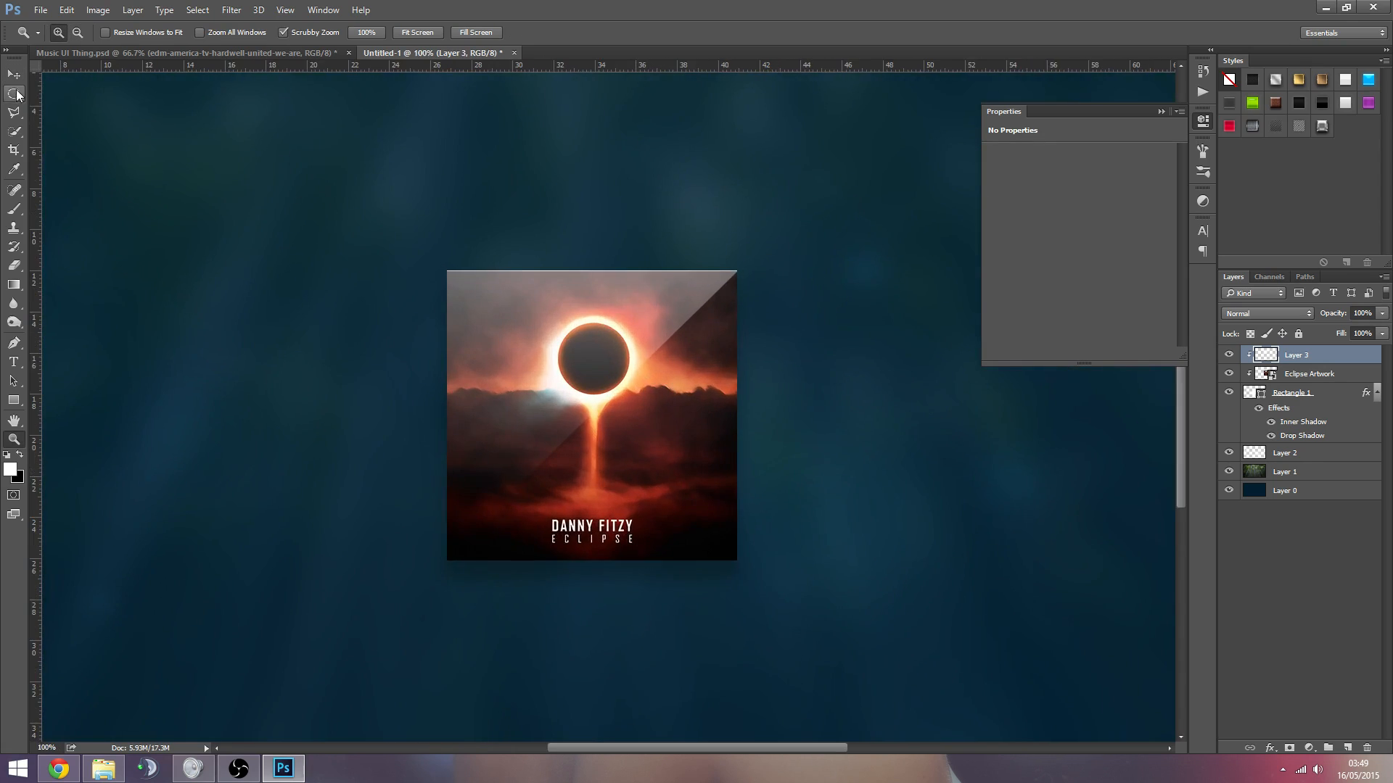
Step: Set the gloss layer's blend mode to Linear Dodge (Add) and its fill to 25%
key(v)
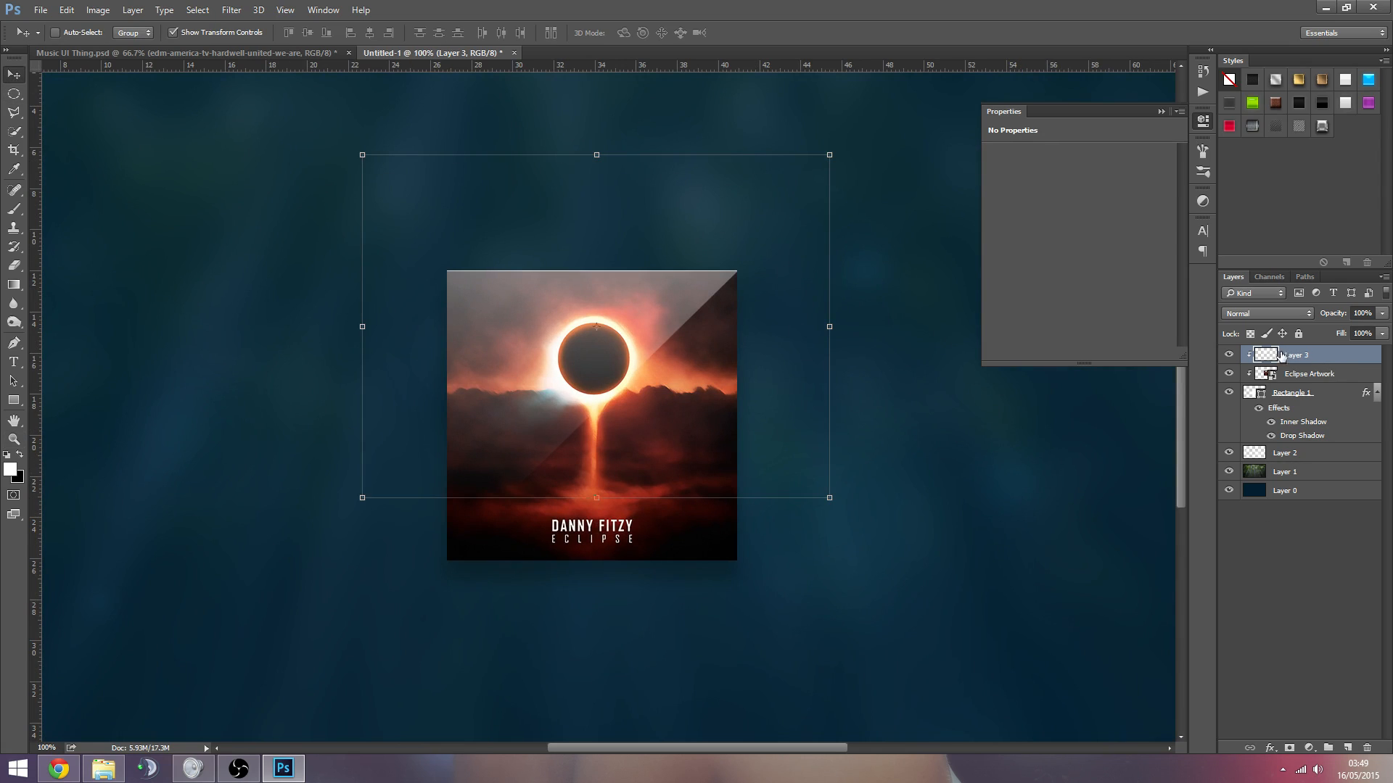
click(1282, 313)
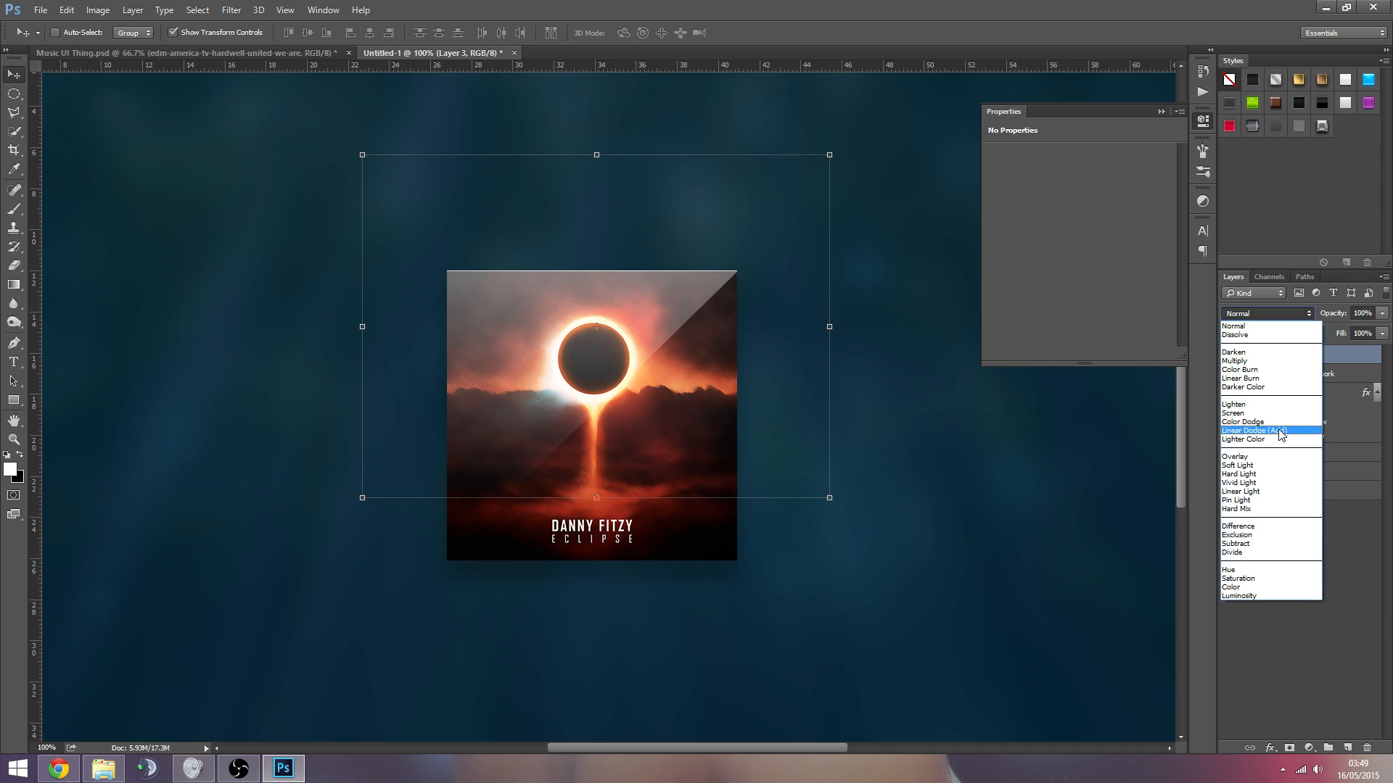
click(1279, 430)
click(1358, 333)
text(30)
click(1271, 594)
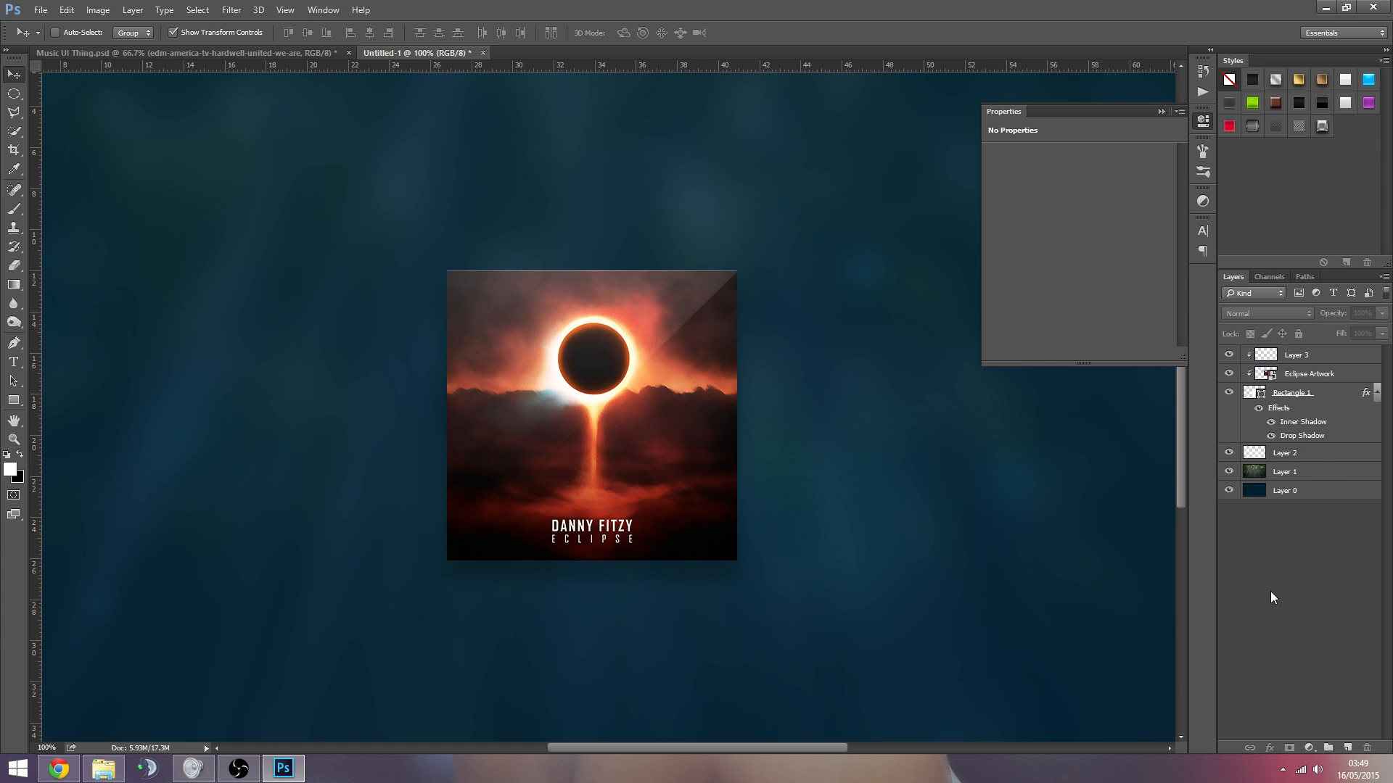
Step: Move the gloss, Eclipse Artwork and rectangle layers together to the canvas's left side, with the cover at about X 85 px, Y 352 px
key(z)
alt+click(631, 499)
alt+click(752, 423)
click(709, 442)
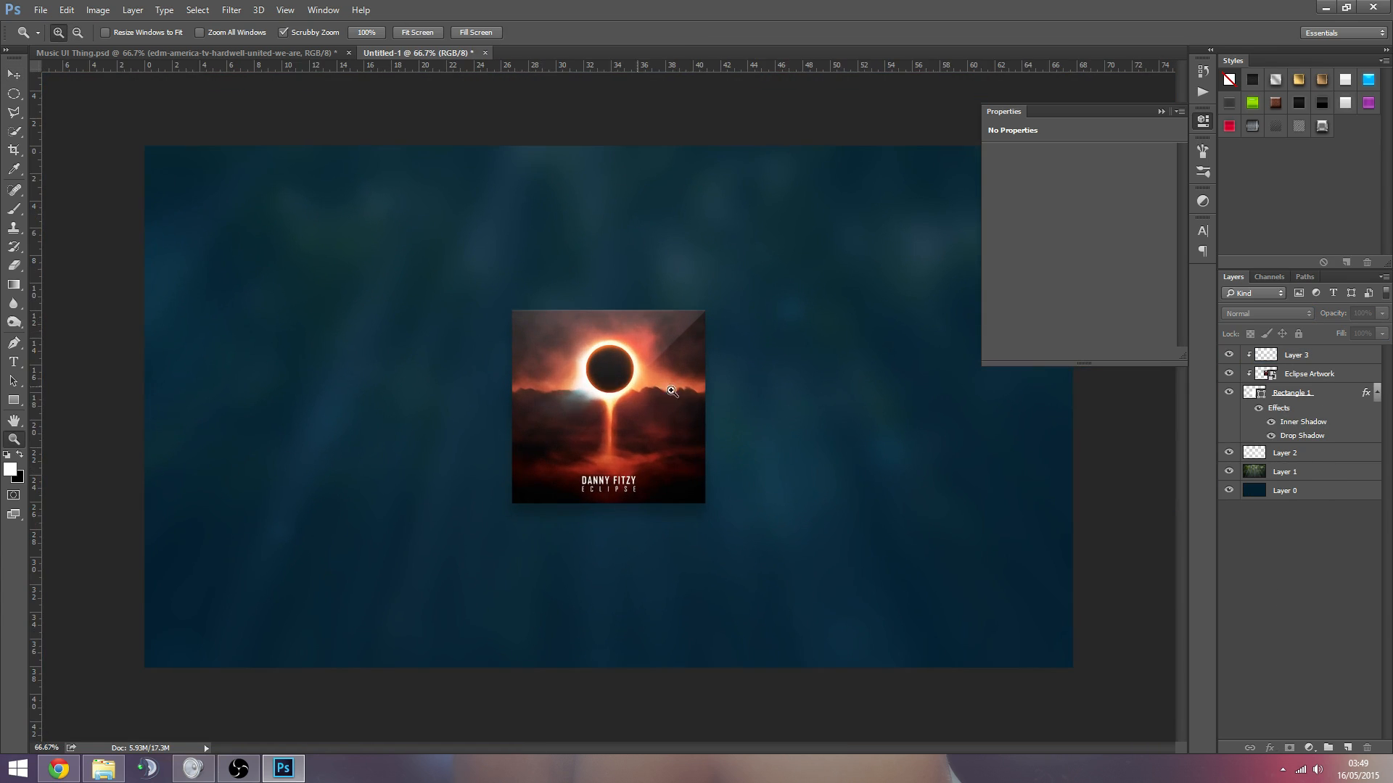
click(718, 398)
alt+click(450, 285)
key(v)
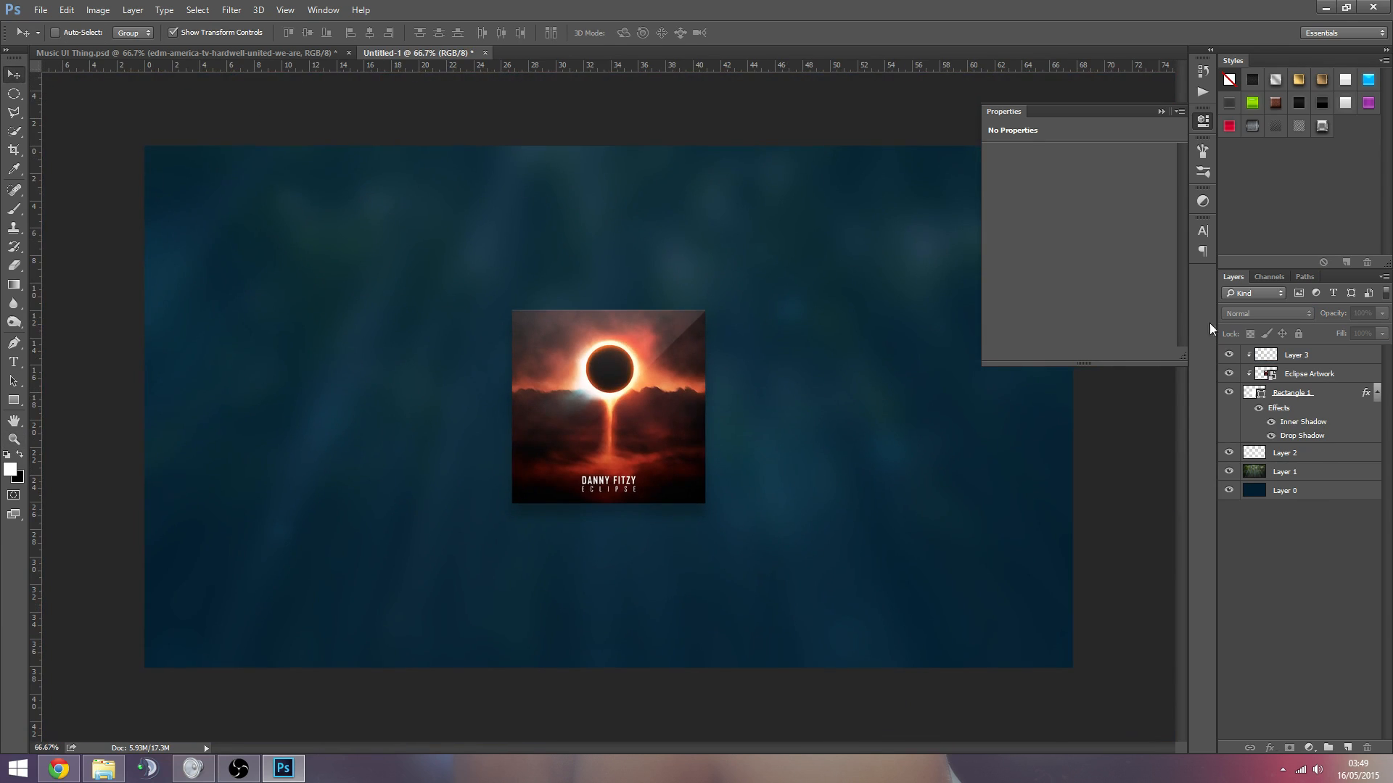
click(1296, 354)
shift+click(1307, 373)
shift+click(1310, 392)
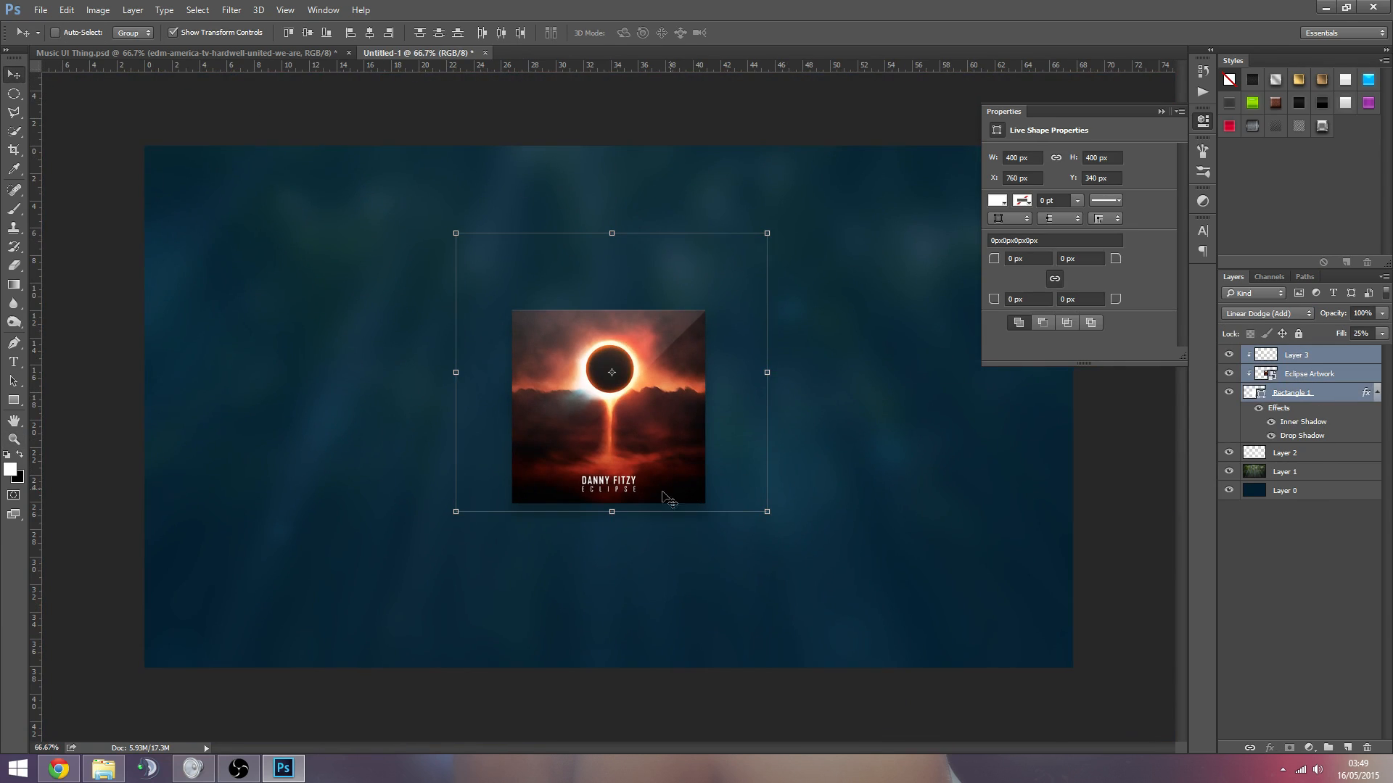
drag(659, 451, 374, 455)
drag(335, 462, 335, 462)
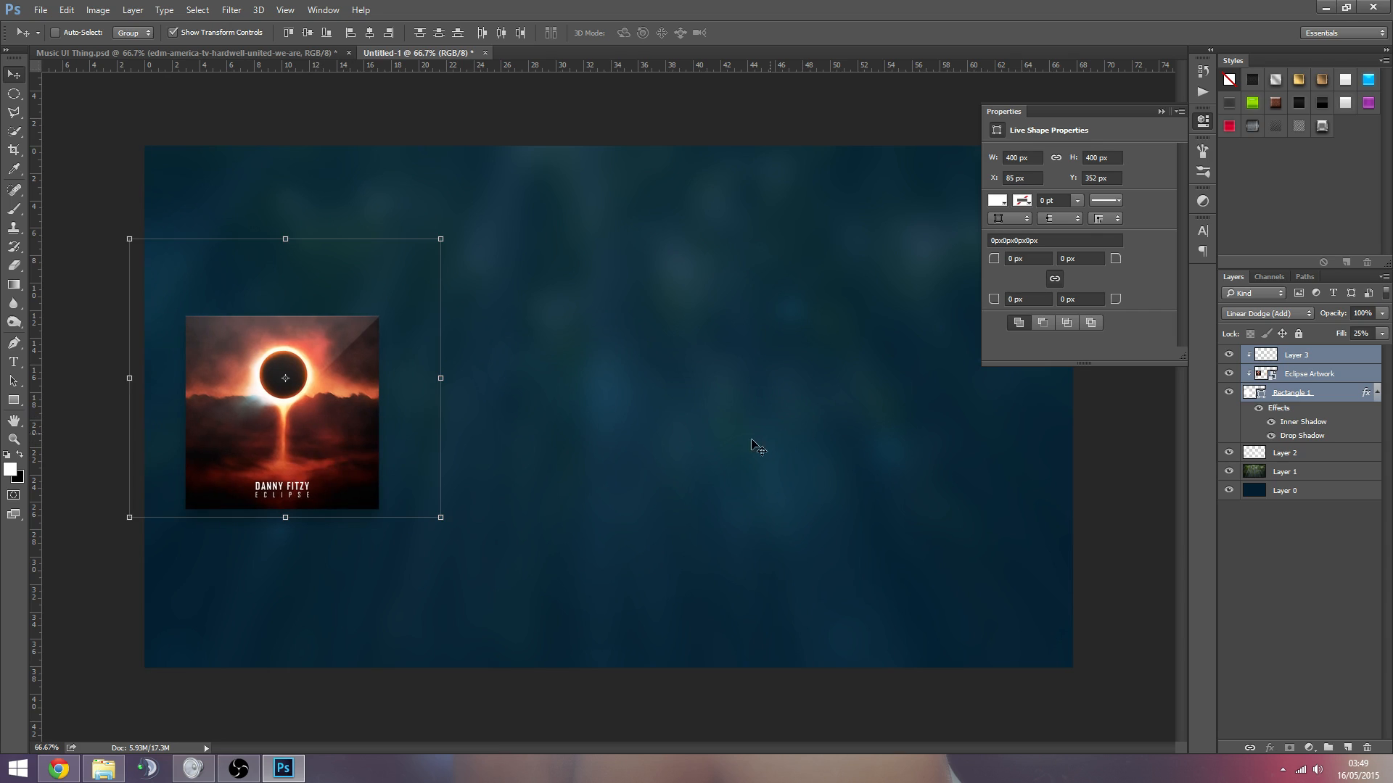
Step: Place a vertical and a horizontal guide through the centre of the canvas, using the background layer's midpoints
click(1282, 493)
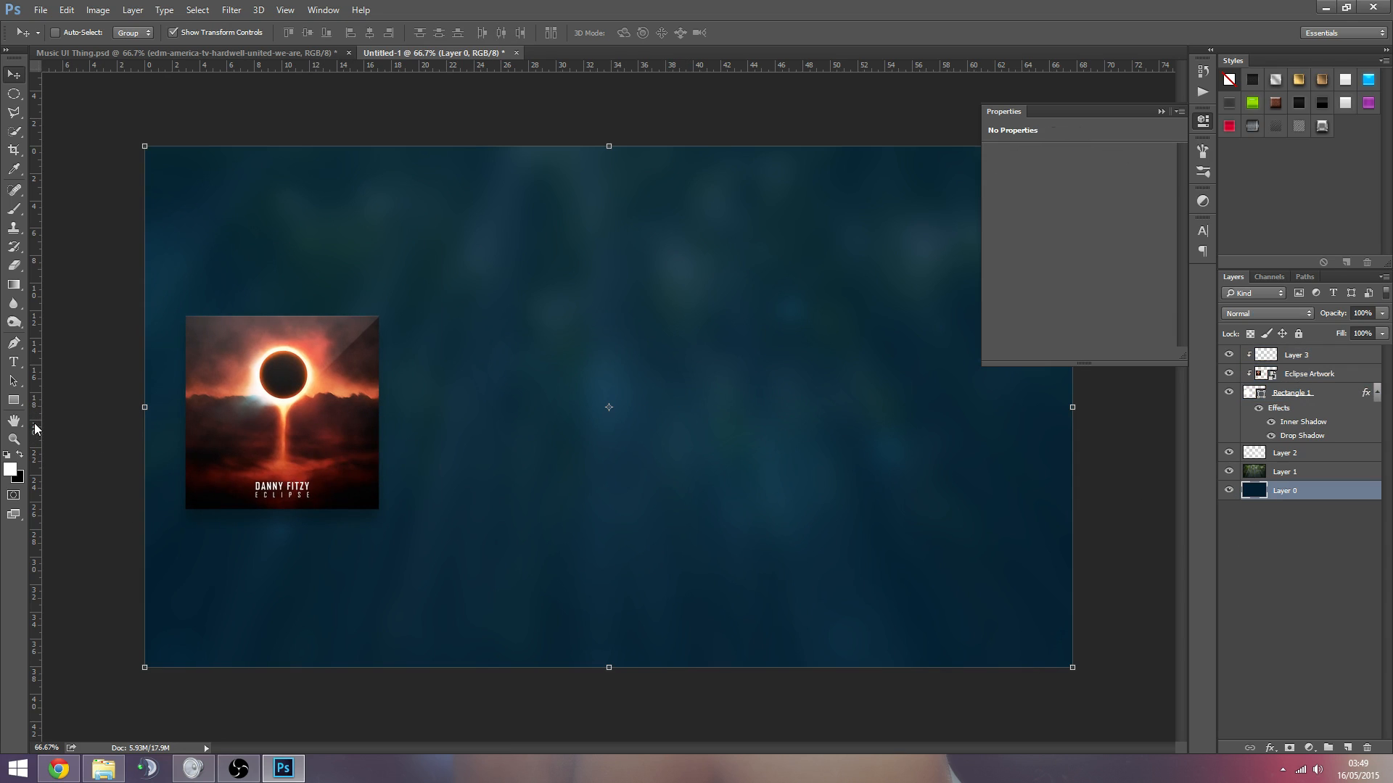
drag(34, 423, 609, 406)
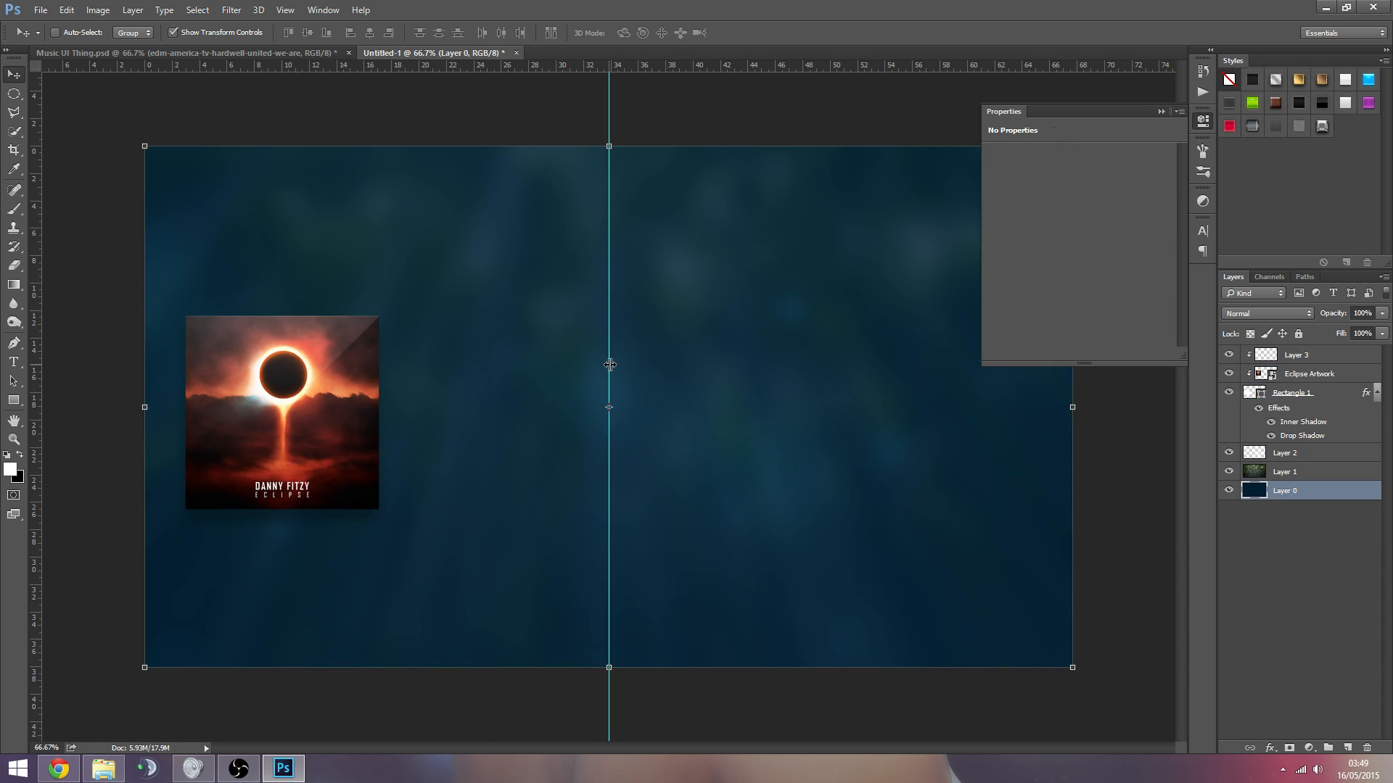
drag(728, 72, 672, 408)
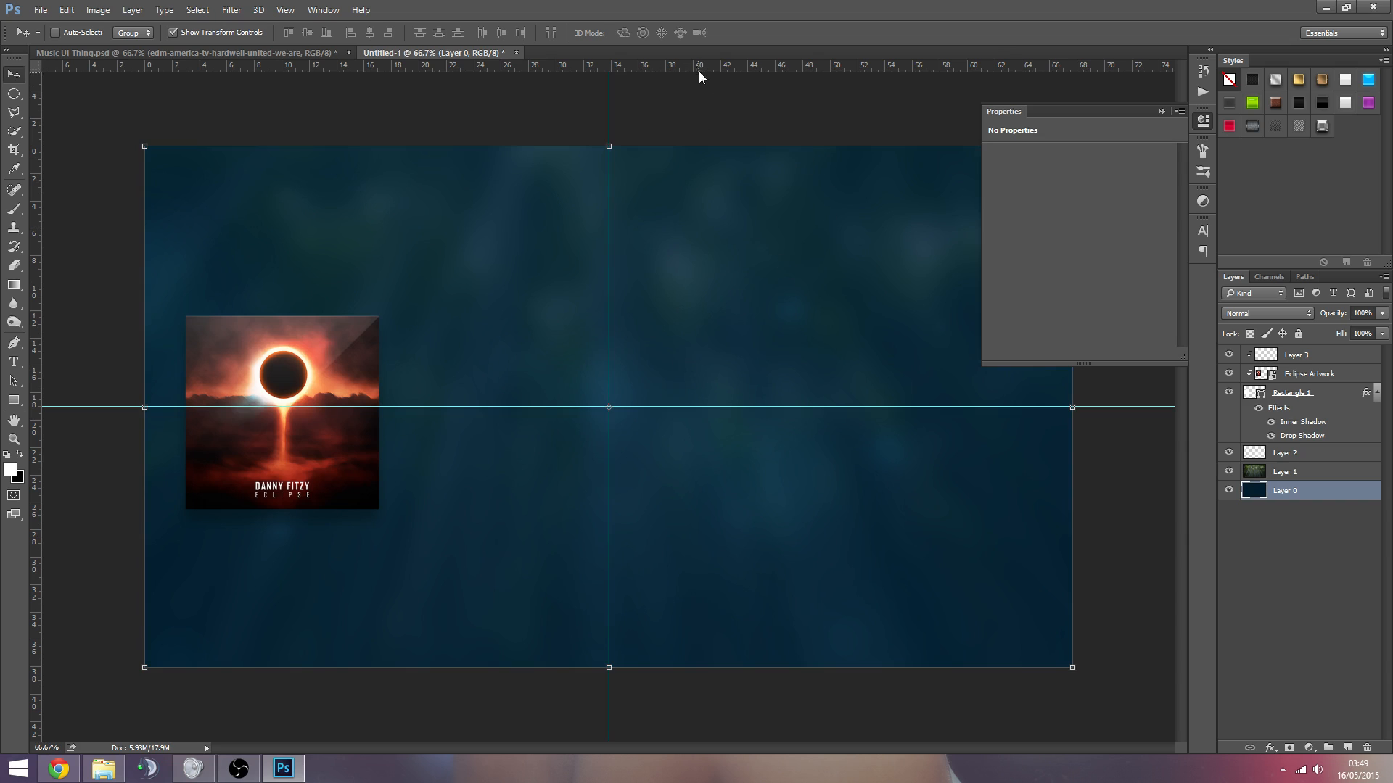
mouse_move(701, 69)
mouse_down()
mouse_move(721, 426)
mouse_move(702, 410)
mouse_move(712, 55)
mouse_up()
click(1262, 522)
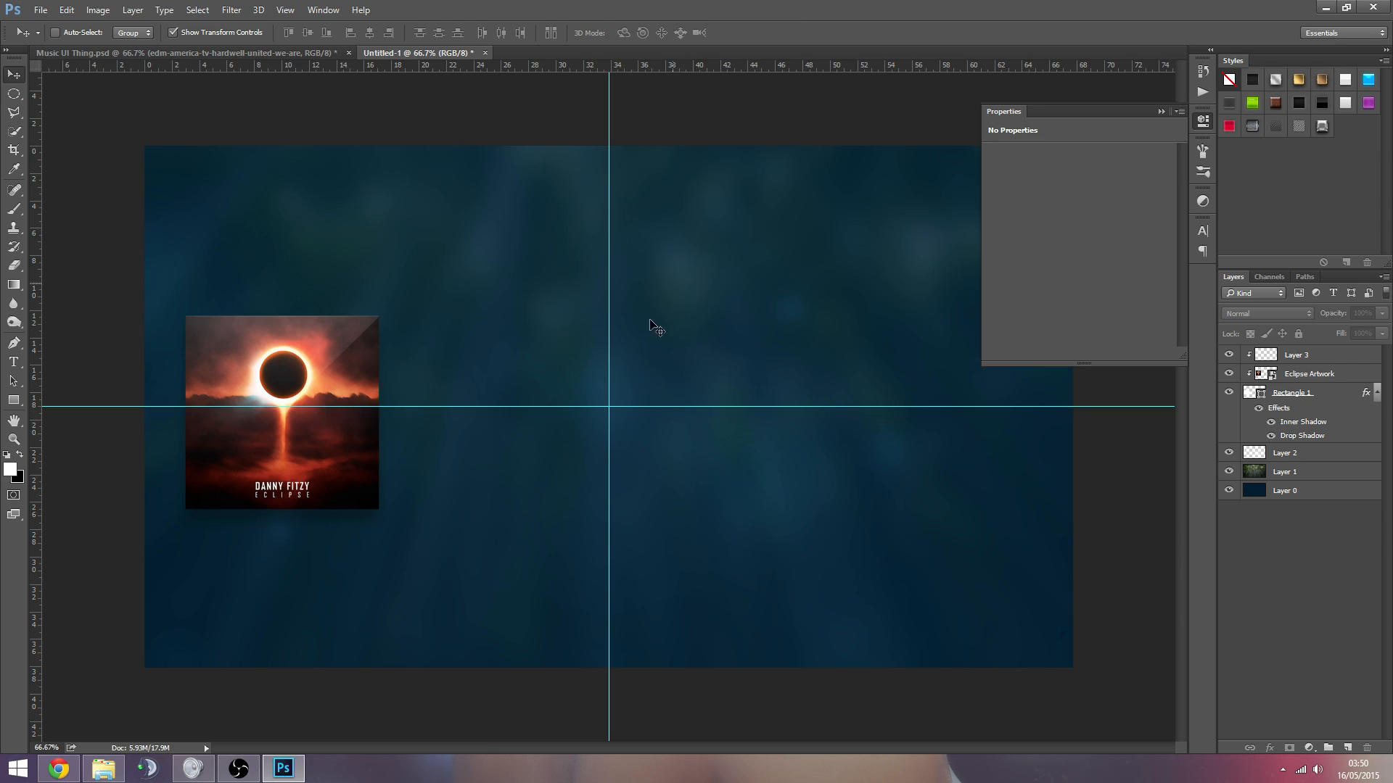
Step: Add the text "Now Playing" in white Helvetica Neue UltraLight, above the horizontal guide near the canvas centre
click(611, 416)
click(694, 290)
key(z)
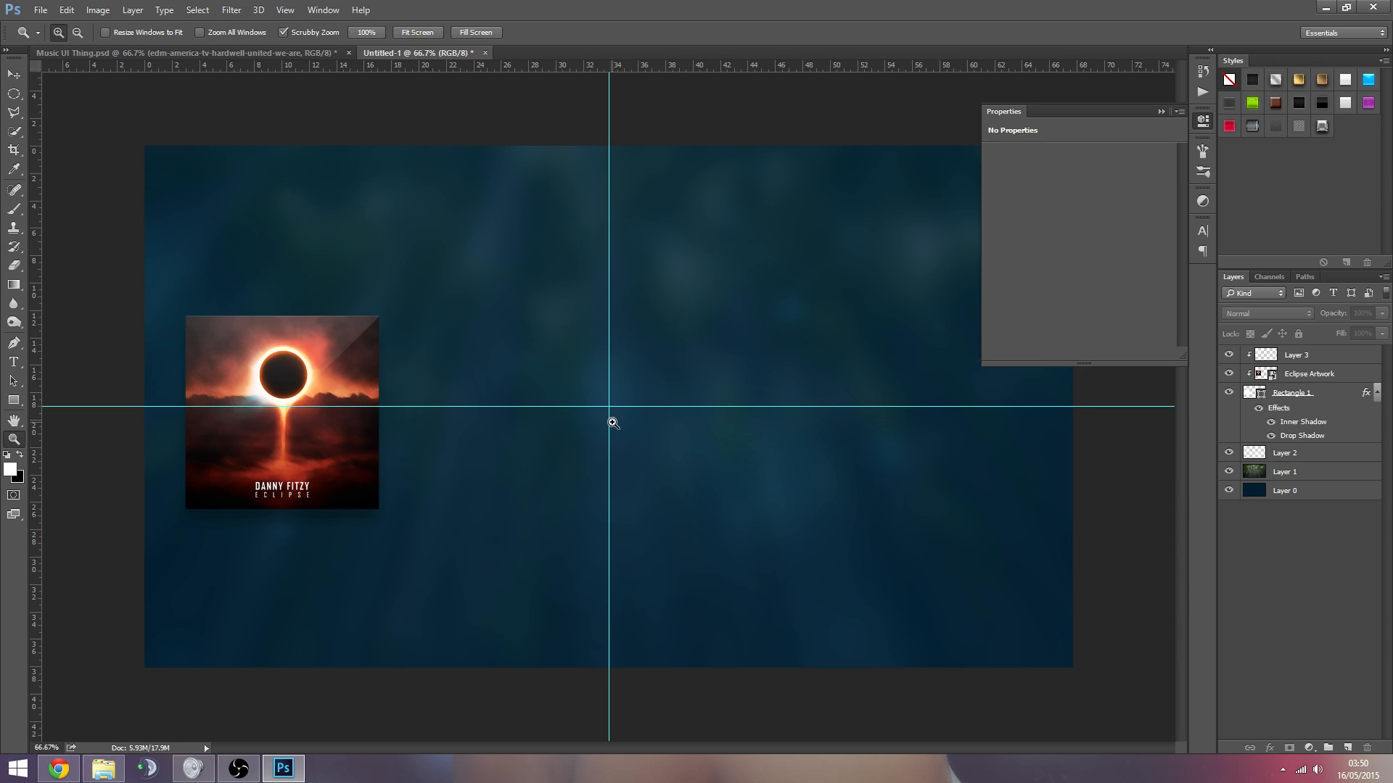
click(615, 421)
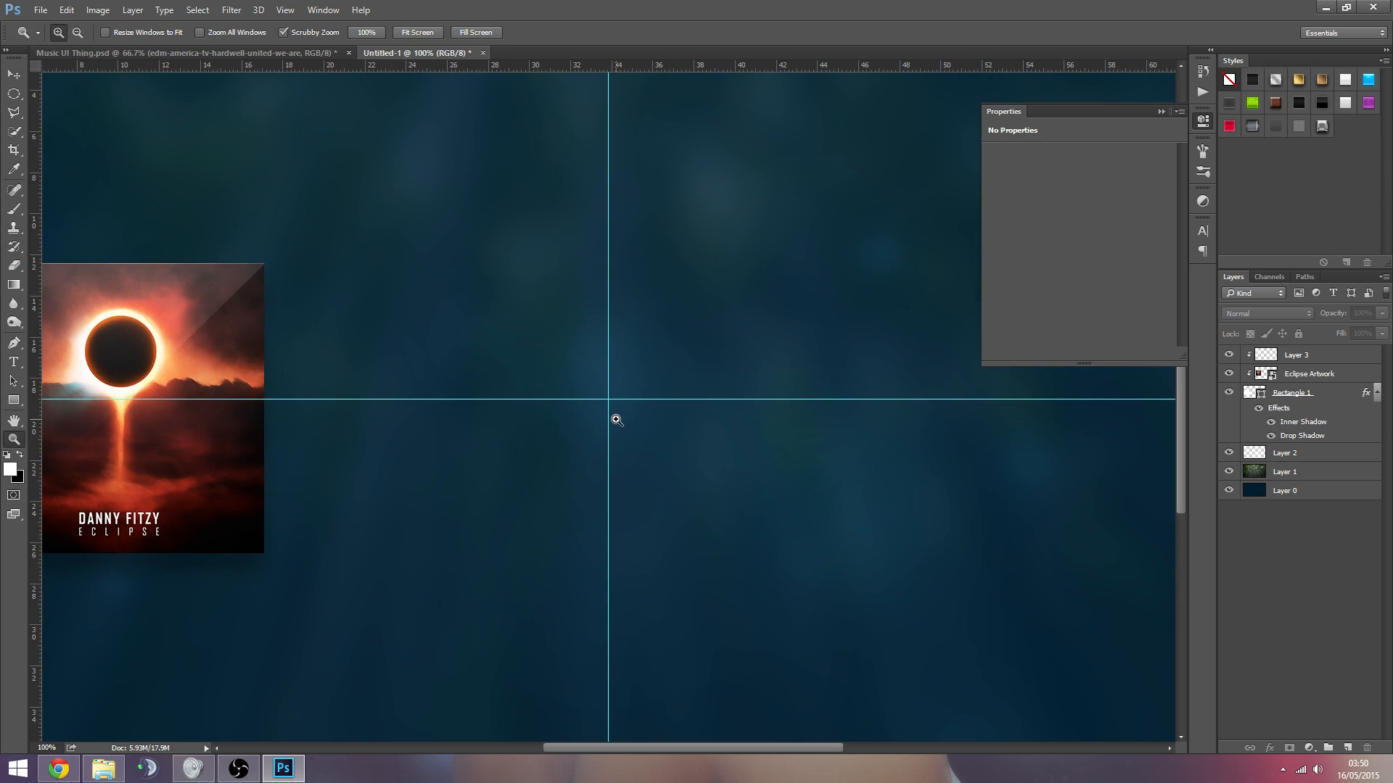
click(14, 74)
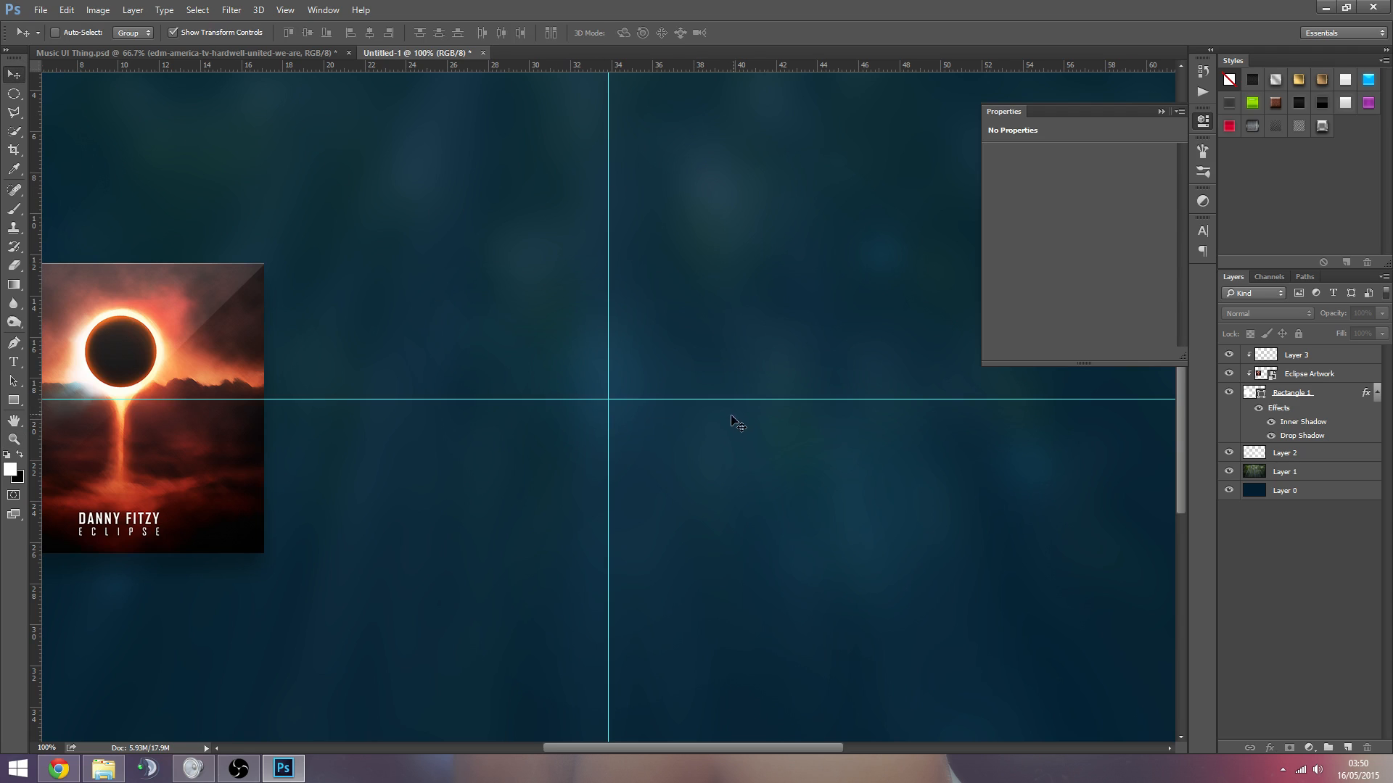
click(14, 361)
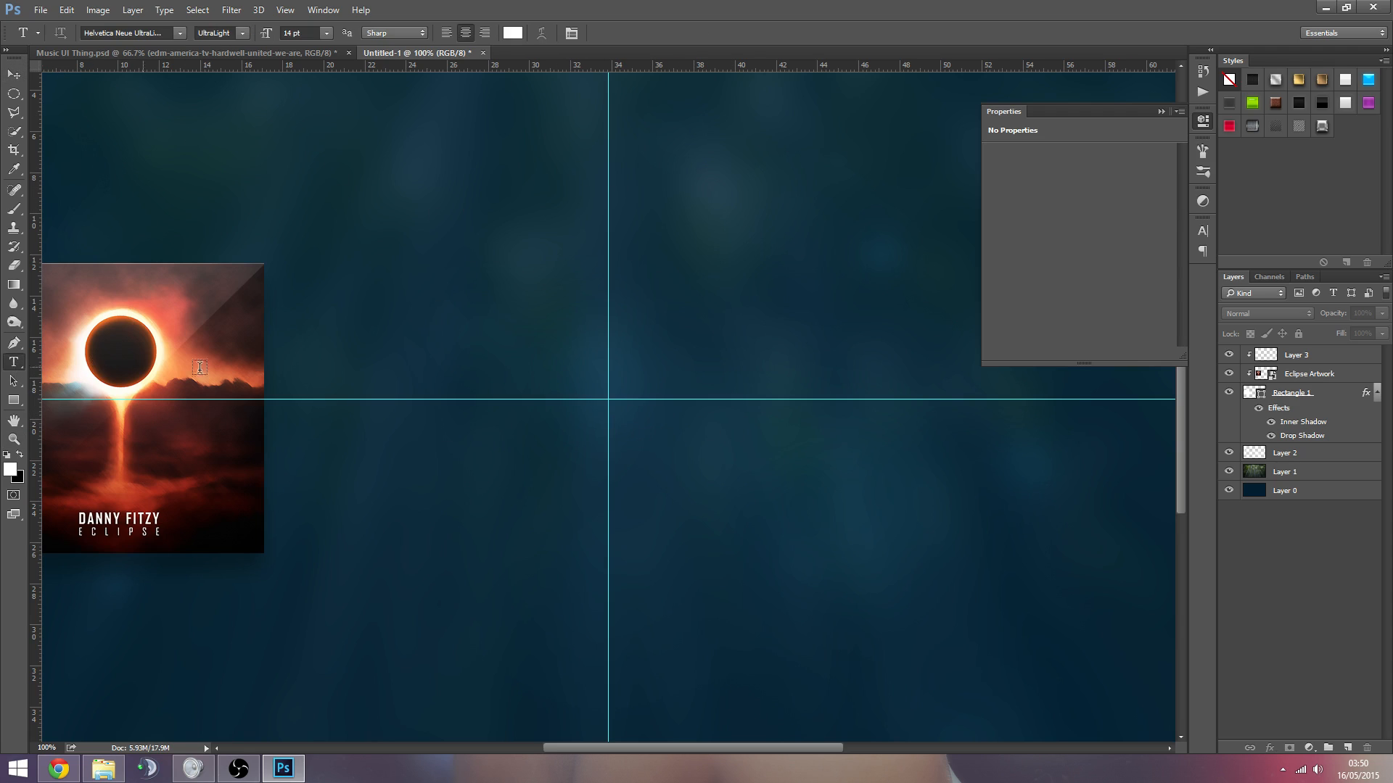
click(531, 332)
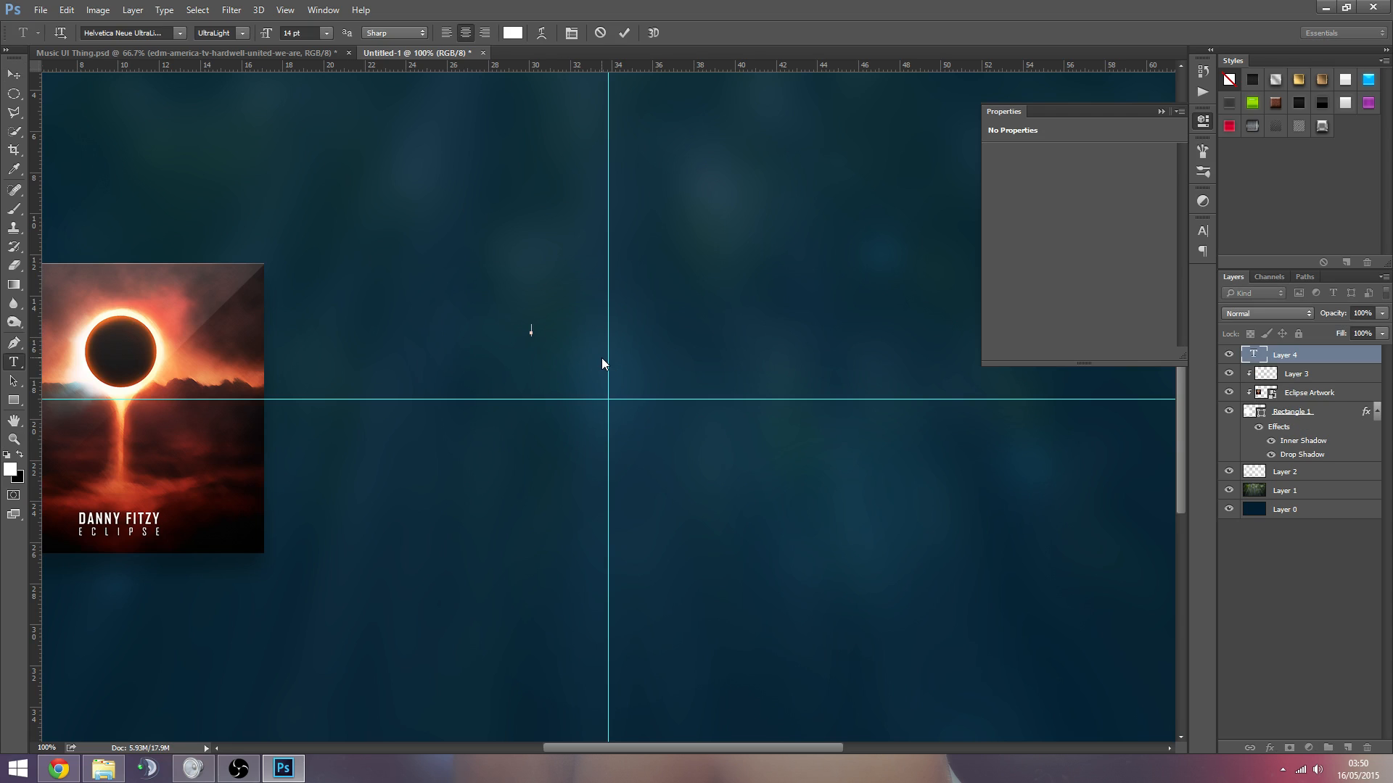
text(Now Playing)
Step: Set the "Now Playing" text to 30 pt and centre it on the vertical guide, just above the horizontal guide
key(ctrl+a)
click(326, 33)
click(326, 215)
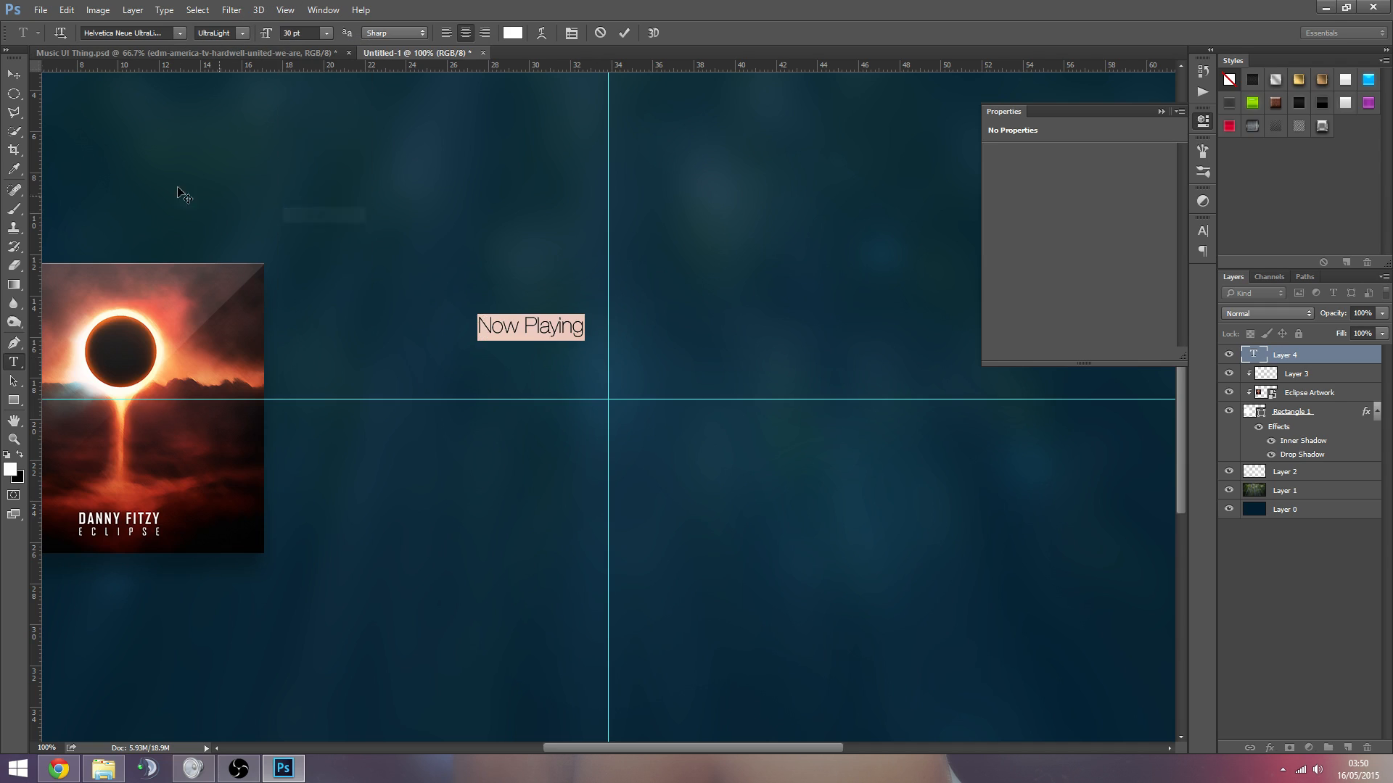
click(13, 75)
drag(349, 236, 407, 243)
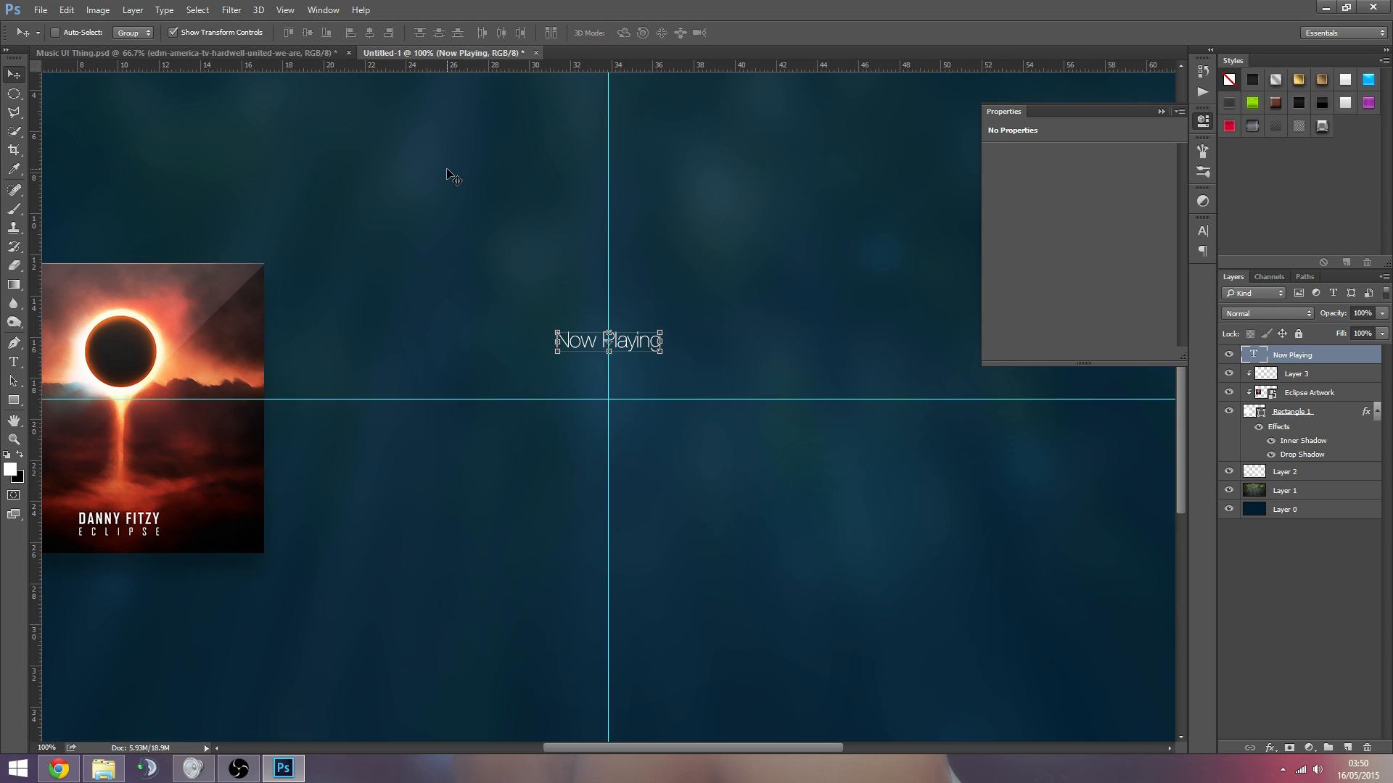
Step: Duplicate the "Now Playing" text just below the original and try the Aliquam UltraLight font on the copy
key(ctrl+j)
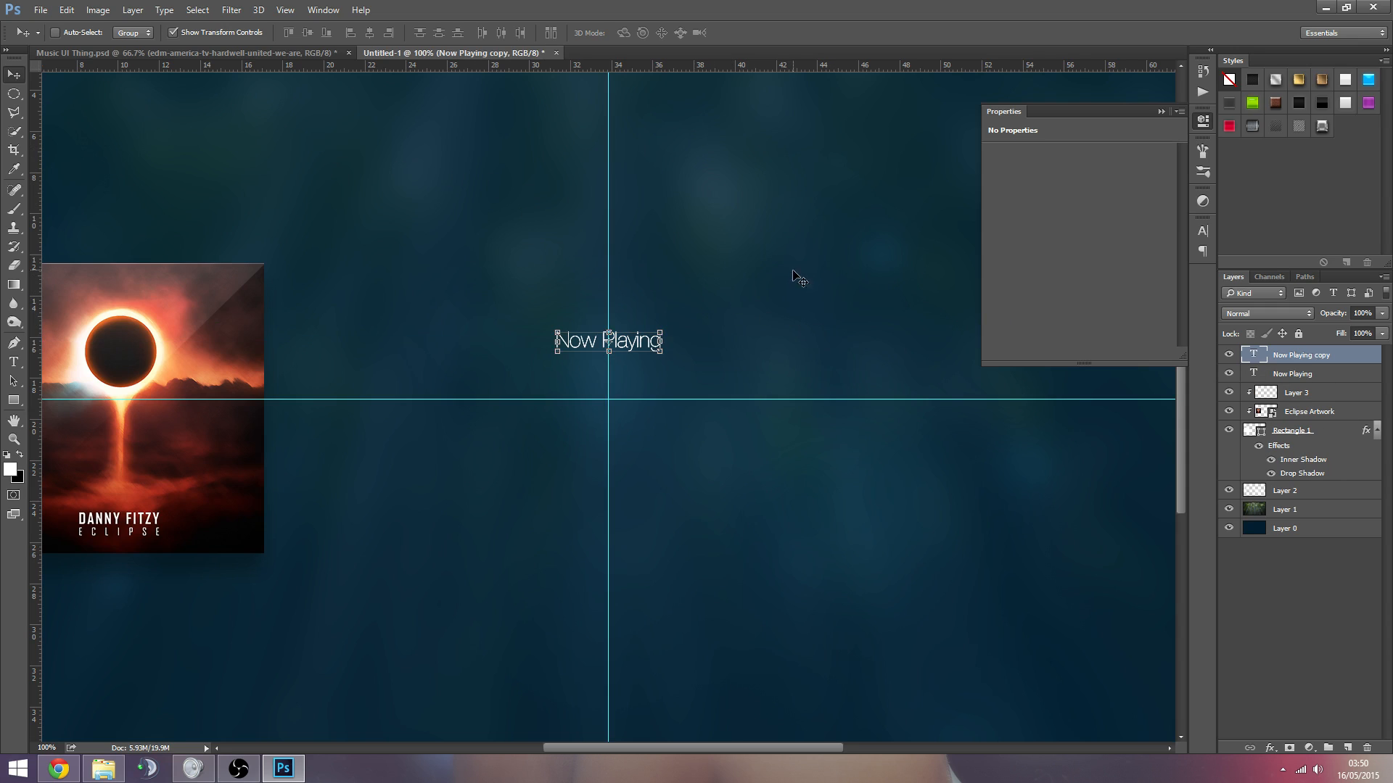
drag(793, 271, 798, 308)
double_click(1252, 355)
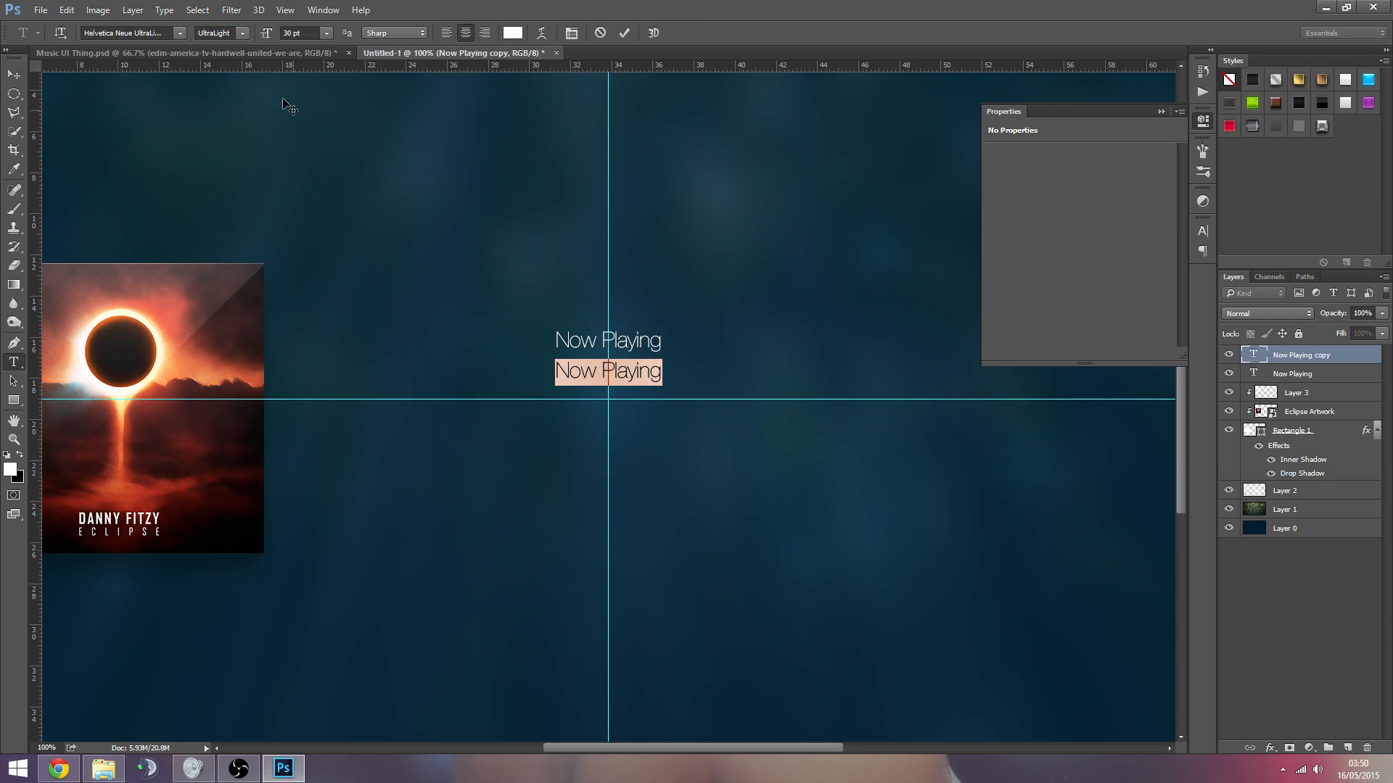
click(243, 34)
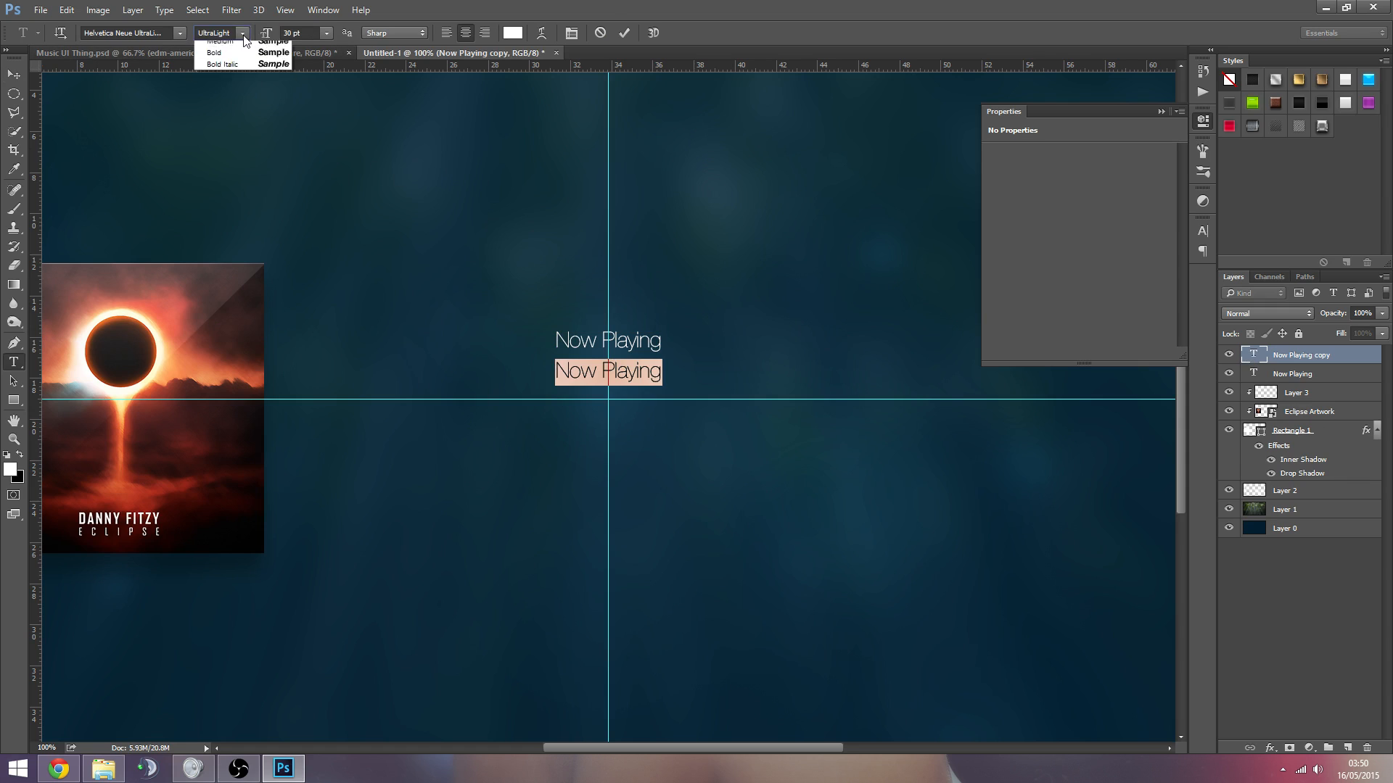
click(242, 35)
click(185, 33)
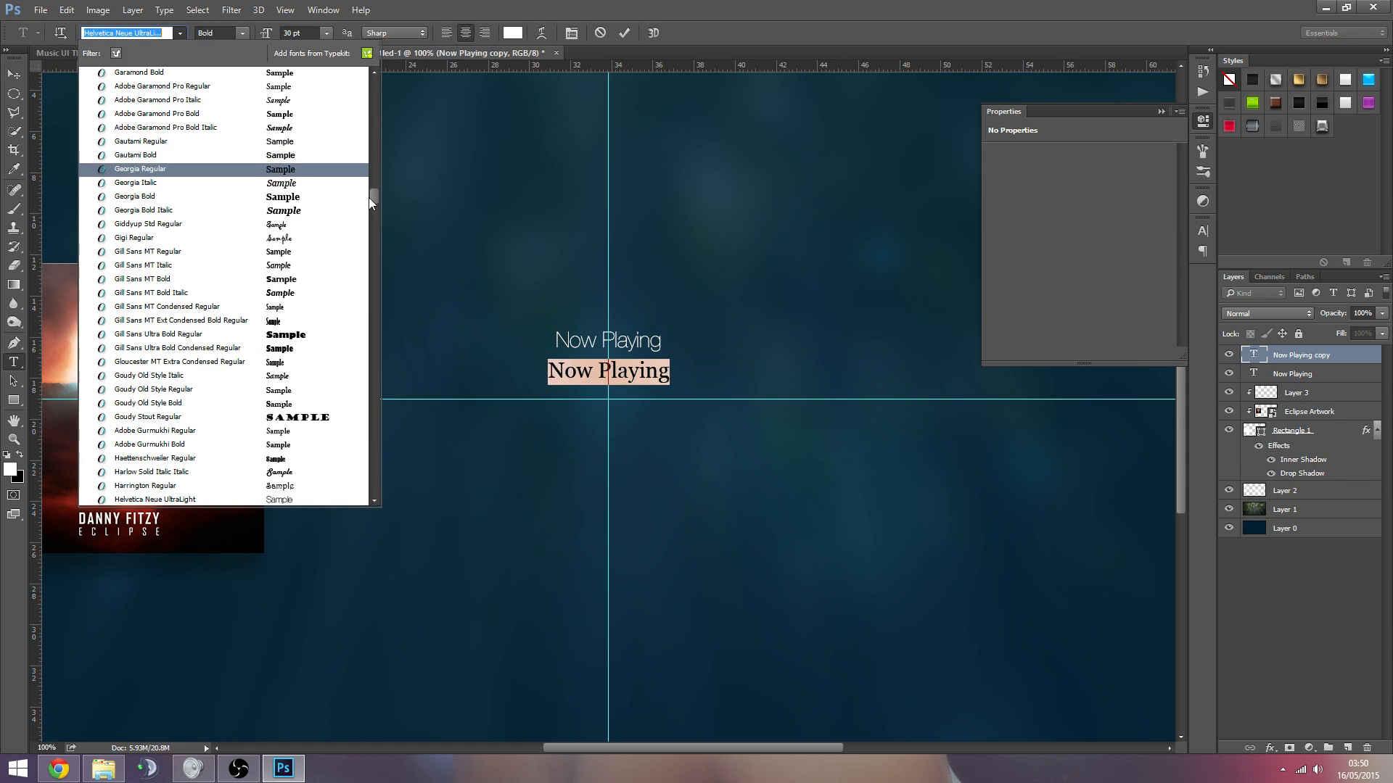
drag(373, 196, 377, 83)
click(176, 33)
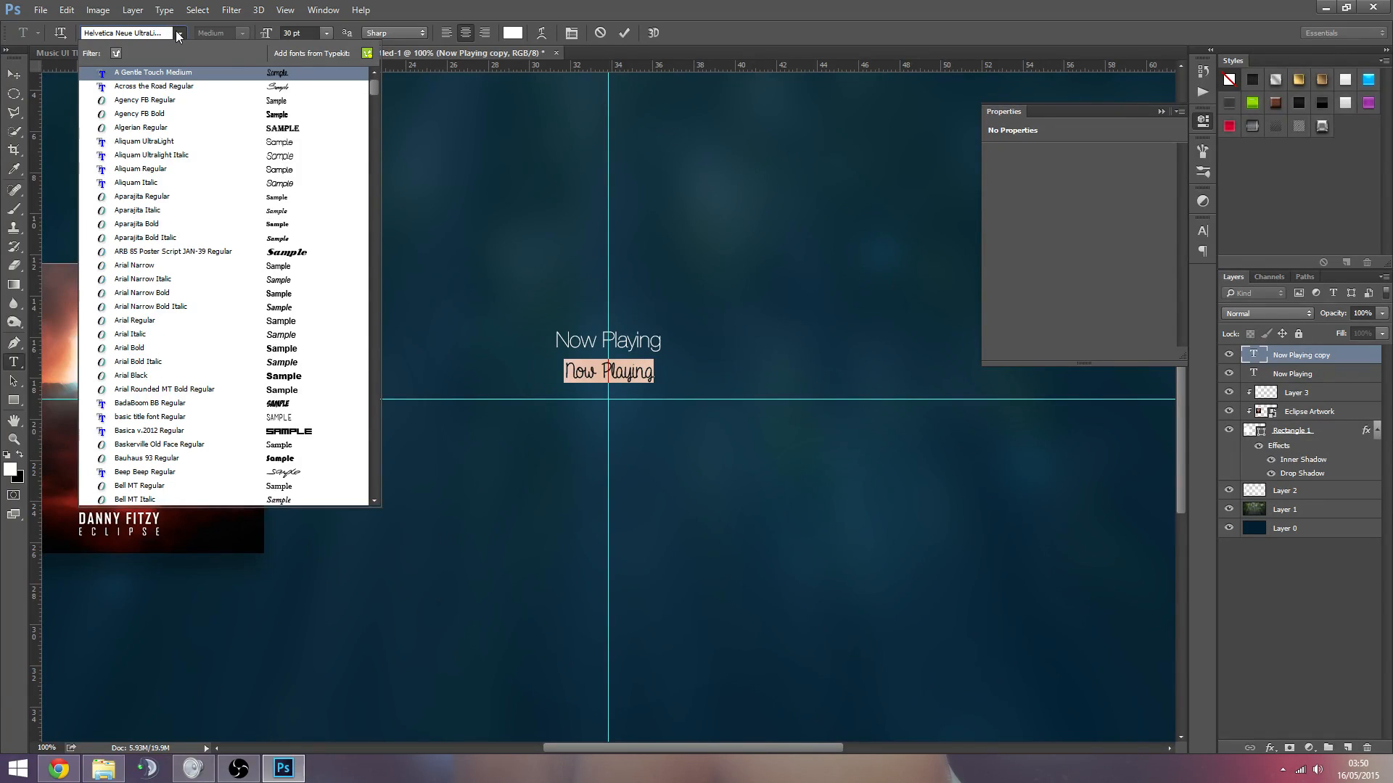
click(182, 142)
click(14, 74)
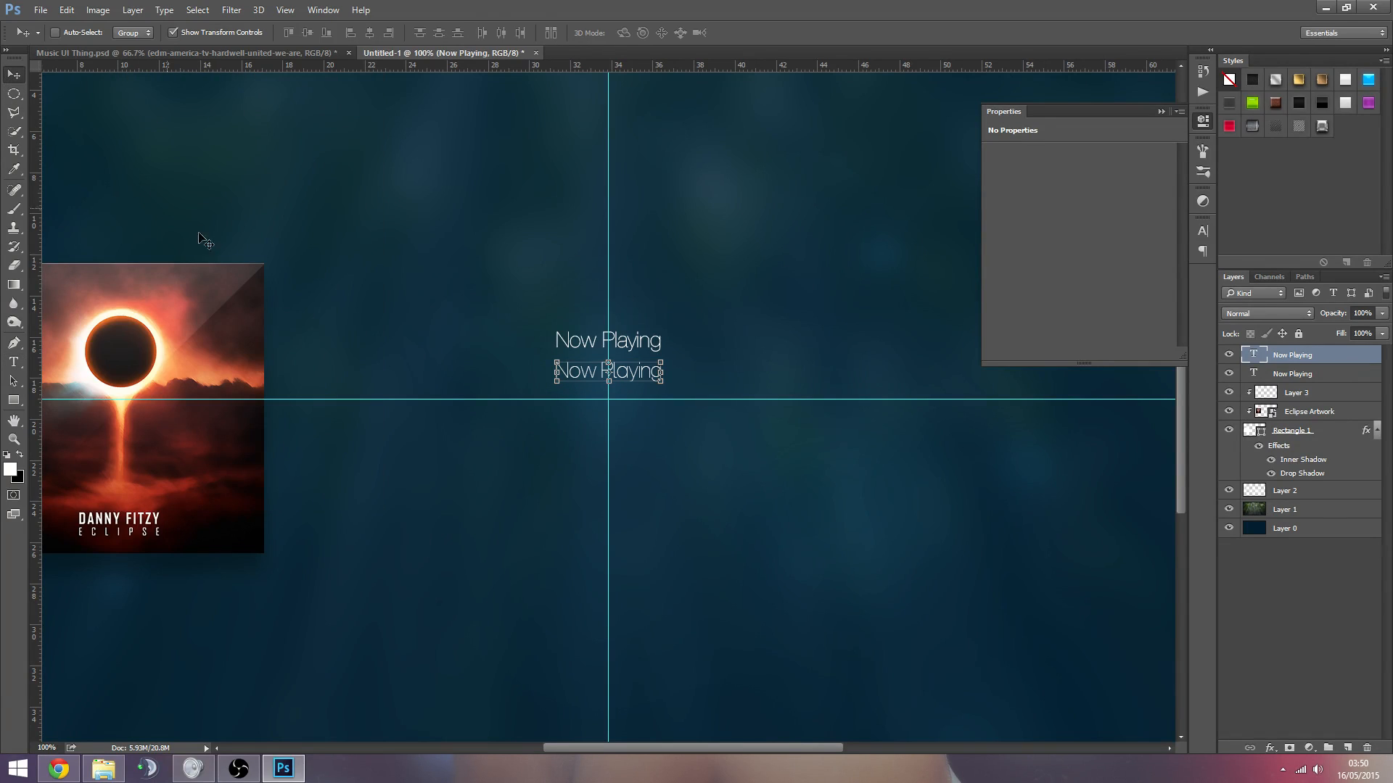
mouse_move(441, 320)
mouse_down()
mouse_move(434, 311)
mouse_move(443, 320)
mouse_up()
click(1302, 626)
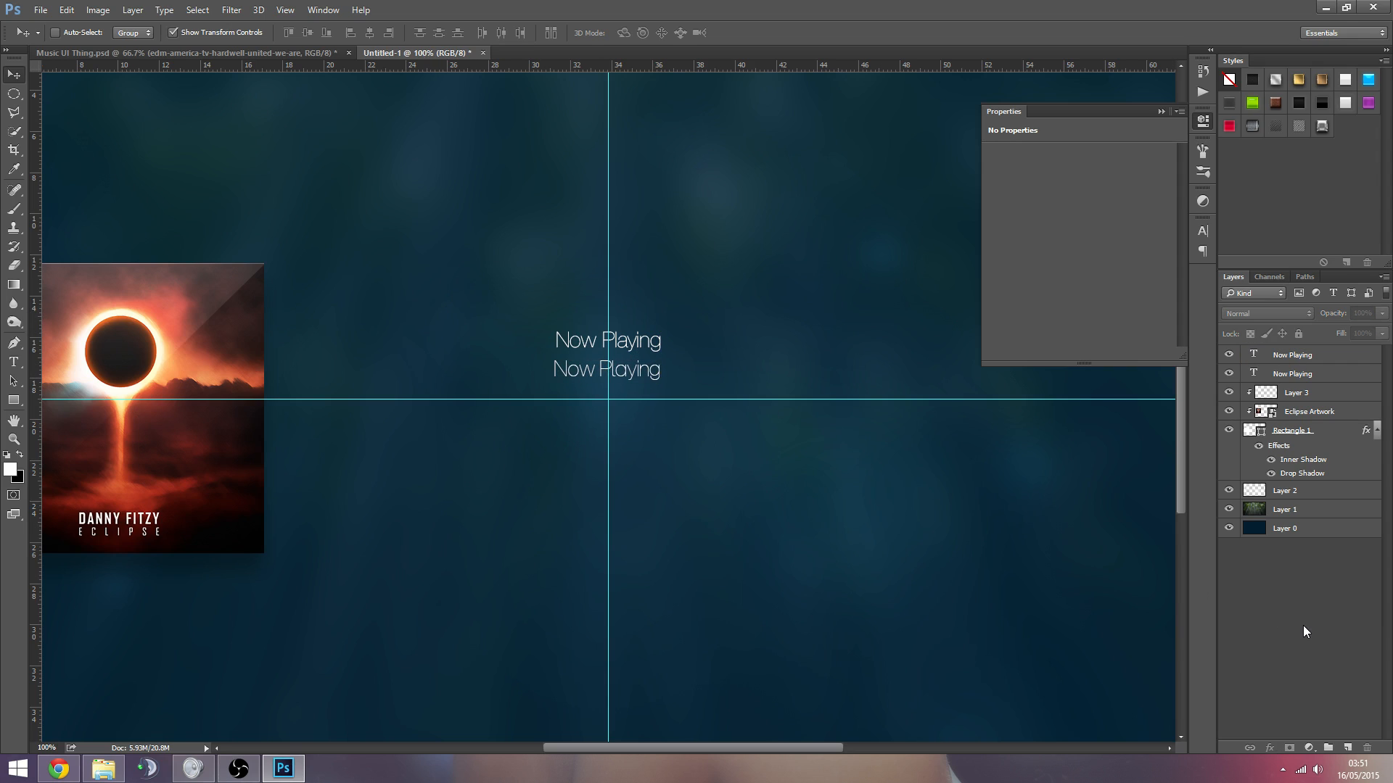
Step: Append the digits 343 and a run of # and bracket characters to the copied text to test its font
click(1313, 361)
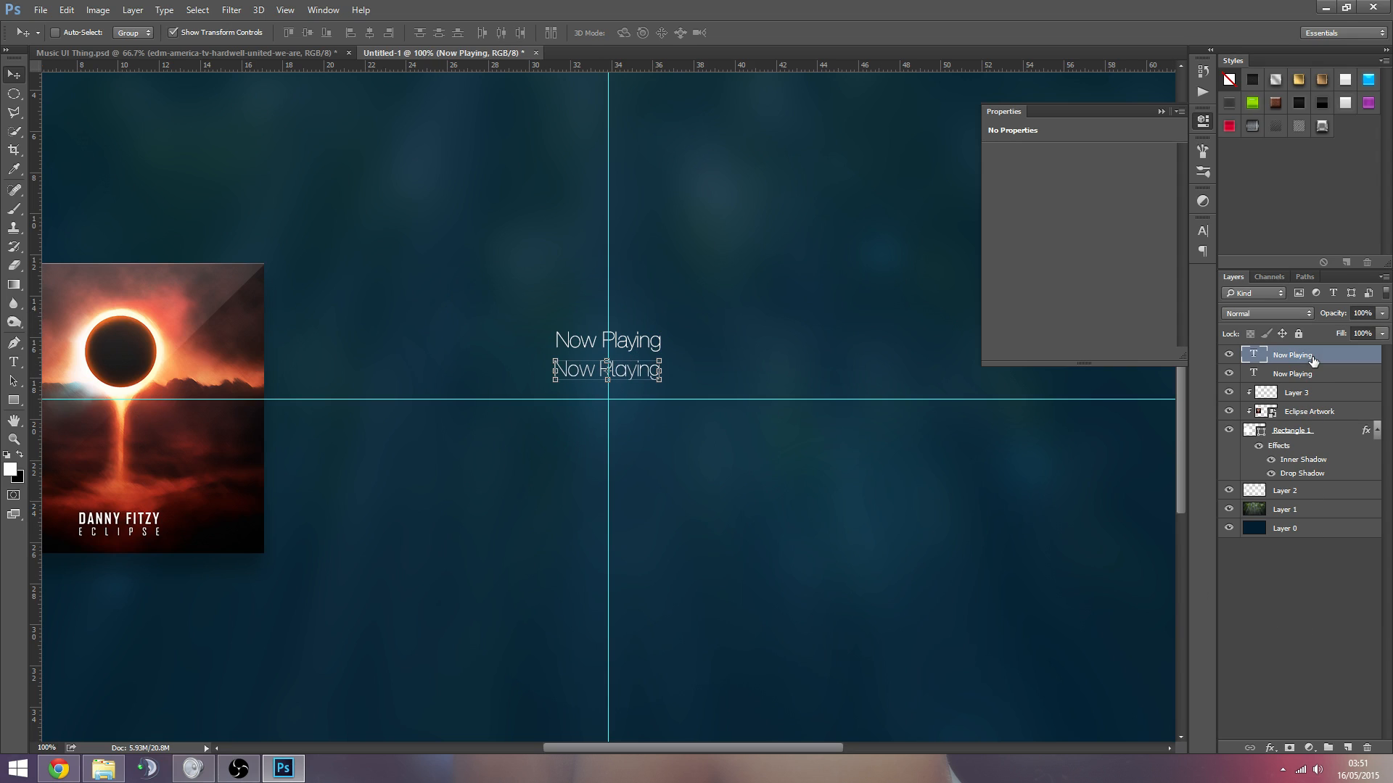
double_click(1252, 355)
click(666, 370)
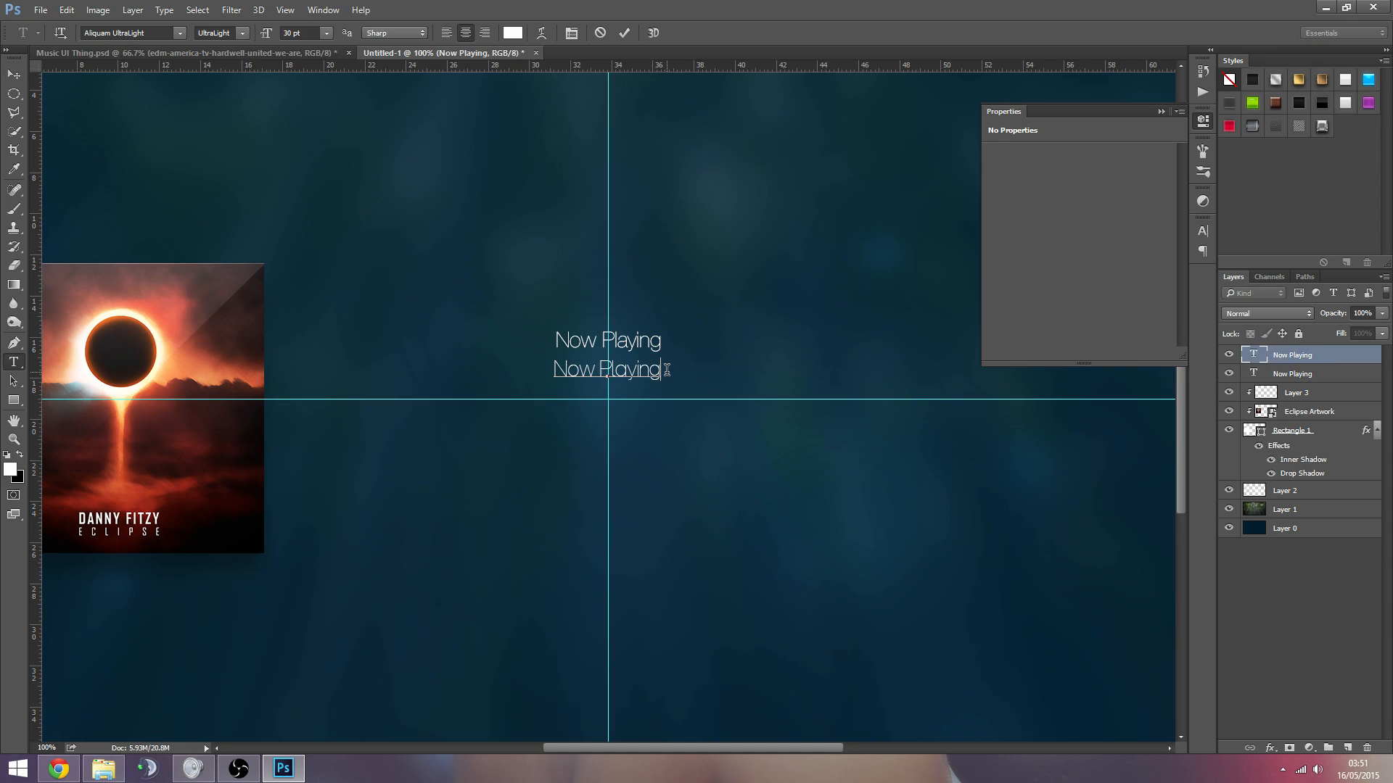
text(343)
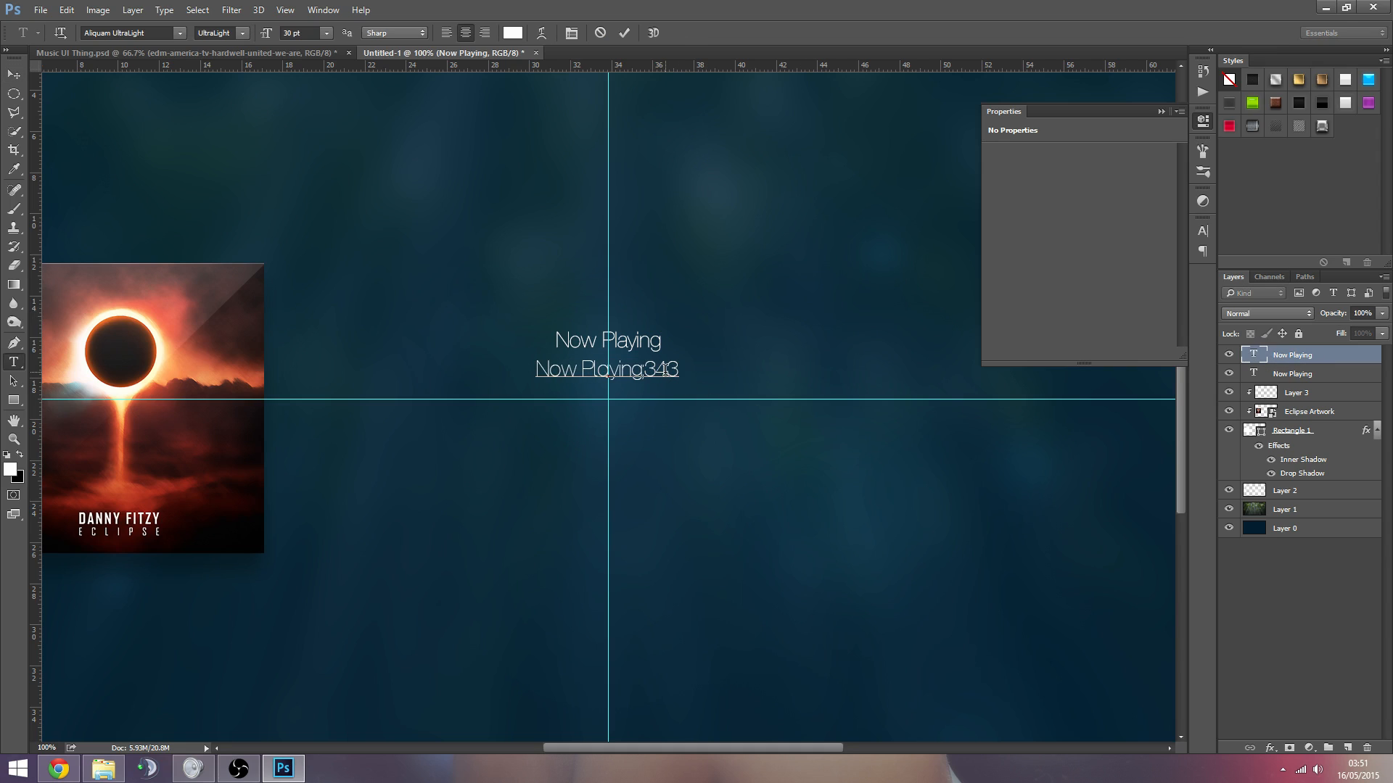
text(##)
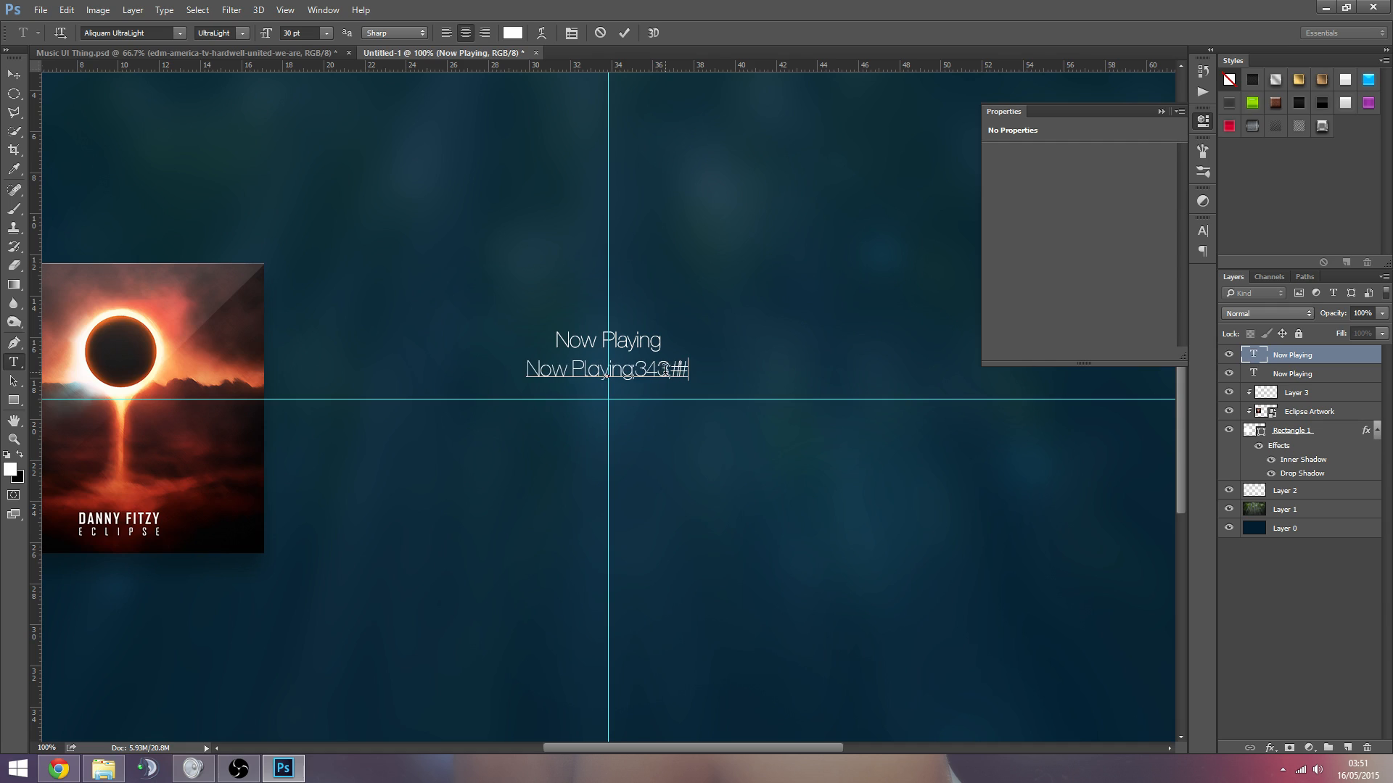
text(#####)
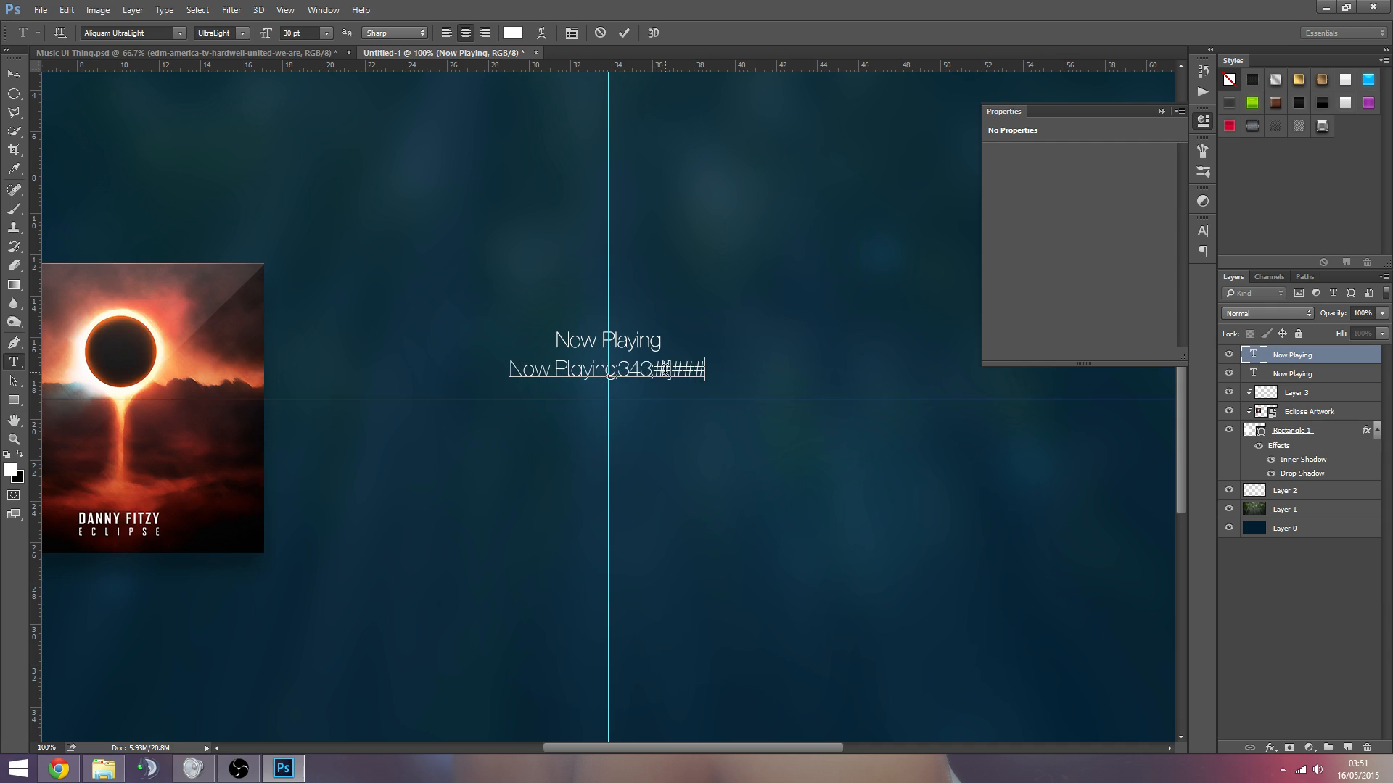
text(#])
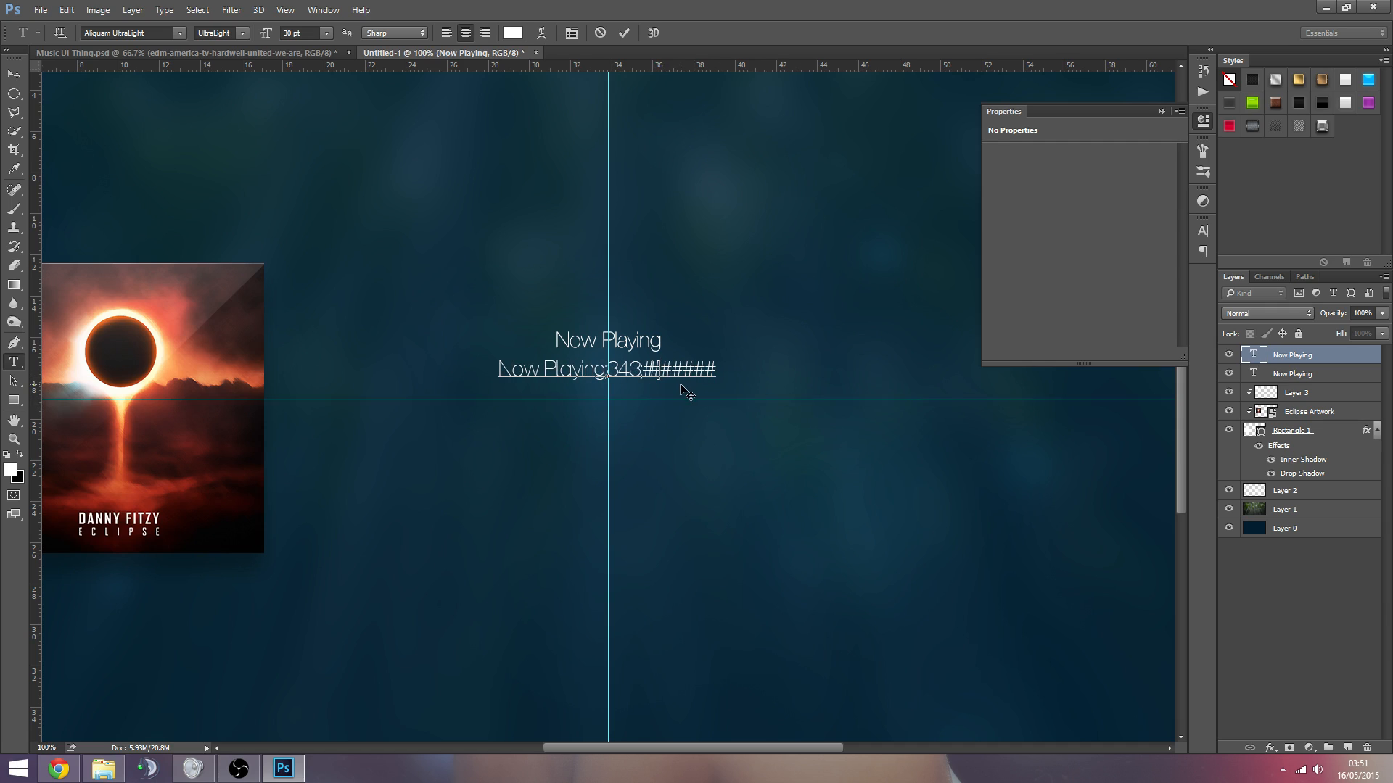
text(]]][][#[#[)
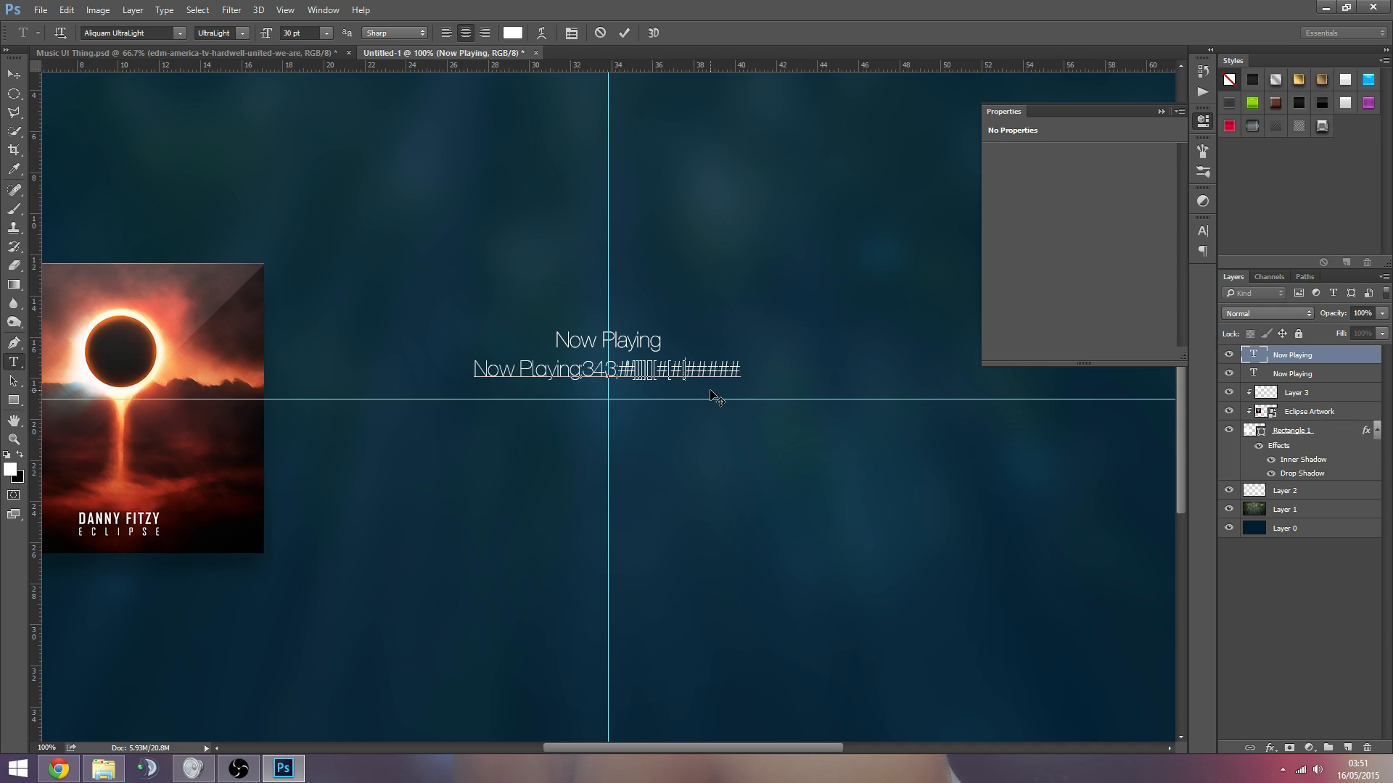
Step: Clear all the test text from the copy and delete its layer
drag(737, 359, 432, 345)
key(BackSpace)
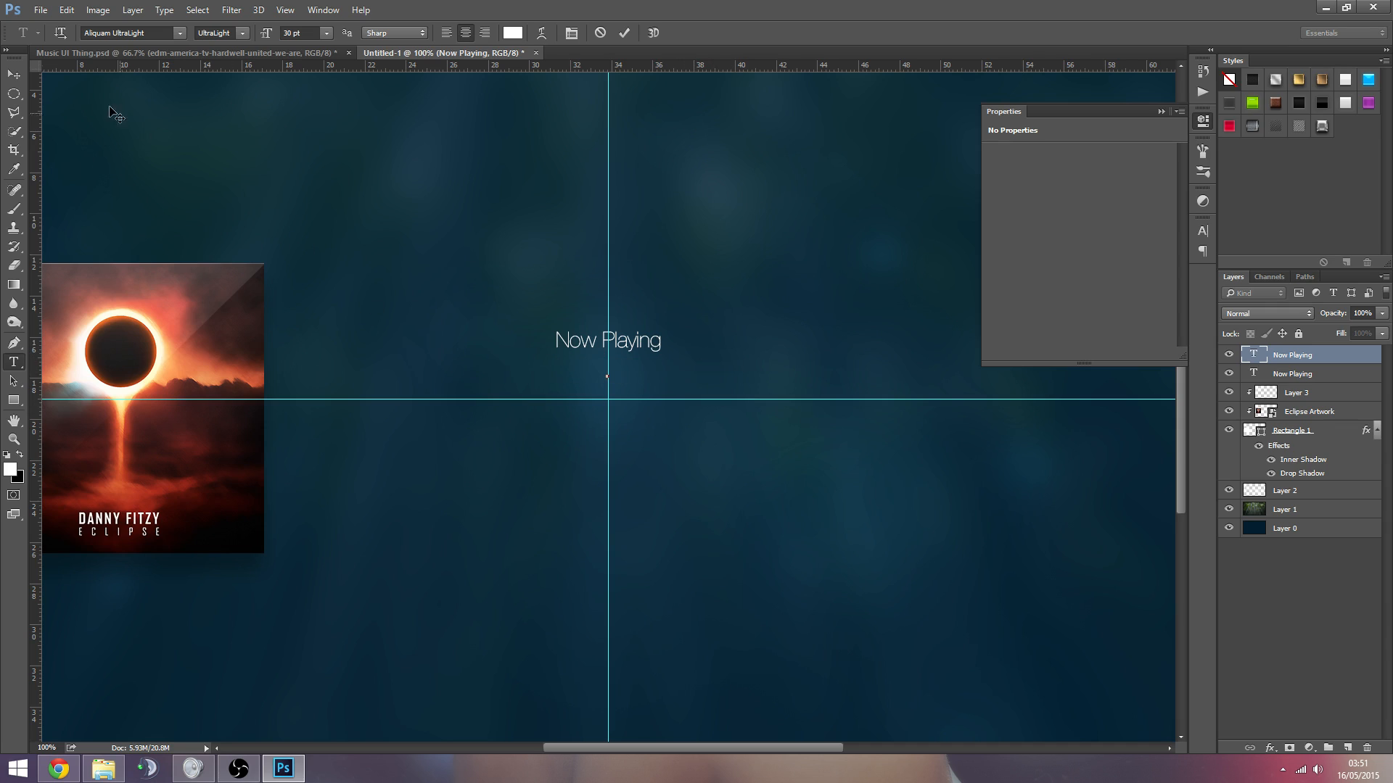
click(13, 74)
key(Delete)
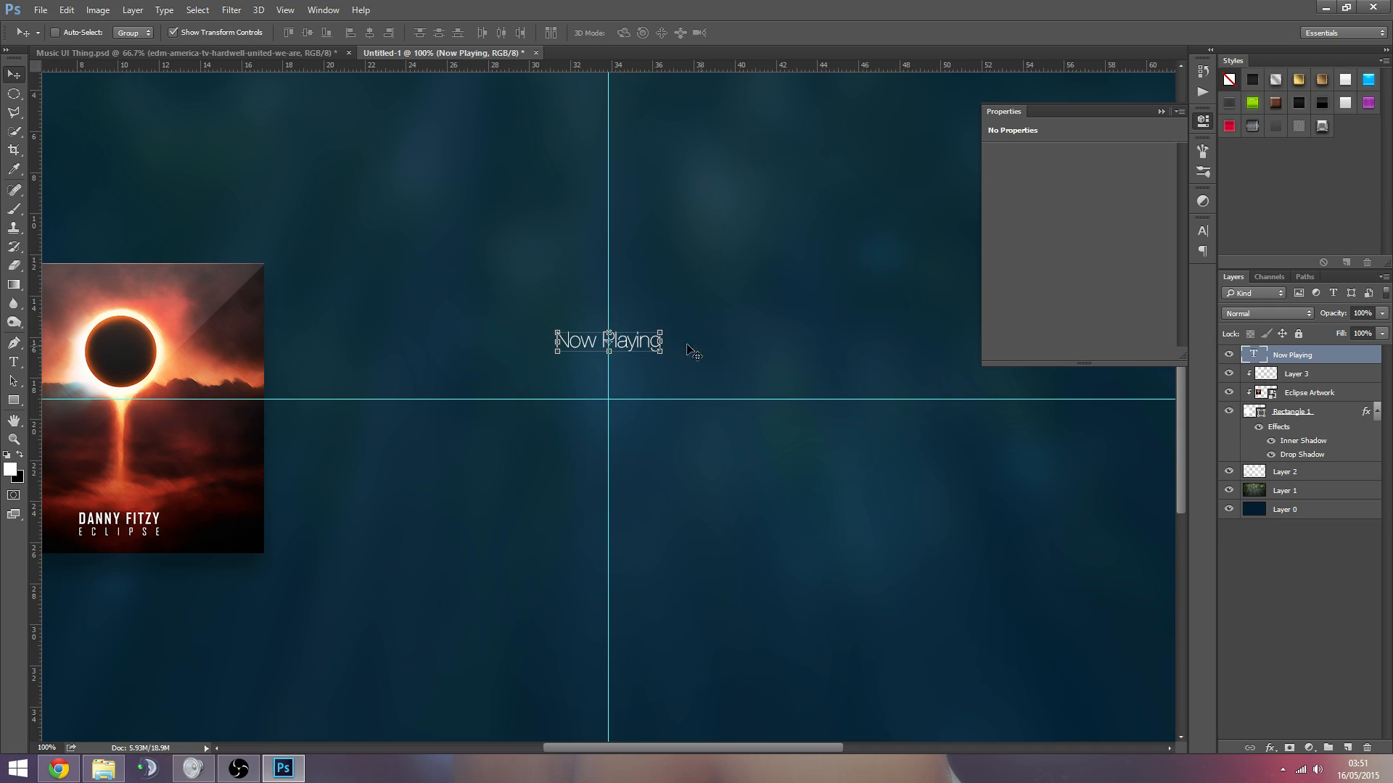
Step: Duplicate the "Now Playing" text, move the copy down to the horizontal guide and replace its wording with "Eclipse"
key(ctrl+j)
key(shift+Down)
key(shift+Down)
key(shift+Down)
key(shift+Down)
key(shift+Down)
key(shift+Down)
key(shift+Down)
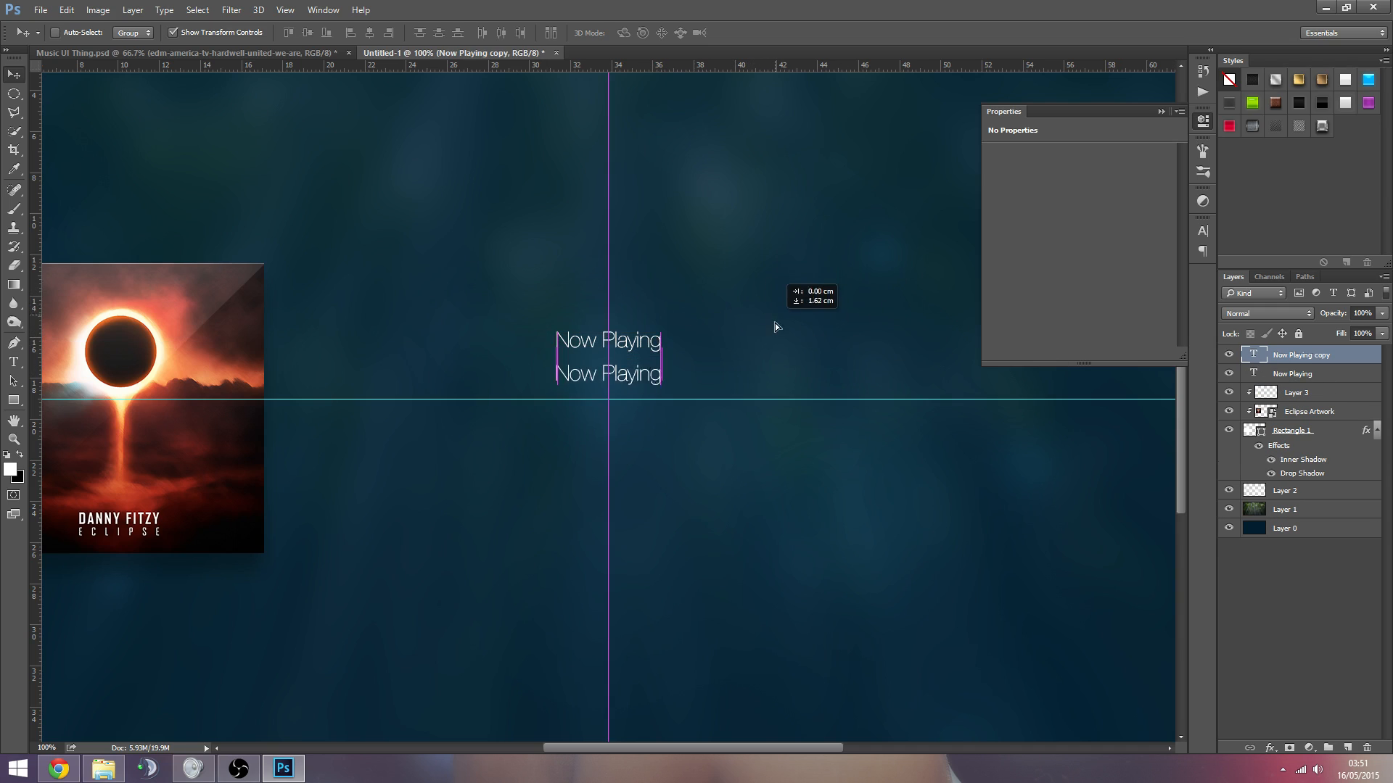
double_click(1255, 355)
key(BackSpace)
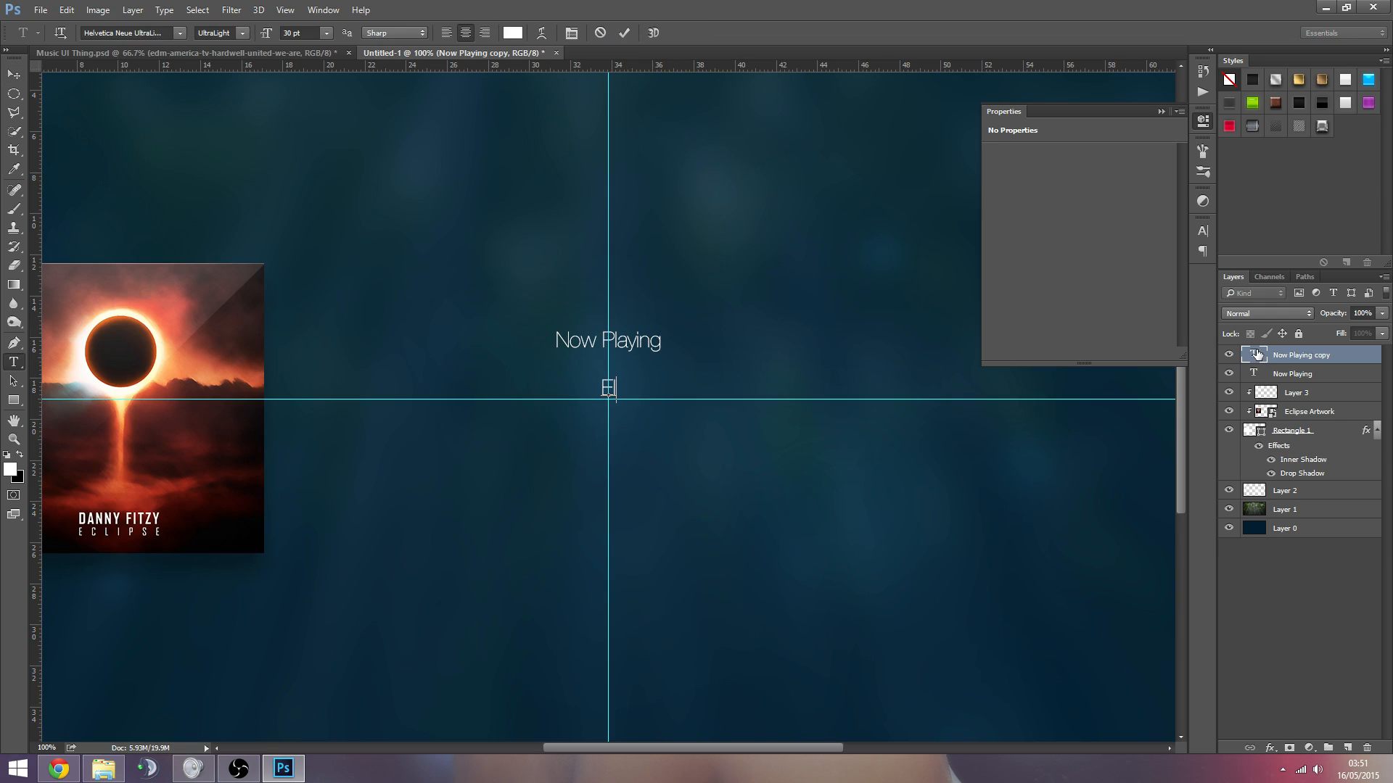
text(Eclipse)
click(13, 74)
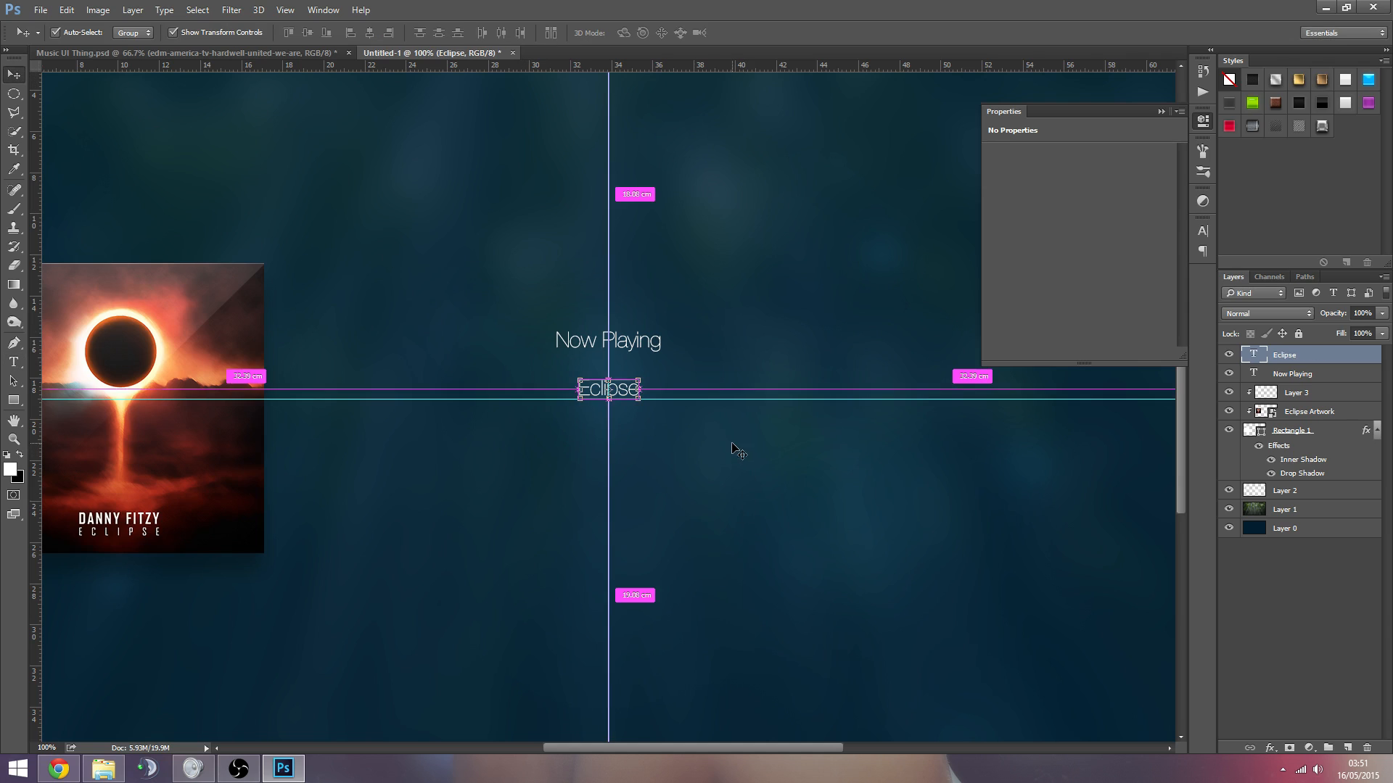
Step: Duplicate the "Eclipse" text just below itself and change the copy to the artist's name followed by "- Eclipse EP"
key(ctrl+j)
key(shift+Down)
key(shift+Down)
key(shift+Down)
key(shift+Down)
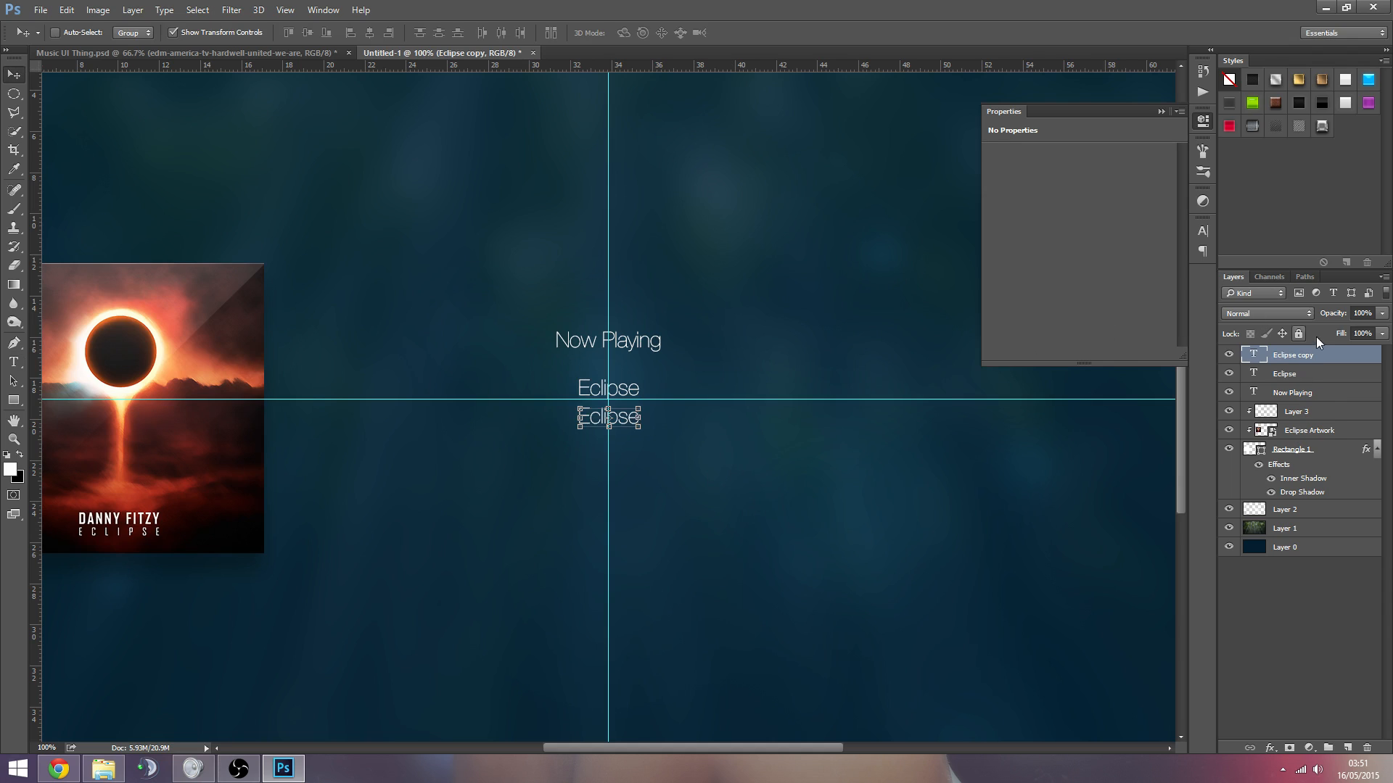
double_click(1254, 354)
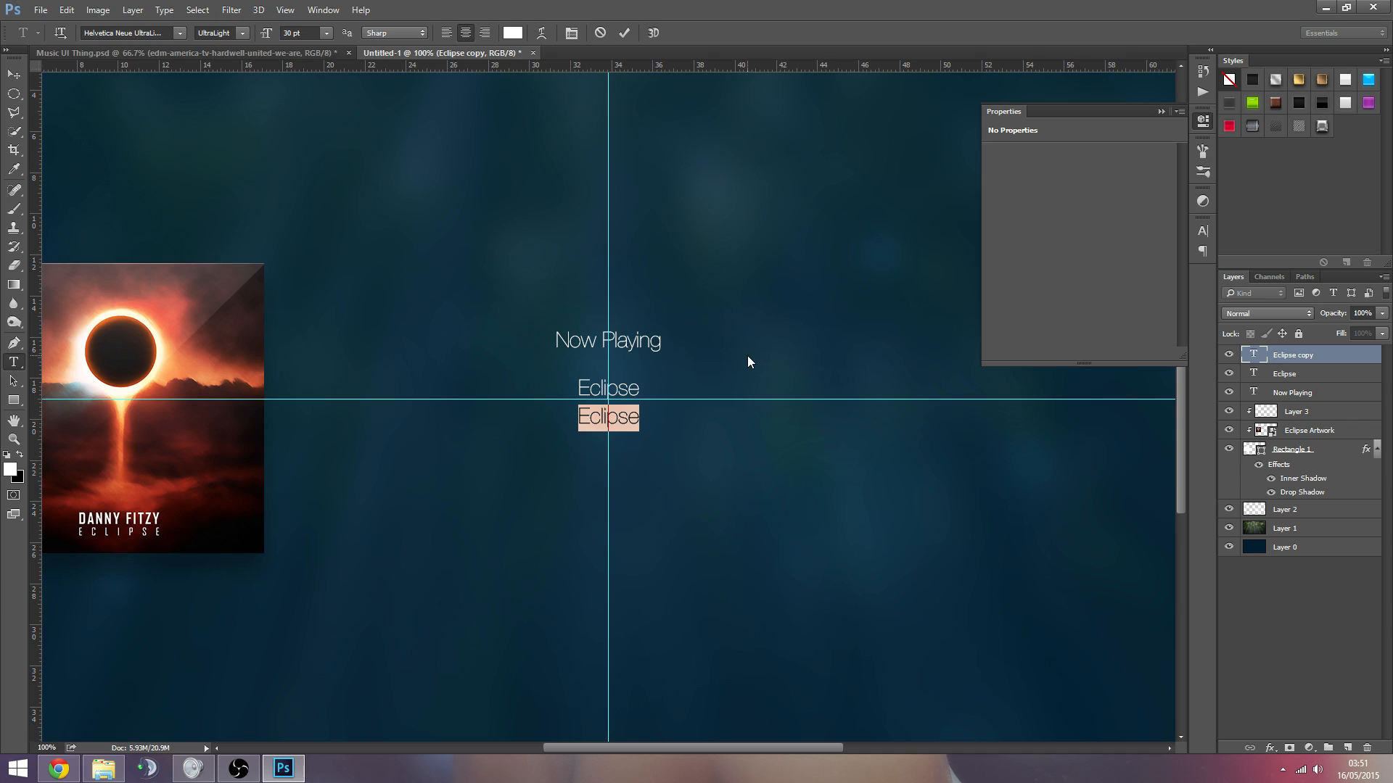
text(Danny )
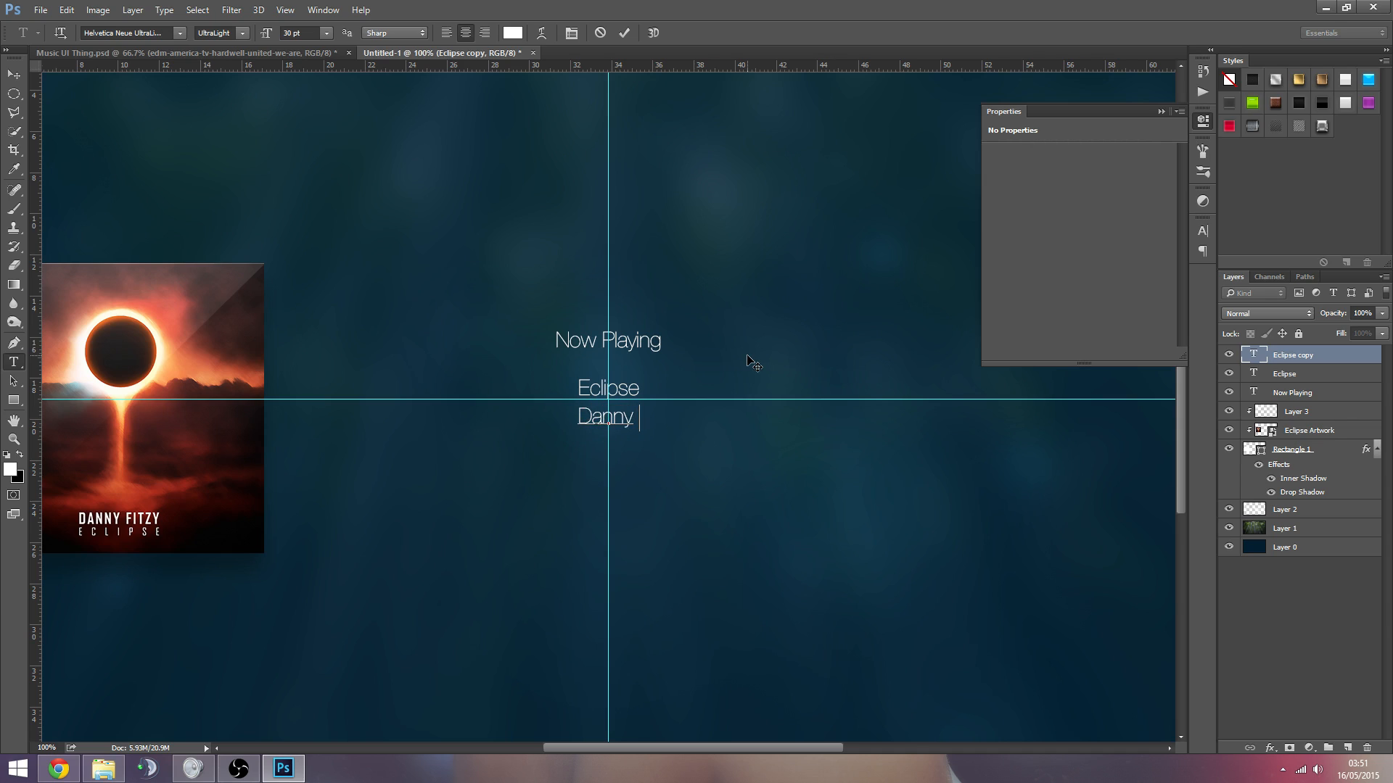
text(Fitzy -)
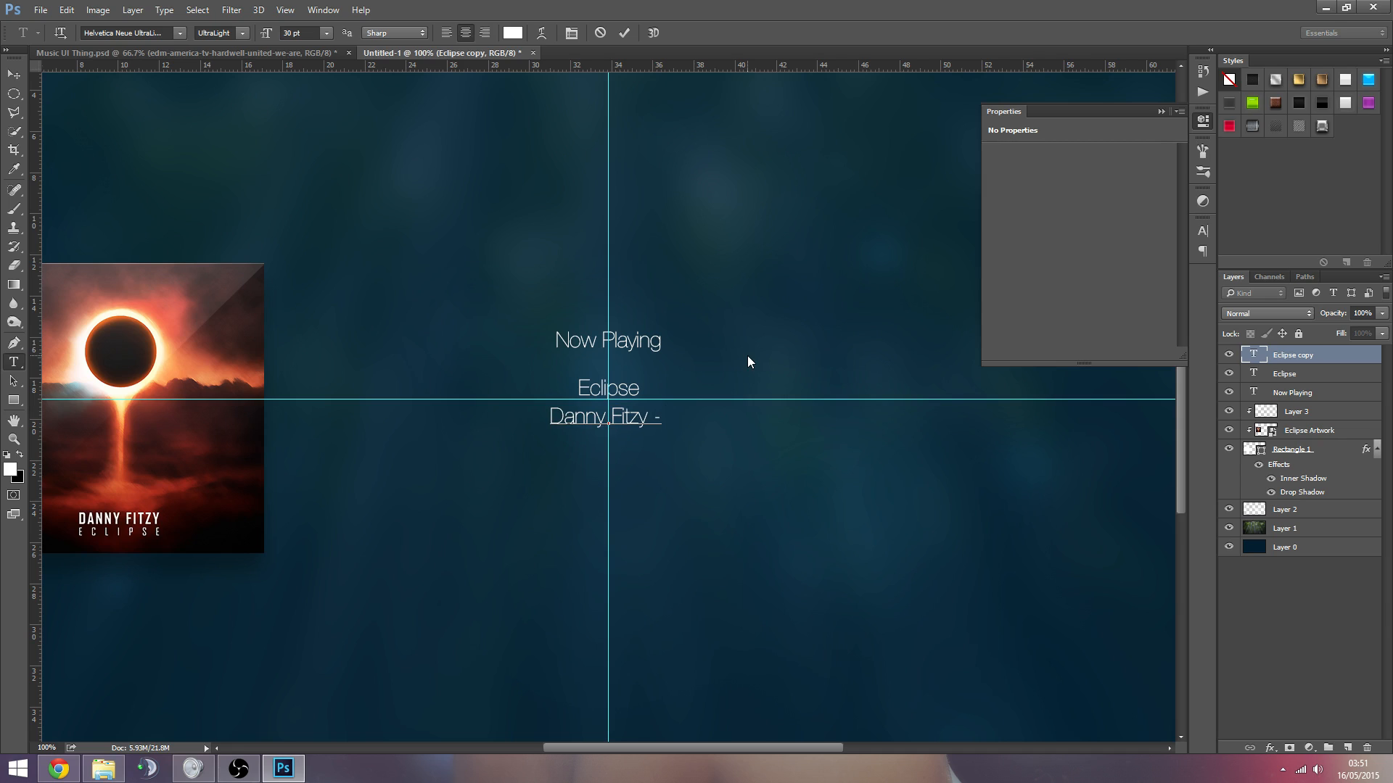
text( Eclipse EP)
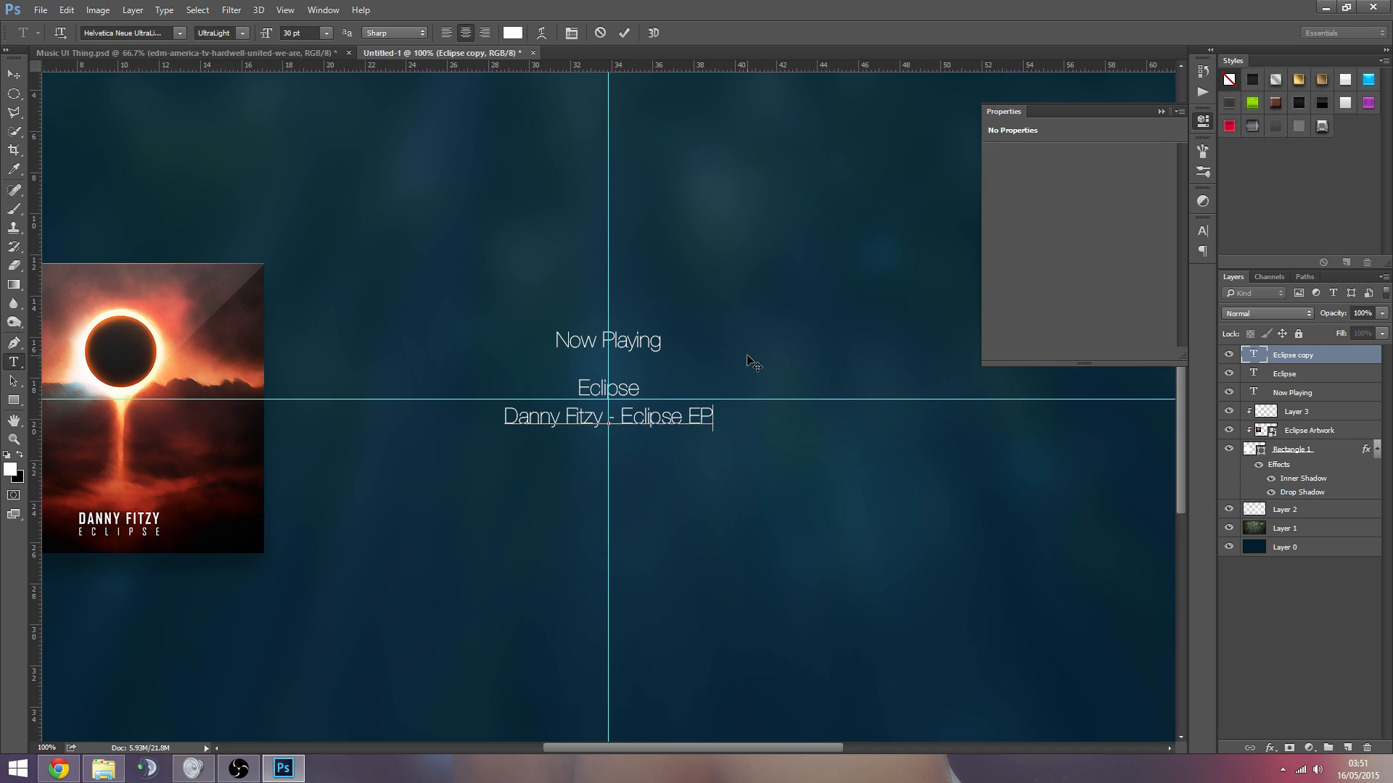
Step: Set the font size of the "Eclipse" and "Now Playing" texts to 24 pt
key(ctrl+a)
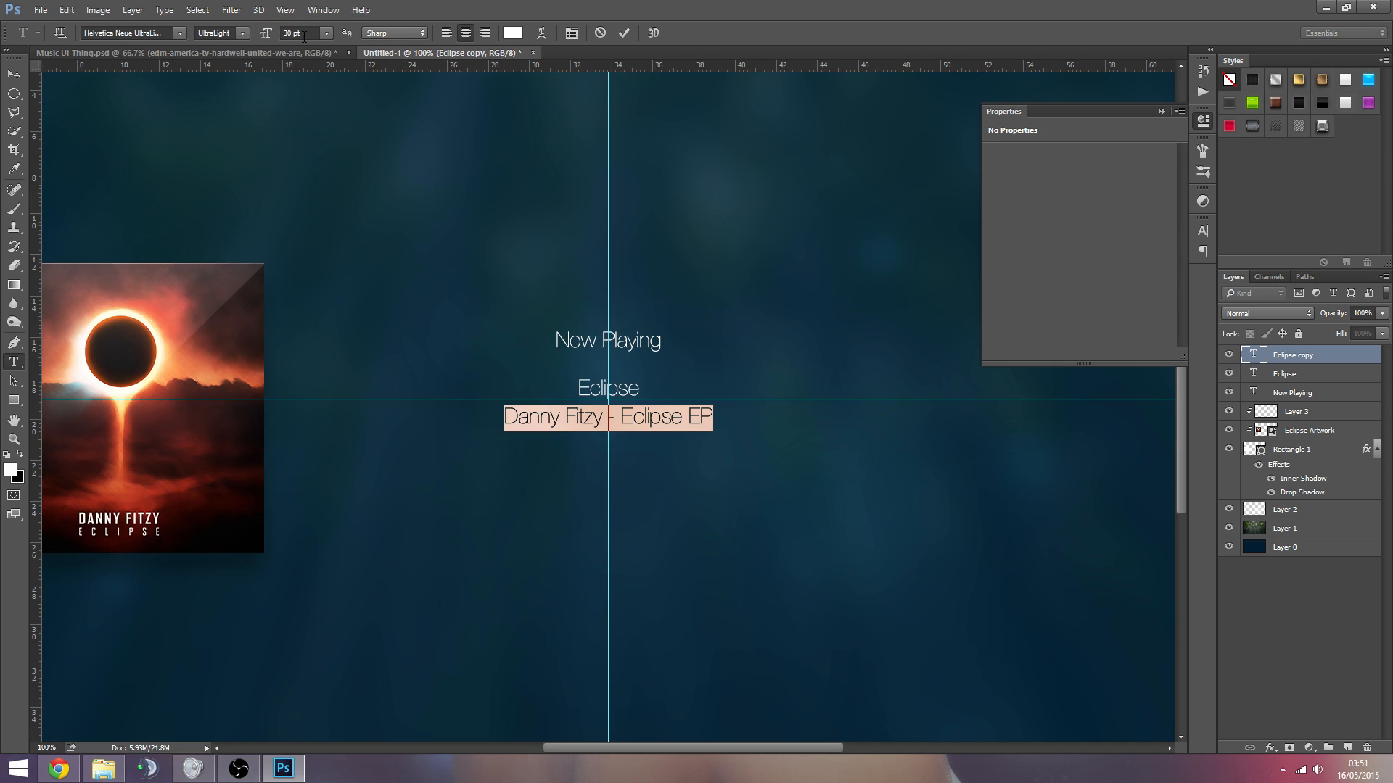
drag(311, 33, 246, 34)
double_click(1255, 375)
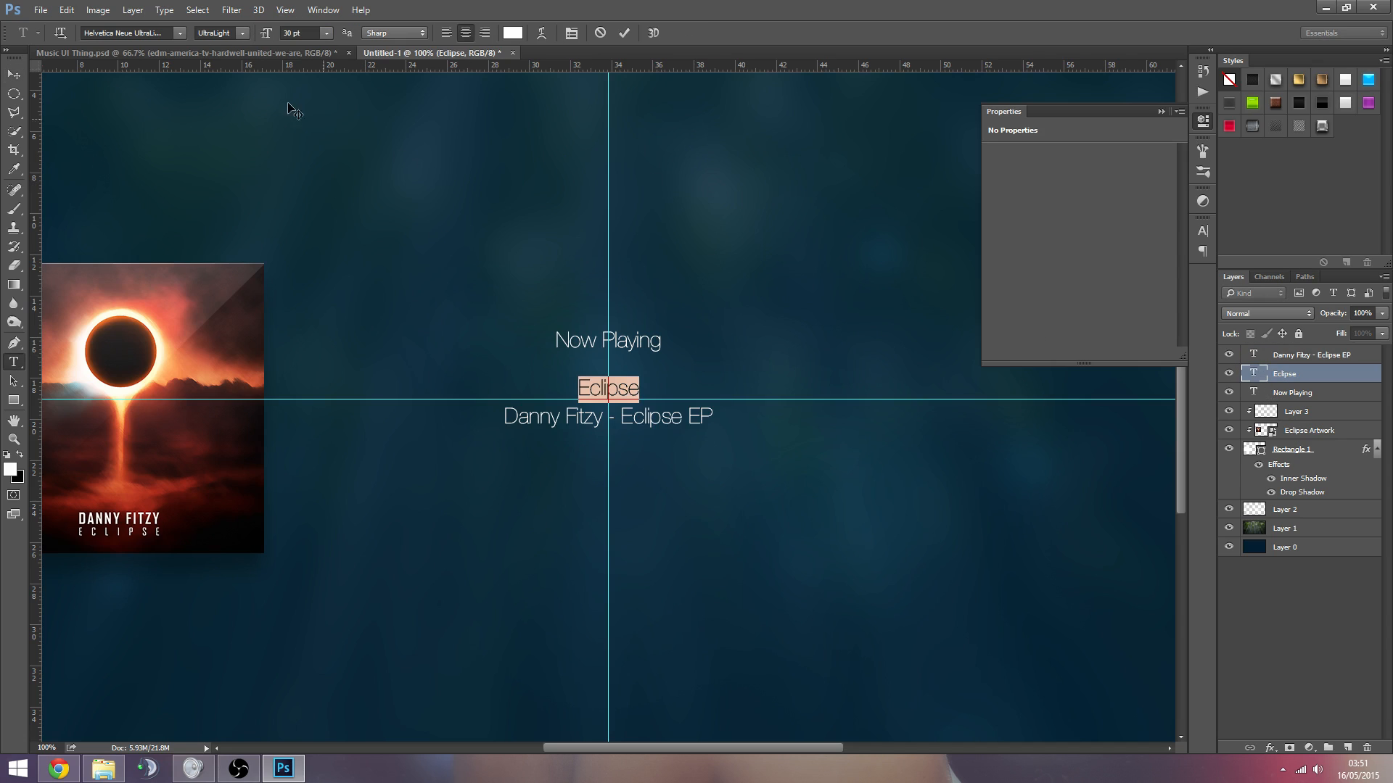
click(327, 32)
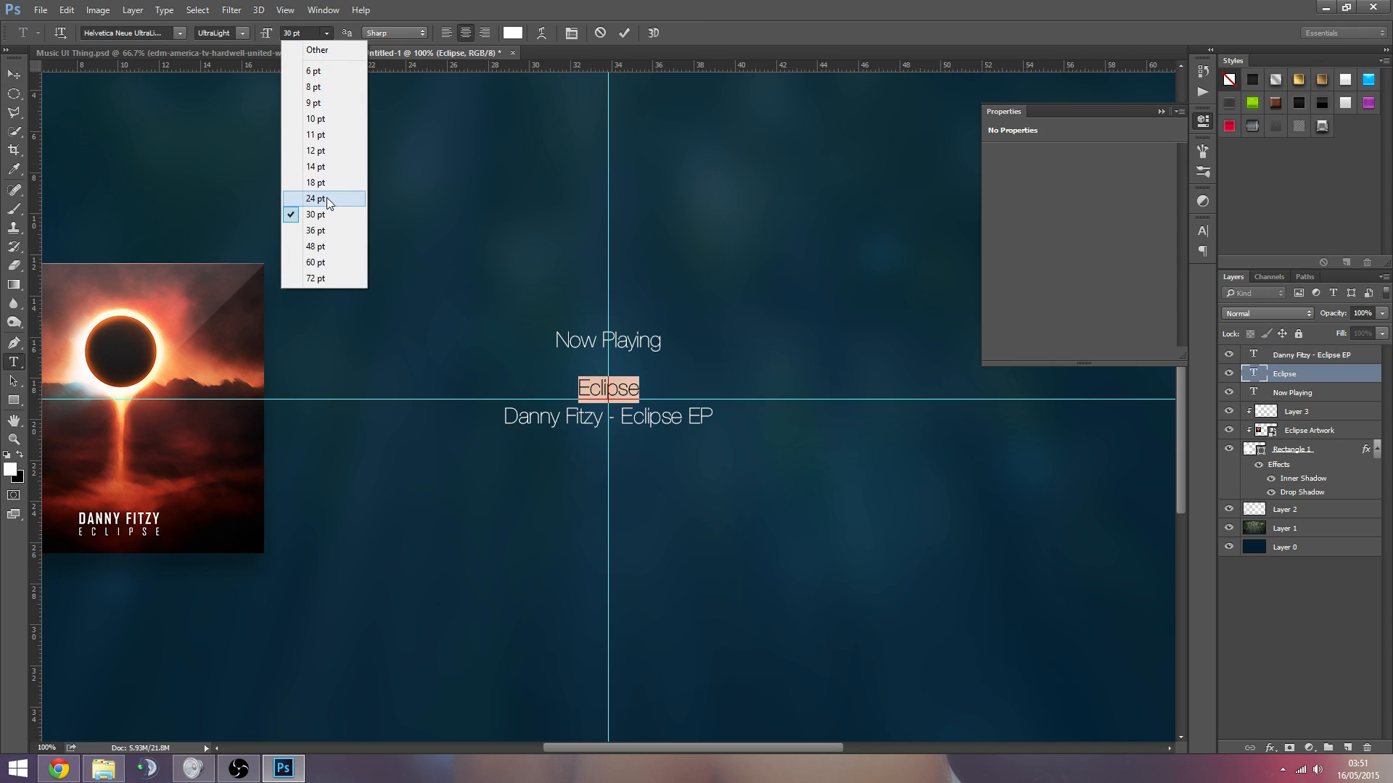
click(316, 199)
double_click(1252, 393)
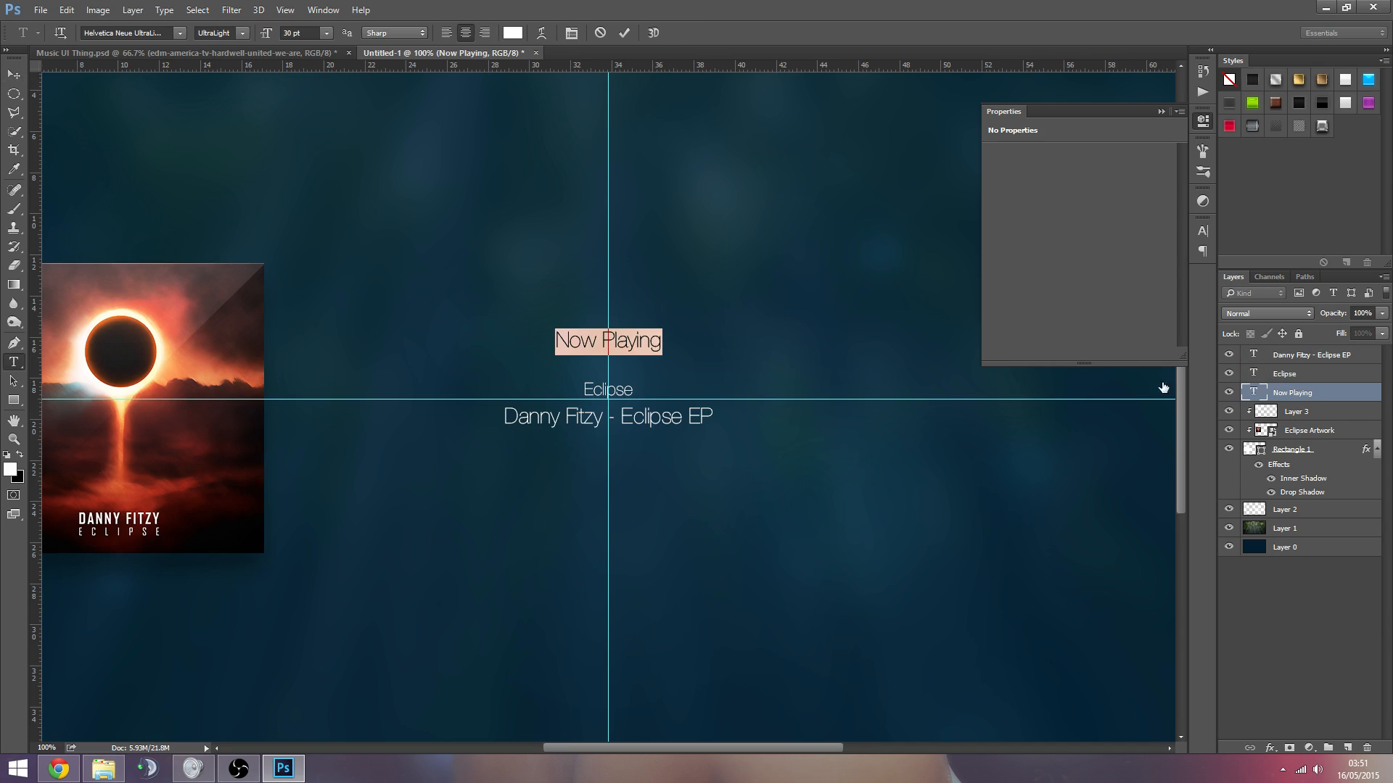
click(327, 32)
click(325, 199)
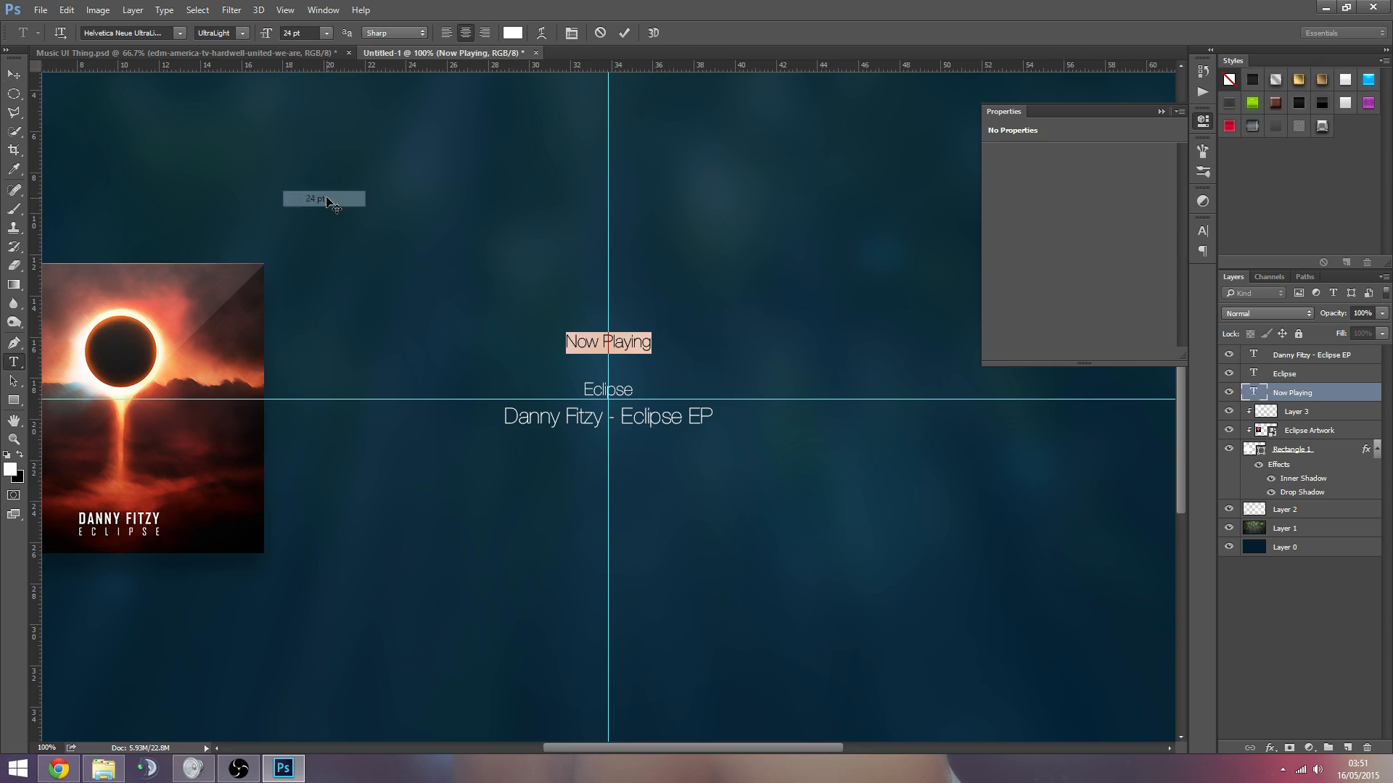
click(14, 74)
Step: Check the text sizes in the Music UI Thing document and set the artist and EP line to 24 pt in Untitled-1
click(217, 53)
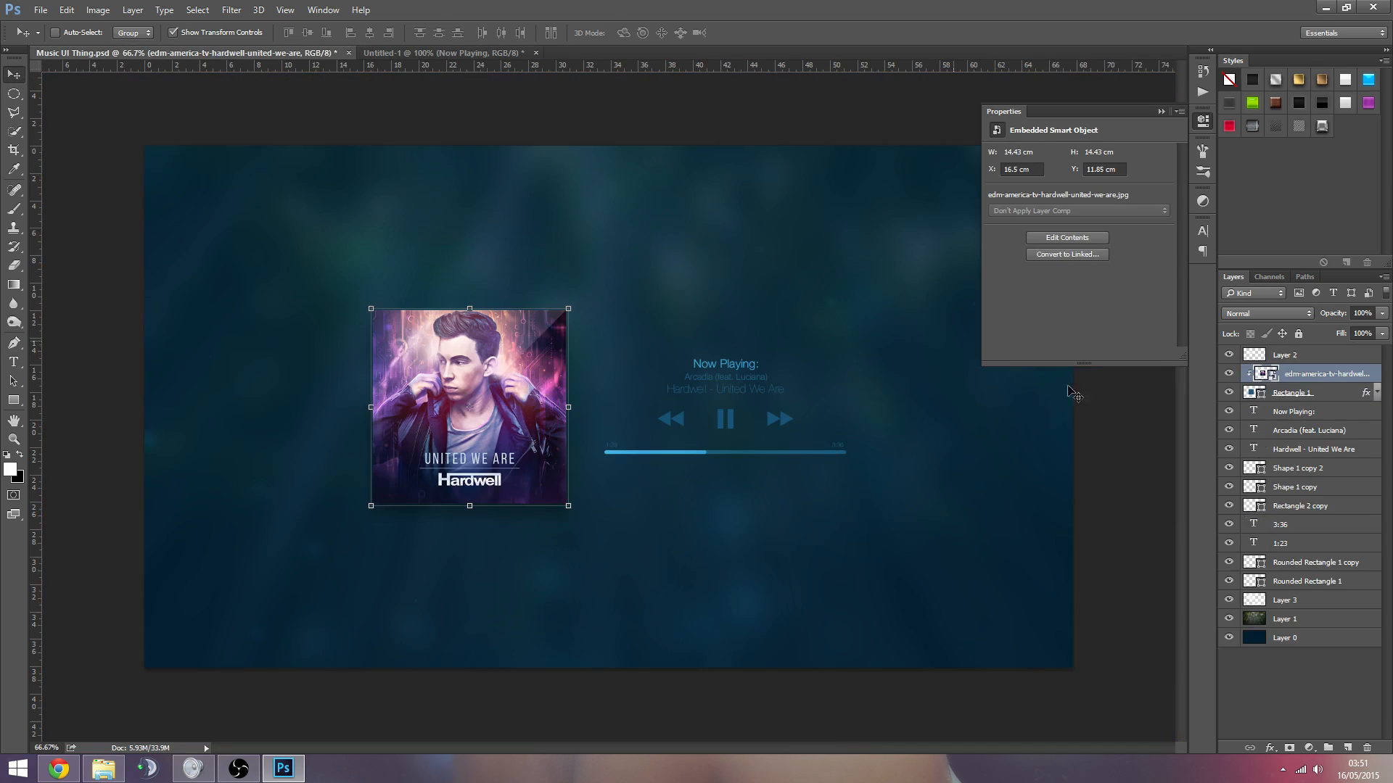
double_click(1253, 412)
double_click(1253, 430)
double_click(1253, 449)
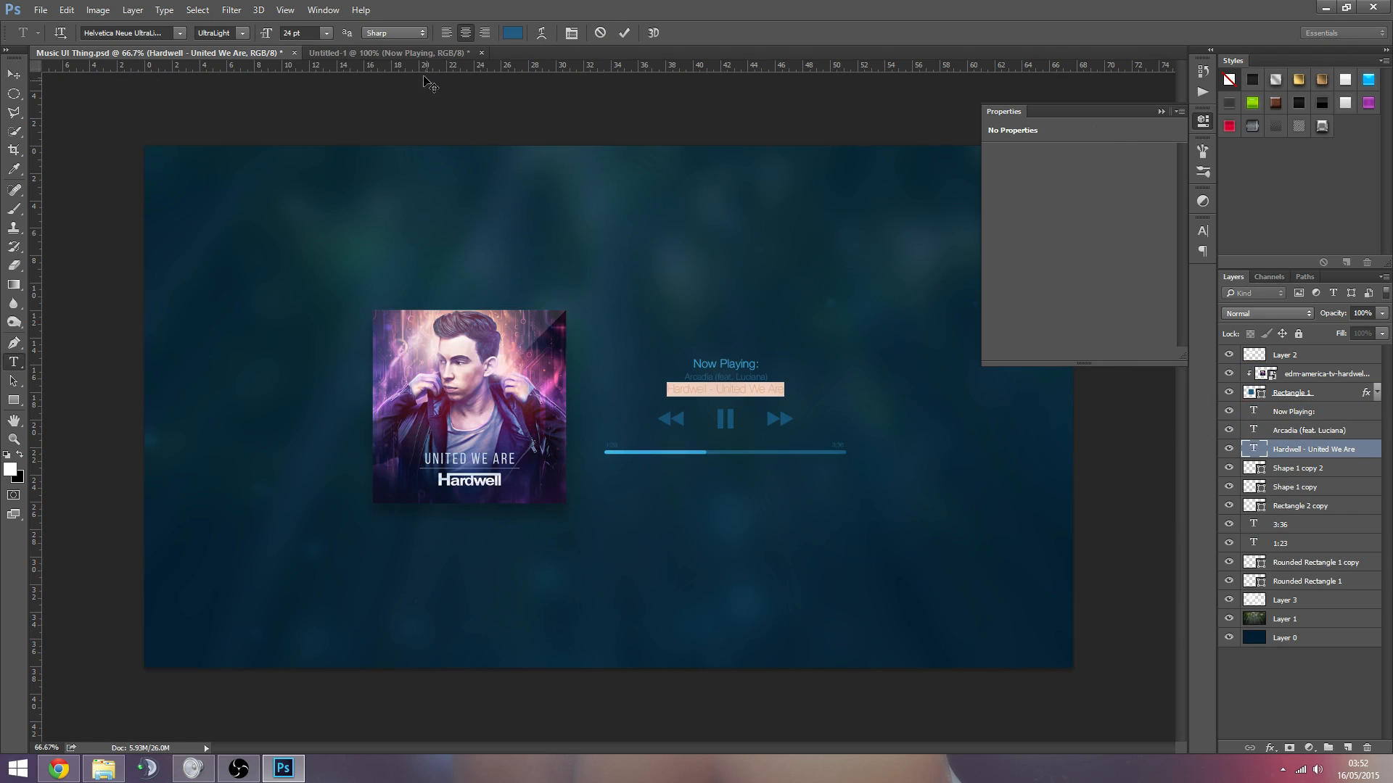
click(389, 53)
double_click(1253, 355)
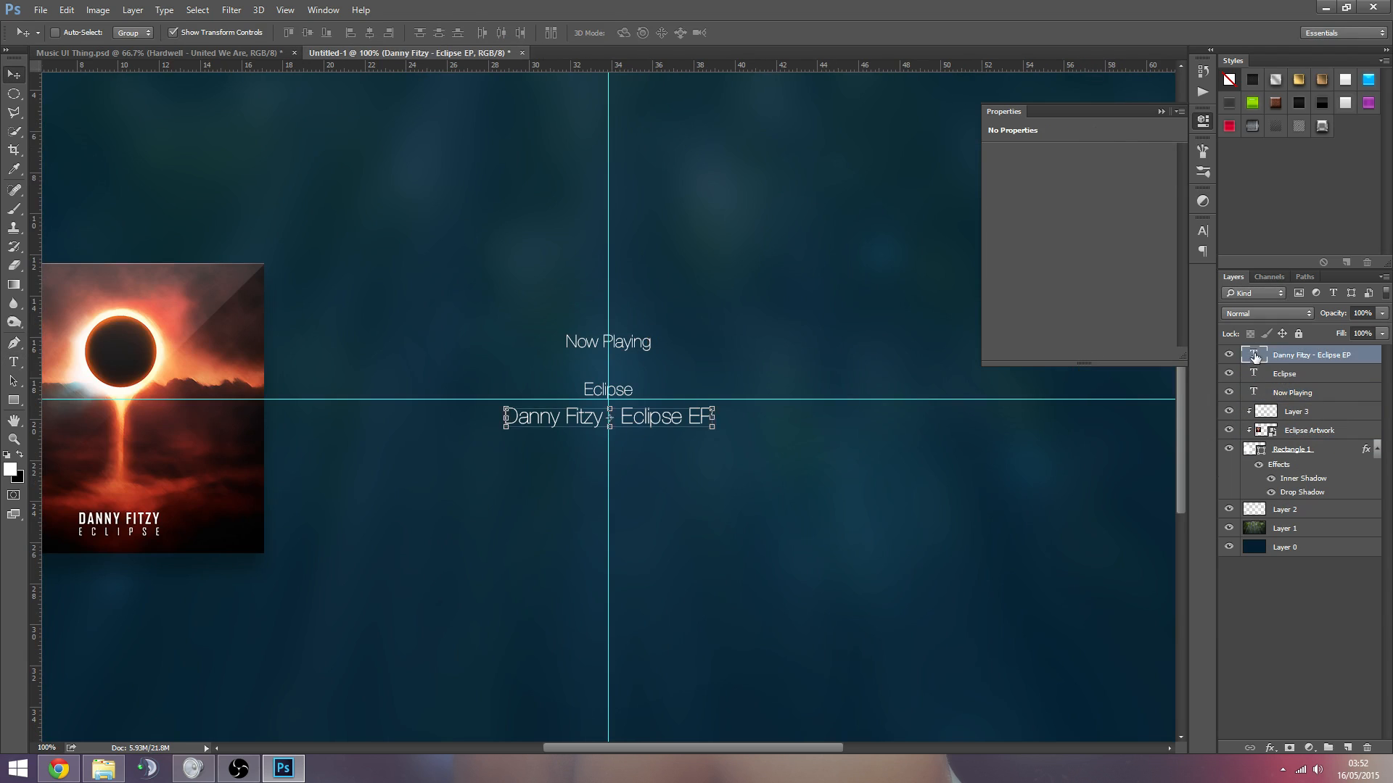
click(327, 32)
click(328, 231)
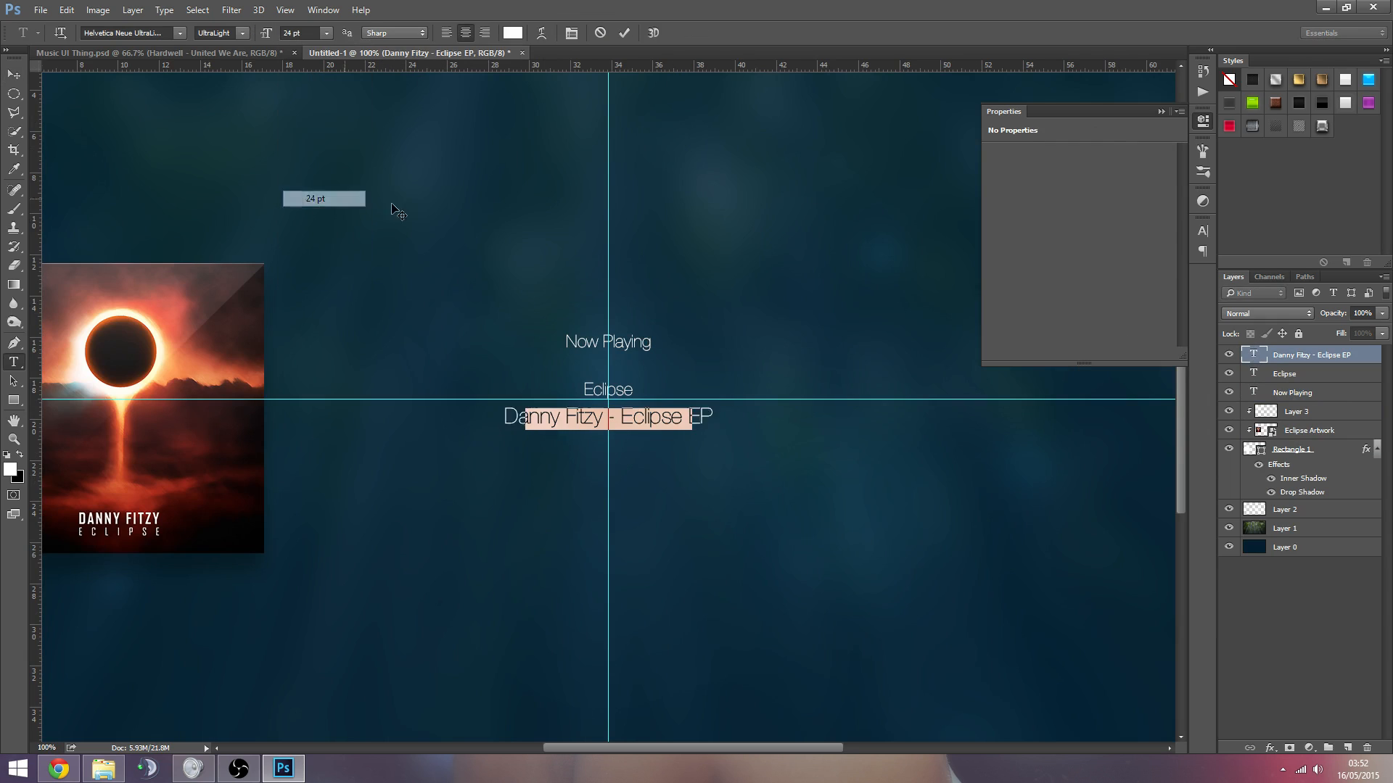
Step: Set the "Eclipse" text to 18 pt and move it slightly down towards the artist line
double_click(1253, 374)
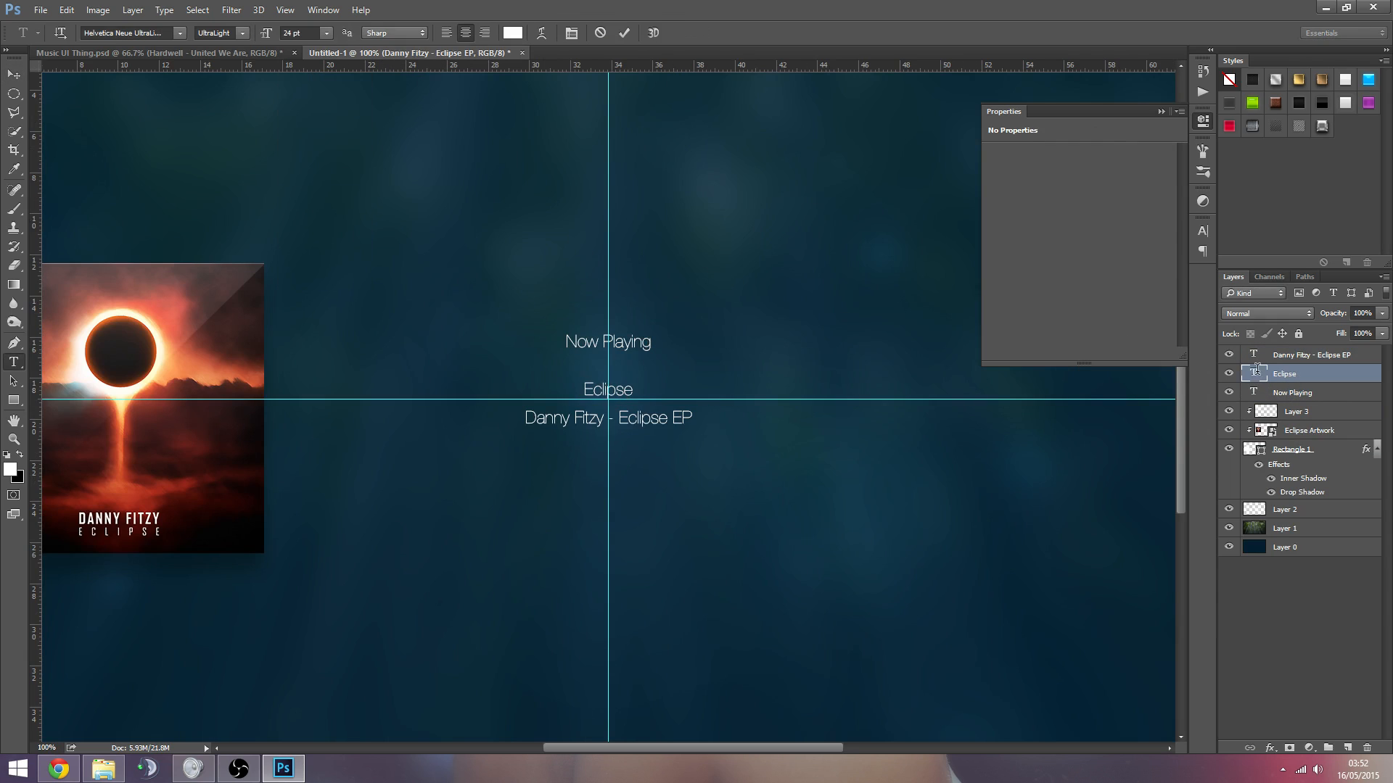
click(328, 33)
click(323, 183)
click(14, 74)
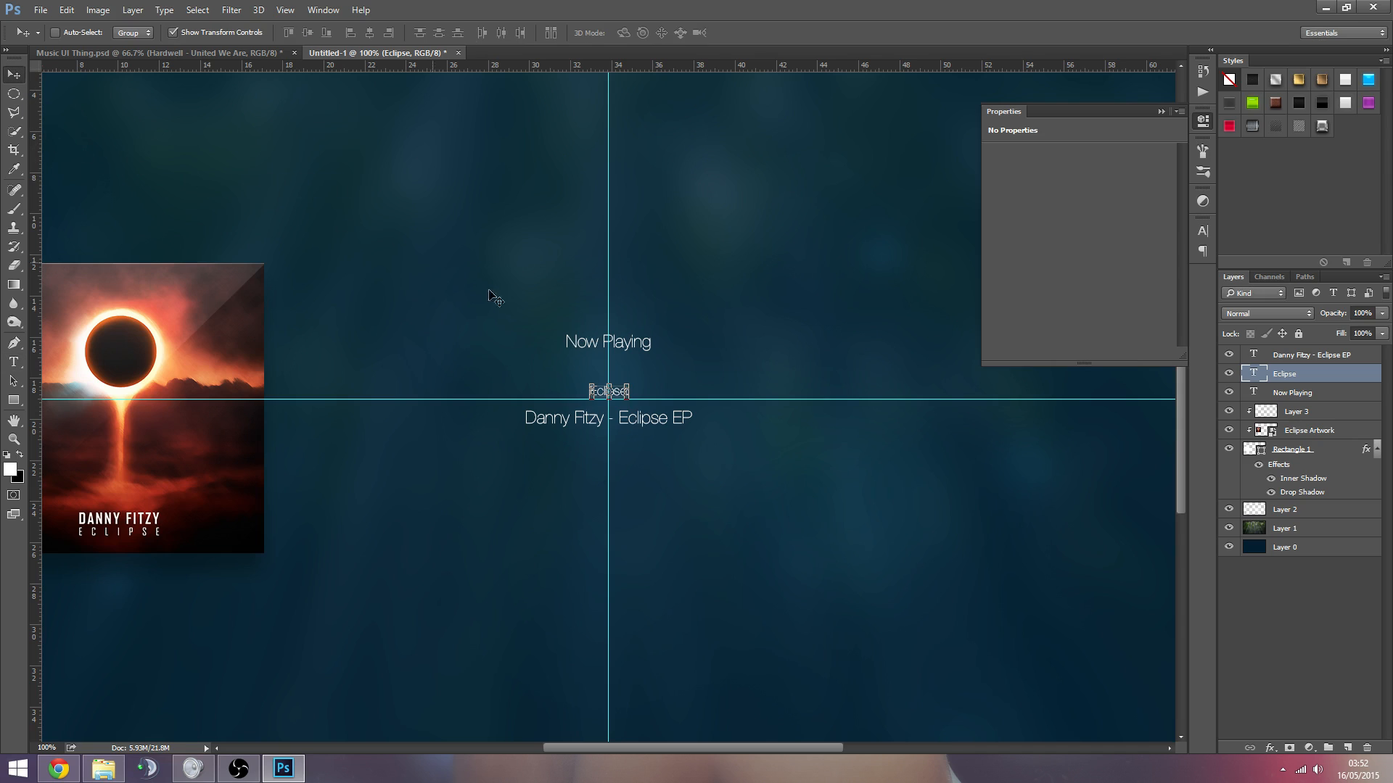
drag(746, 491, 717, 486)
Step: Compare the line spacing and font styles of the three track text lines in the Music UI Thing document at 100% zoom
click(190, 53)
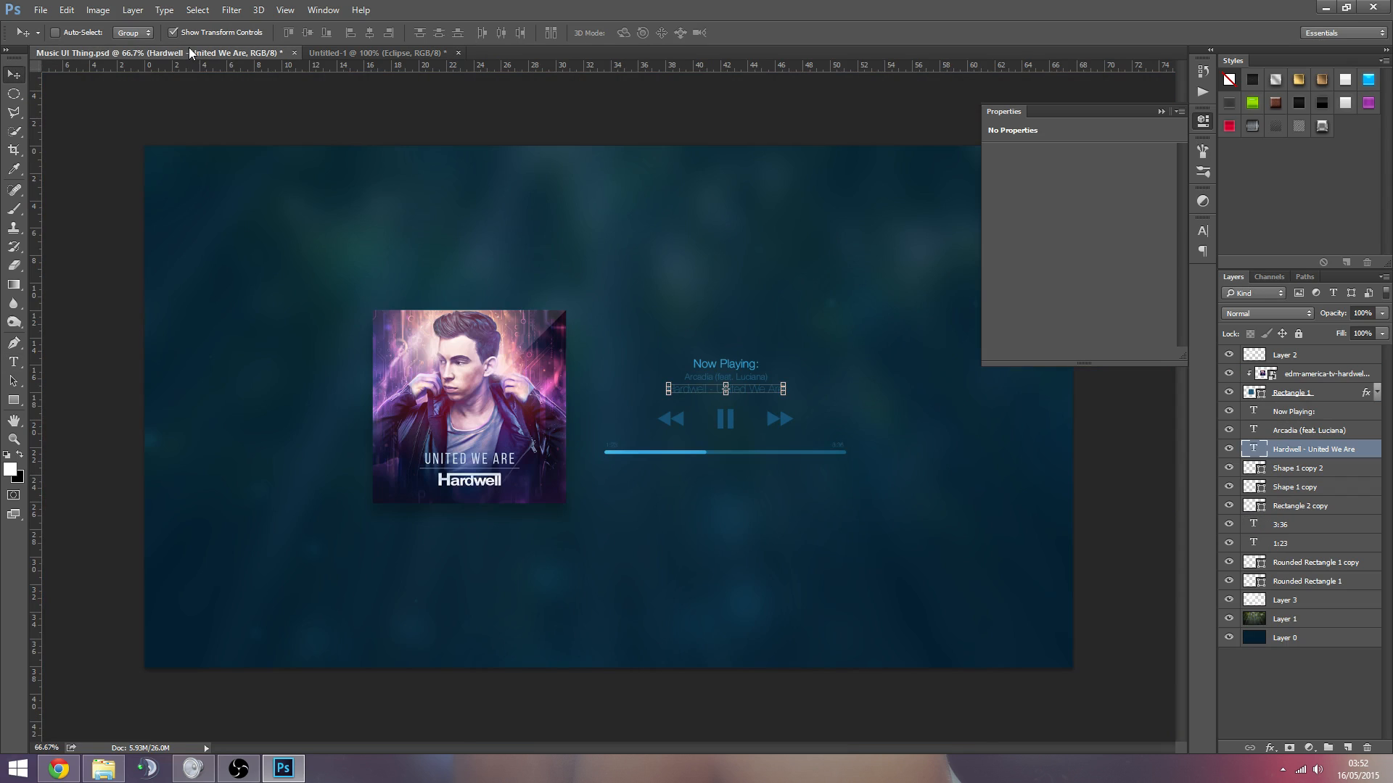
key(z)
click(685, 352)
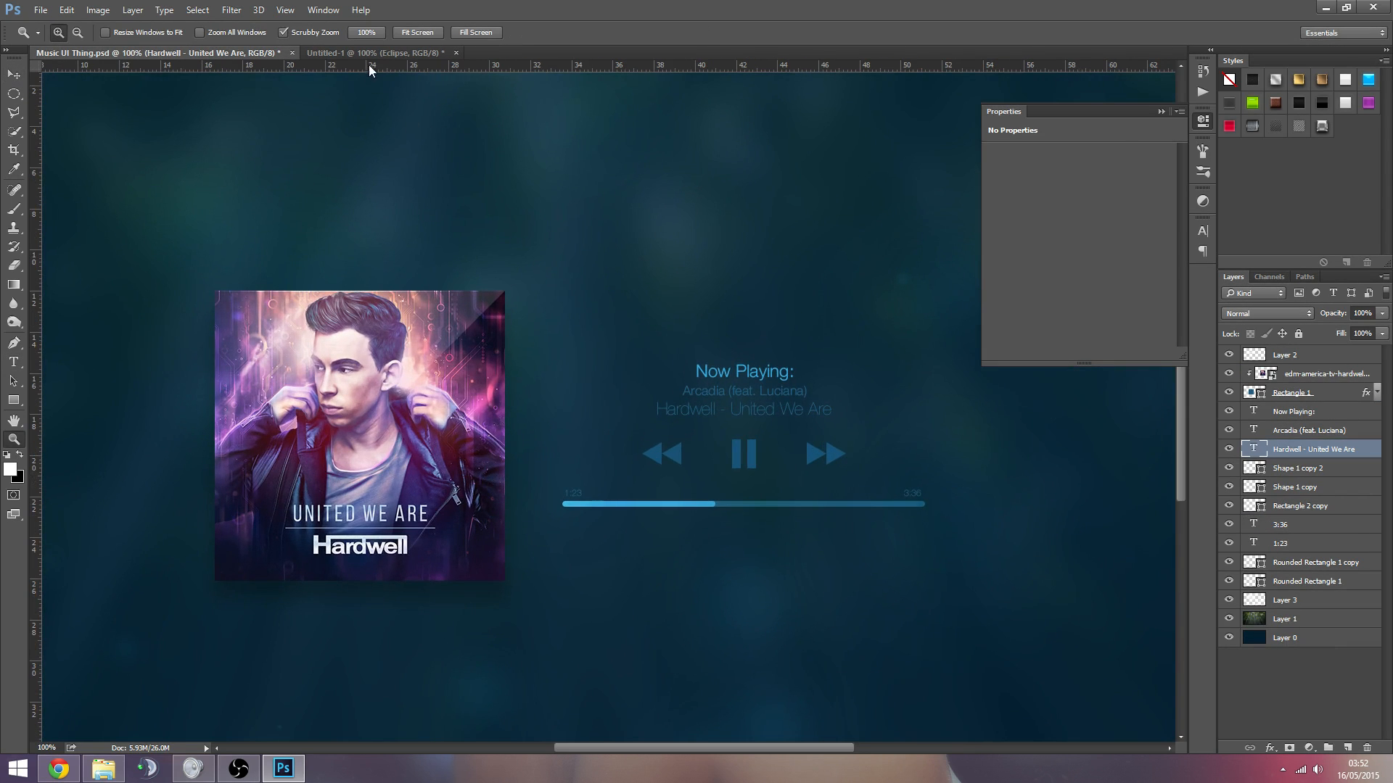
click(373, 53)
click(212, 52)
double_click(1257, 430)
double_click(1252, 412)
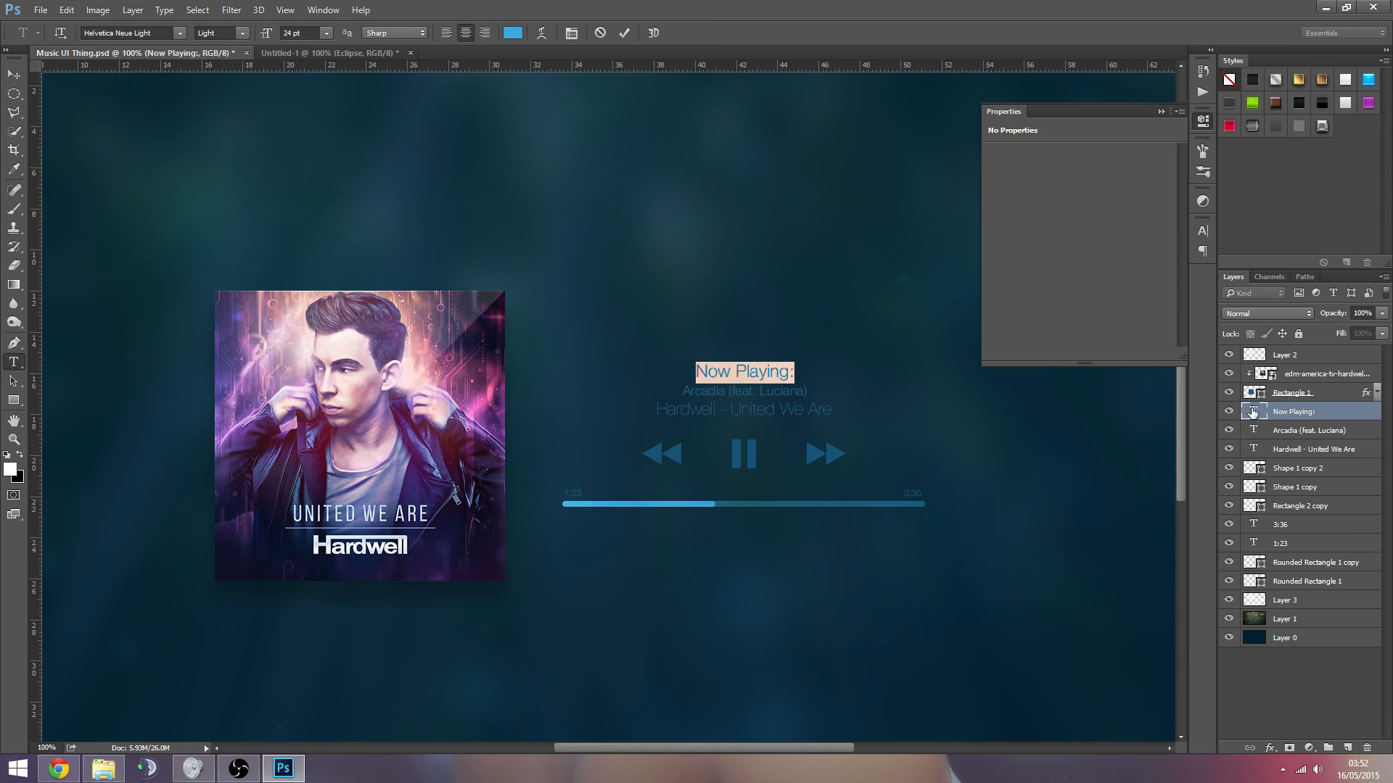
double_click(1254, 449)
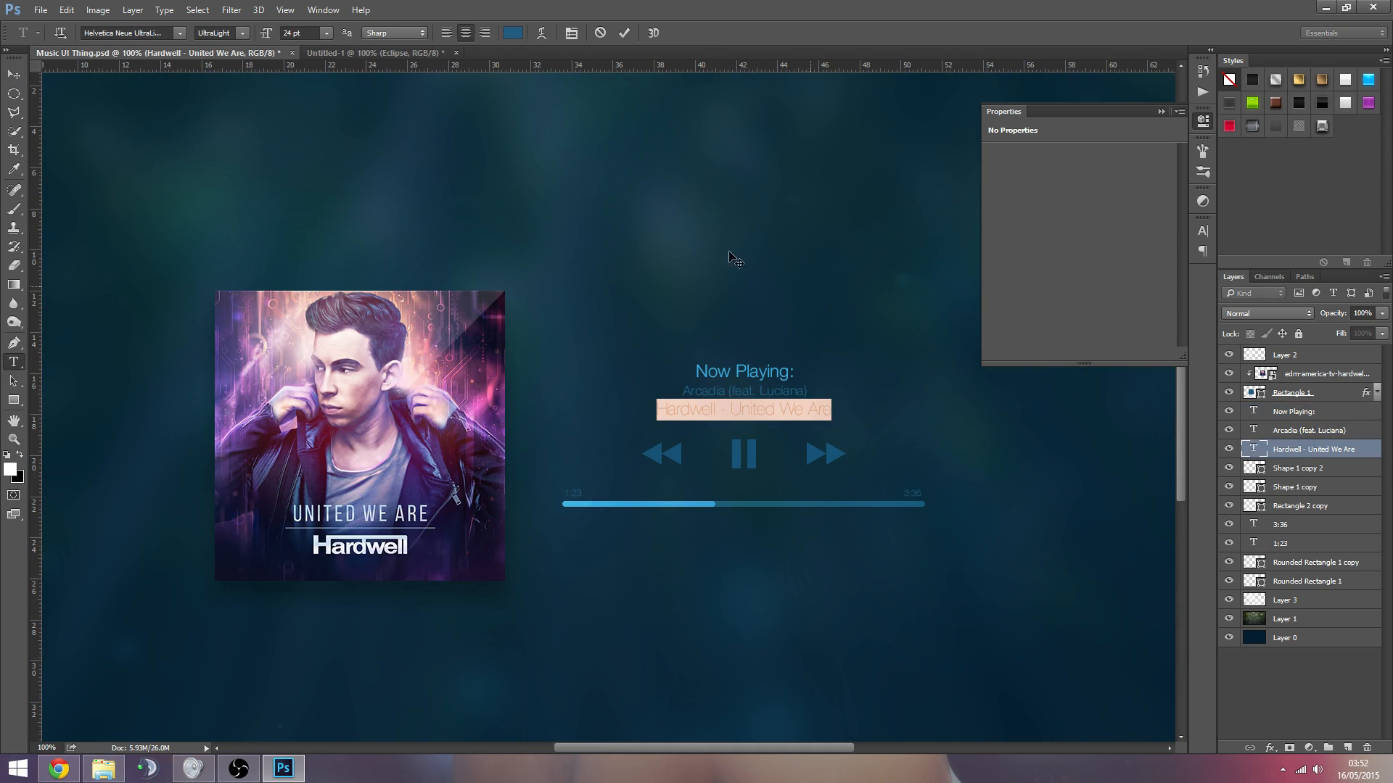
Step: Set the font style of the "Eclipse" and "Now Playing" texts in Untitled-1 to Helvetica Neue Light
click(314, 53)
key(z)
double_click(1253, 374)
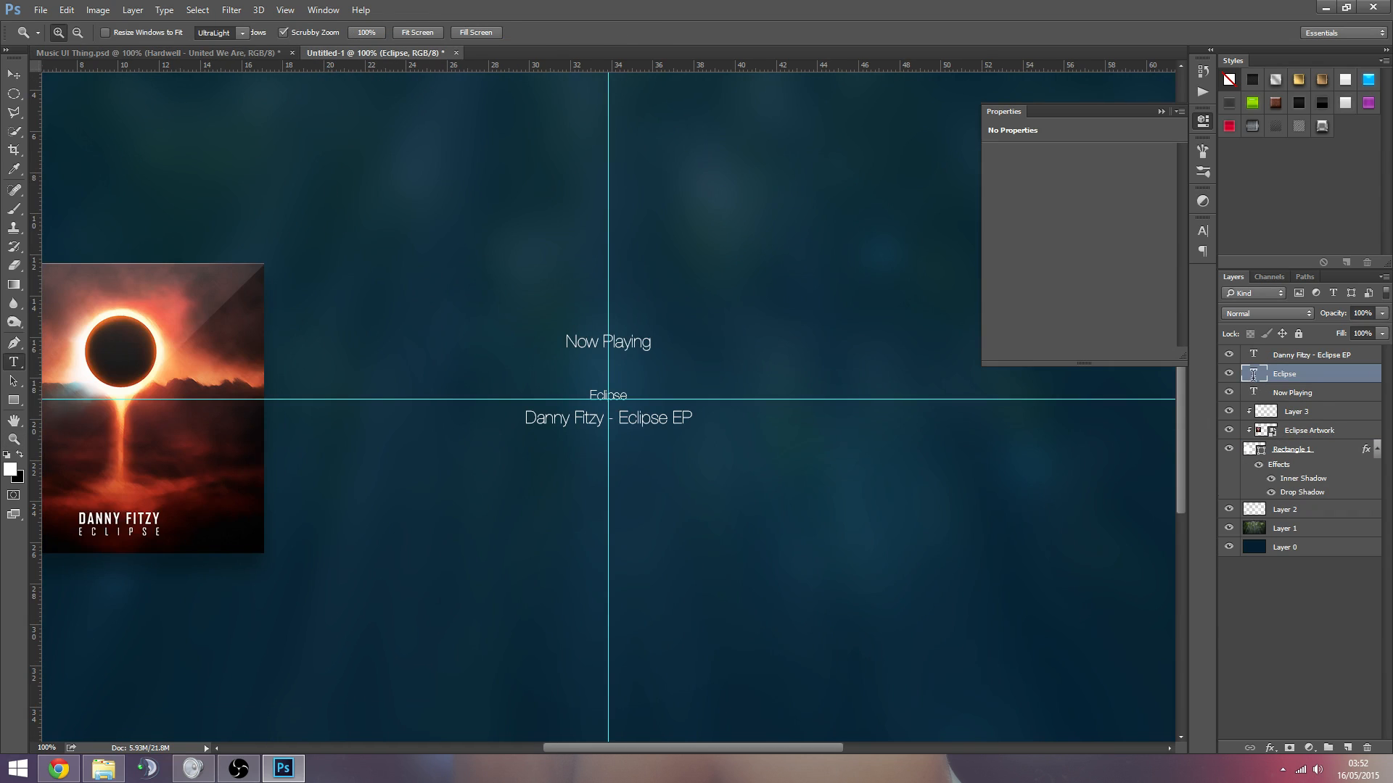
click(236, 31)
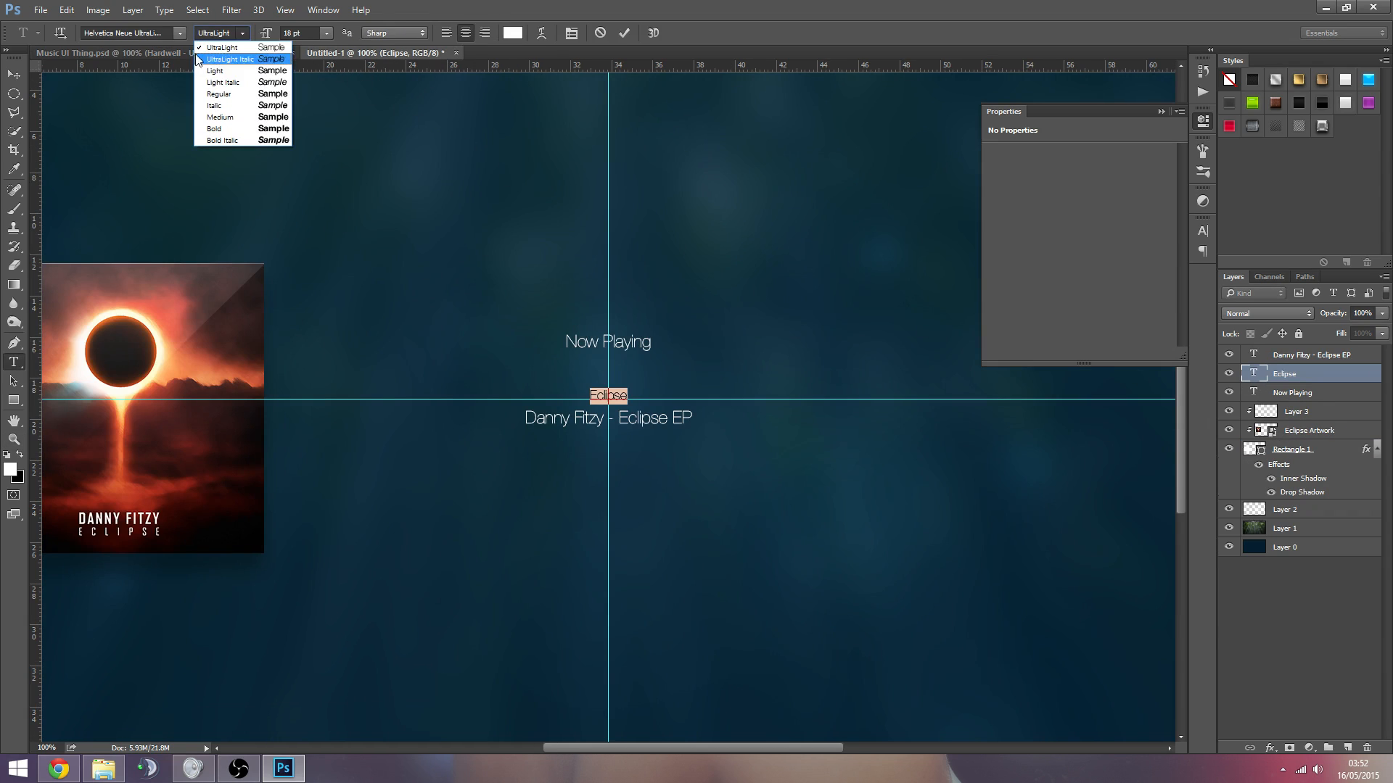
click(228, 69)
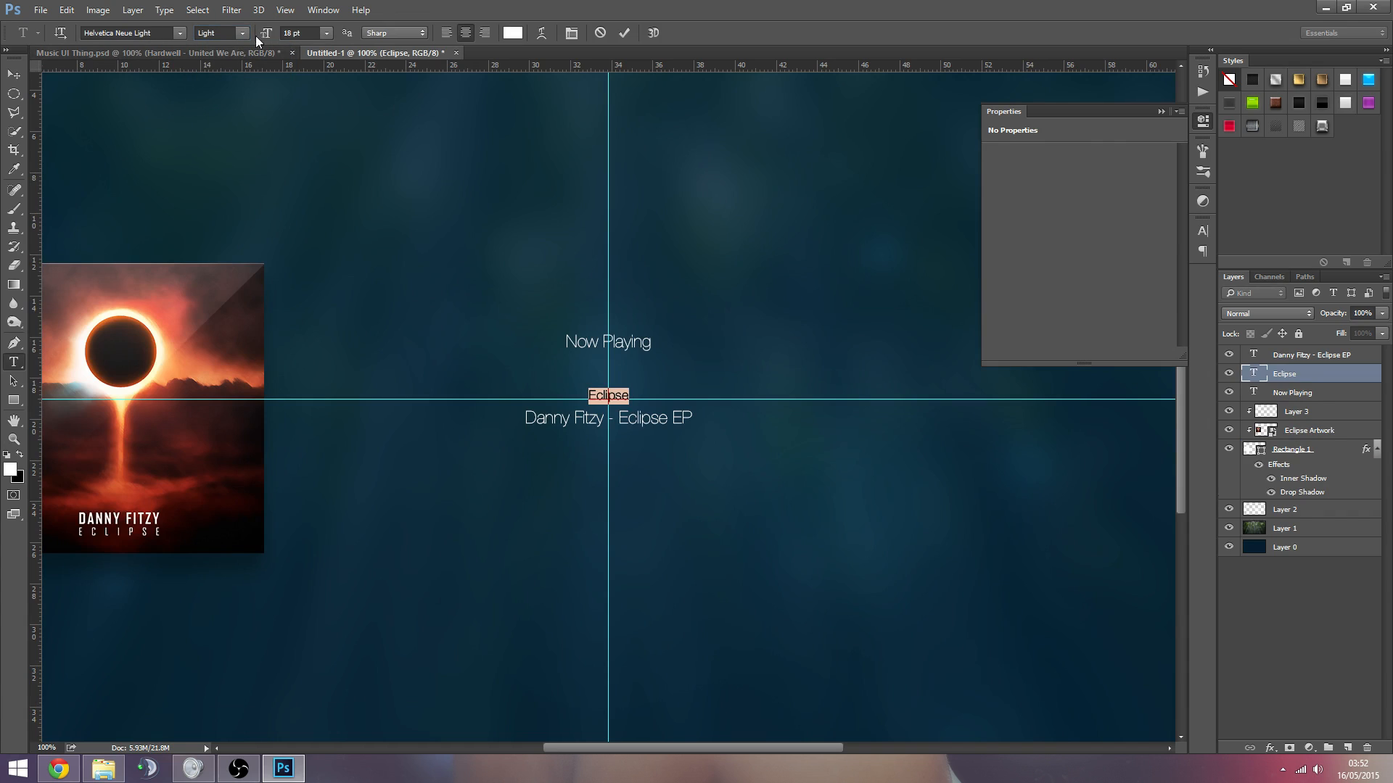
double_click(1252, 355)
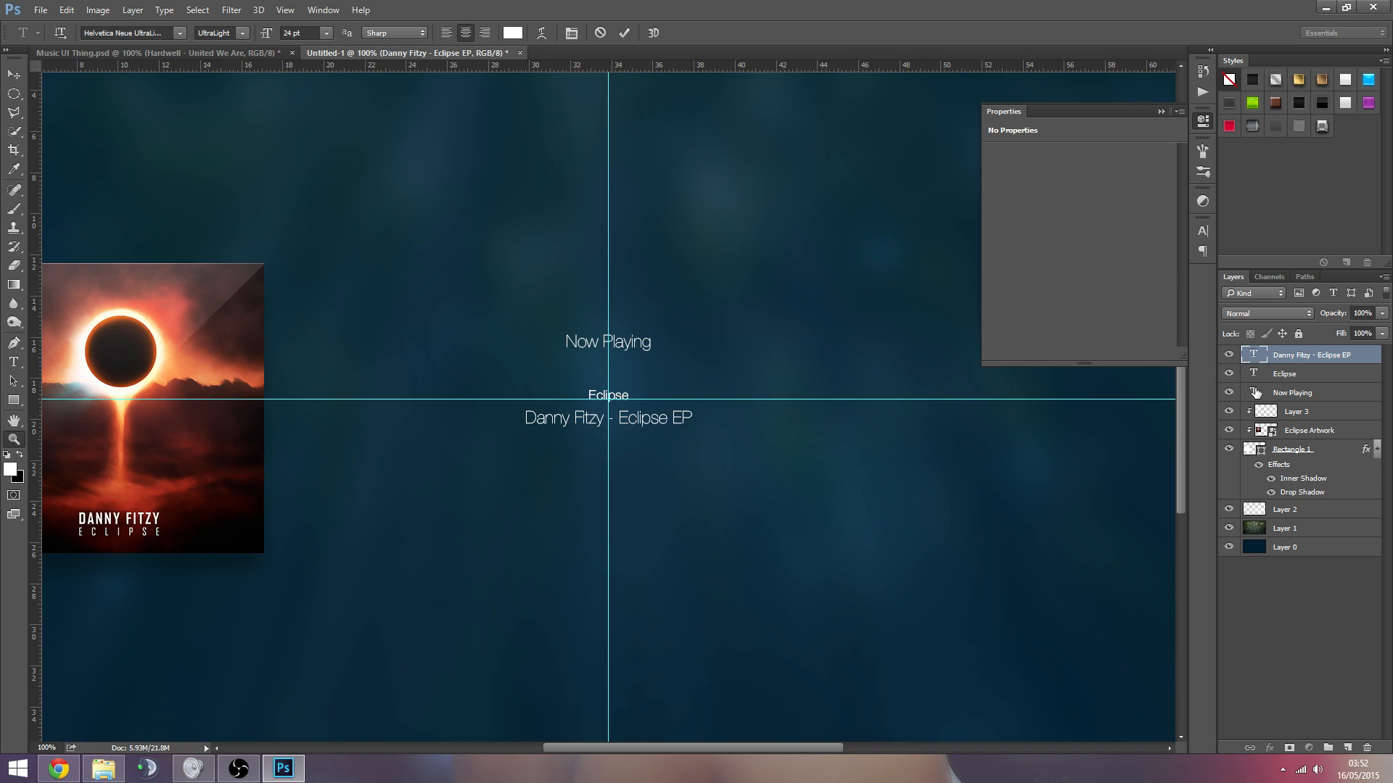
double_click(1253, 392)
click(236, 32)
click(253, 71)
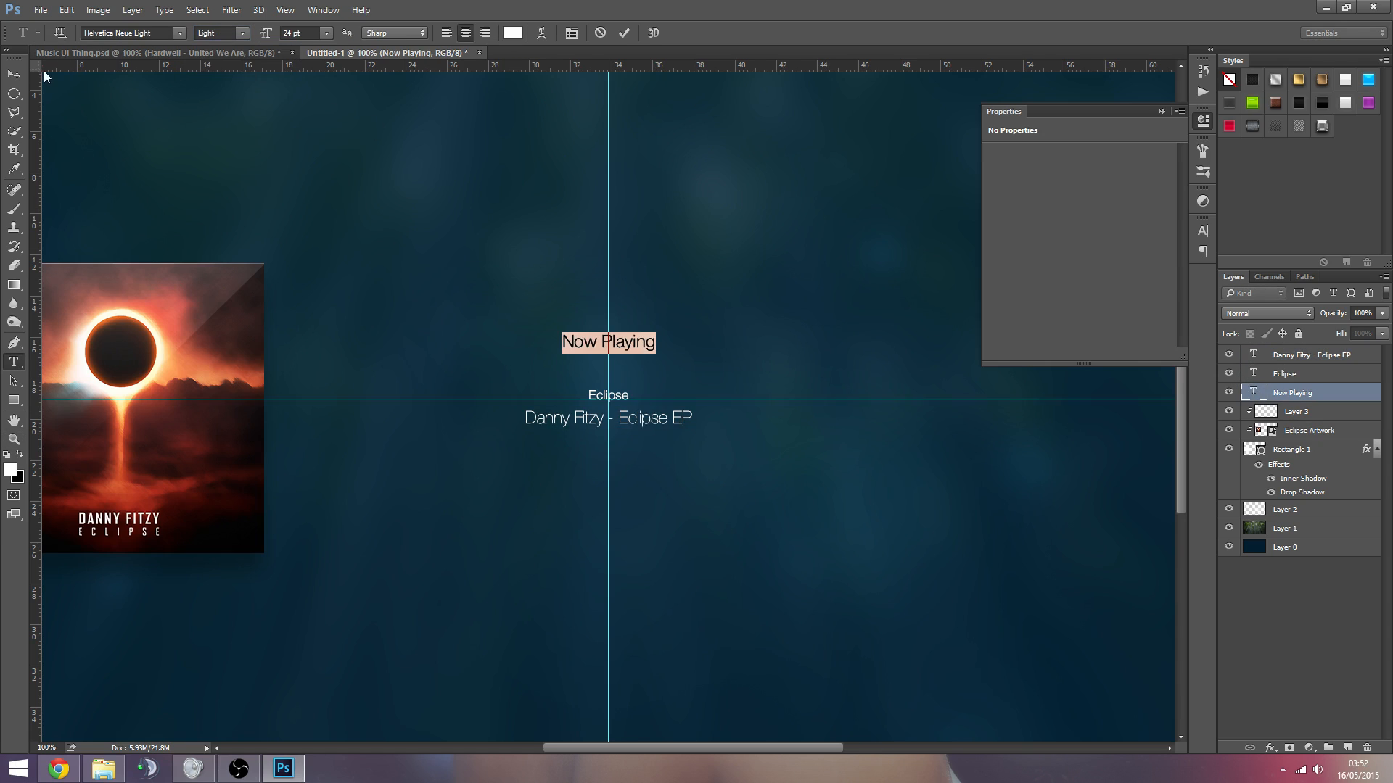
Step: Move "Now Playing" down close above "Eclipse" and tighten the spacing between the three text lines evenly
click(13, 74)
drag(535, 252, 797, 294)
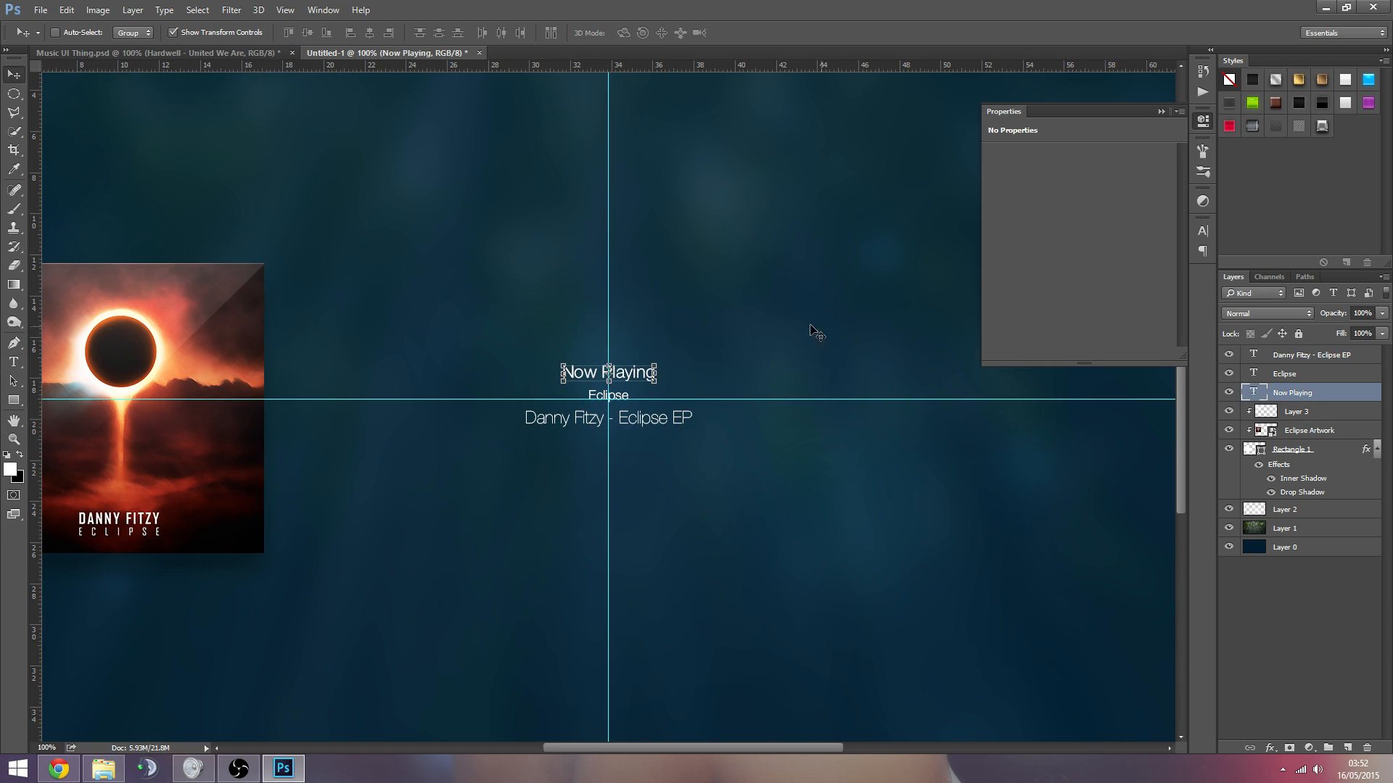
click(1313, 374)
drag(863, 482, 847, 485)
click(1311, 355)
key(z)
click(593, 388)
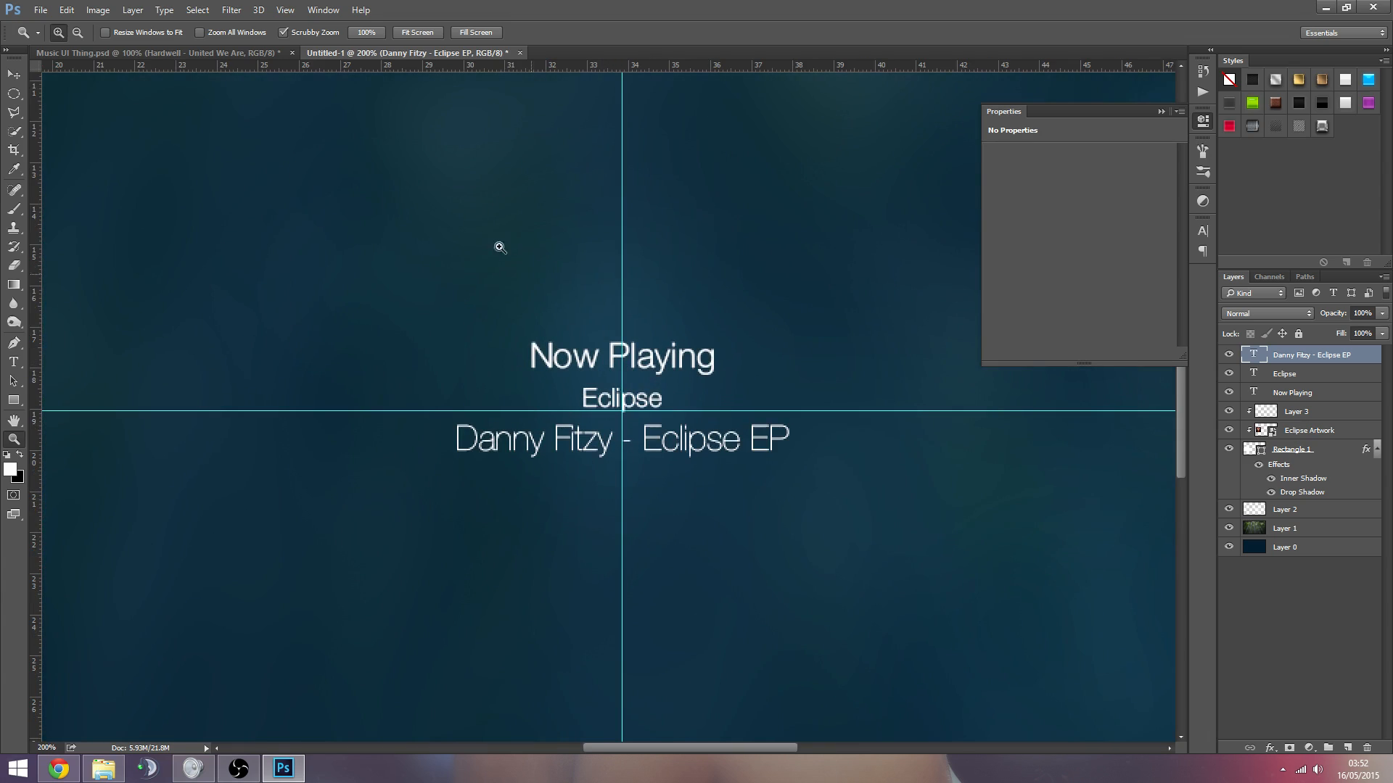
click(14, 74)
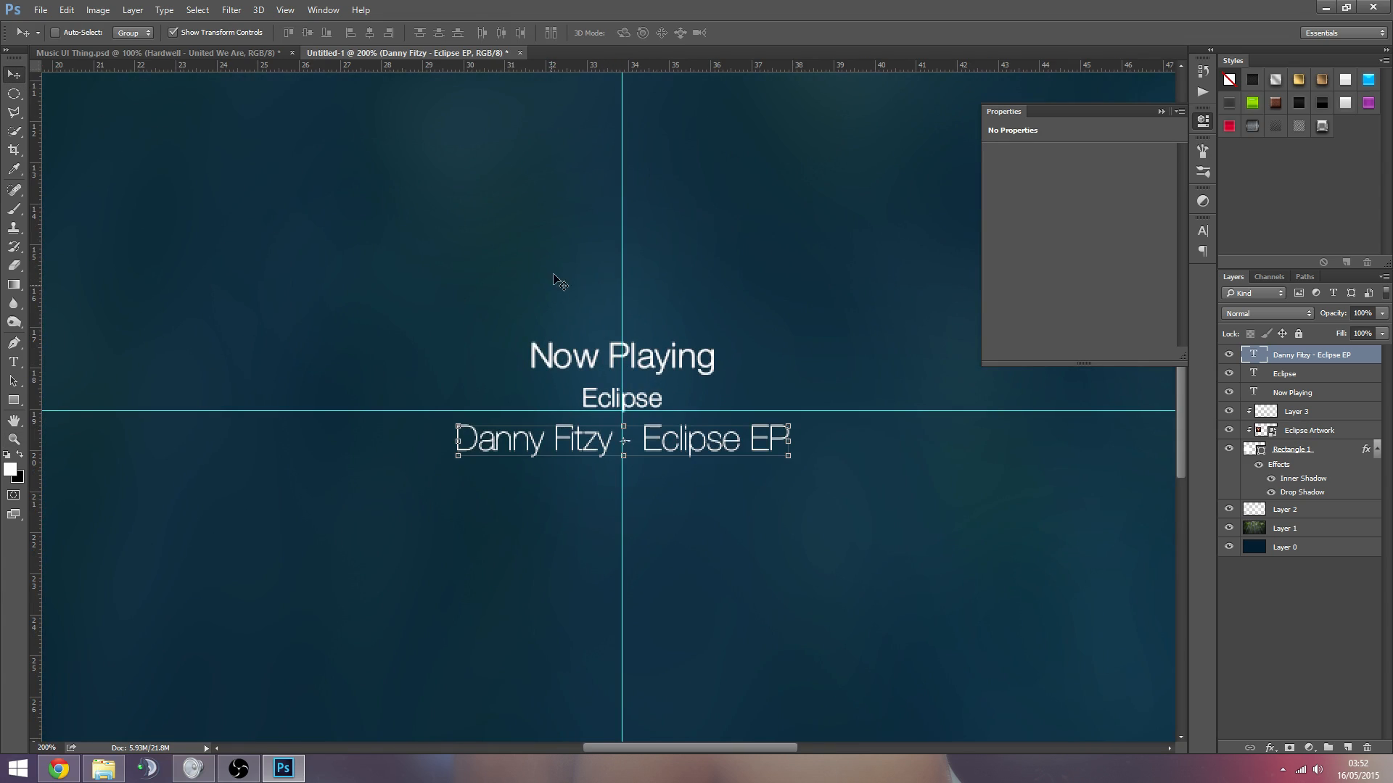
Step: Compare with the Music UI Thing document and add a colon to the end of the "Now Playing" text
click(235, 53)
click(384, 53)
double_click(1255, 355)
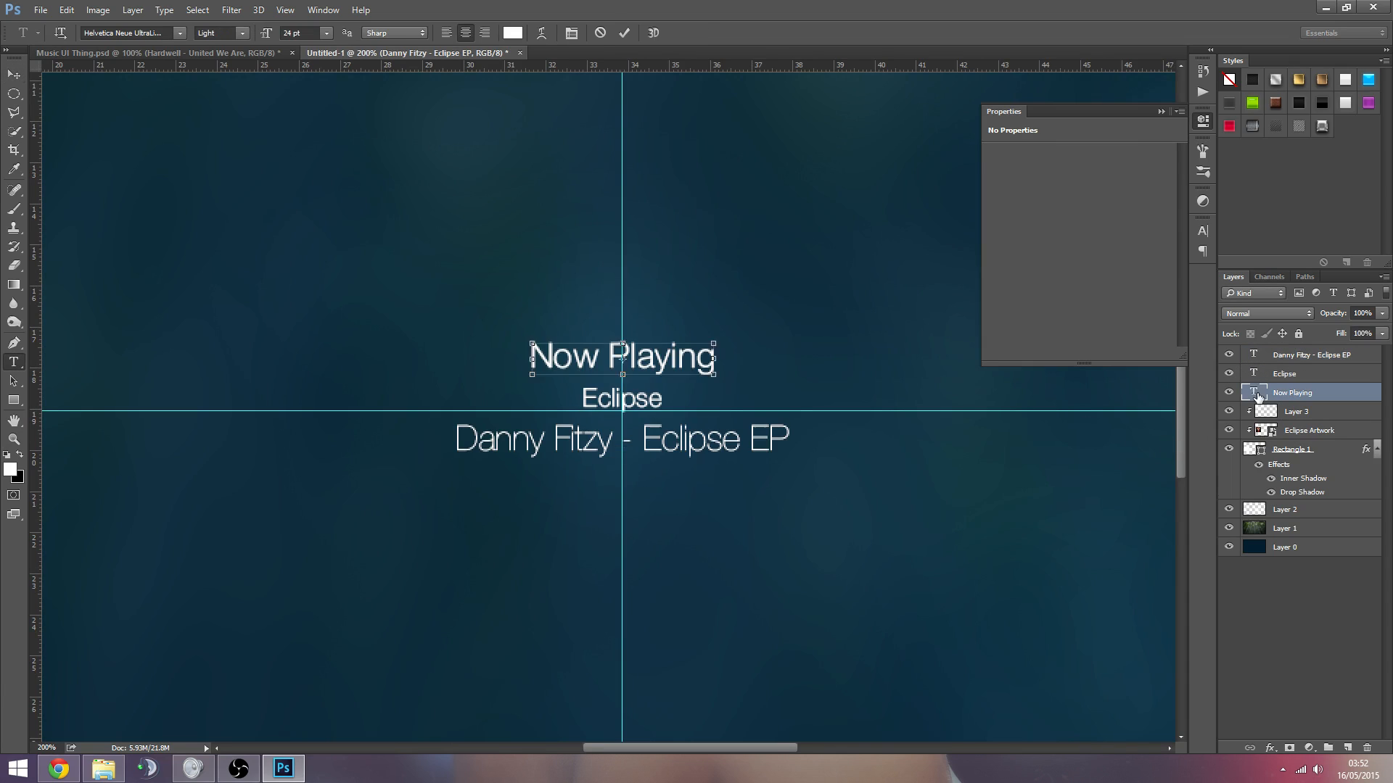
double_click(1255, 392)
click(720, 357)
text(:)
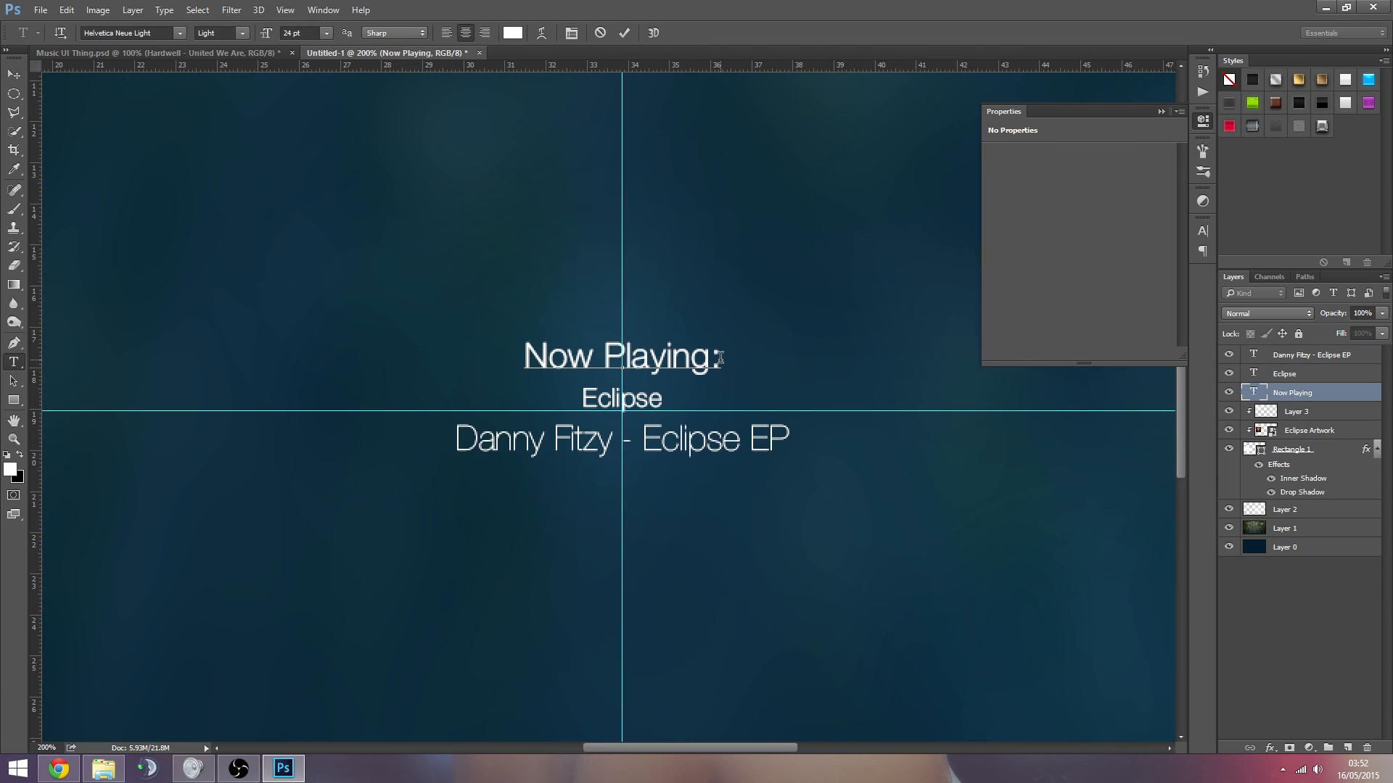
click(13, 74)
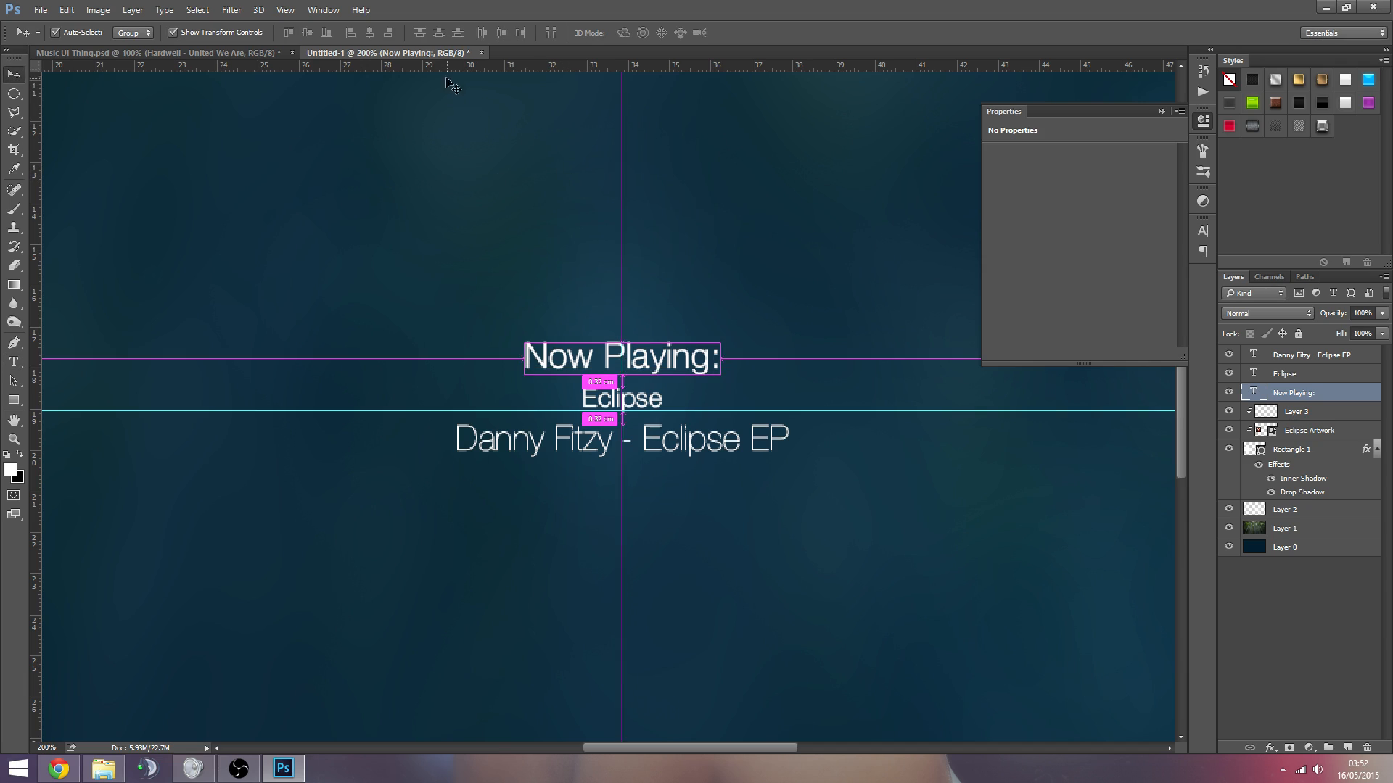
click(1321, 376)
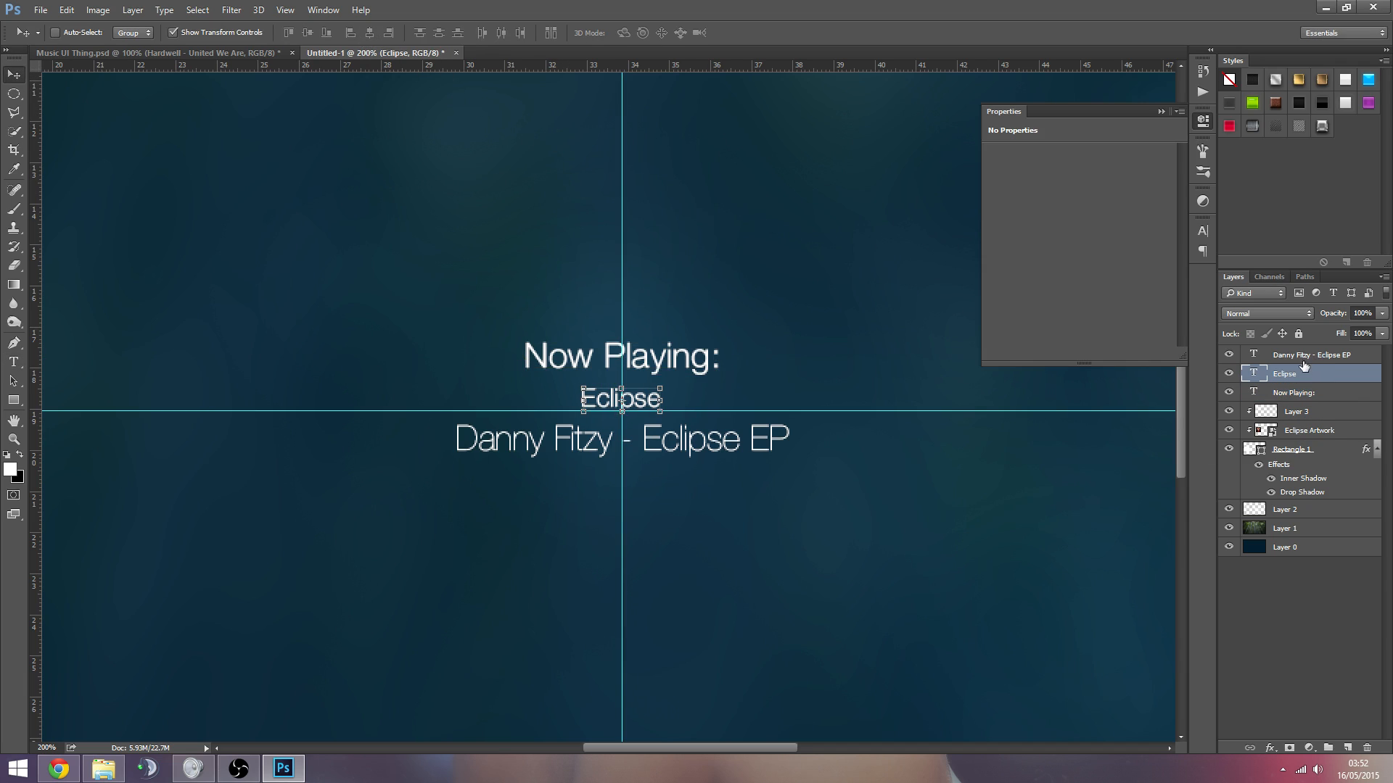
Step: Centre the artist and album text line horizontally on the canvas and check its spacing from "Eclipse"
click(1292, 359)
key(ctrl+a)
click(368, 34)
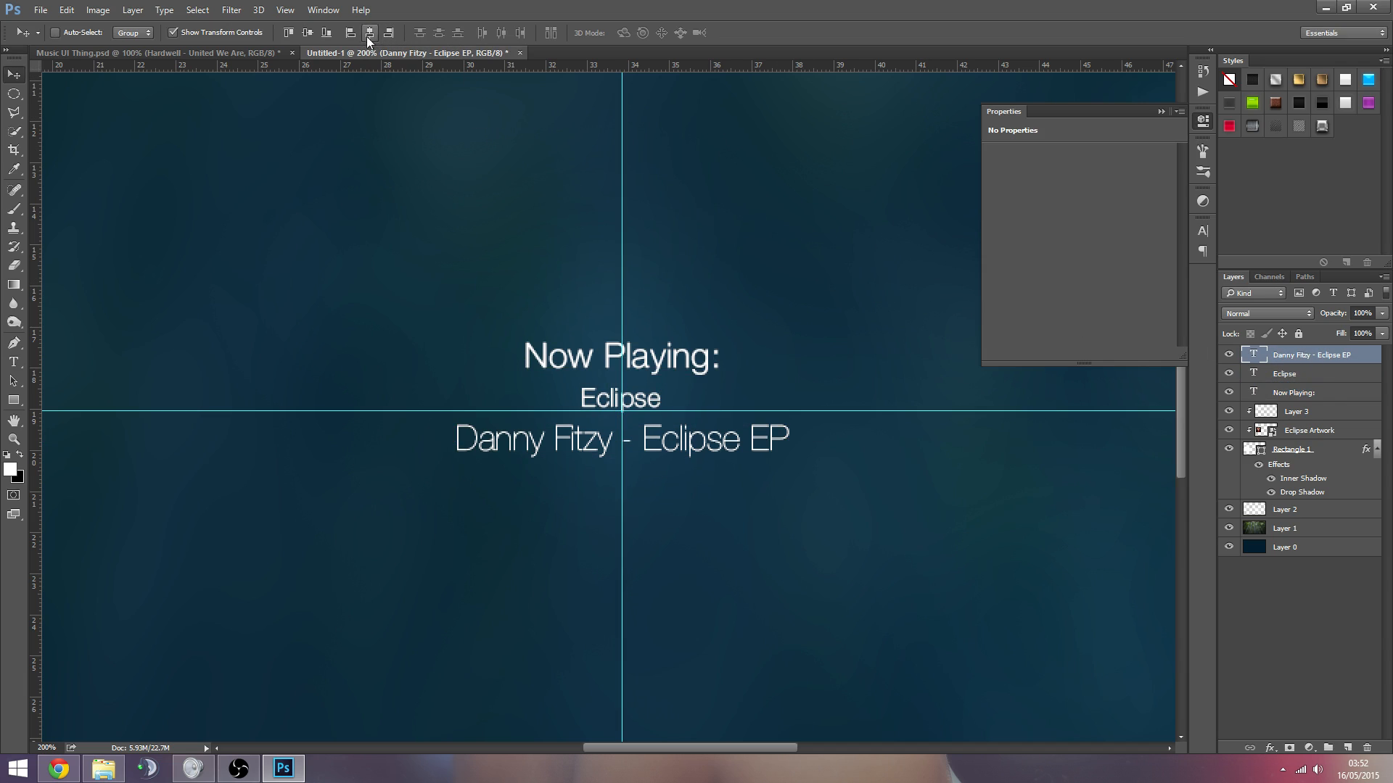
key(ctrl+d)
click(305, 32)
drag(714, 435, 714, 465)
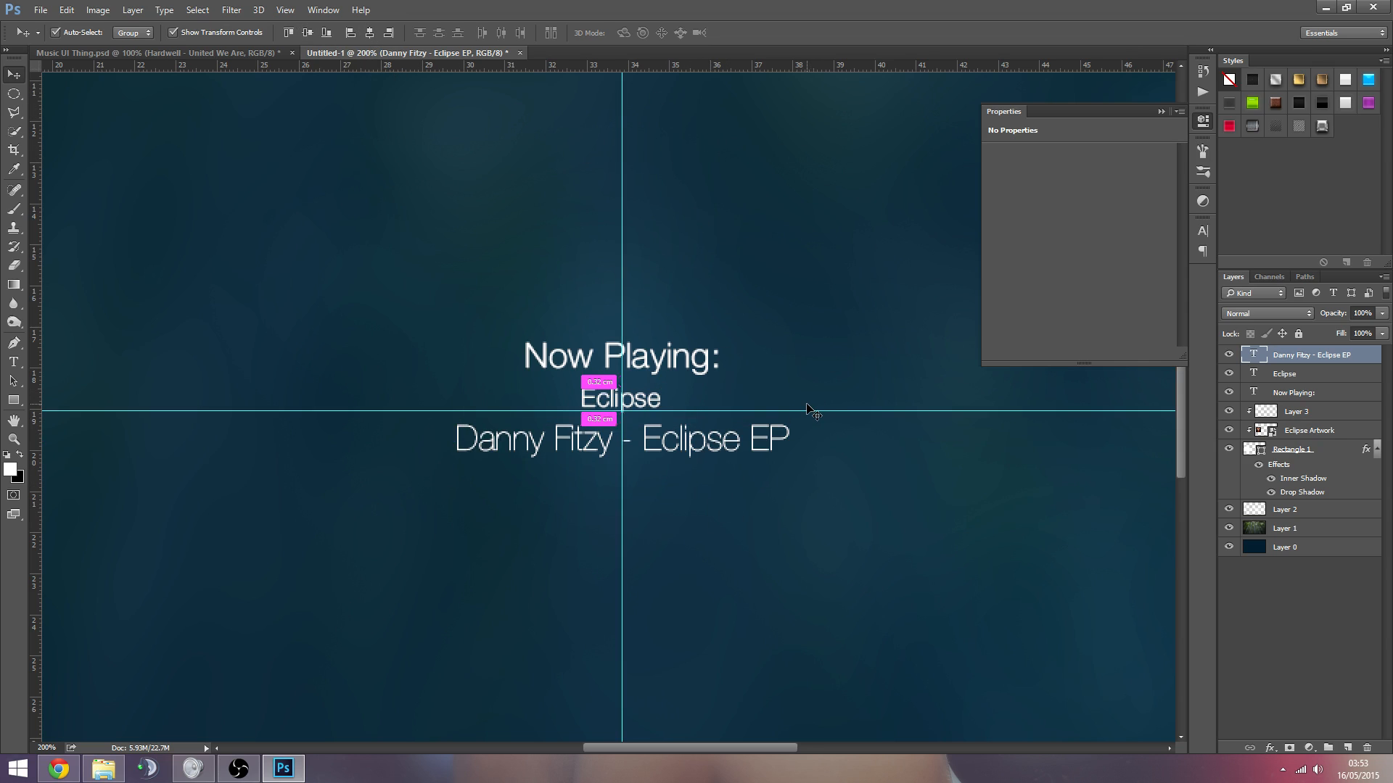
key(ctrl+d)
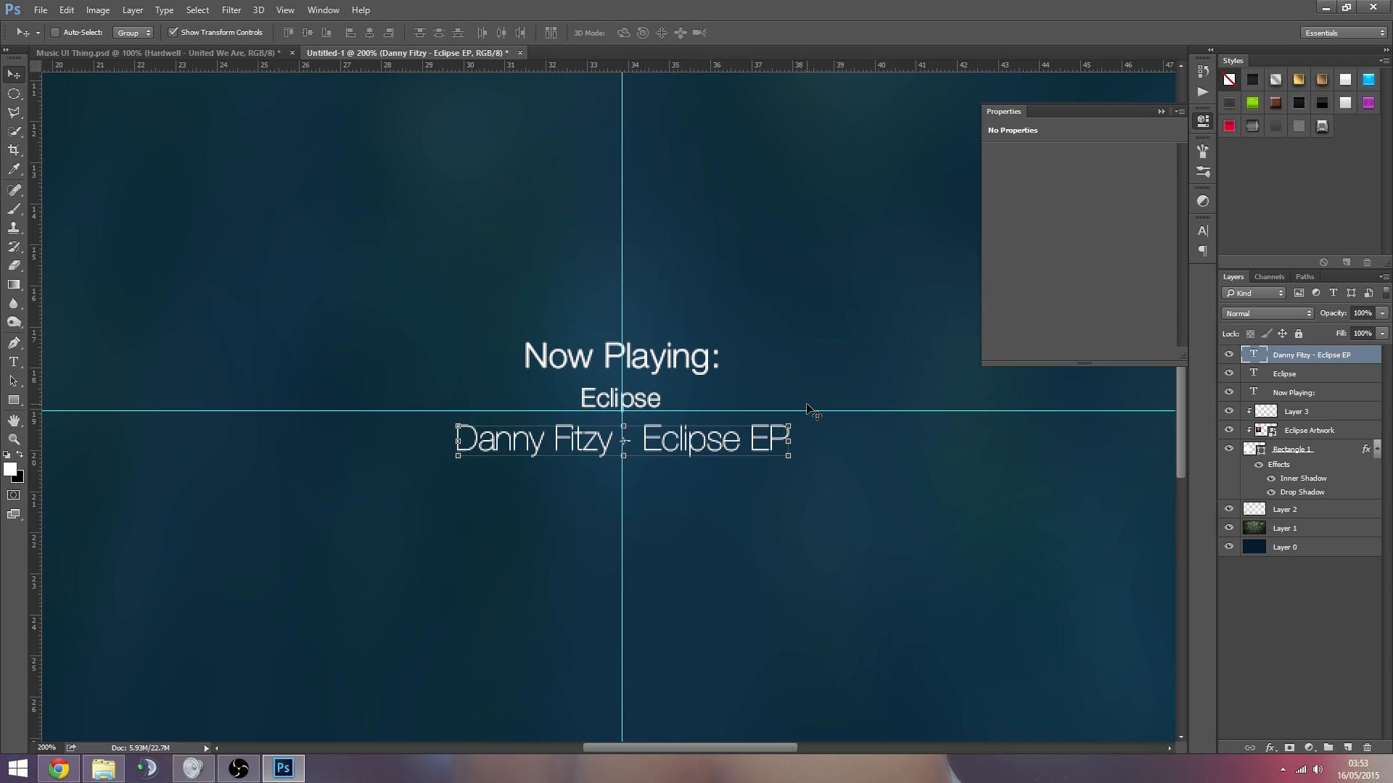
Step: Collapse the Rectangle 1 effects list and set the blend mode of the three text layers to Overlay
click(1246, 624)
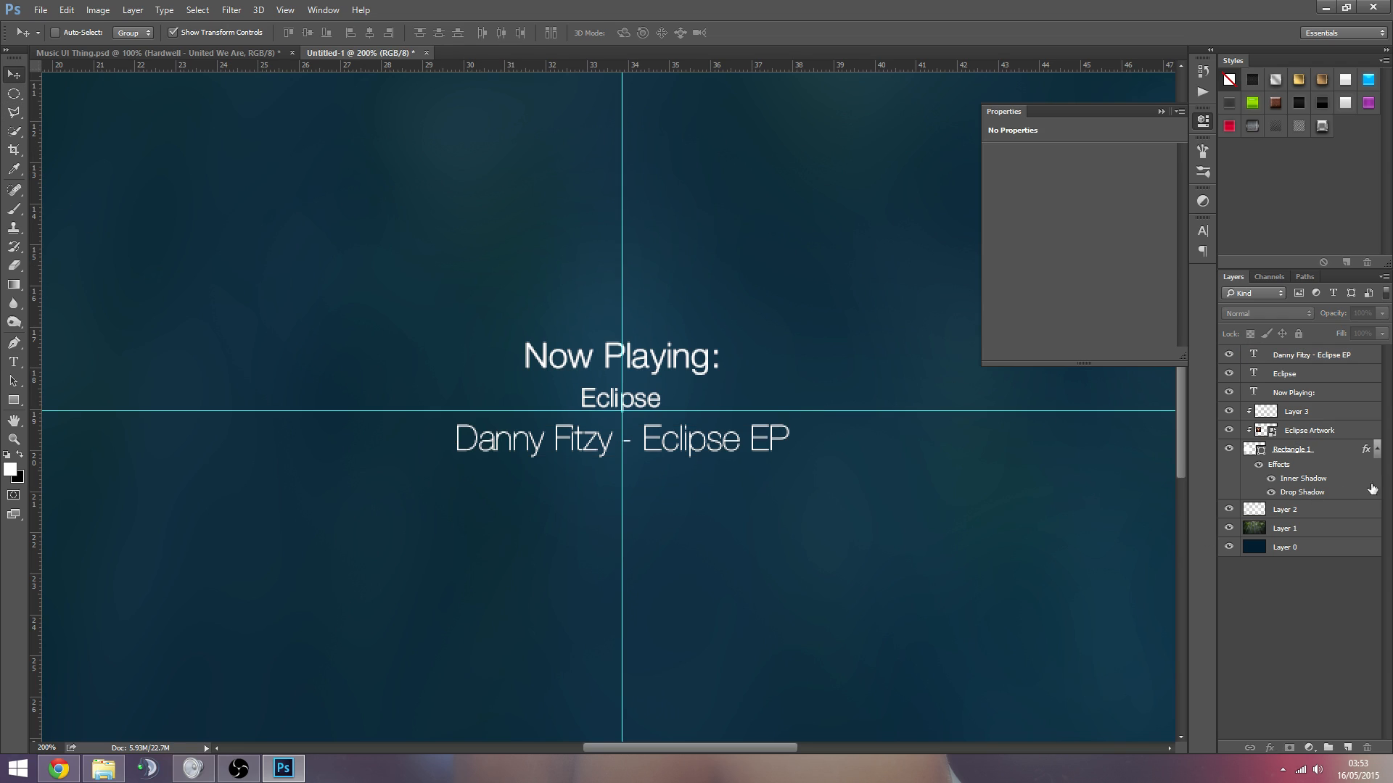
click(1378, 453)
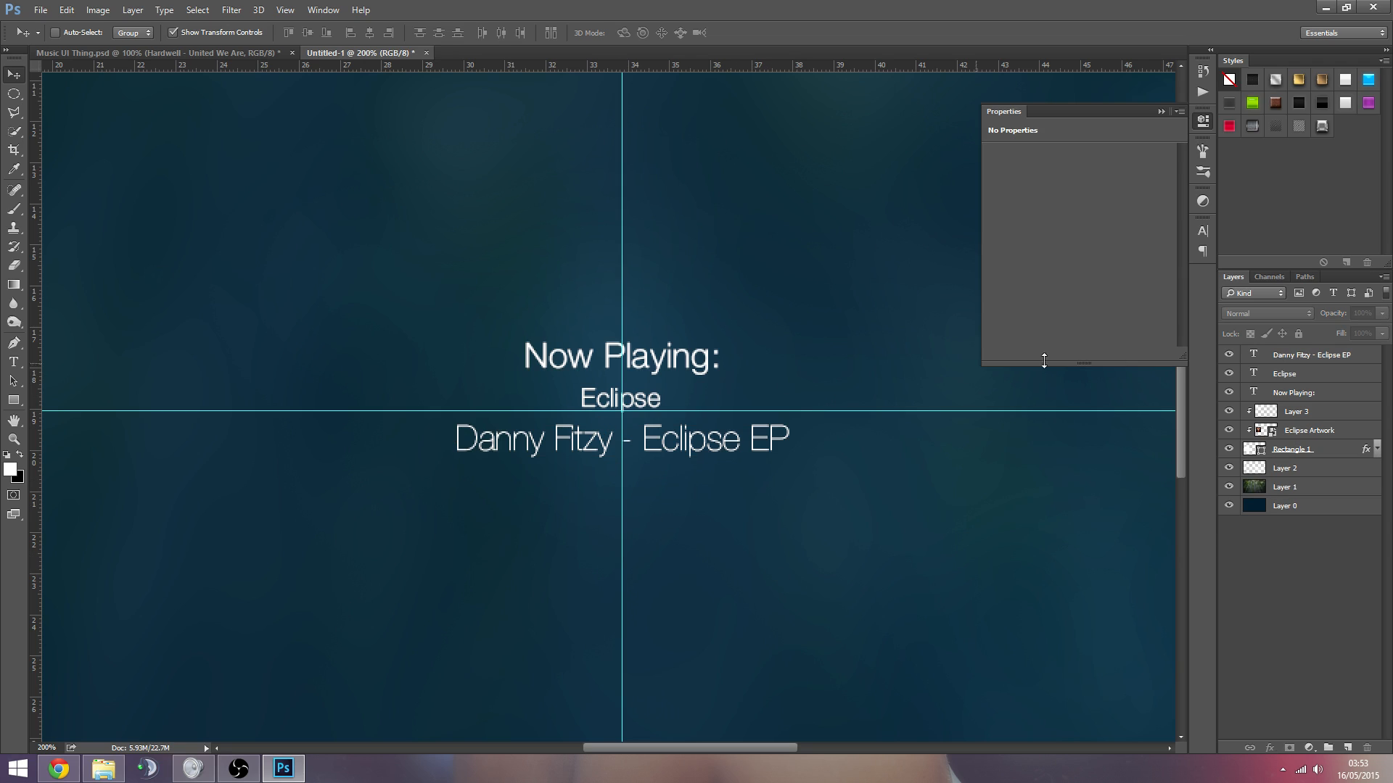
click(1298, 360)
shift+click(1293, 393)
click(1267, 314)
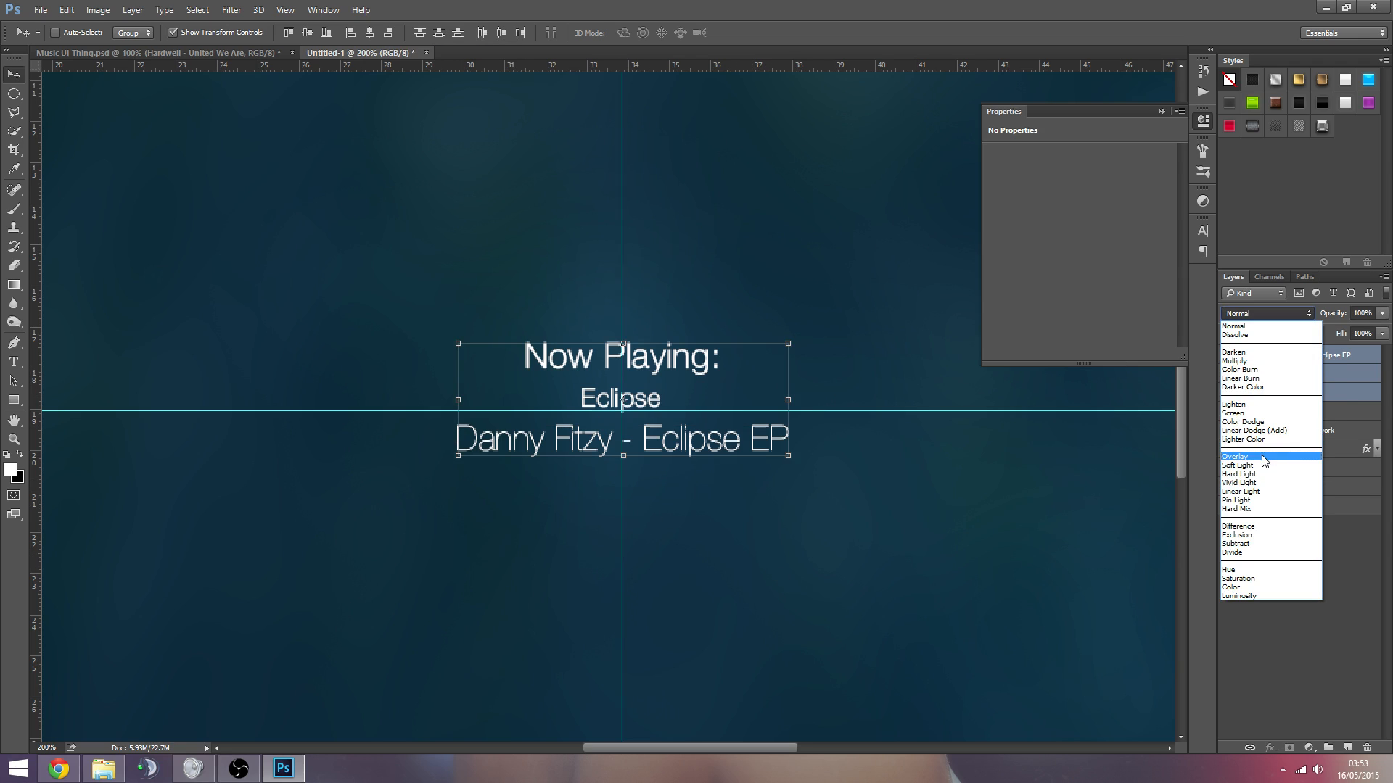
click(1248, 459)
click(1306, 615)
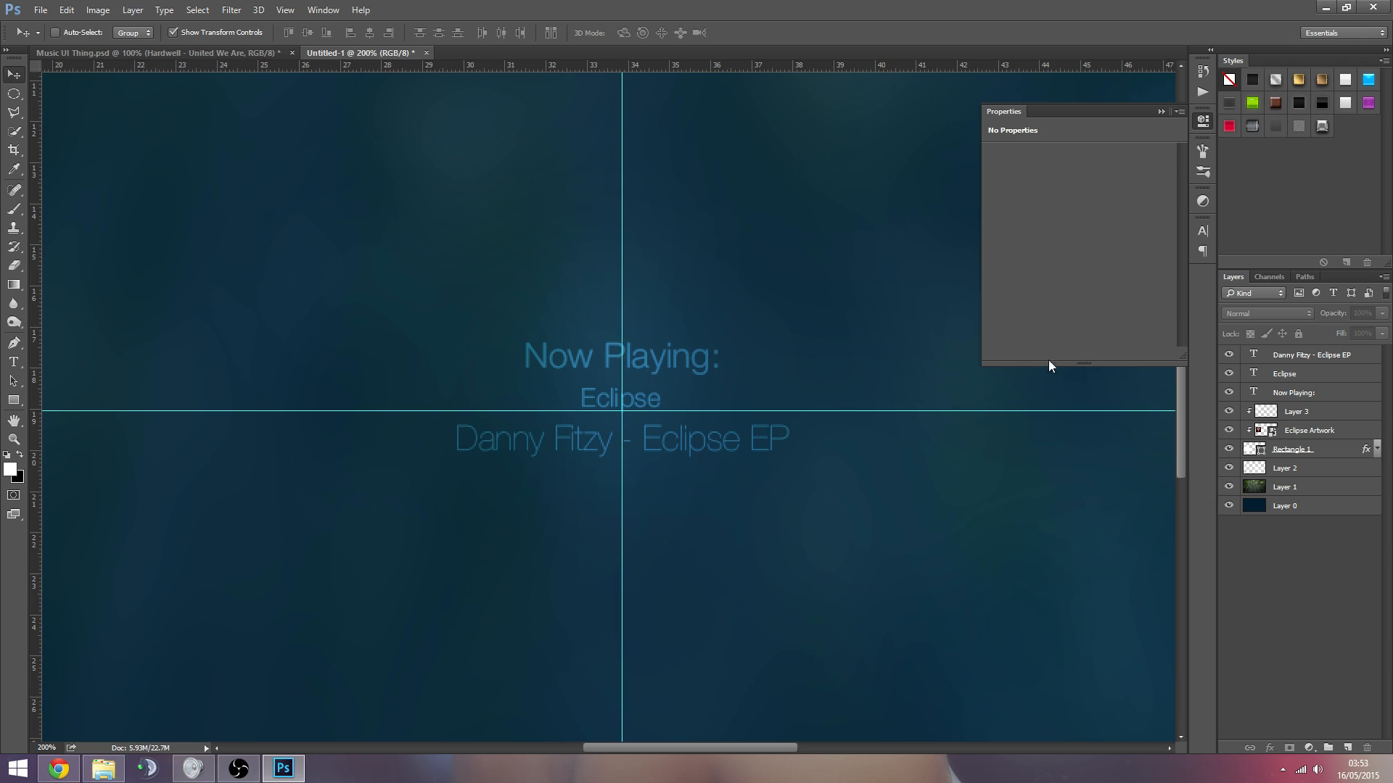
Step: Draw a thin white rounded rectangle about 494 px by 9 px below the text lines as the progress bar
click(1161, 111)
drag(1181, 369, 1181, 391)
key(z)
alt+click(698, 267)
click(721, 382)
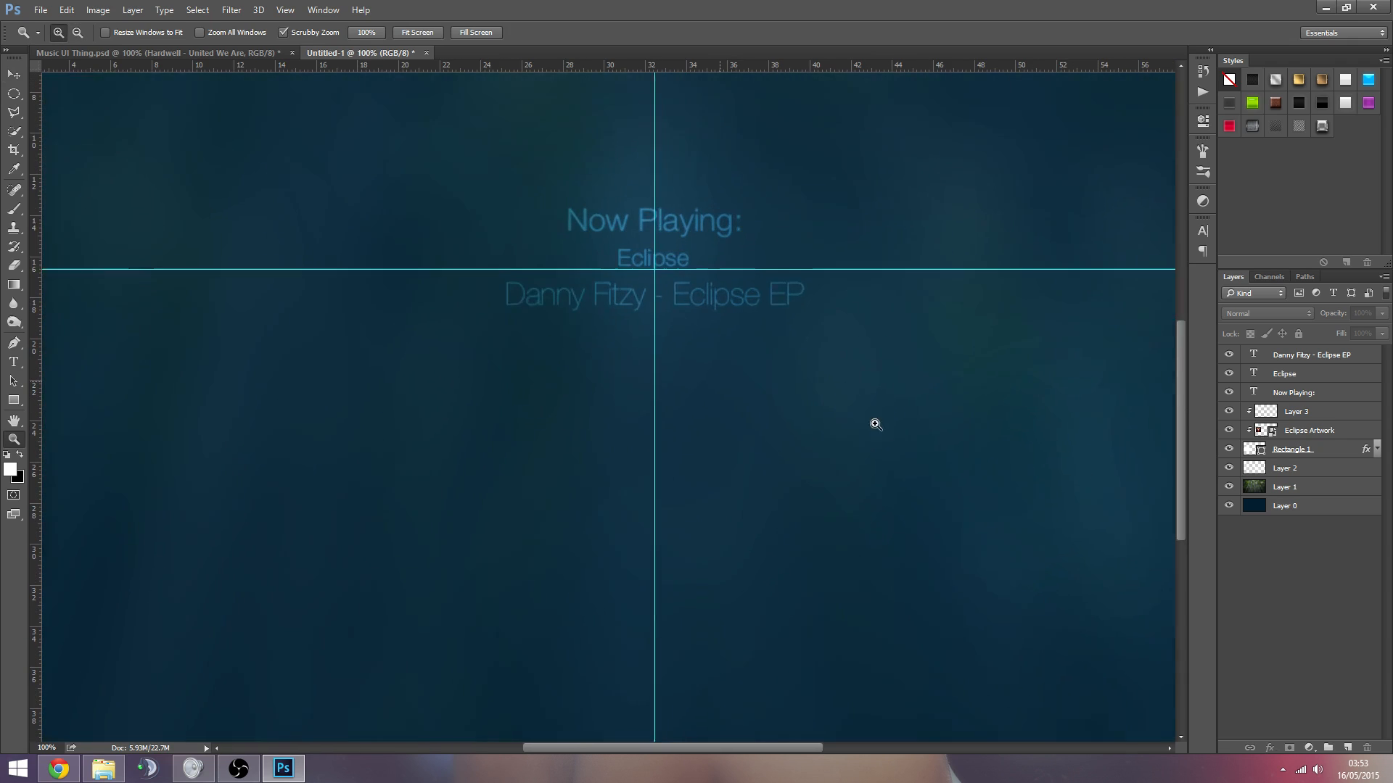
alt+click(852, 422)
click(19, 405)
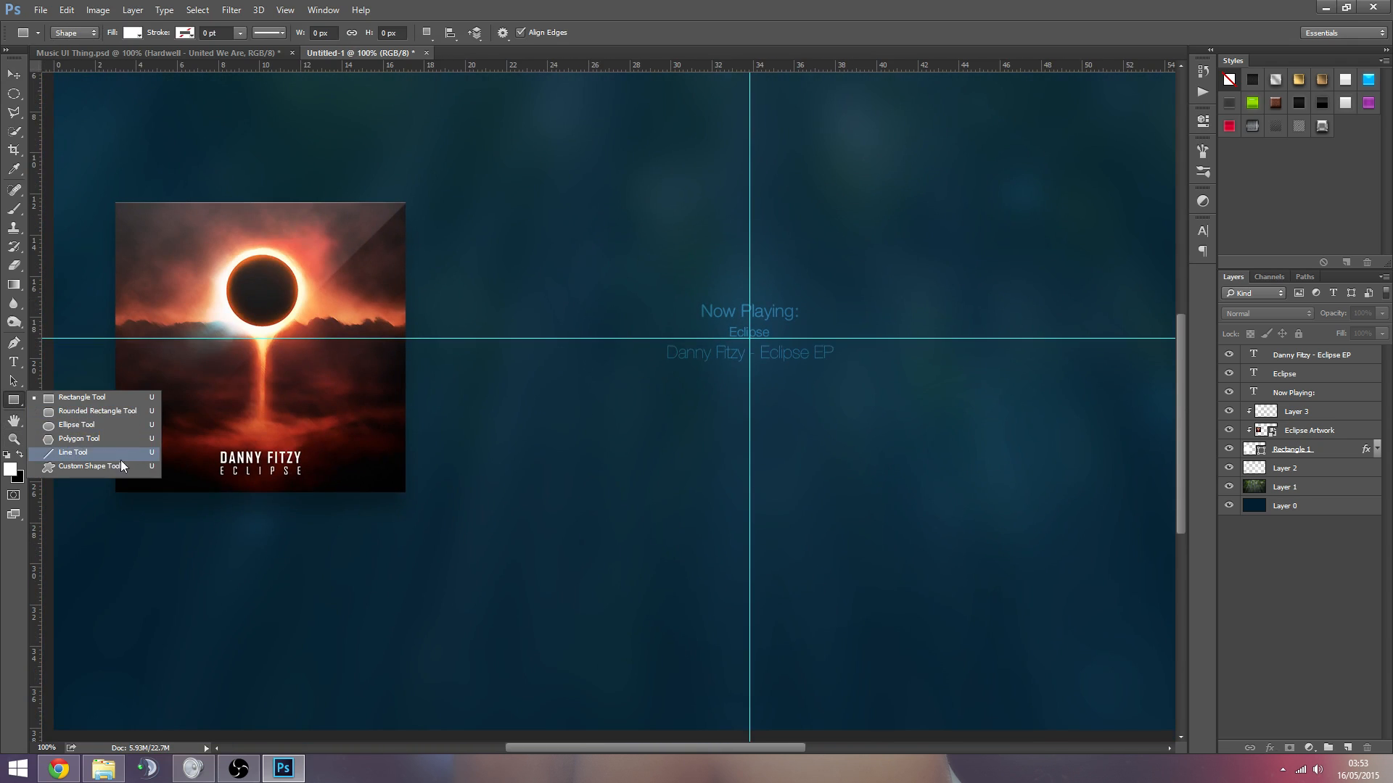
click(100, 411)
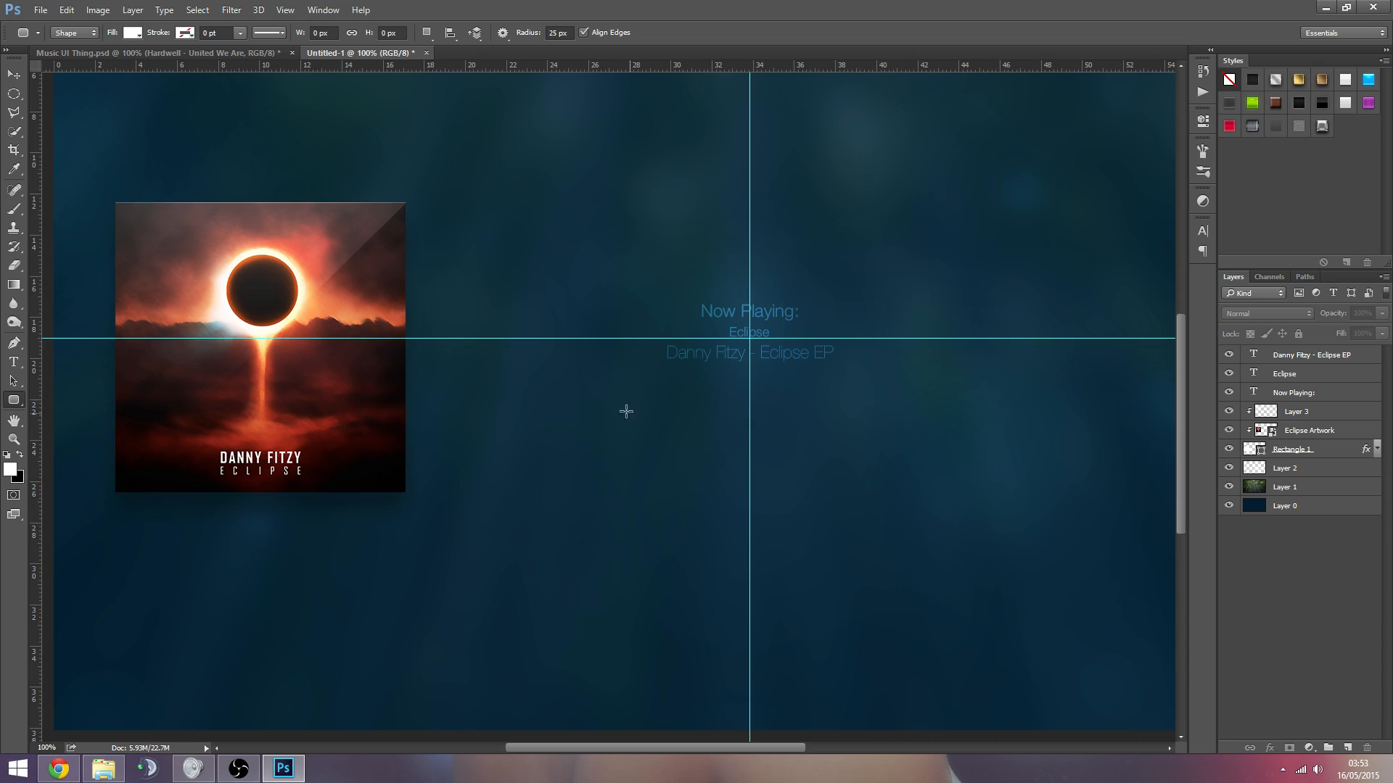
drag(622, 411, 978, 414)
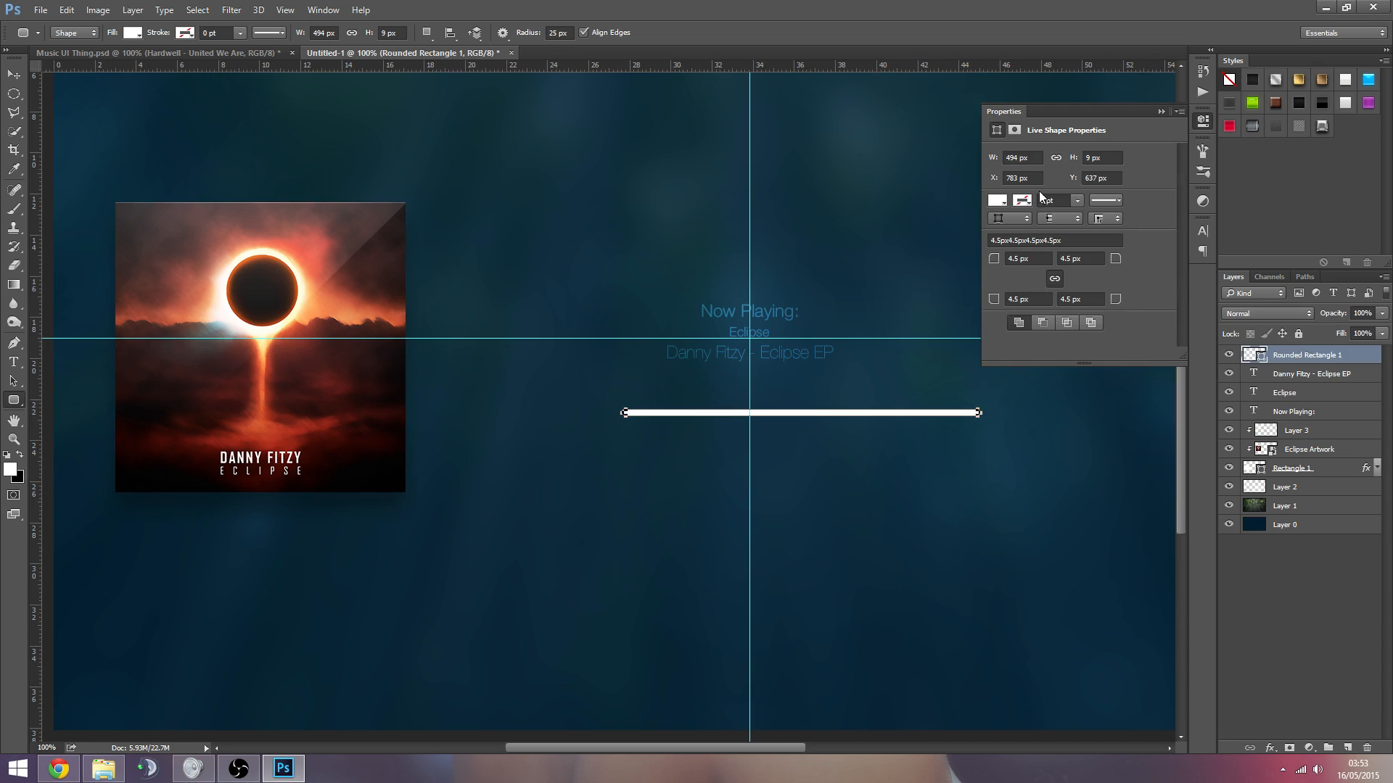
Step: Set the rounded rectangle's size to 500 px wide and 8 px high
click(1038, 158)
text(500)
click(1108, 158)
text(8)
key(Return)
Step: Centre the rounded rectangle horizontally on the canvas
key(v)
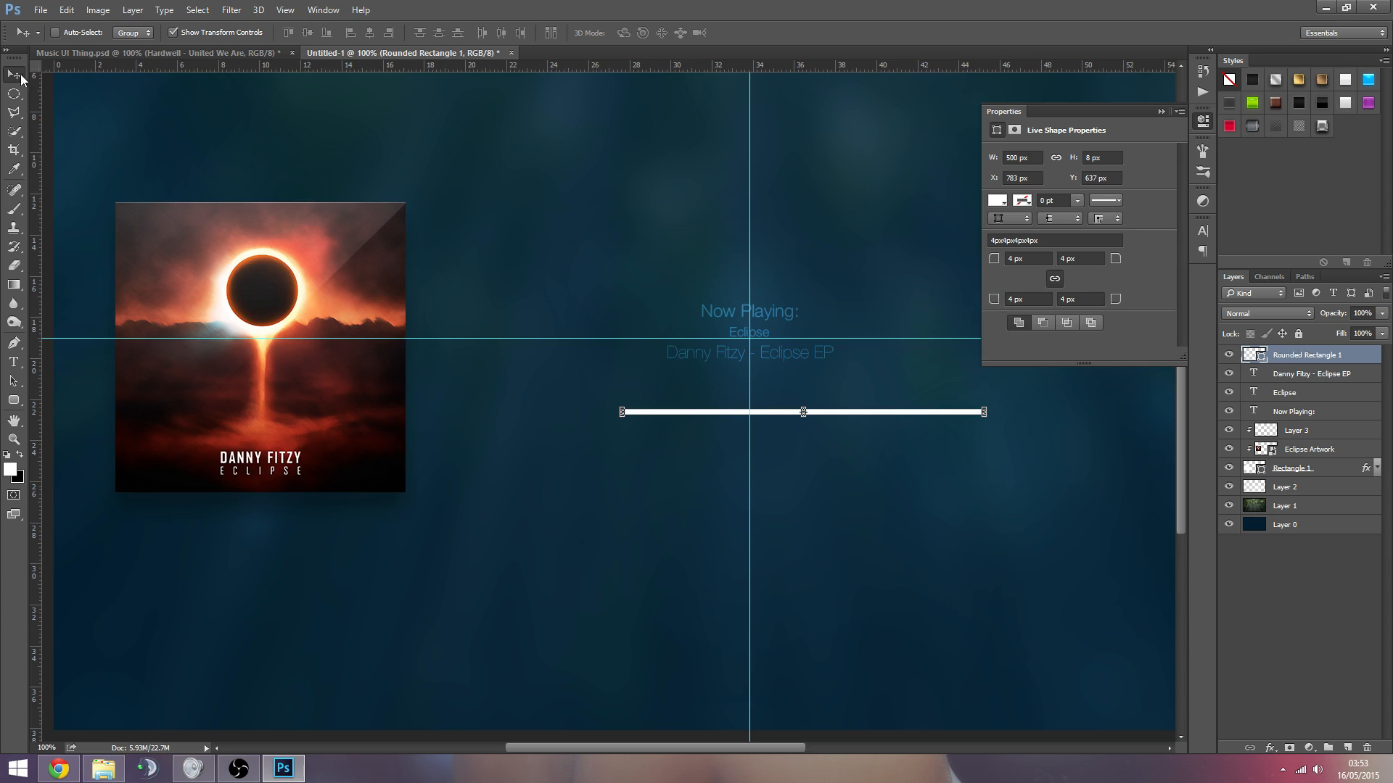
key(ctrl+a)
click(369, 33)
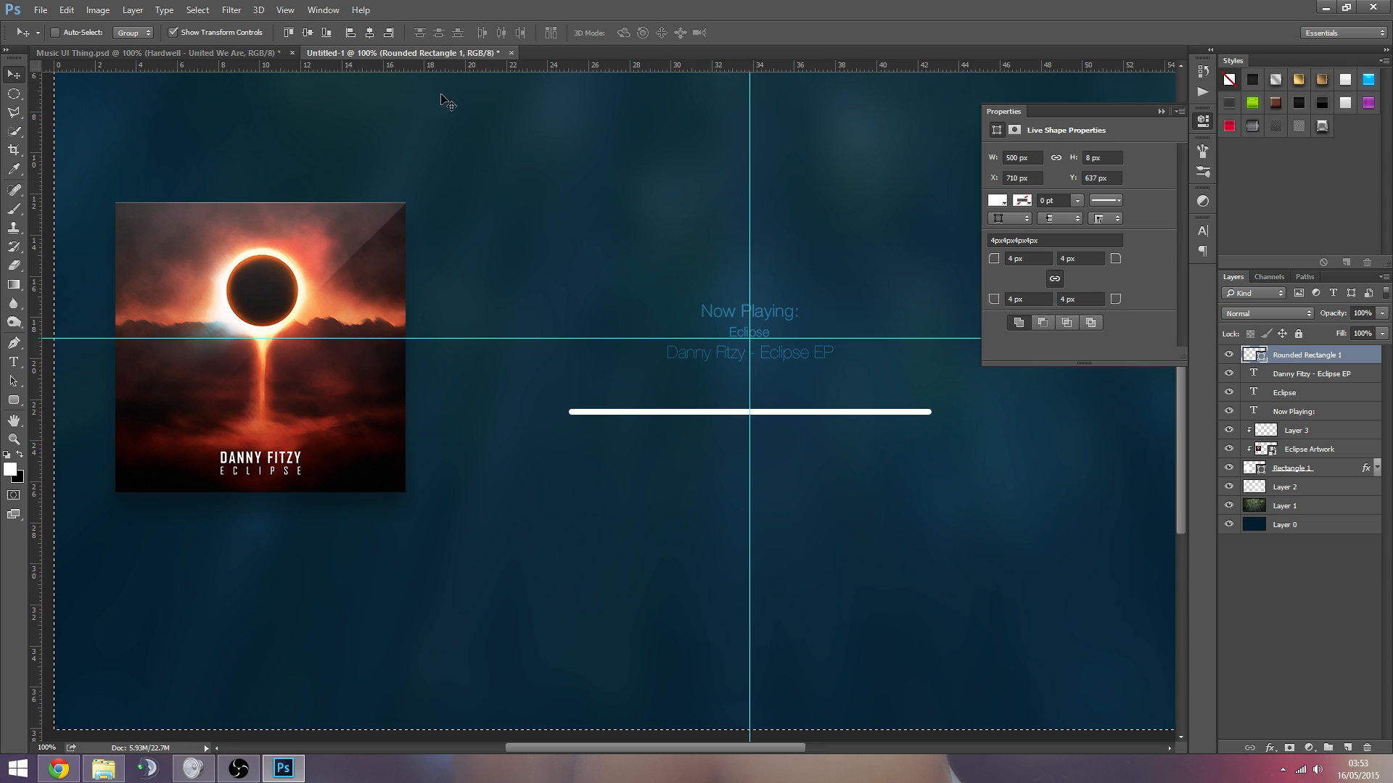
Step: Set the rounded rectangle layer's blend mode to Overlay
key(z)
click(995, 460)
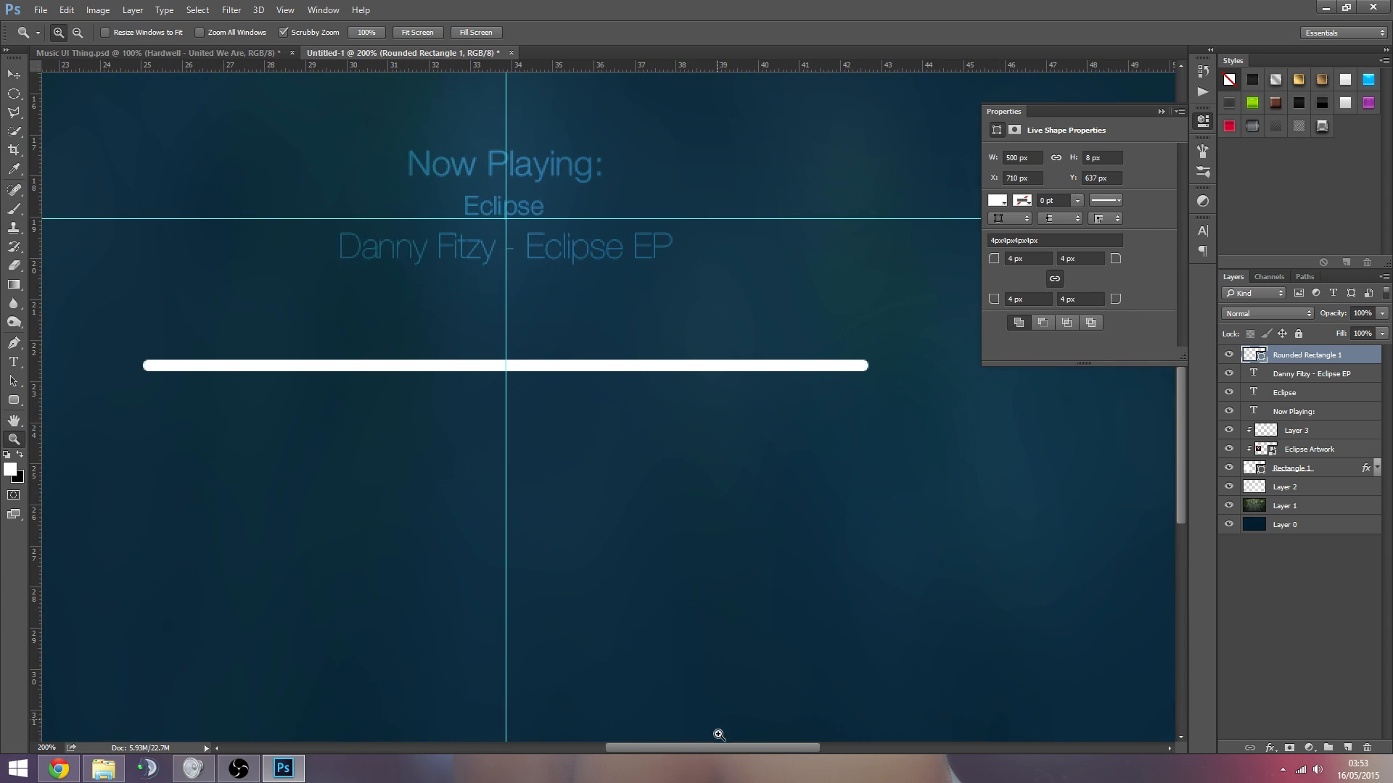
drag(715, 749, 704, 747)
click(13, 74)
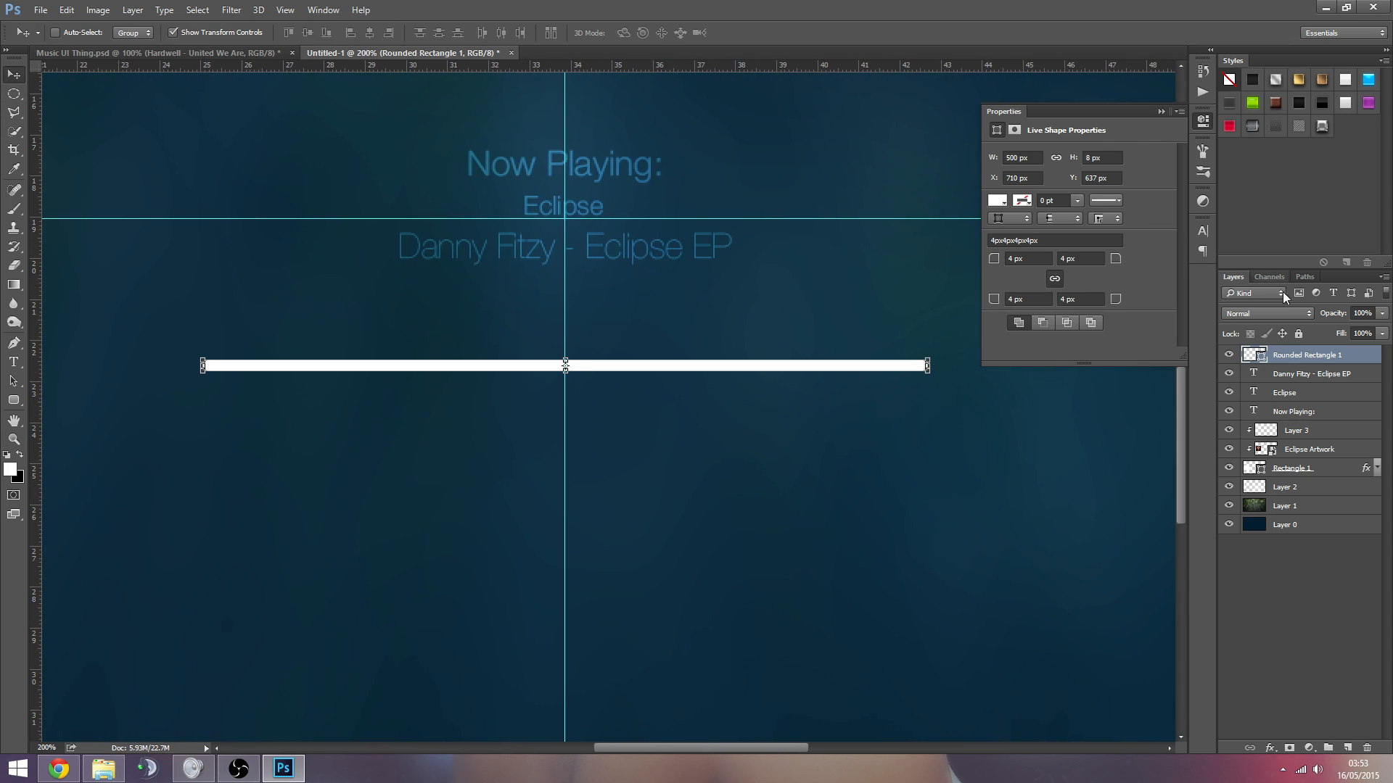
click(1266, 313)
click(1247, 446)
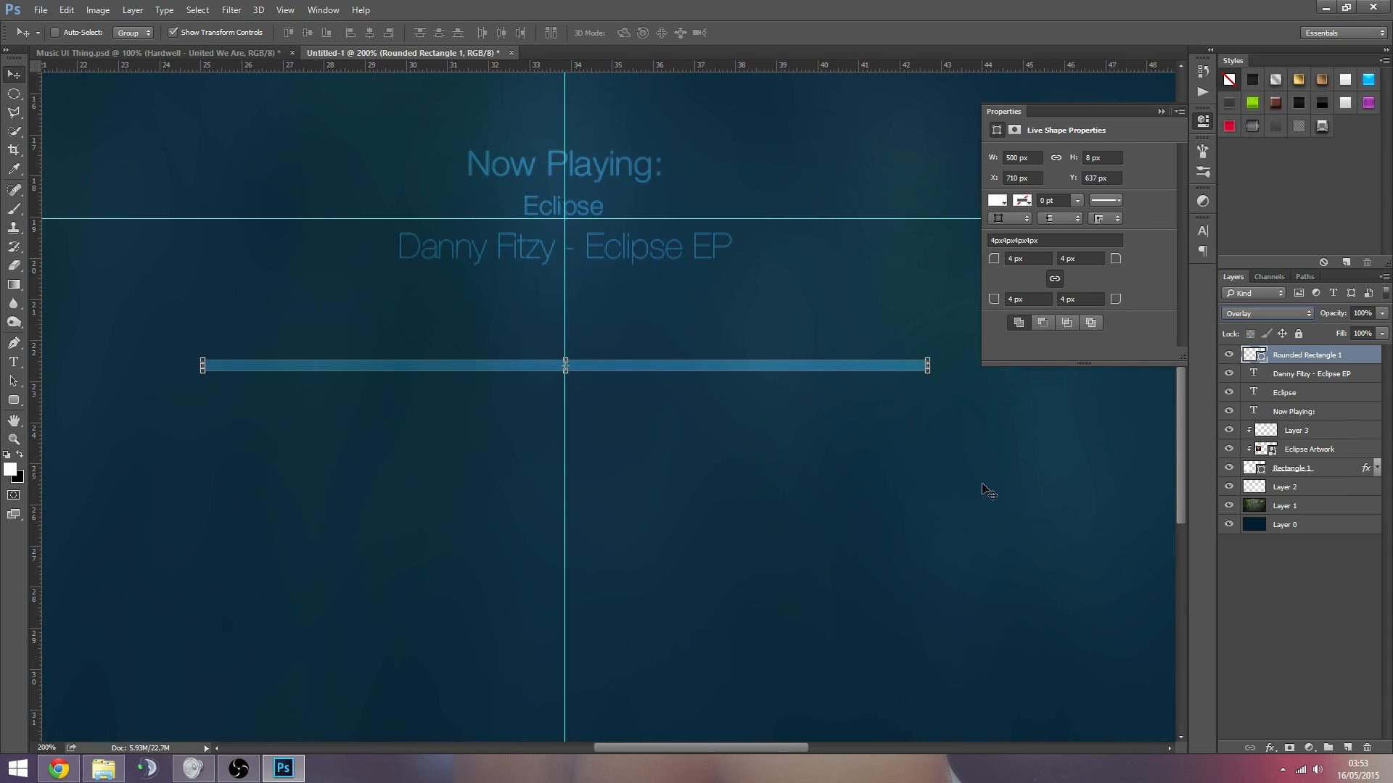
Step: Duplicate the progress bar and shorten the copy from its right end to about 249 px wide, ending at the vertical guide
key(ctrl+j)
drag(931, 367, 563, 367)
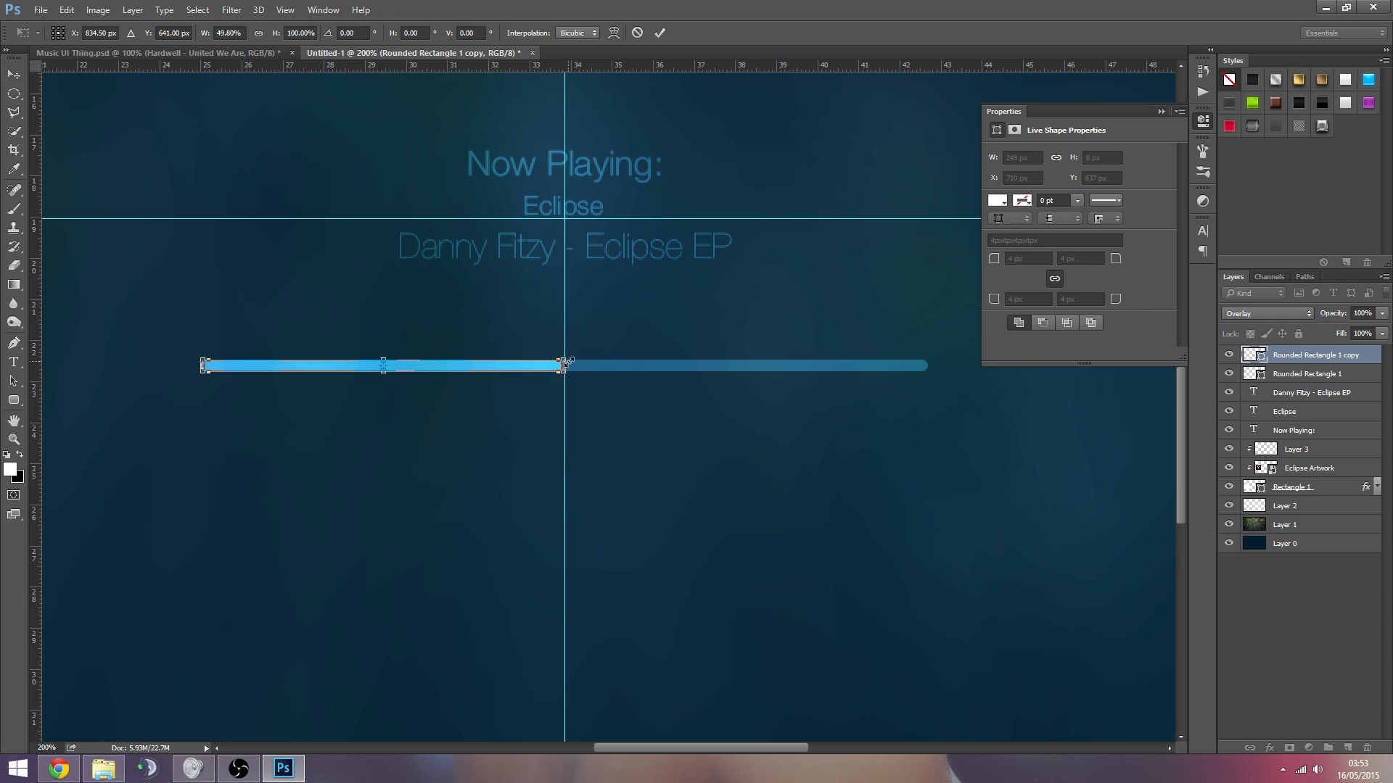
key(Return)
key(z)
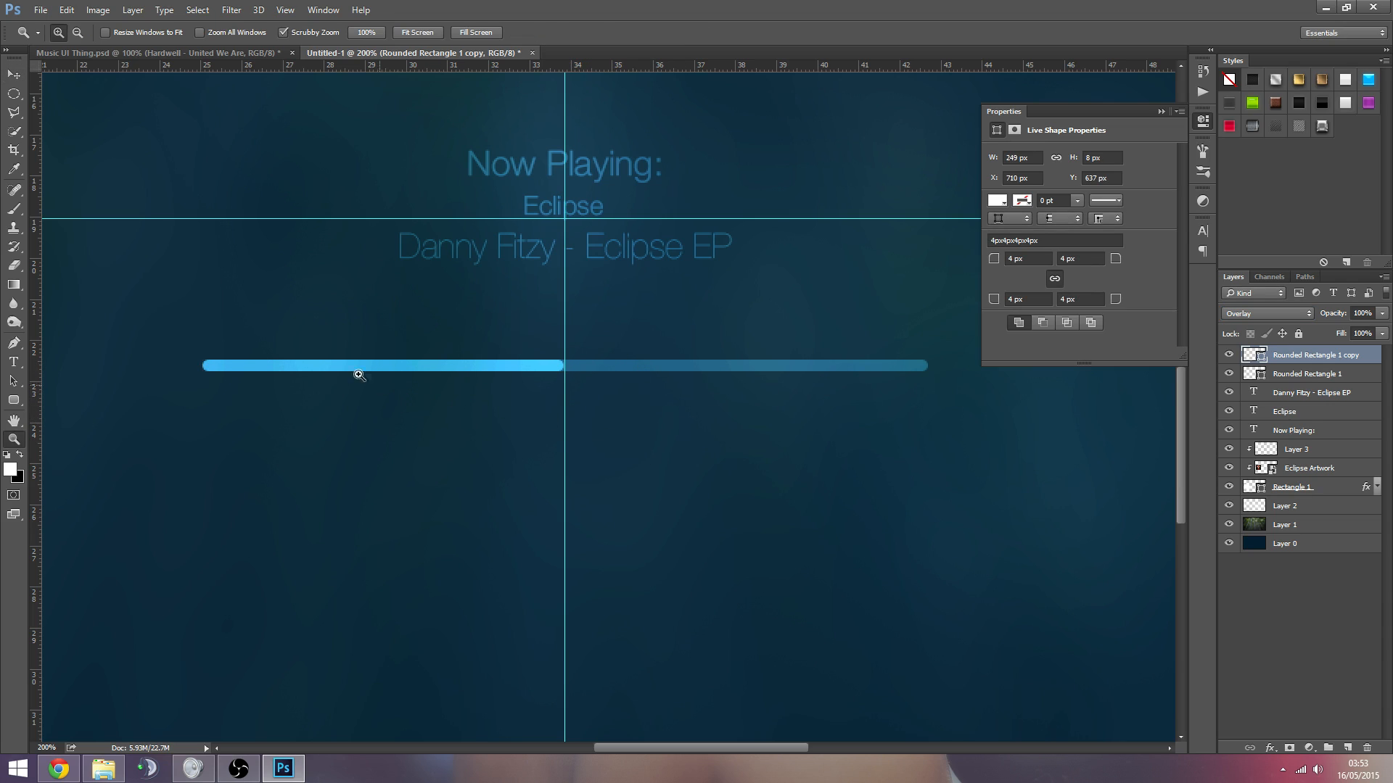
click(14, 76)
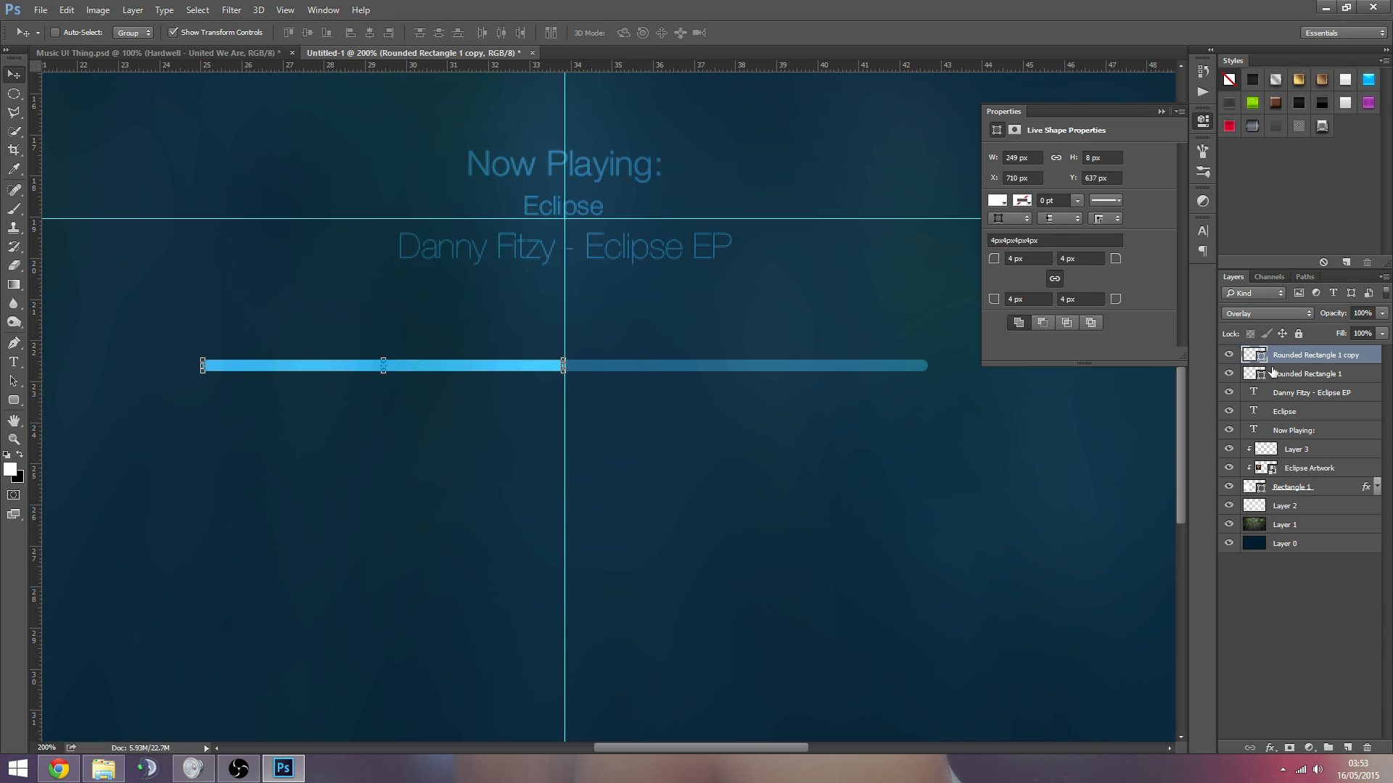
Step: Set the "Now Playing:" text layer's blend mode back to Normal
double_click(1253, 431)
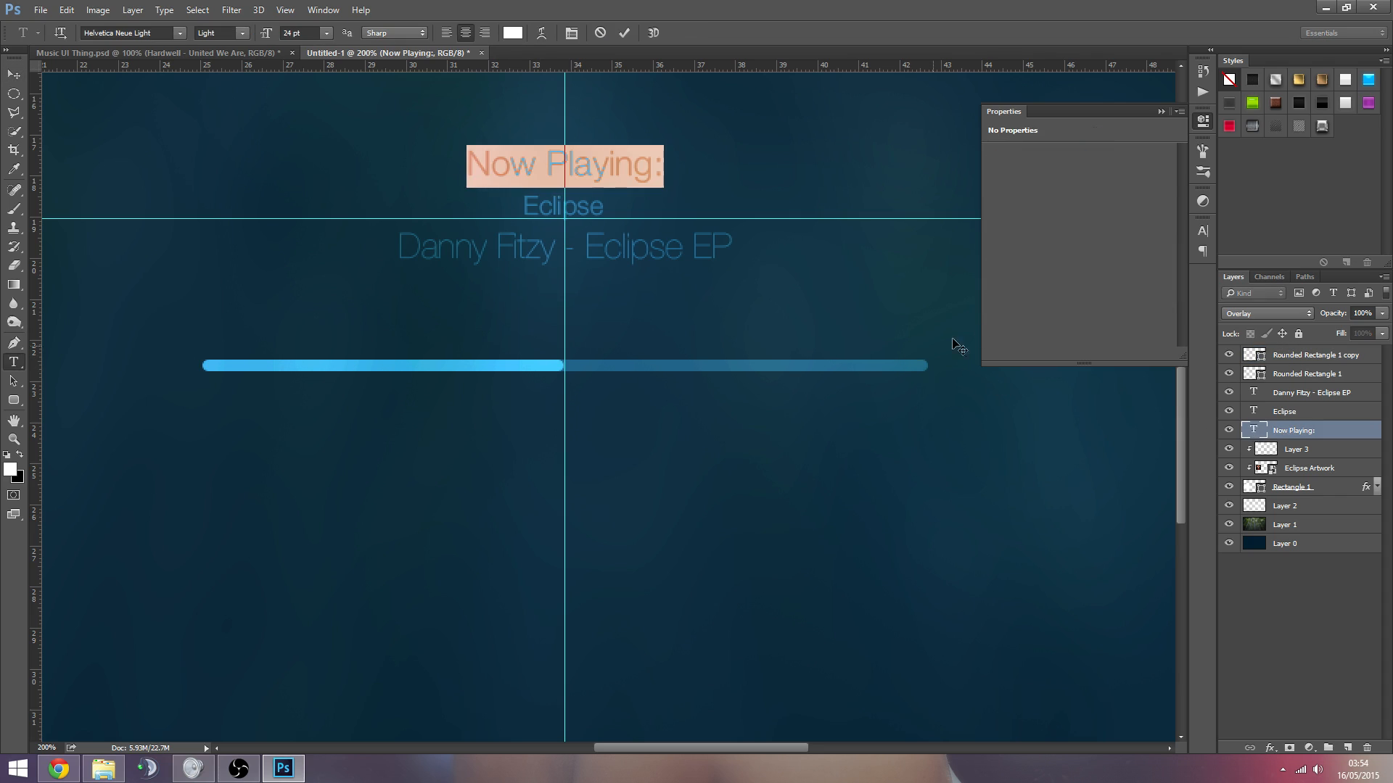
click(1275, 314)
click(1248, 312)
click(1239, 324)
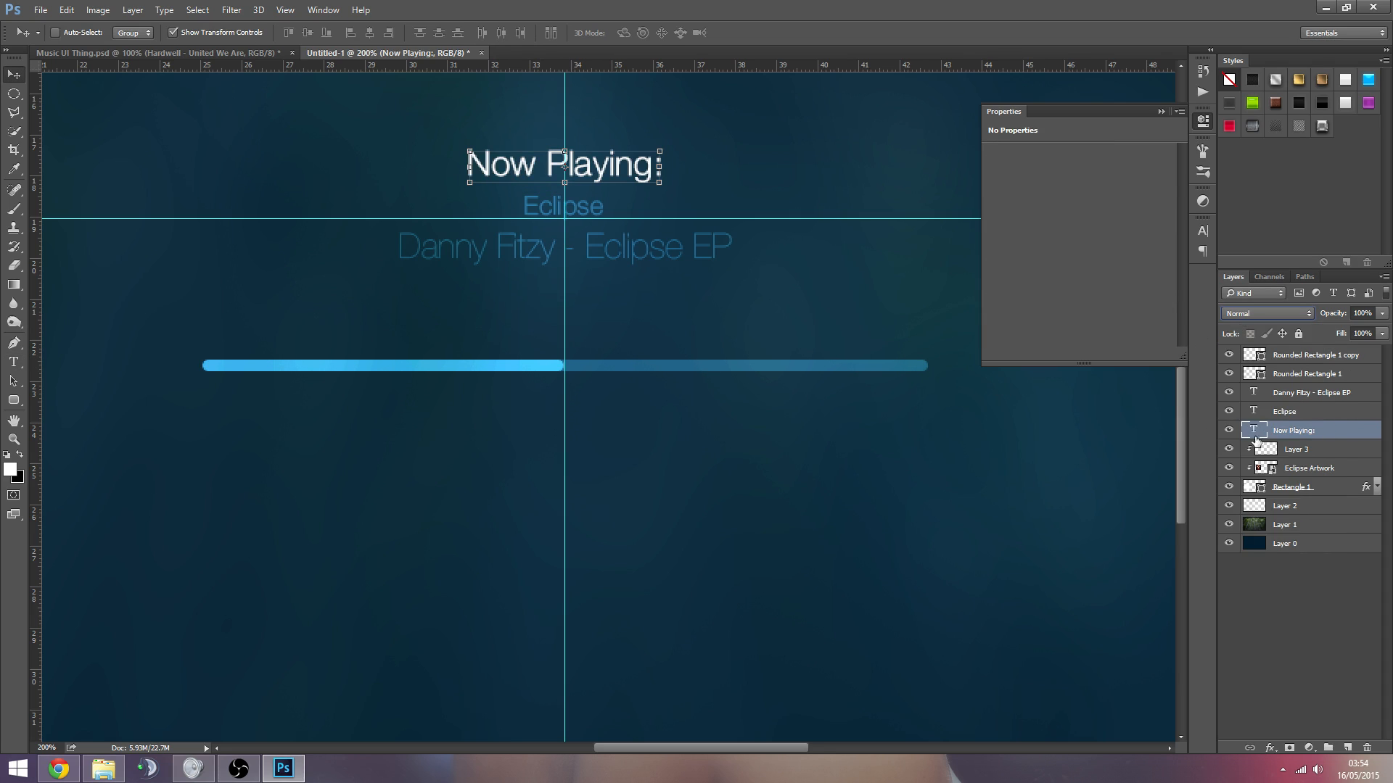
Step: Recolour the "Now Playing:" text to #40bcf4 by sampling the bright part of the progress bar
double_click(1254, 431)
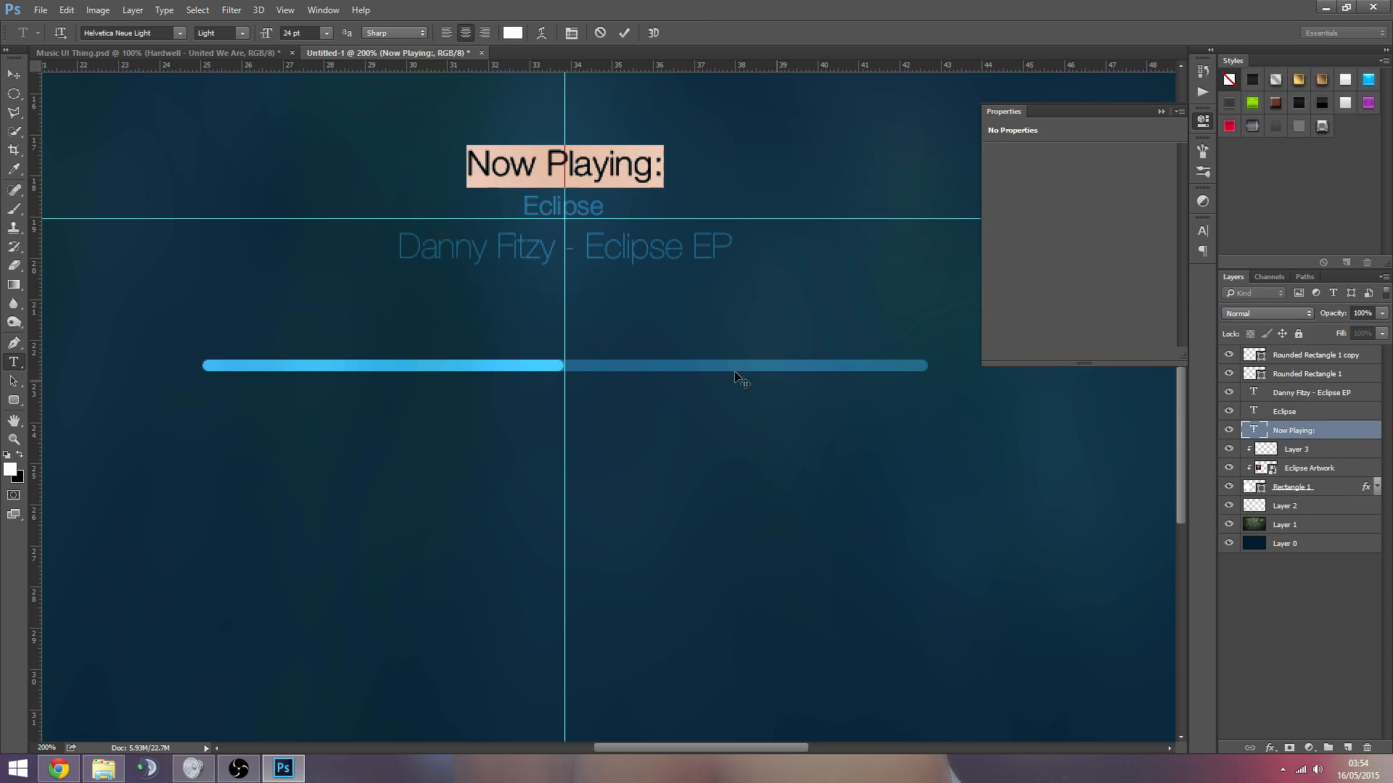
click(512, 34)
drag(577, 305, 808, 310)
click(316, 365)
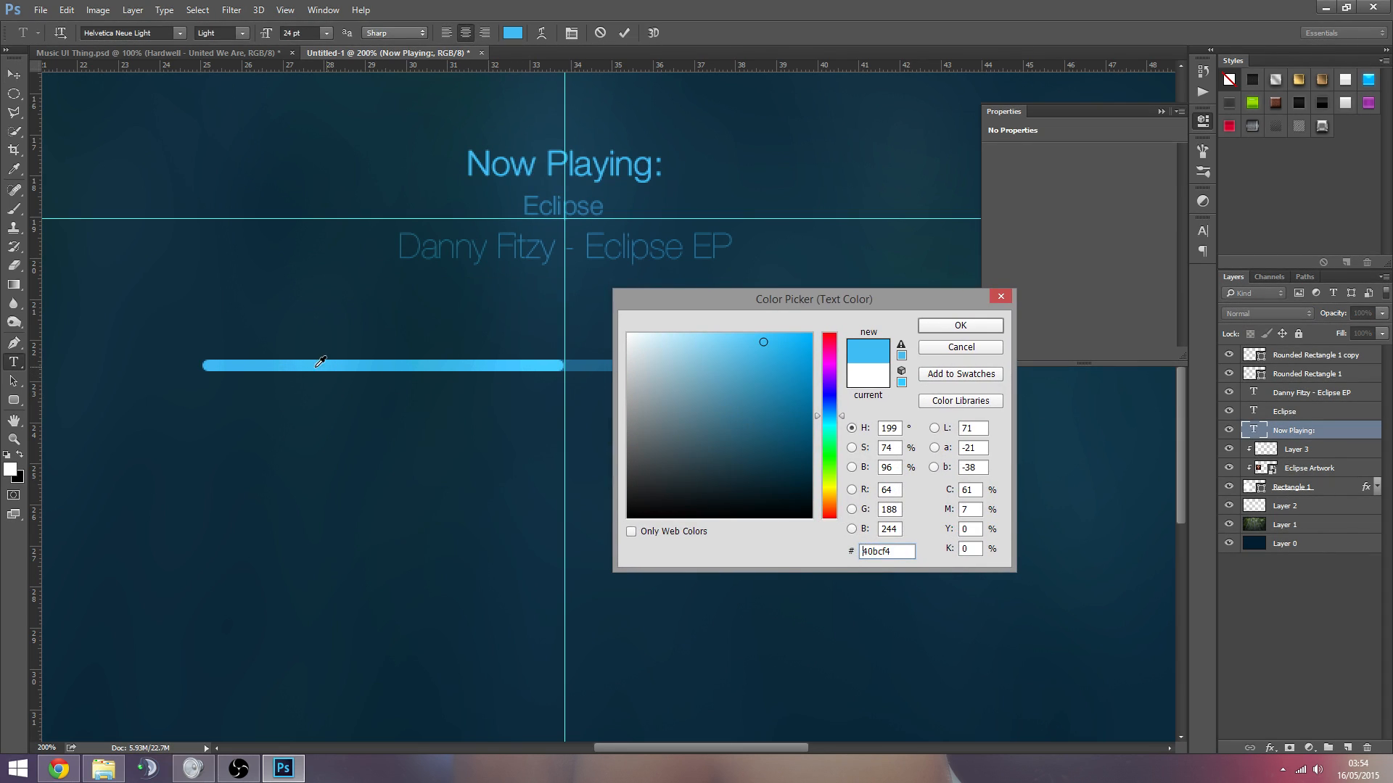
click(950, 334)
key(ctrl+Return)
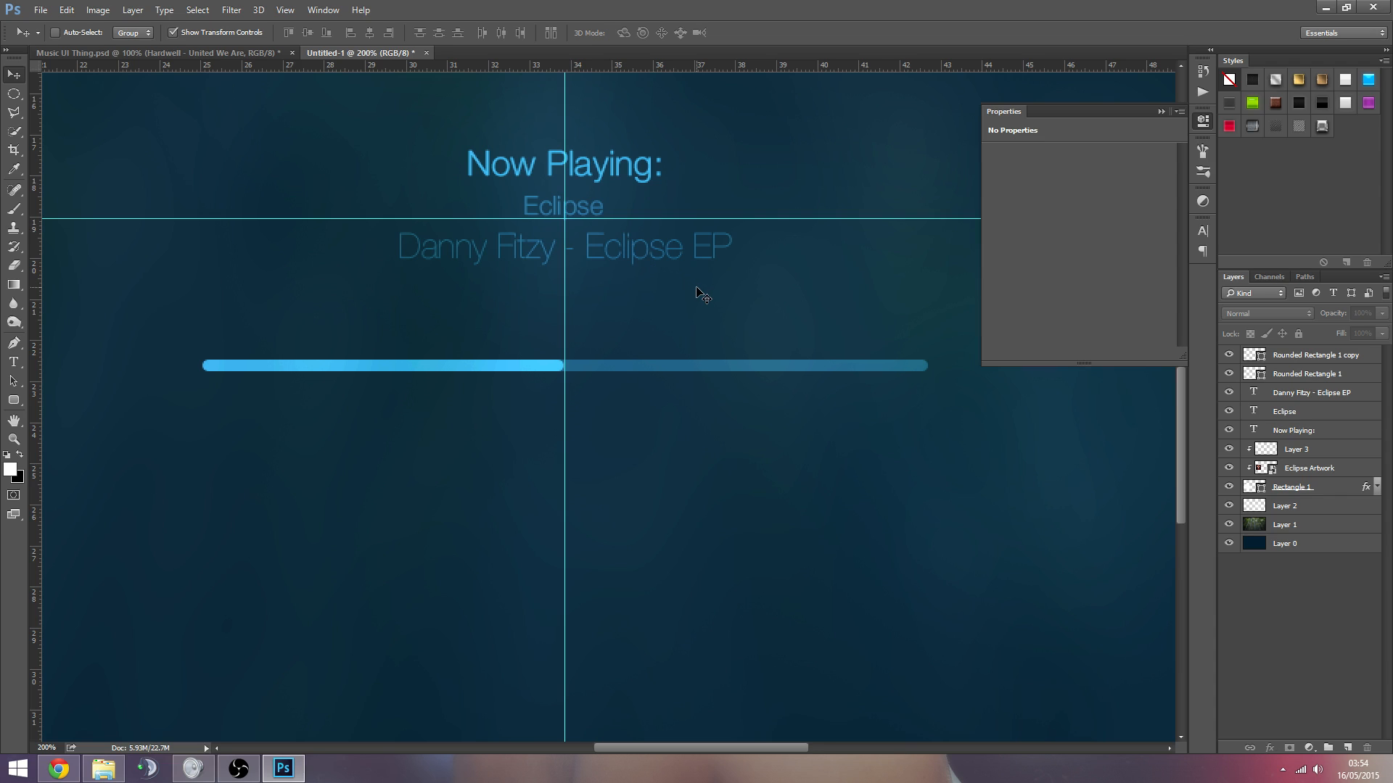
Step: Examine the colours and layout of the three text lines and the progress bar, clearing the Properties panel from view
key(z)
alt+click(744, 396)
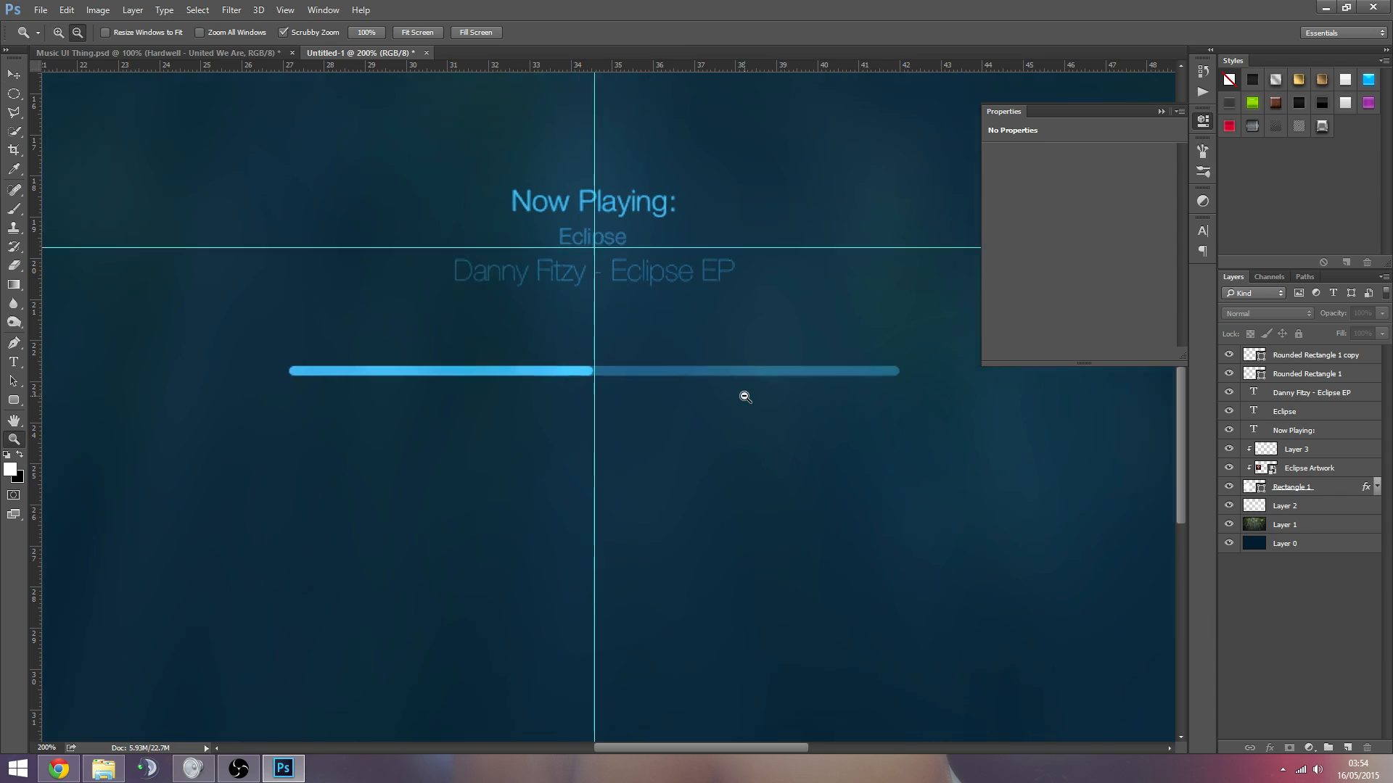
alt+click(743, 398)
double_click(627, 425)
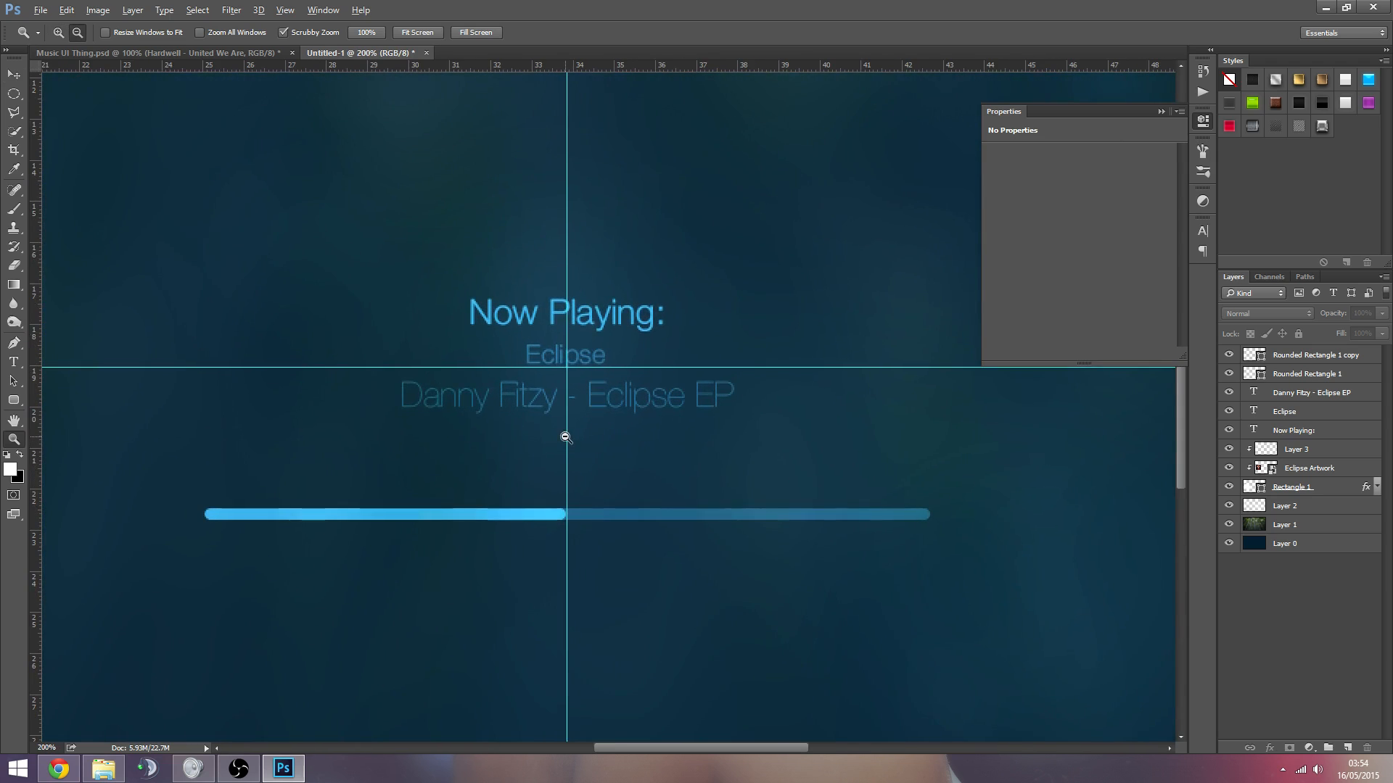
alt+click(567, 437)
click(446, 449)
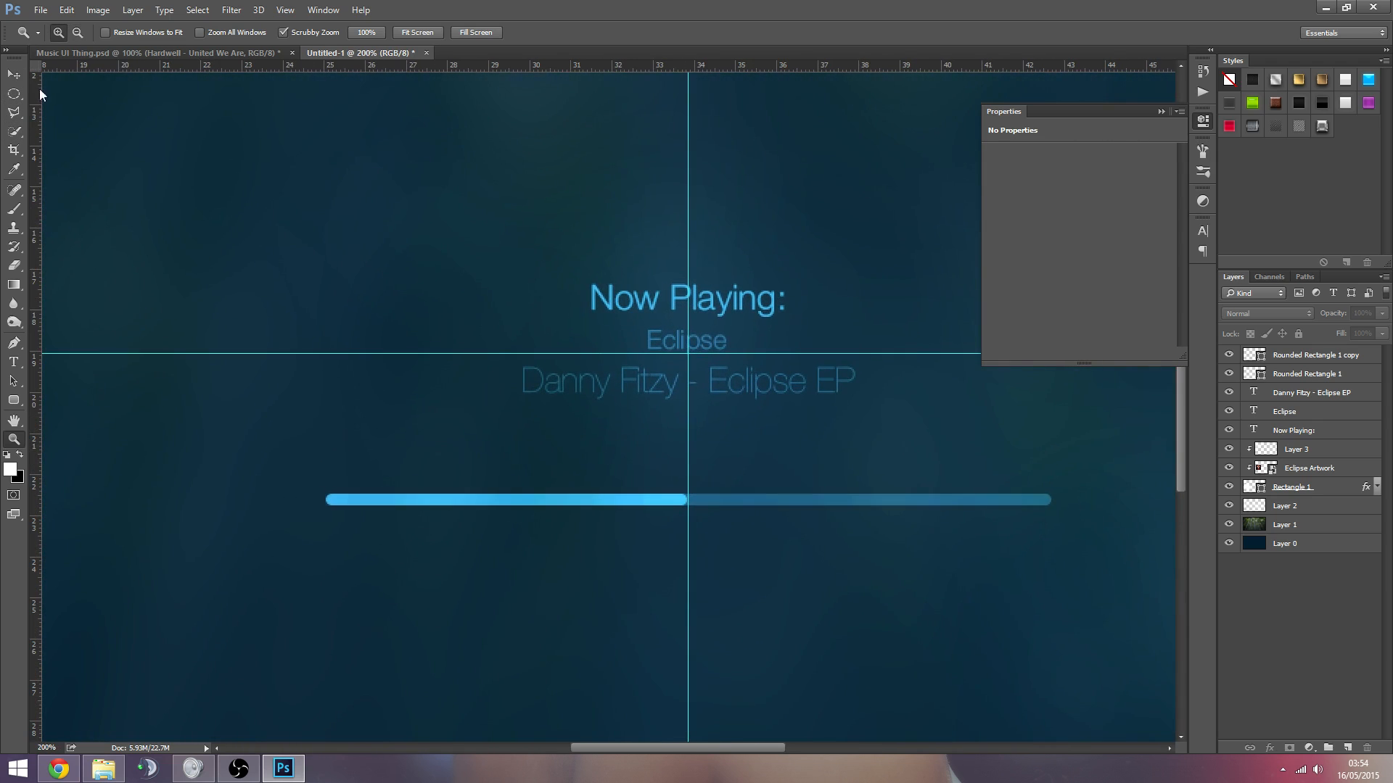
click(13, 74)
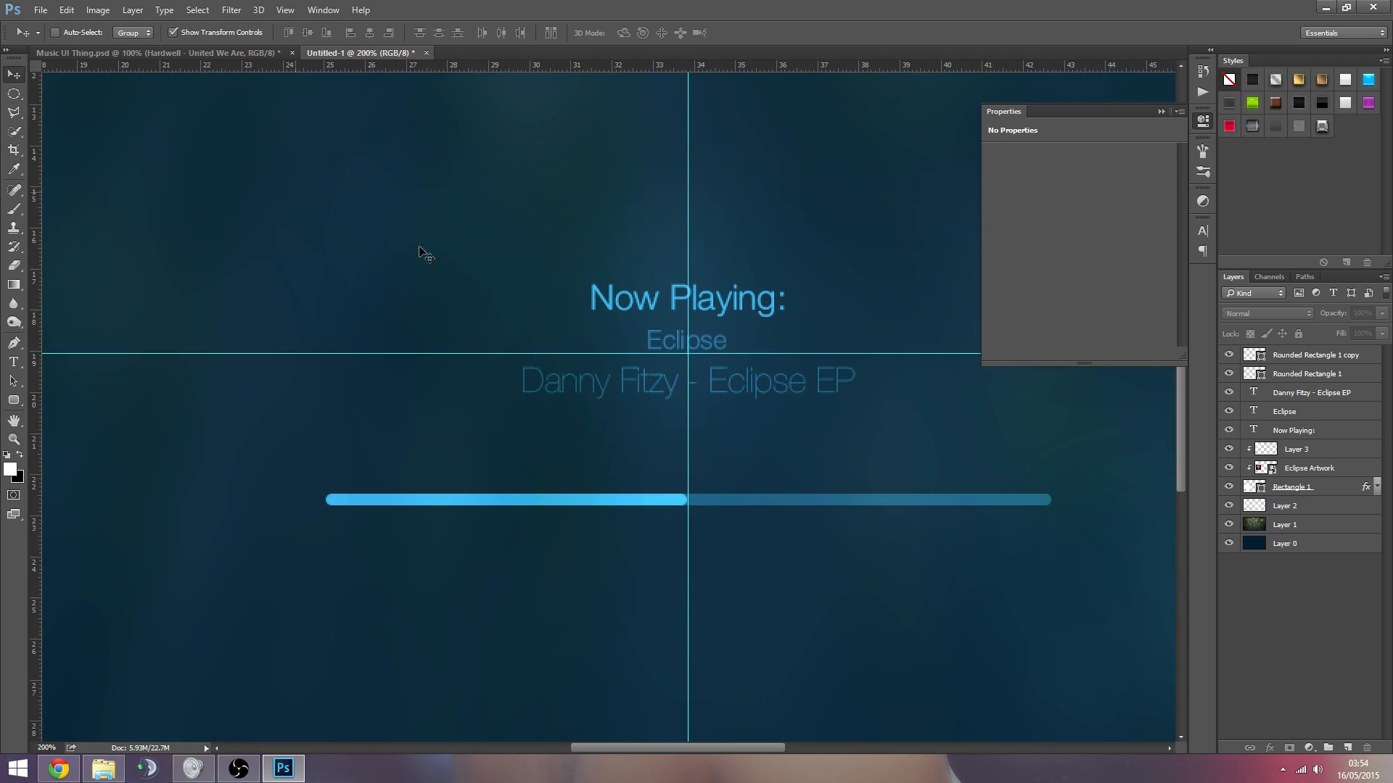
click(1306, 395)
click(1345, 626)
drag(763, 751, 789, 750)
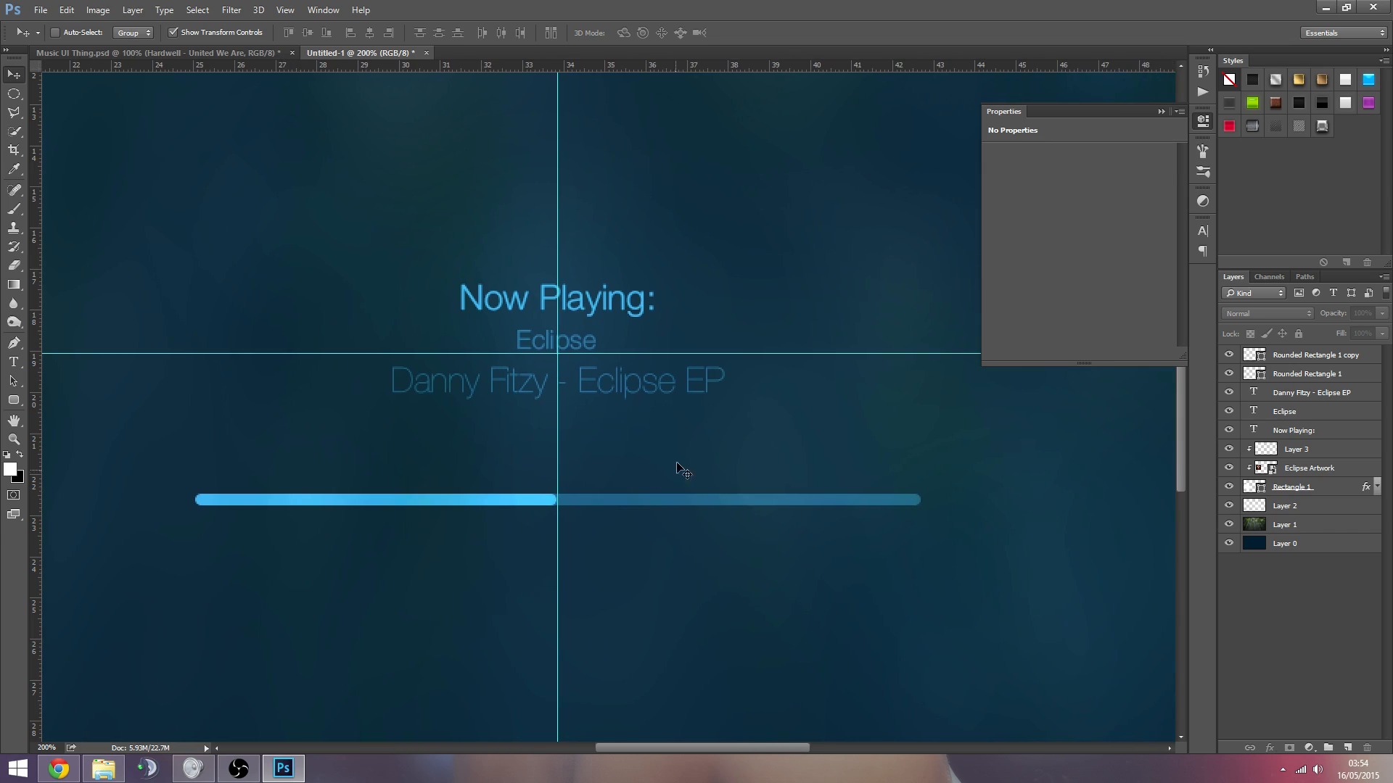
click(1160, 112)
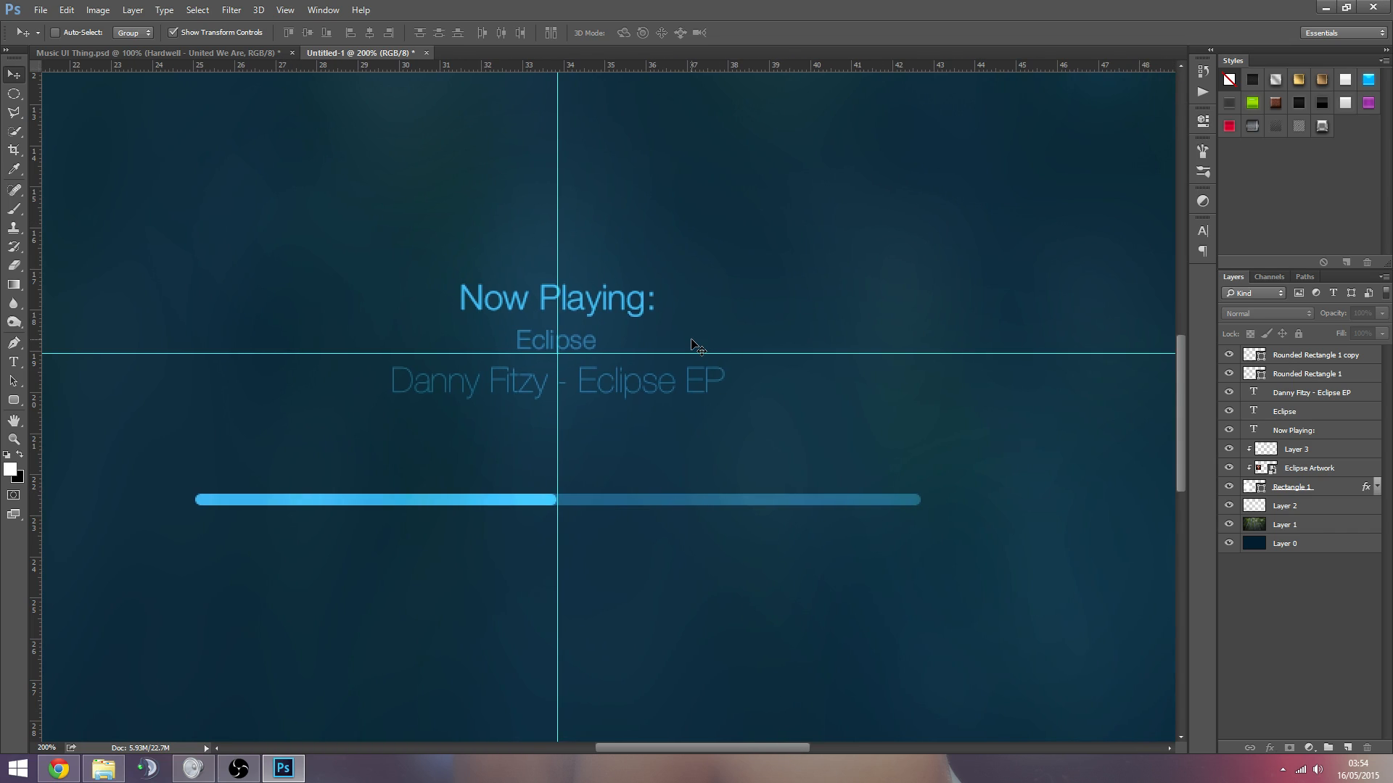
drag(619, 748, 609, 750)
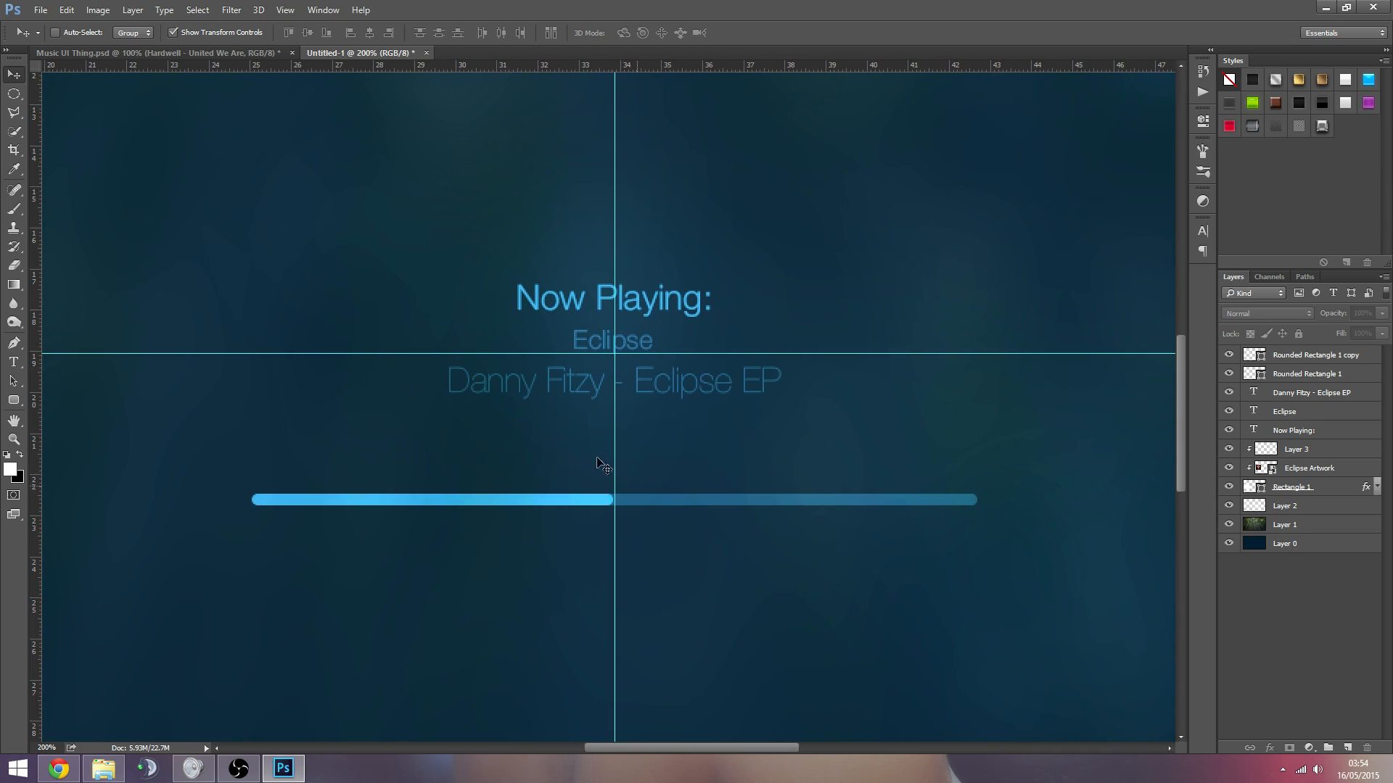
click(1296, 395)
click(1288, 622)
Step: Add the time text "1:30" above the left end of the progress bar
click(13, 361)
click(258, 489)
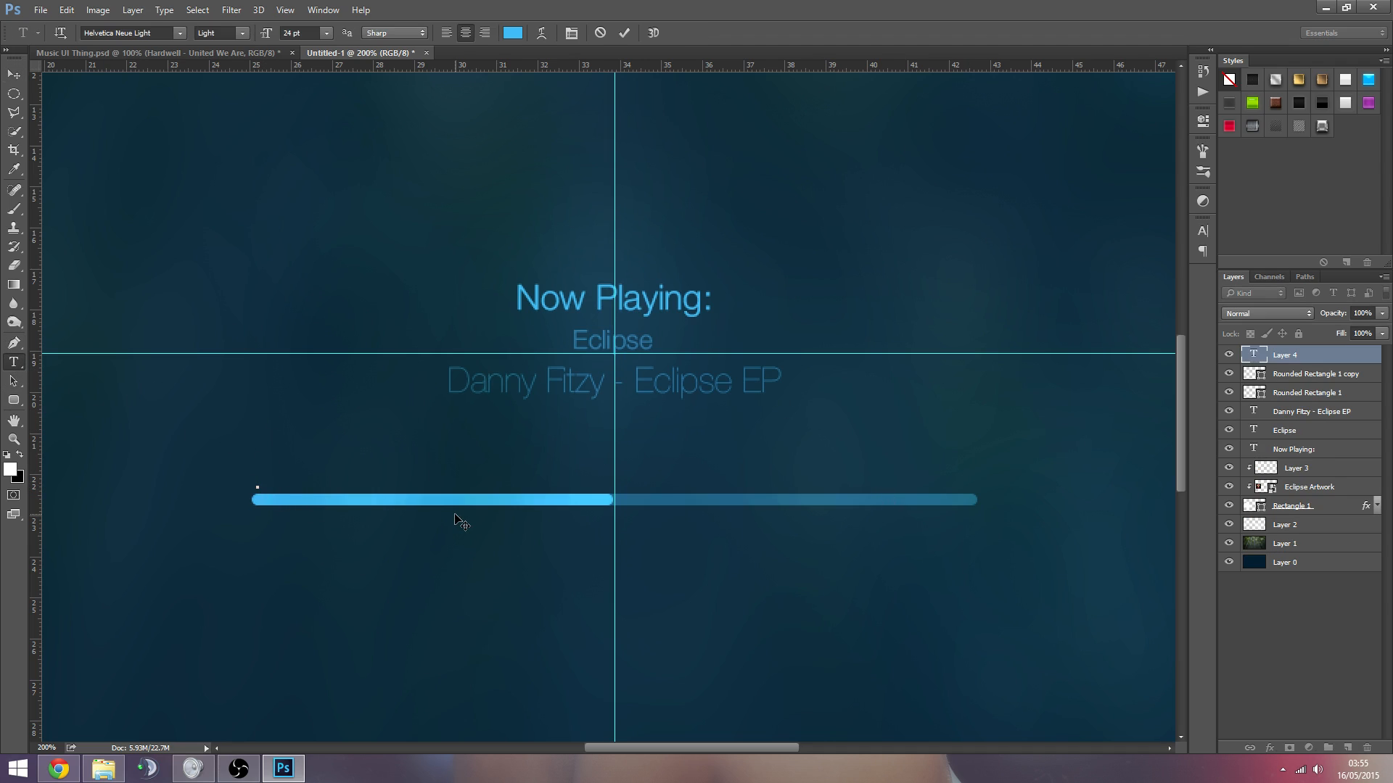
text(1:30)
Step: Set the "1:30" text to 14 pt UltraLight and align its left edge with the progress bar's left end
key(ctrl+a)
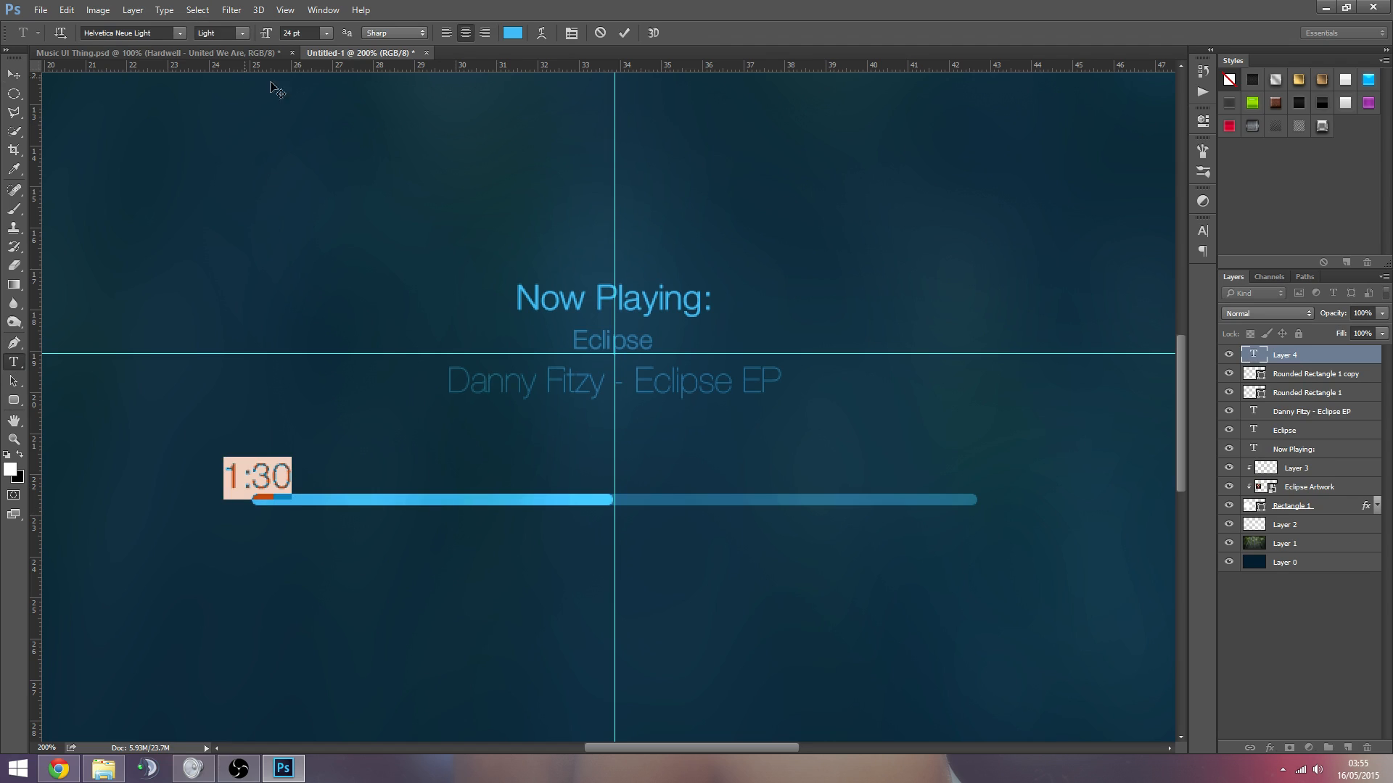
click(326, 33)
click(316, 167)
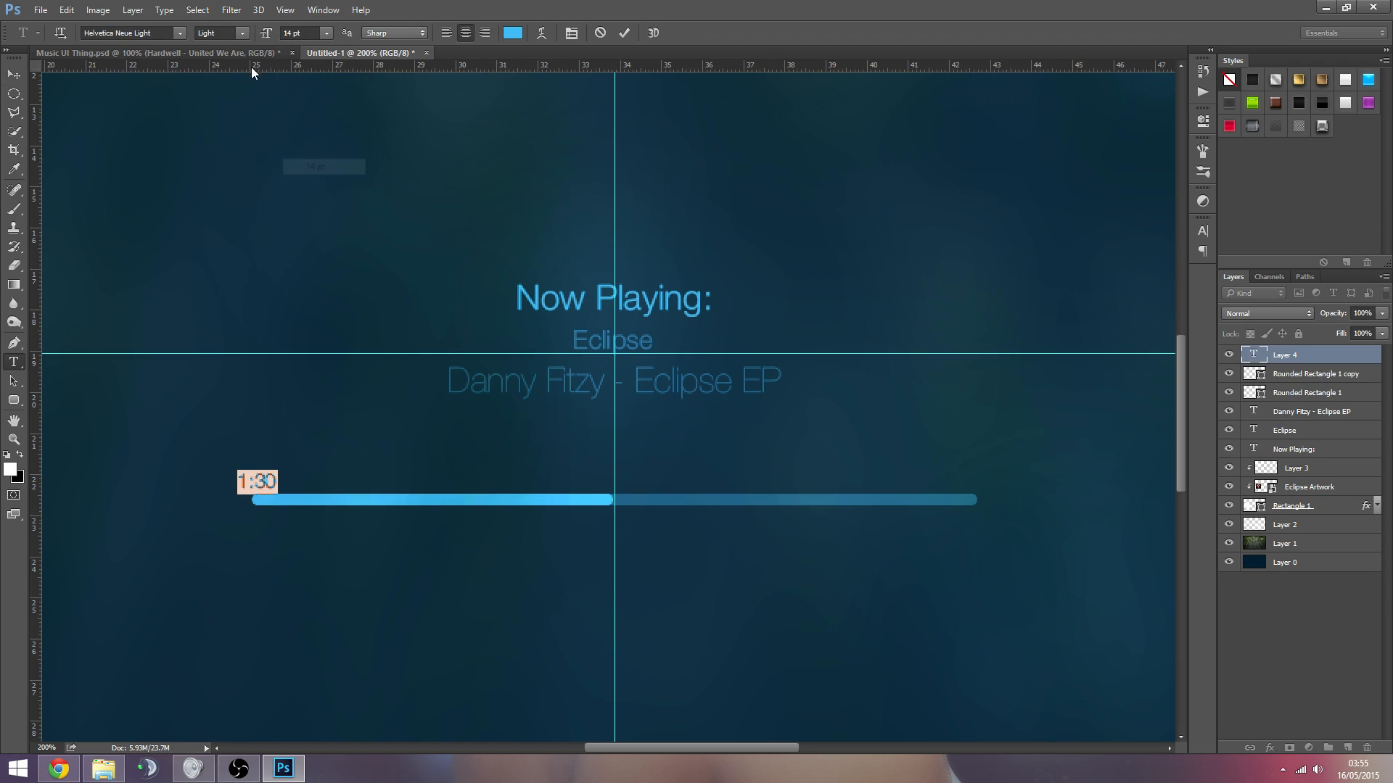
click(242, 34)
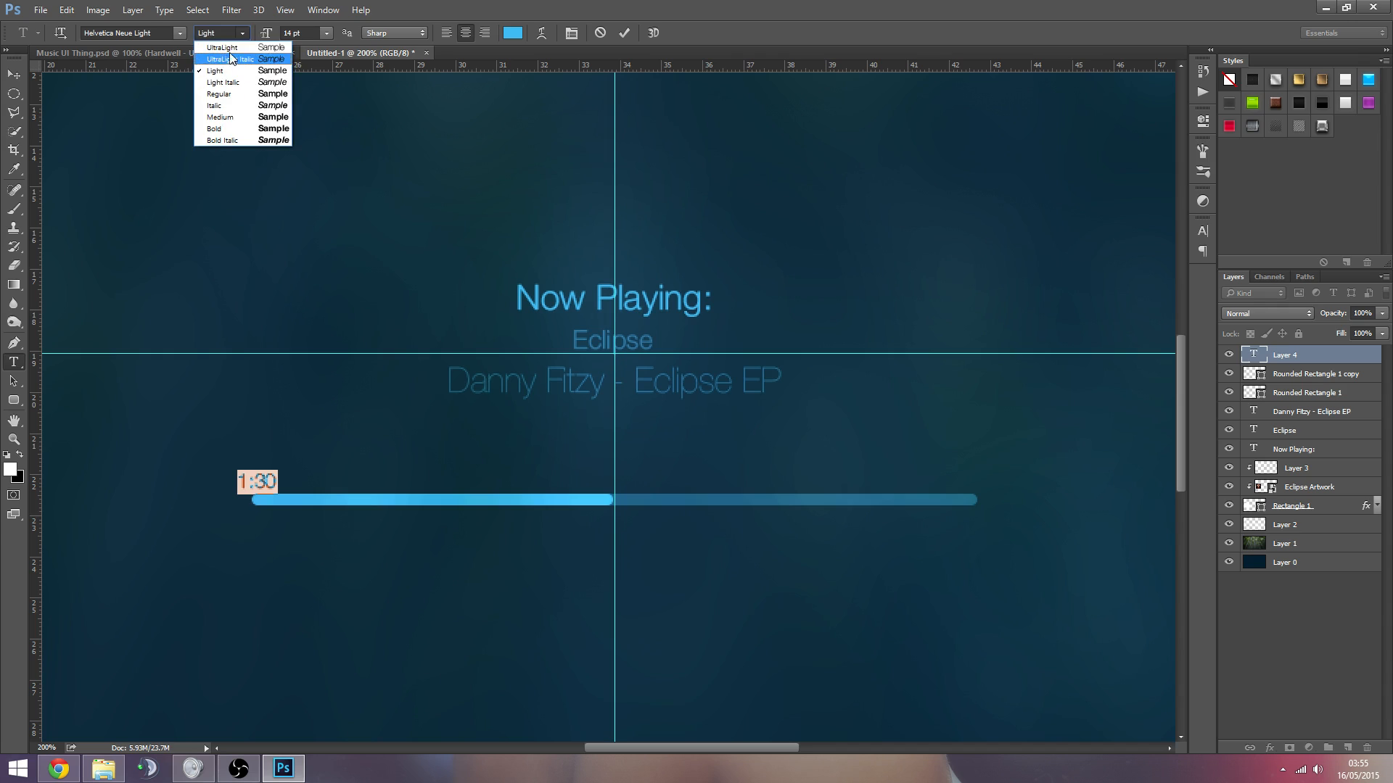
click(232, 49)
click(14, 74)
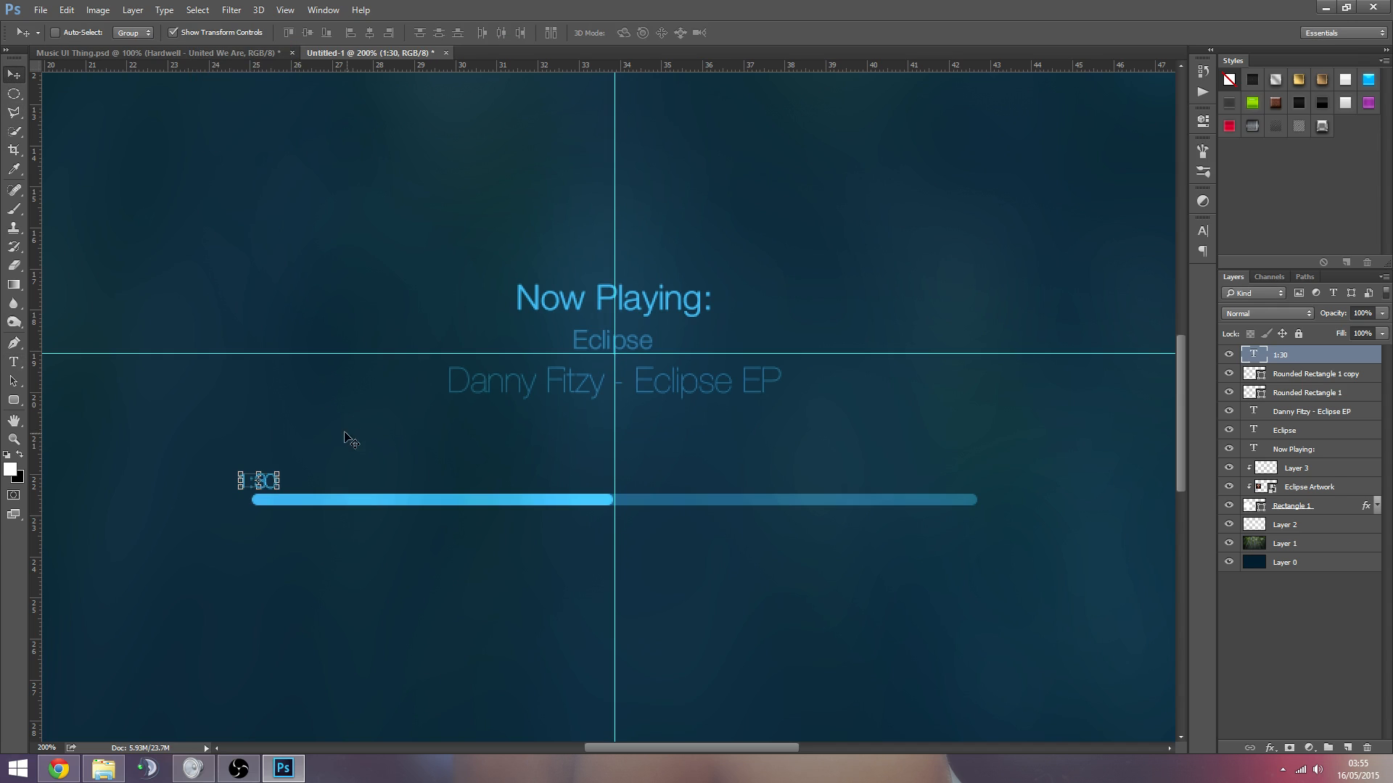
double_click(1249, 356)
click(242, 33)
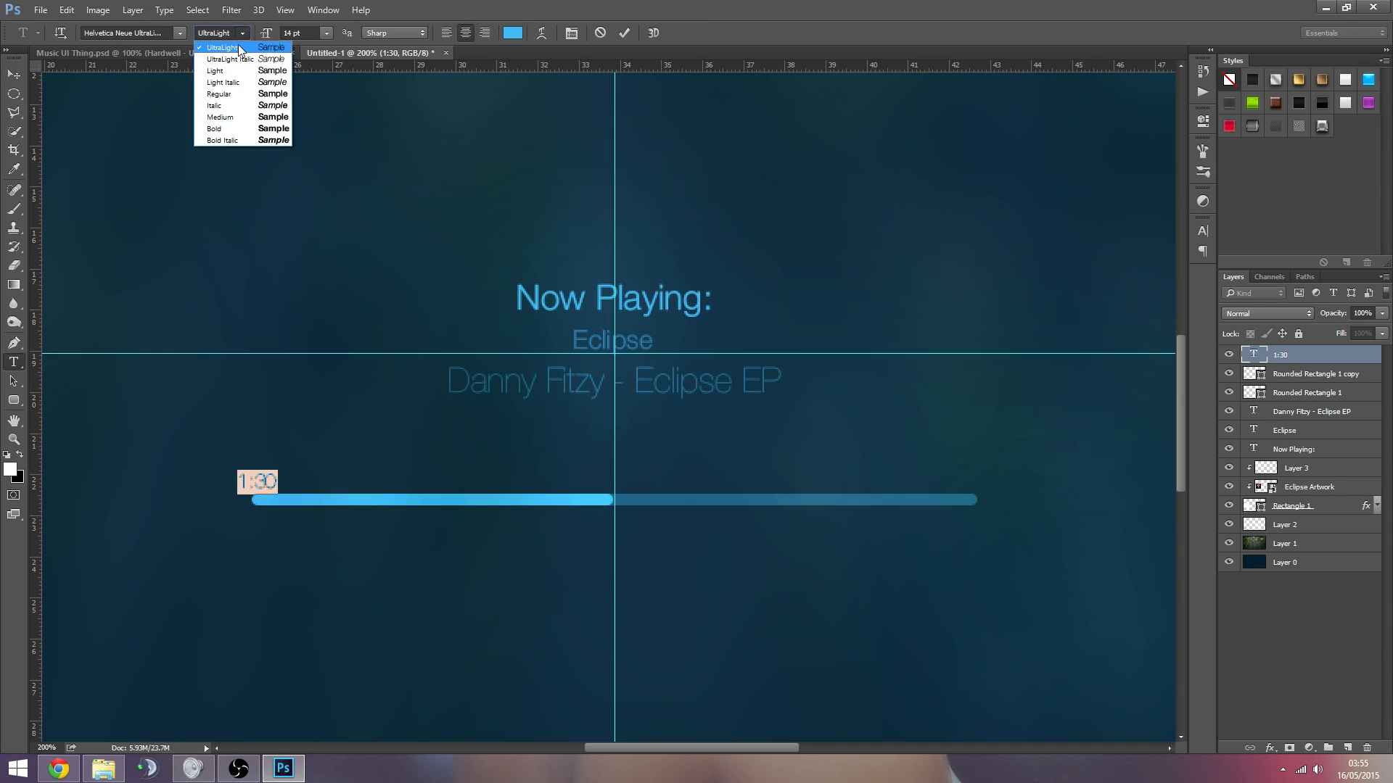
click(237, 45)
click(15, 77)
drag(408, 457, 389, 424)
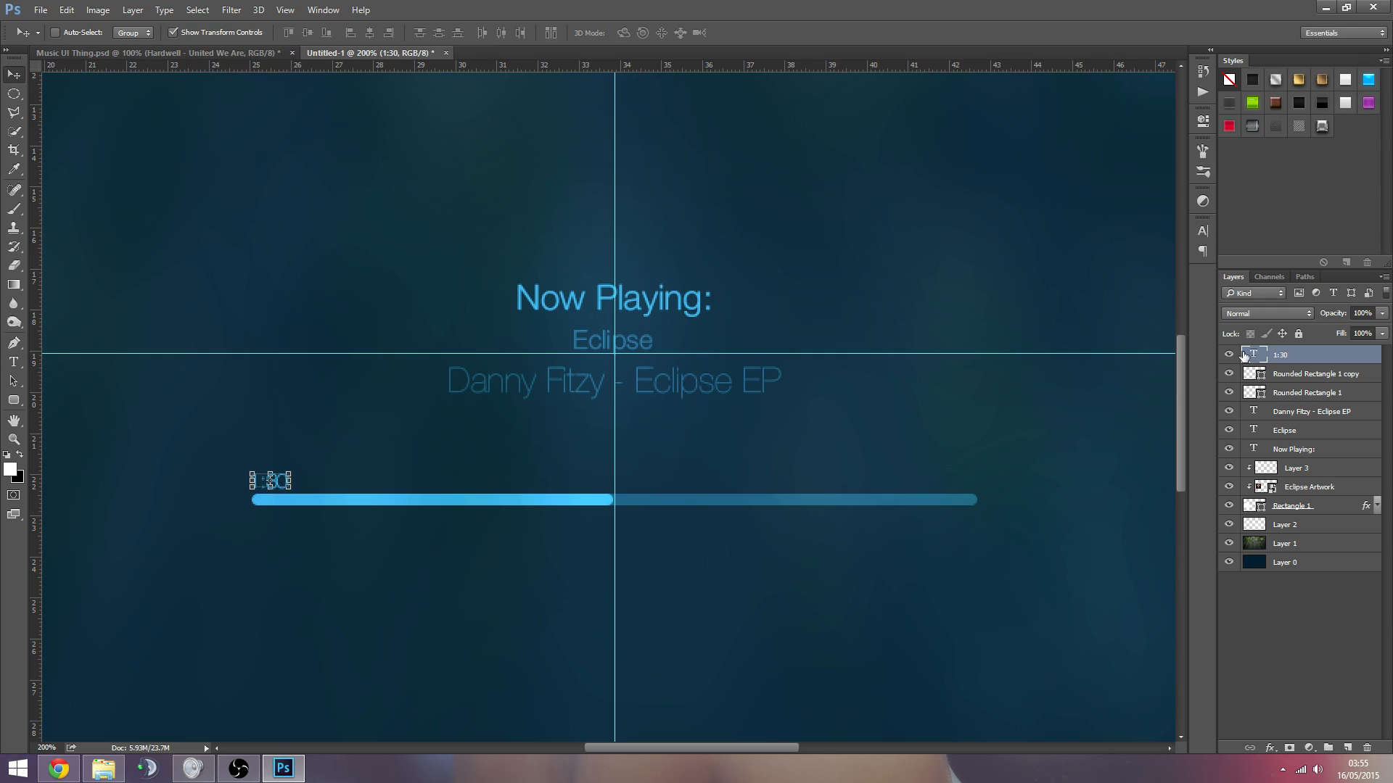
Step: Recolour the "1:30" text white (#ffffff) and set its layer's blend mode to Overlay
double_click(1255, 373)
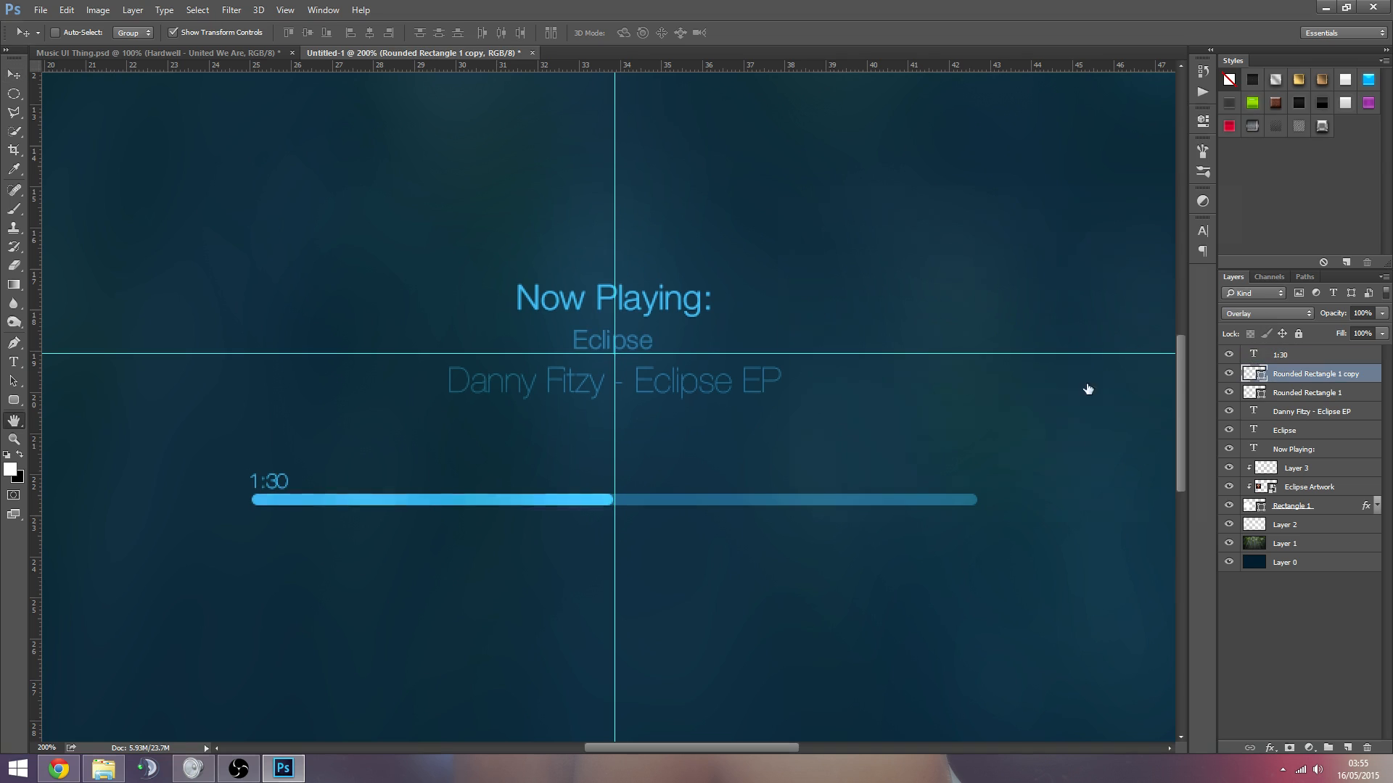
click(1245, 241)
double_click(1251, 355)
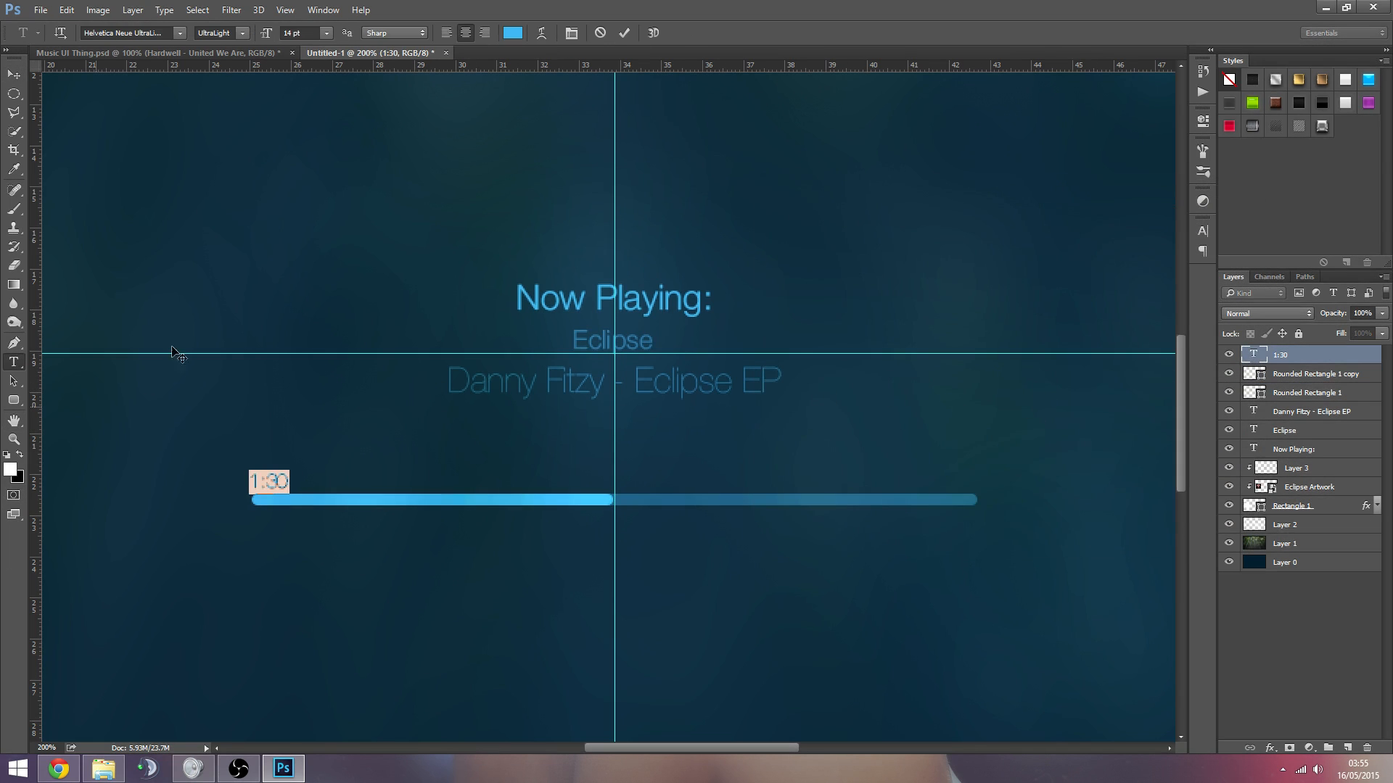
click(513, 33)
drag(639, 344, 560, 284)
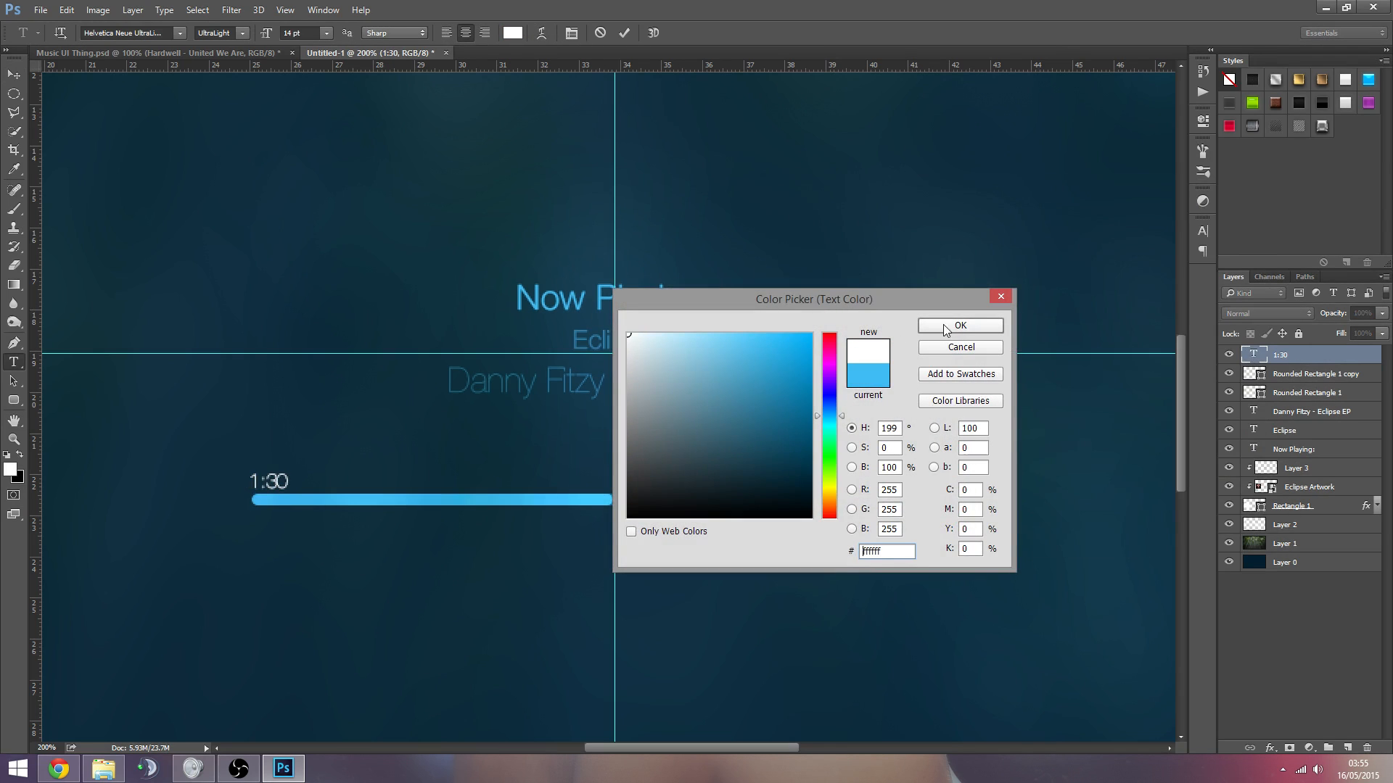
click(946, 326)
click(1285, 313)
click(1265, 314)
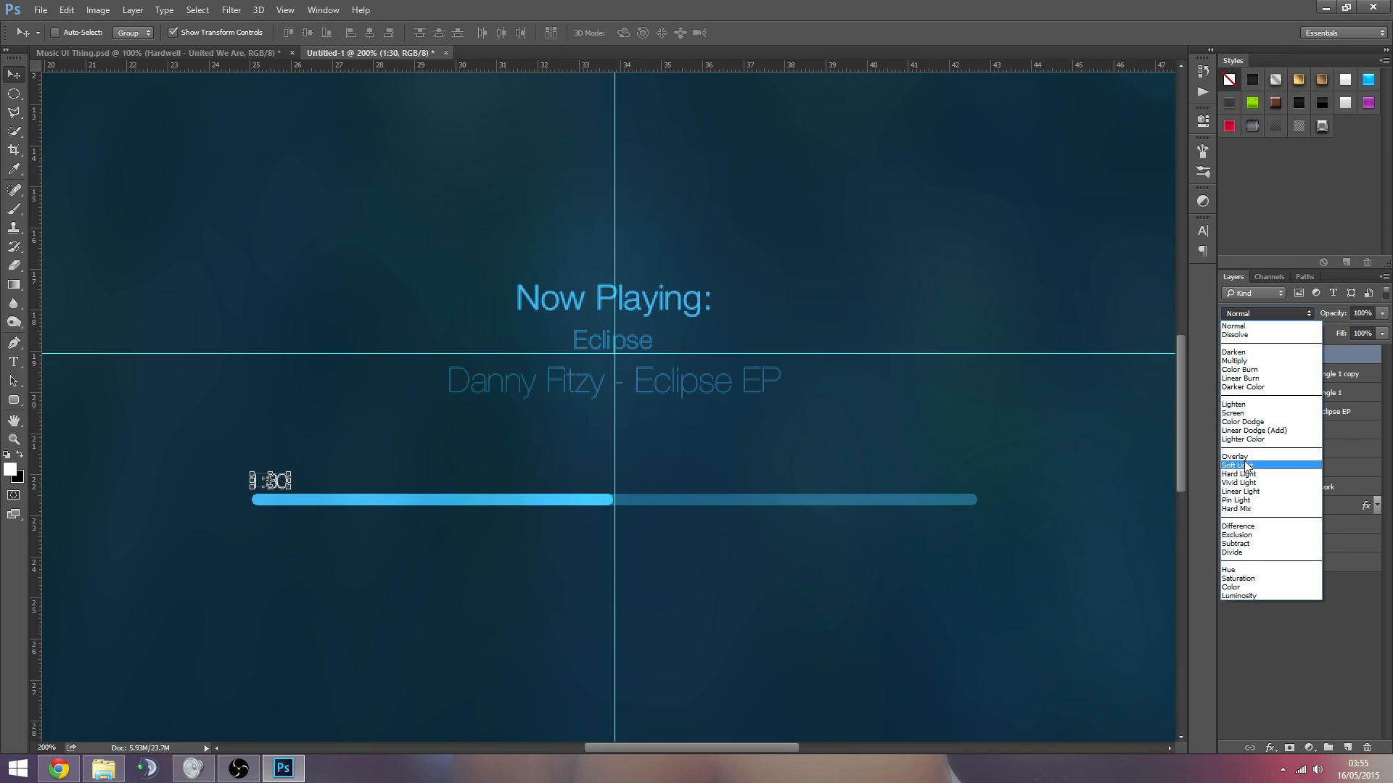
click(1258, 465)
Step: Duplicate the "1:30" text above the right end of the progress bar and change the copy to "3:00"
drag(205, 267, 1068, 441)
key(t)
double_click(1254, 354)
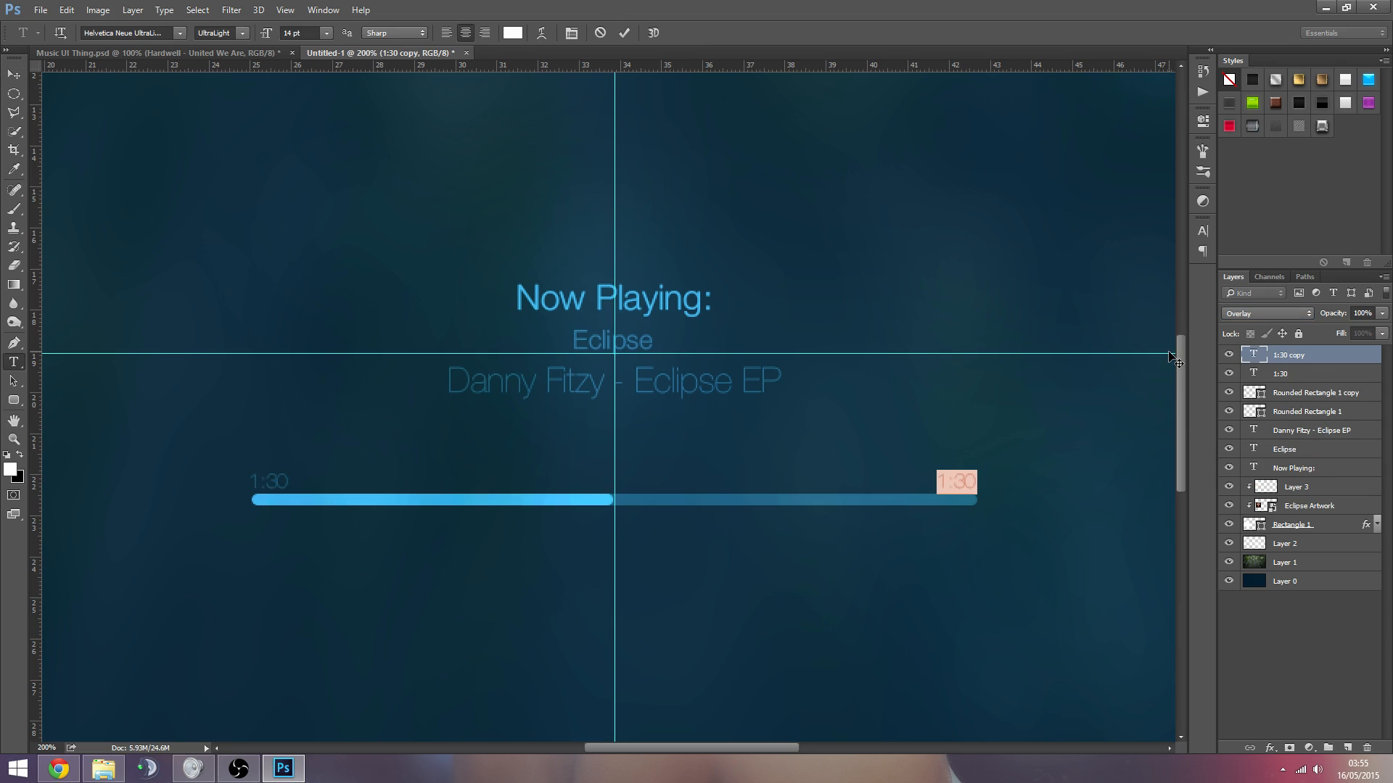
text(3:00)
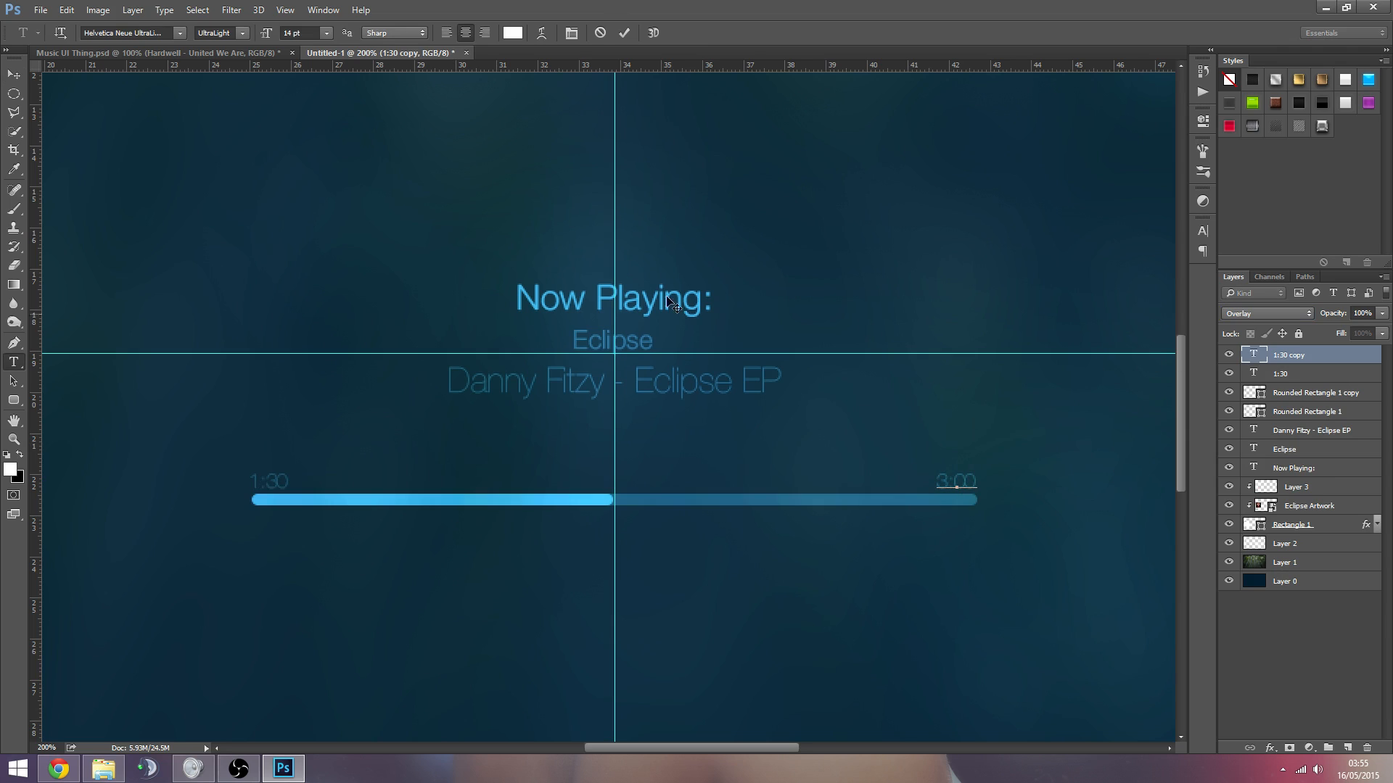
click(12, 75)
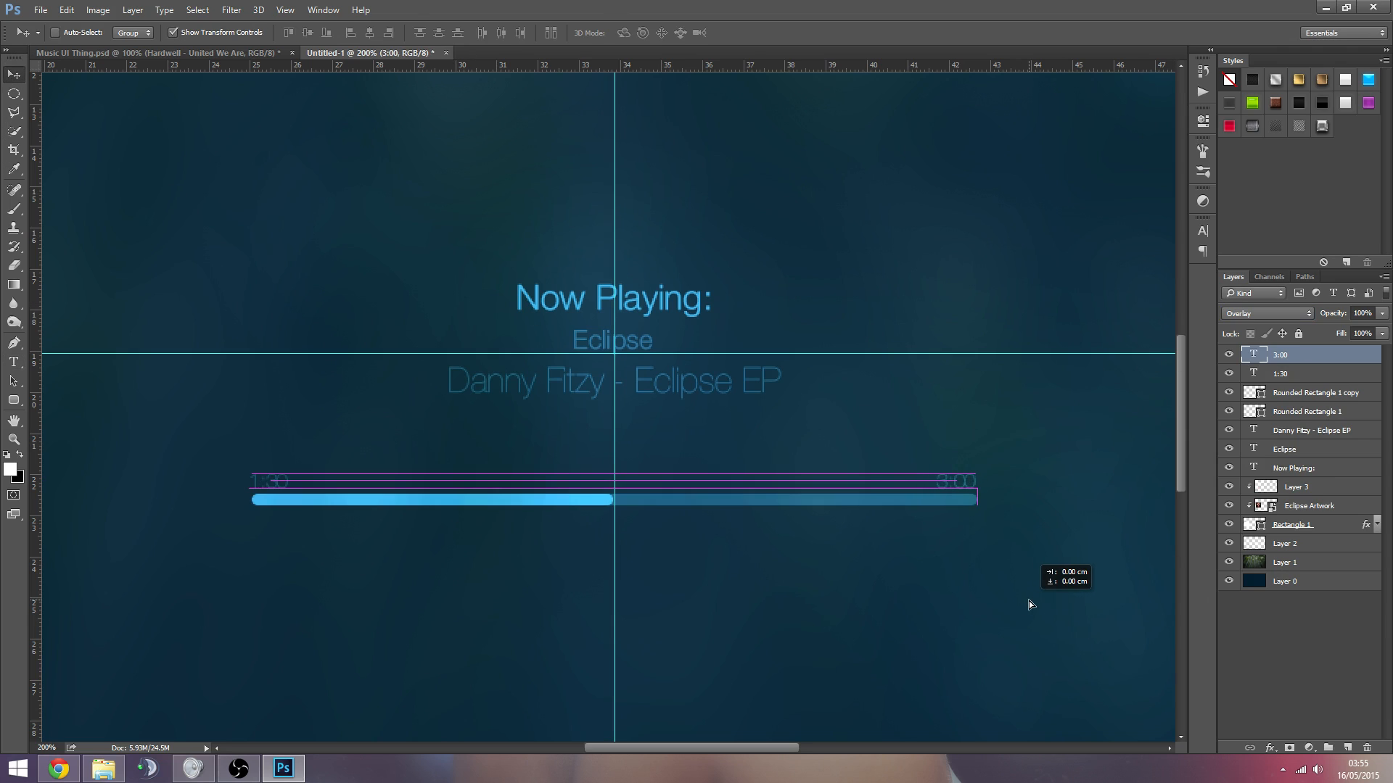
Step: Nudge the "1:30" and "3:00" text layers together slightly upward, away from the progress bar
key(z)
alt+click(816, 455)
alt+click(818, 454)
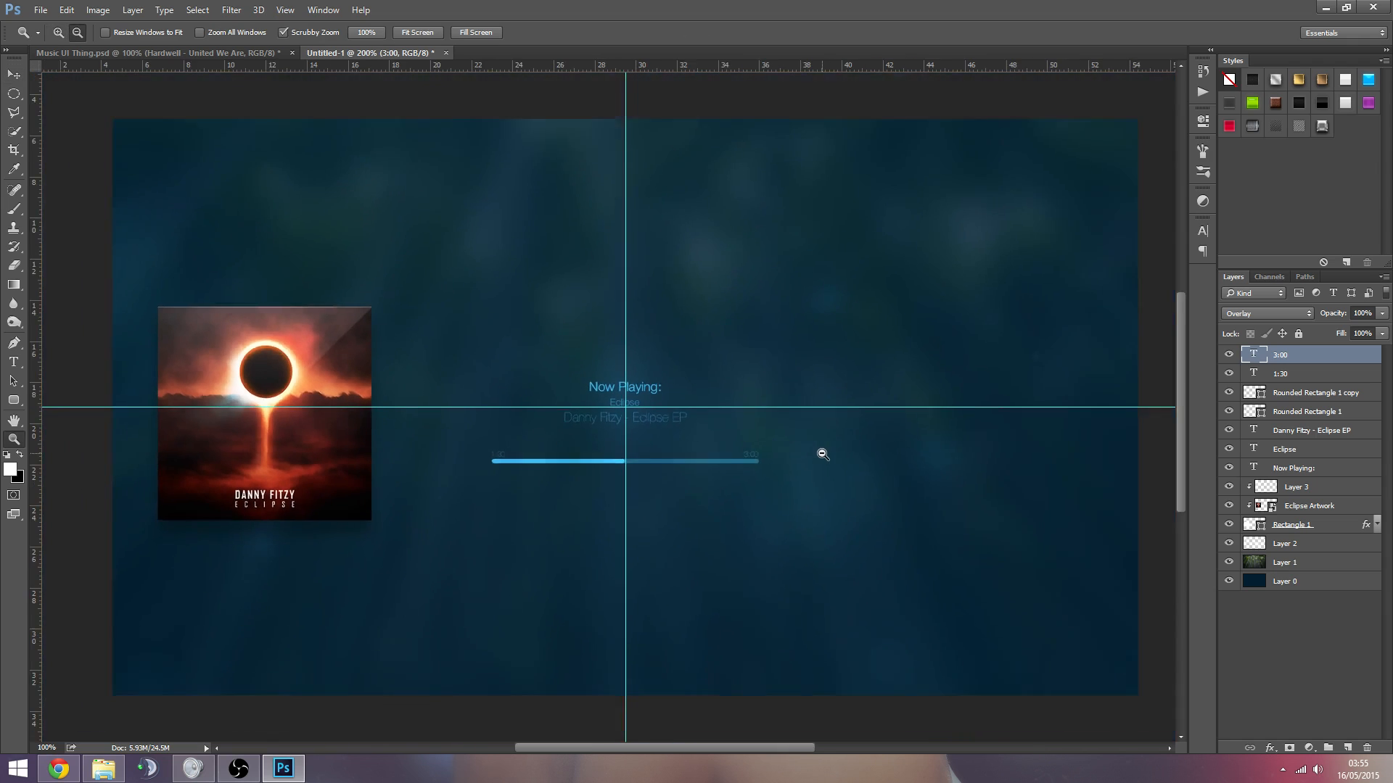
click(661, 448)
click(661, 448)
click(499, 473)
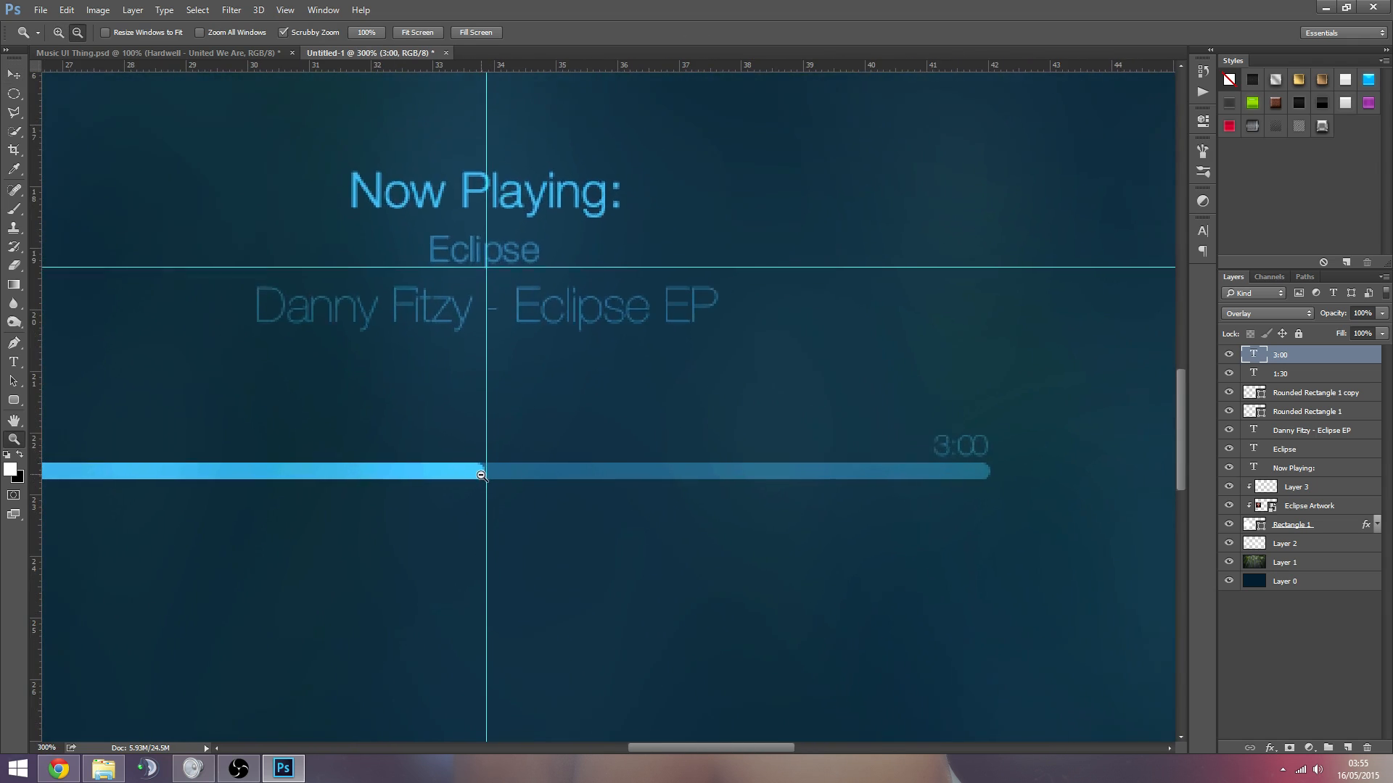
alt+click(475, 472)
click(13, 75)
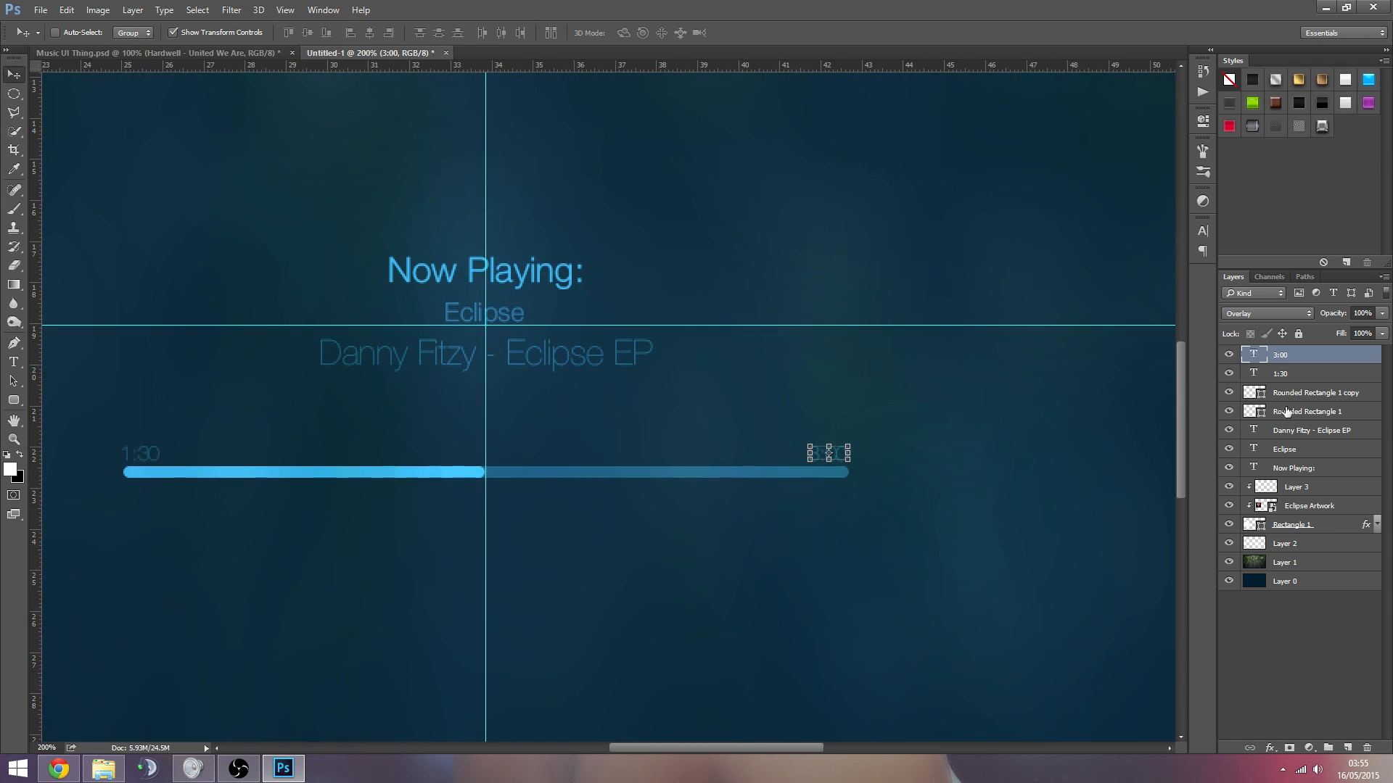
ctrl+click(1291, 373)
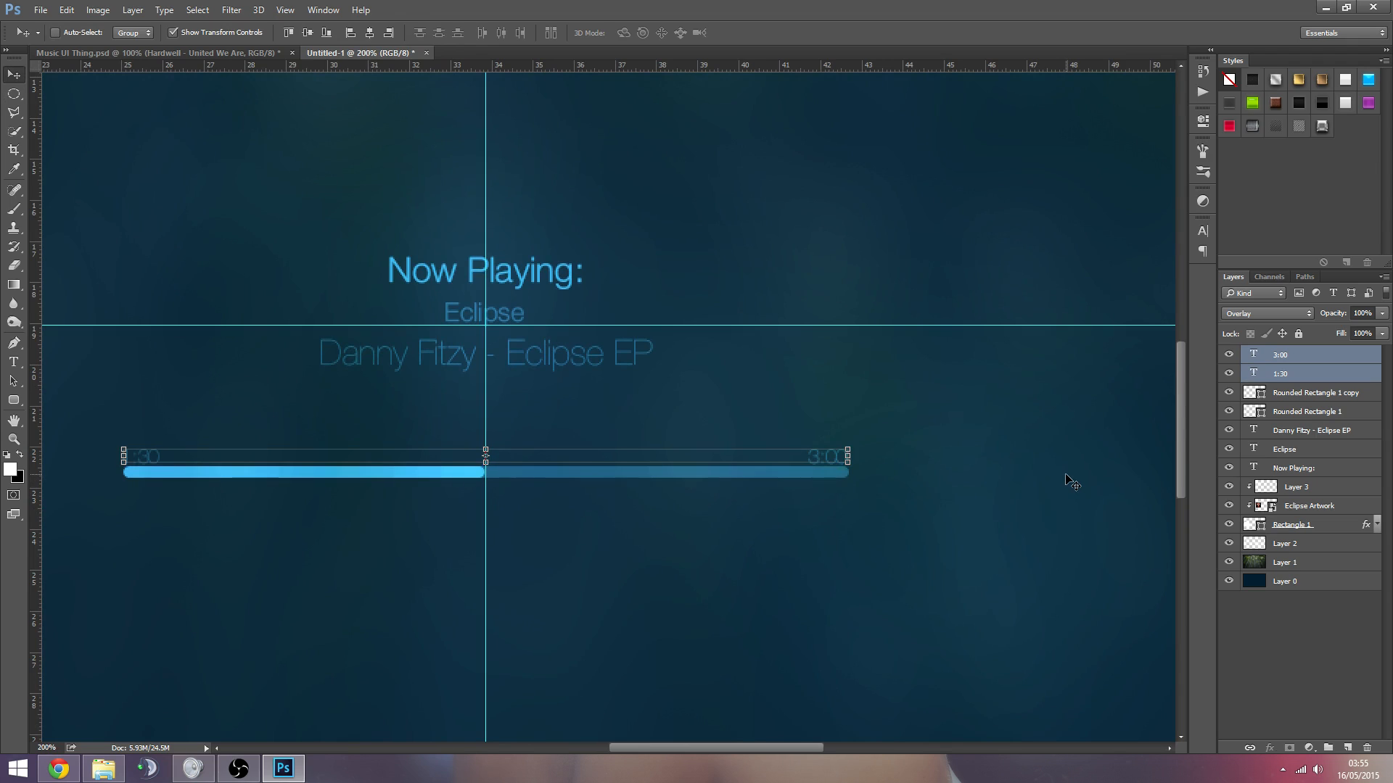
key(Up)
key(Up)
key(Up)
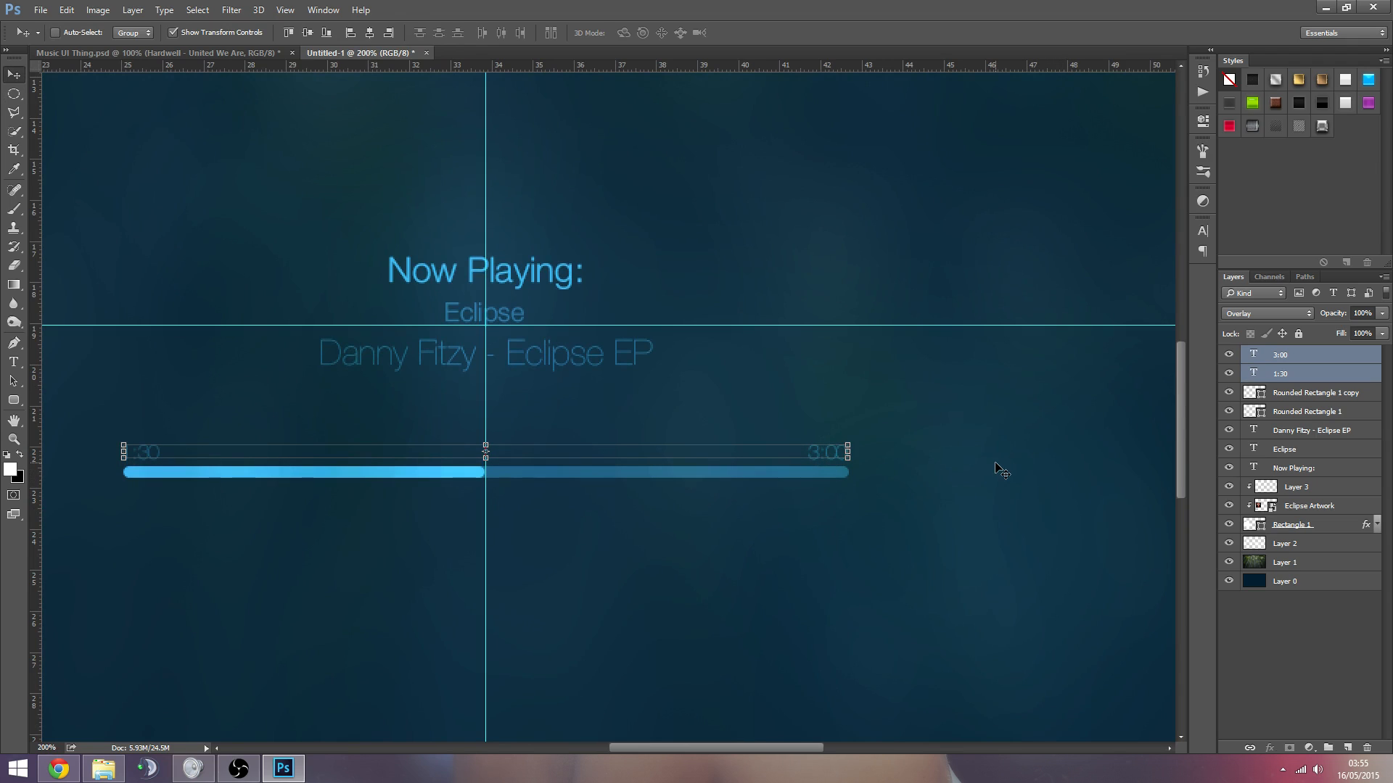
Step: Move both progress bar shapes and both time texts together about 20 px down
key(z)
alt+click(494, 406)
alt+click(523, 402)
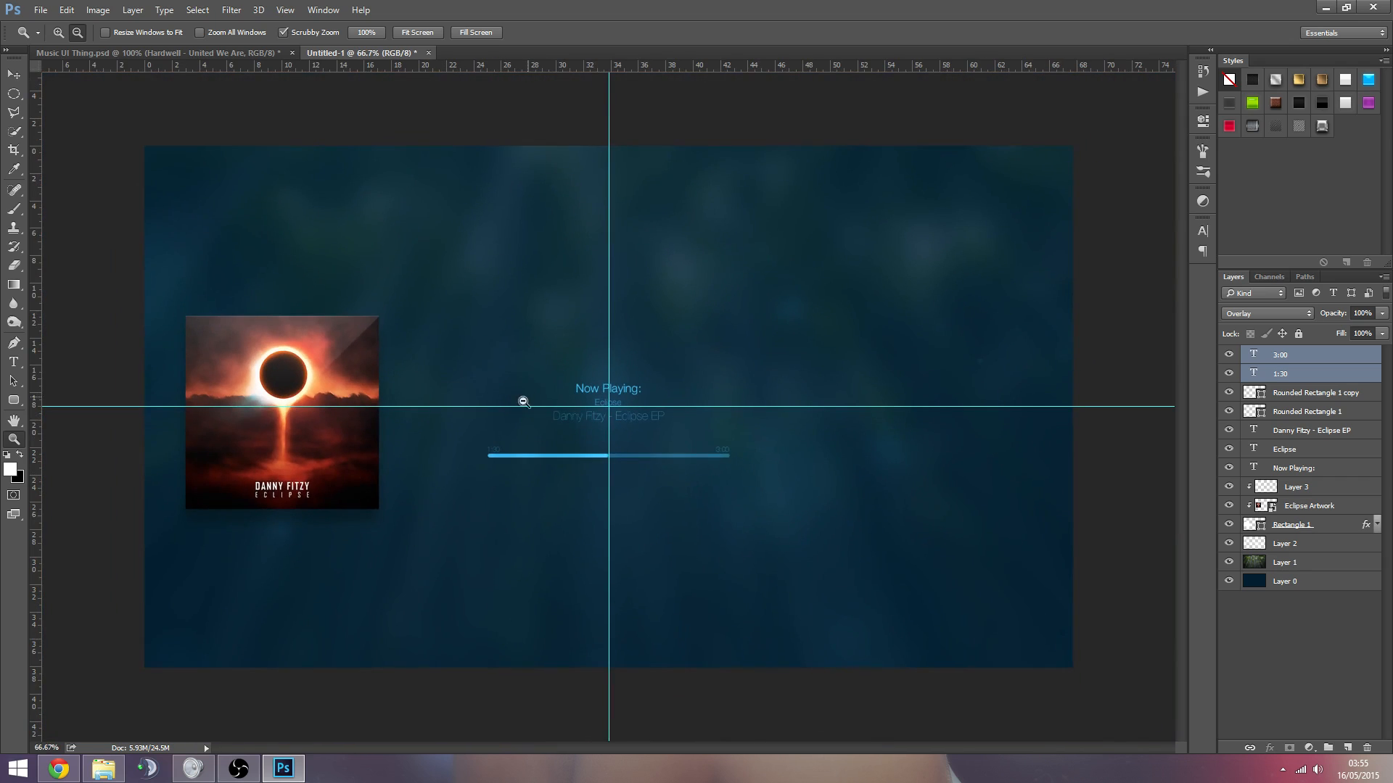
click(581, 399)
click(641, 433)
key(v)
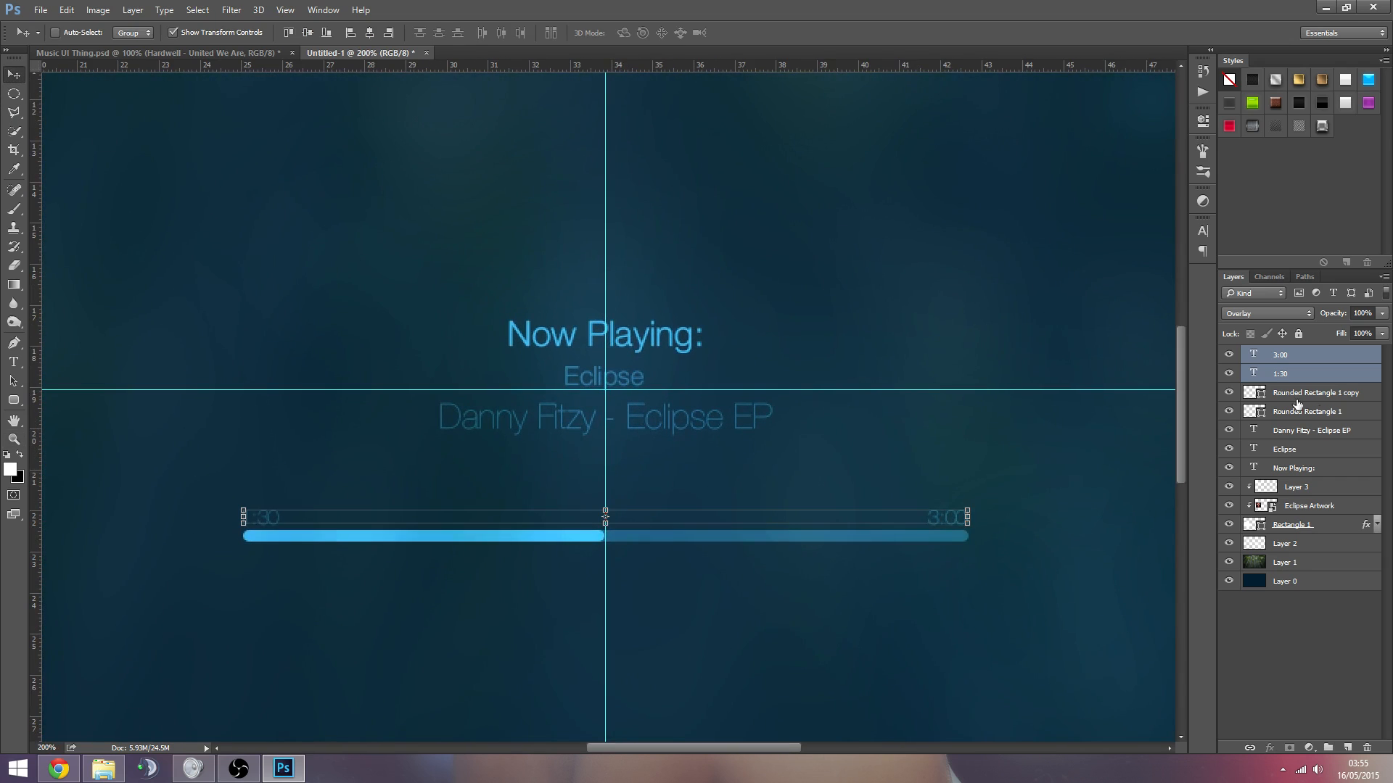
ctrl+click(1314, 394)
ctrl+click(1306, 411)
key(shift+Down)
key(shift+Down)
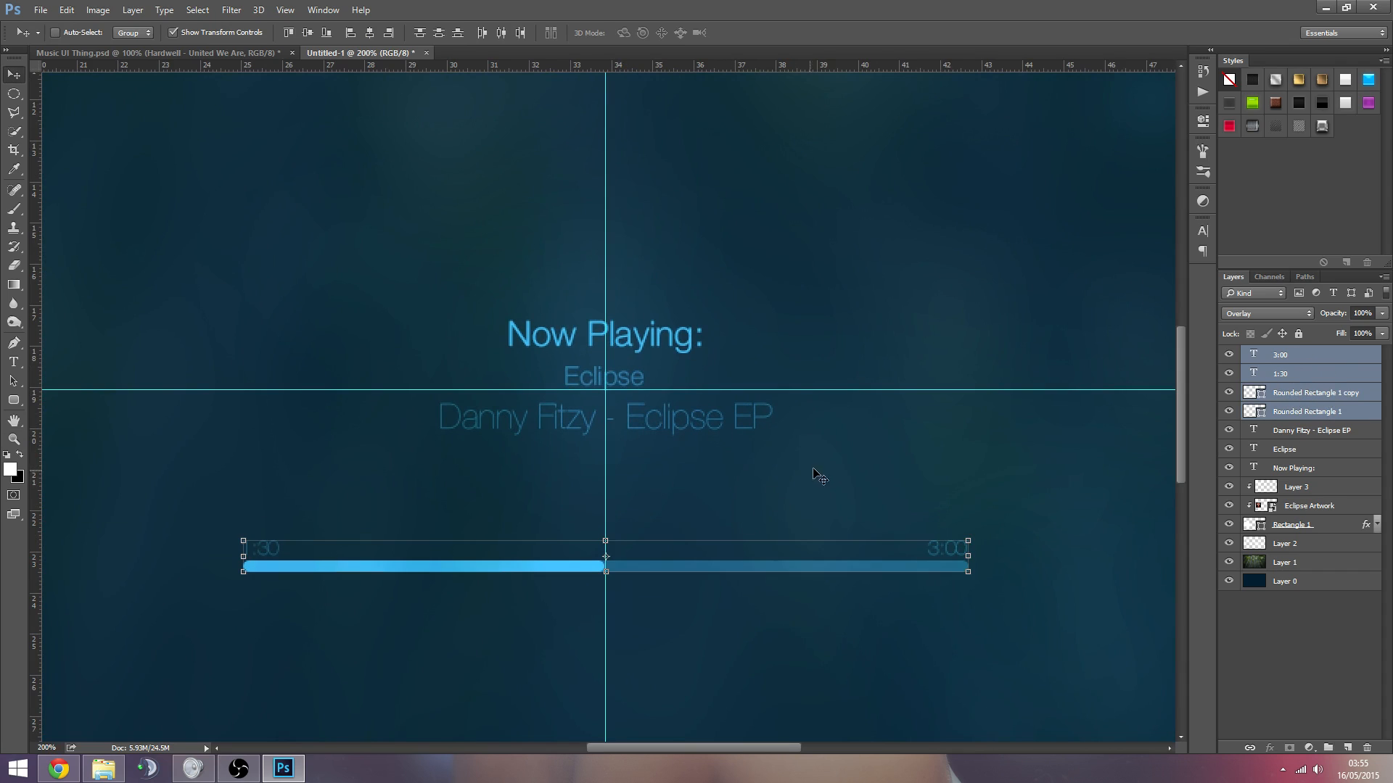
drag(820, 470, 821, 470)
Step: Draw a small white rectangle 12 px wide in the empty area above the track text and set its height to 40 px
click(14, 400)
click(65, 402)
drag(832, 162, 852, 205)
click(1004, 157)
drag(1004, 158, 986, 161)
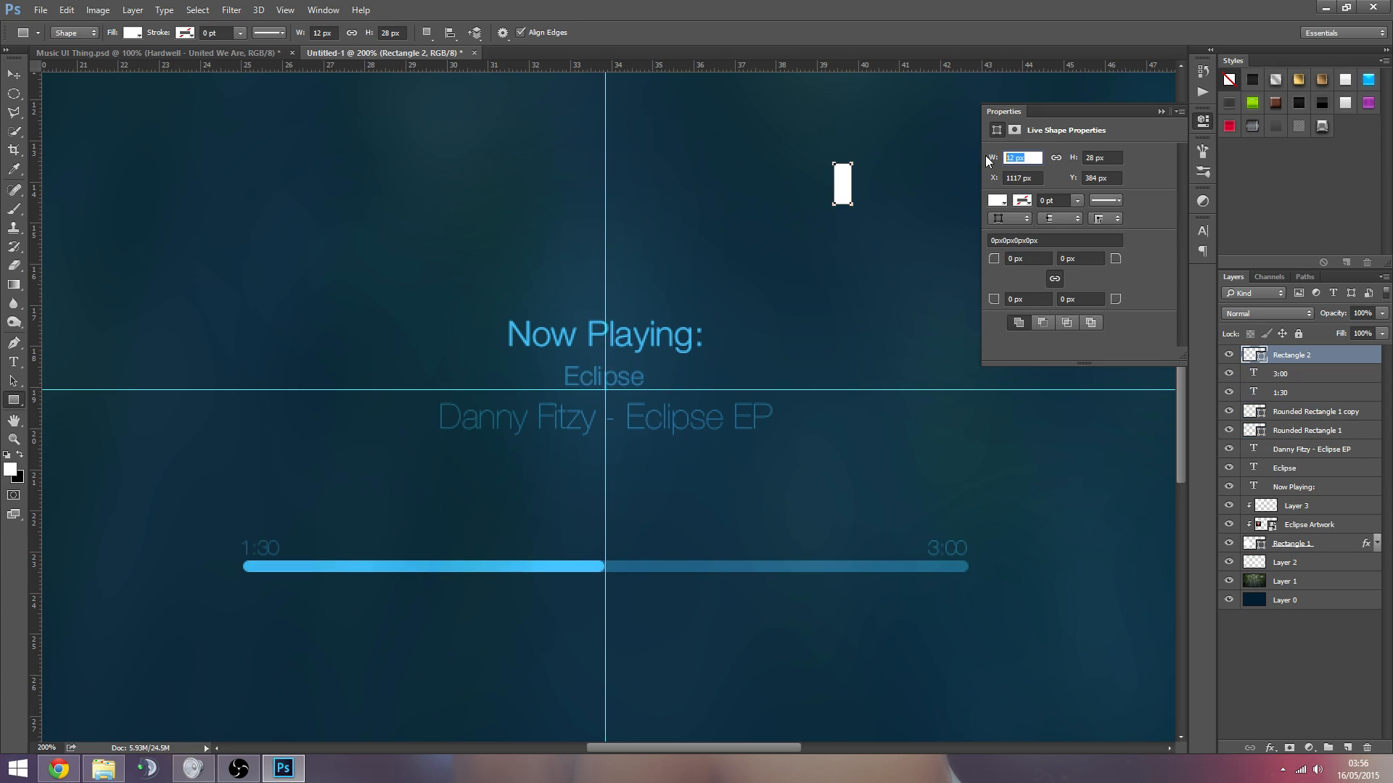
drag(1106, 158, 1047, 149)
text(40)
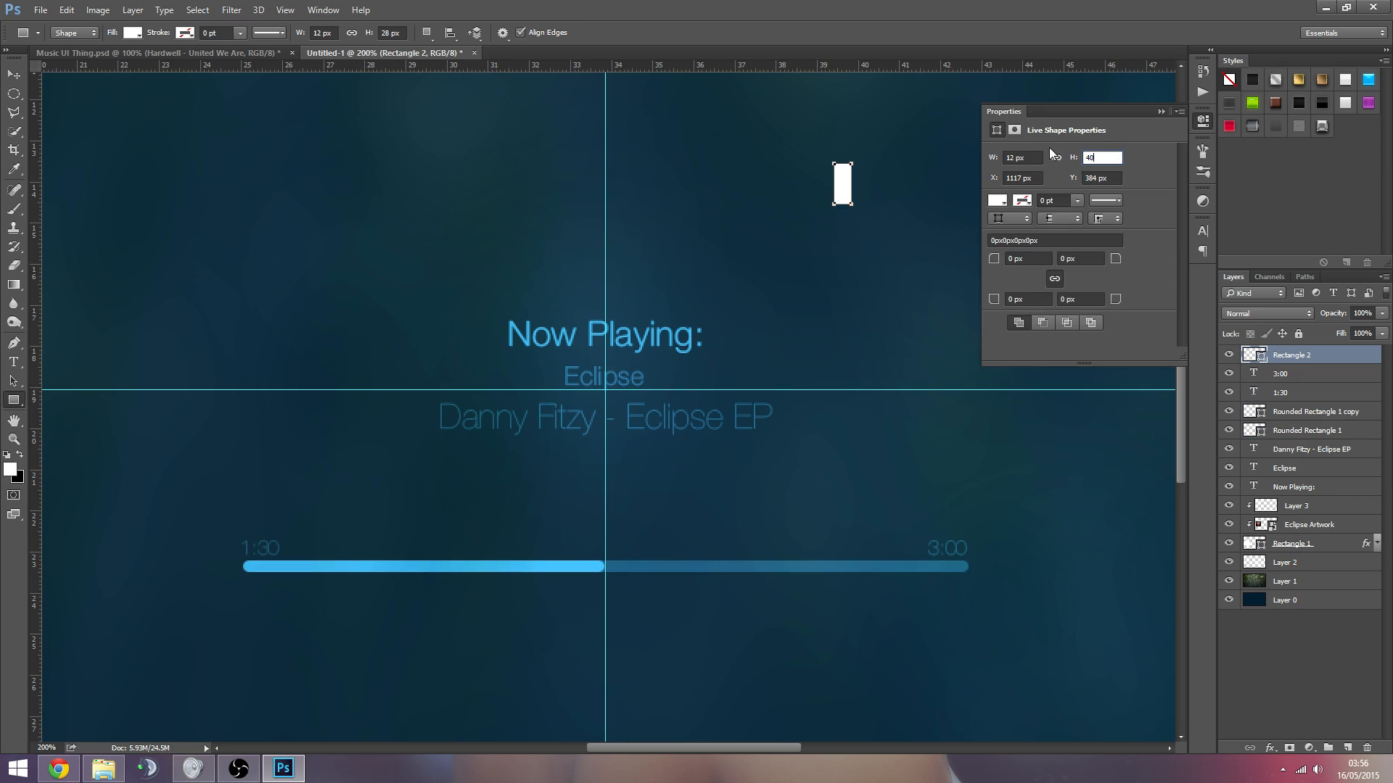
key(Return)
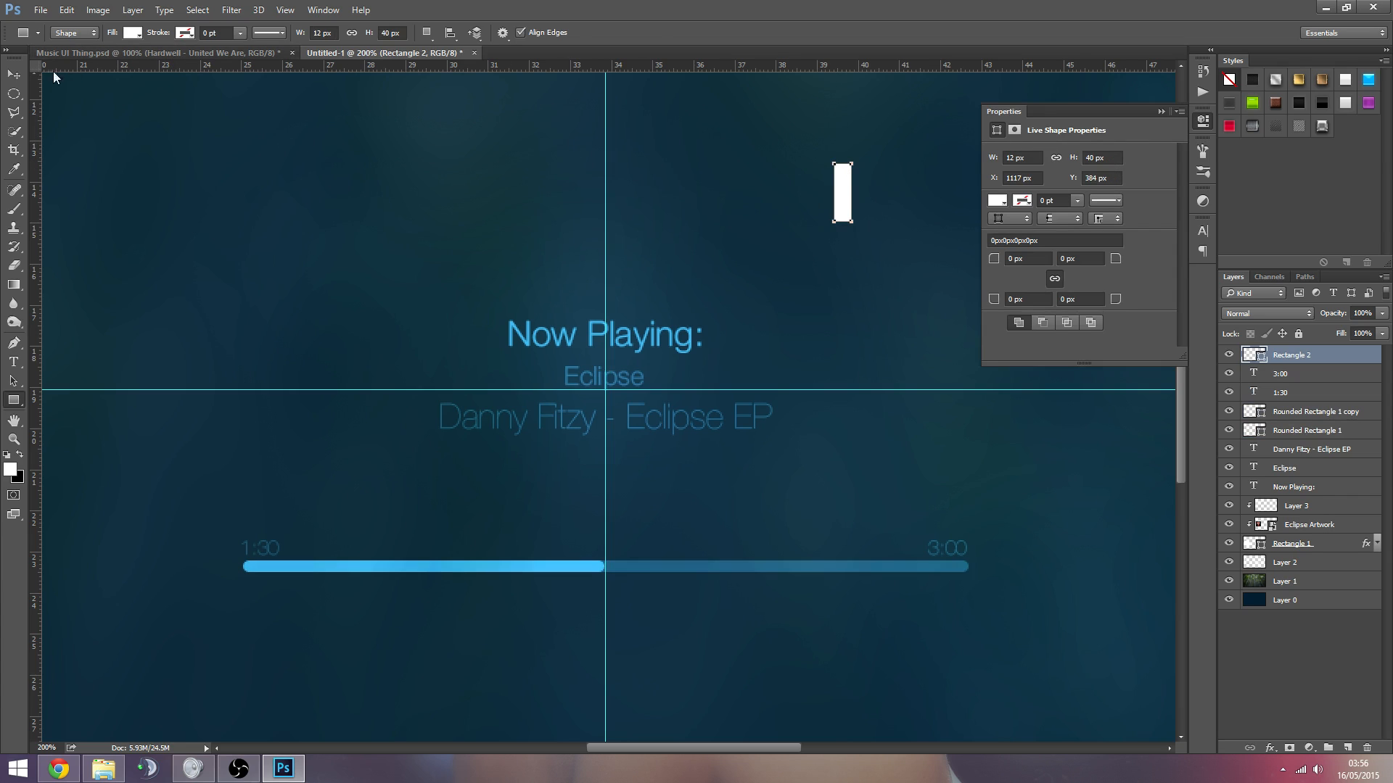
Step: Move the white rectangle between the track text and the progress bar and resize it to 10 × 30 px
click(14, 74)
drag(895, 207, 753, 498)
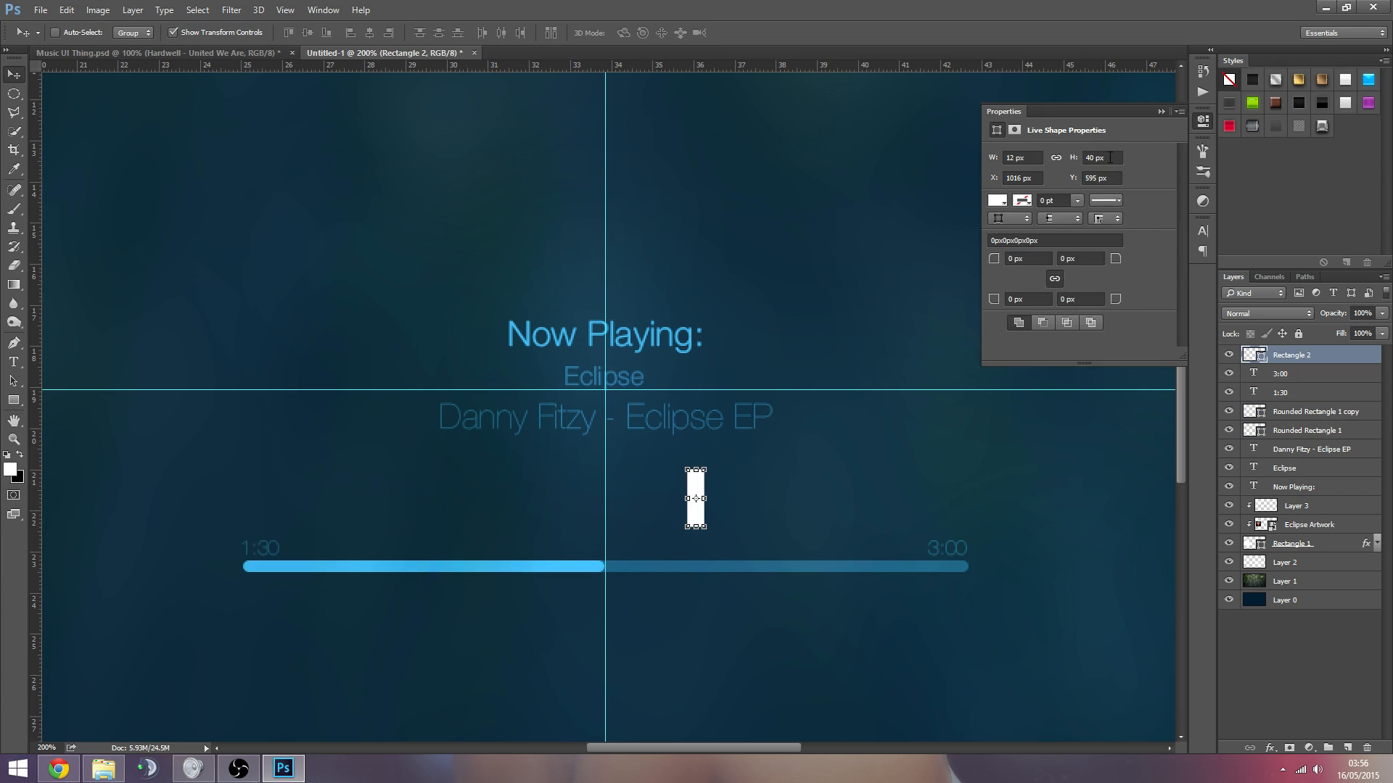
drag(1031, 152, 934, 152)
text(10)
click(1107, 159)
text(30)
key(Return)
Step: Duplicate the rectangle about 0.56 cm to its right as a pause icon and centre the pair on the vertical guide
key(ctrl+j)
drag(805, 484, 829, 484)
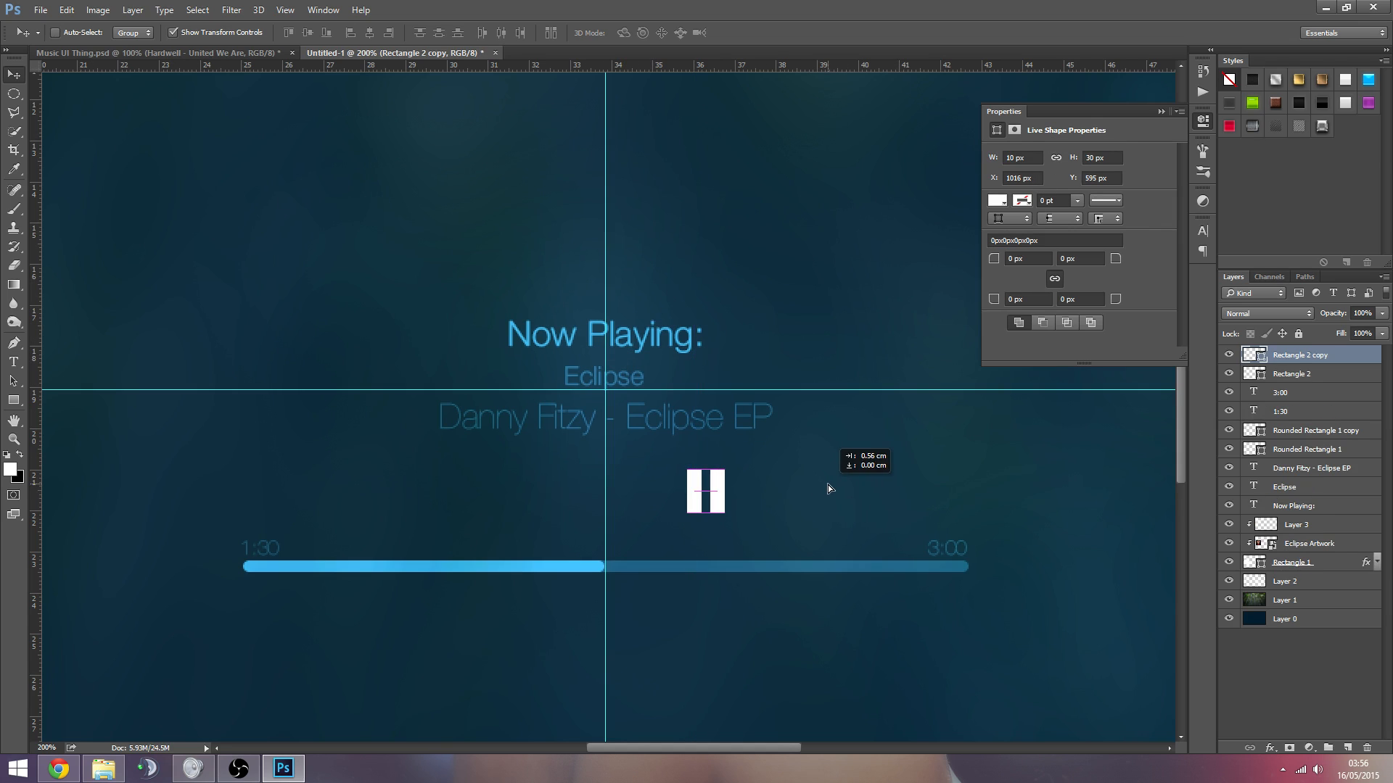
shift+click(1309, 376)
drag(974, 491, 875, 498)
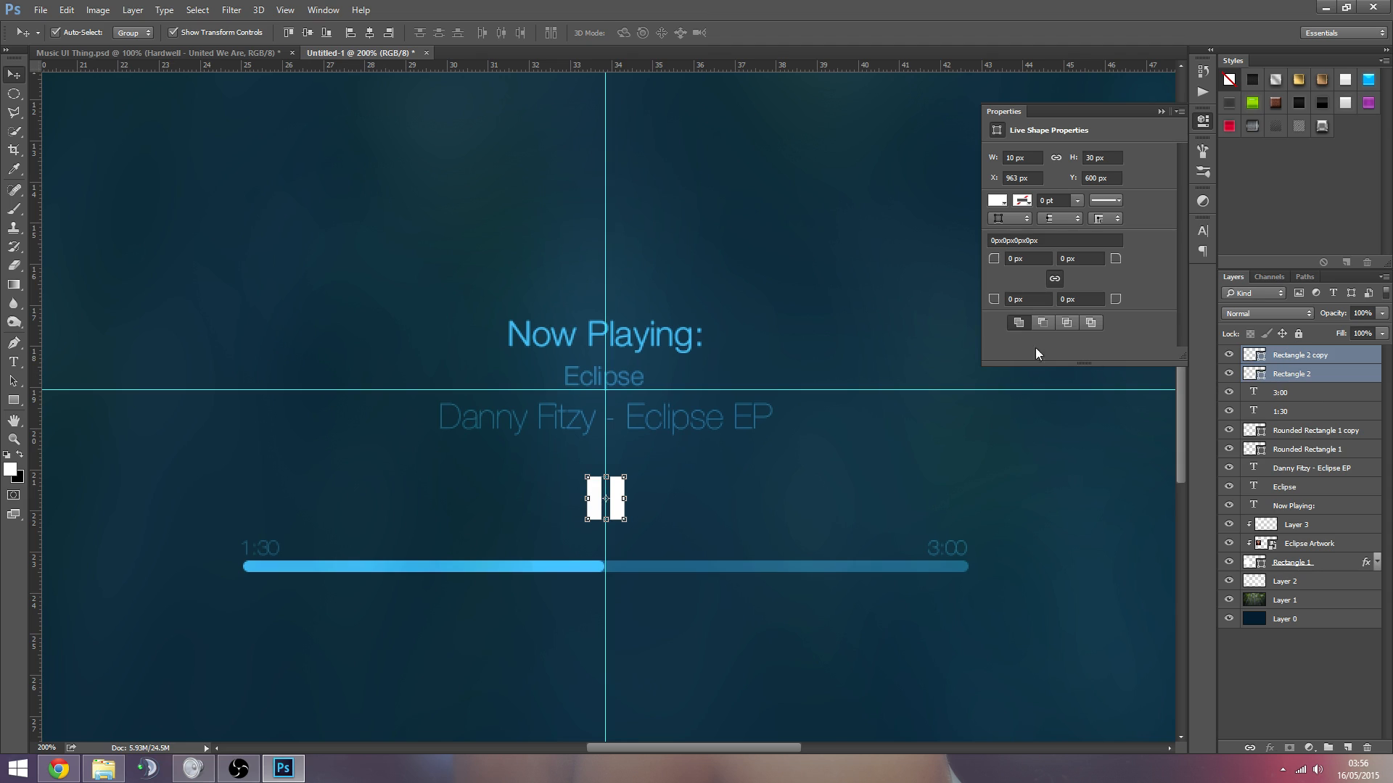
Step: Merge the two pause bars into one shape layer and collapse the shape properties
key(ctrl+e)
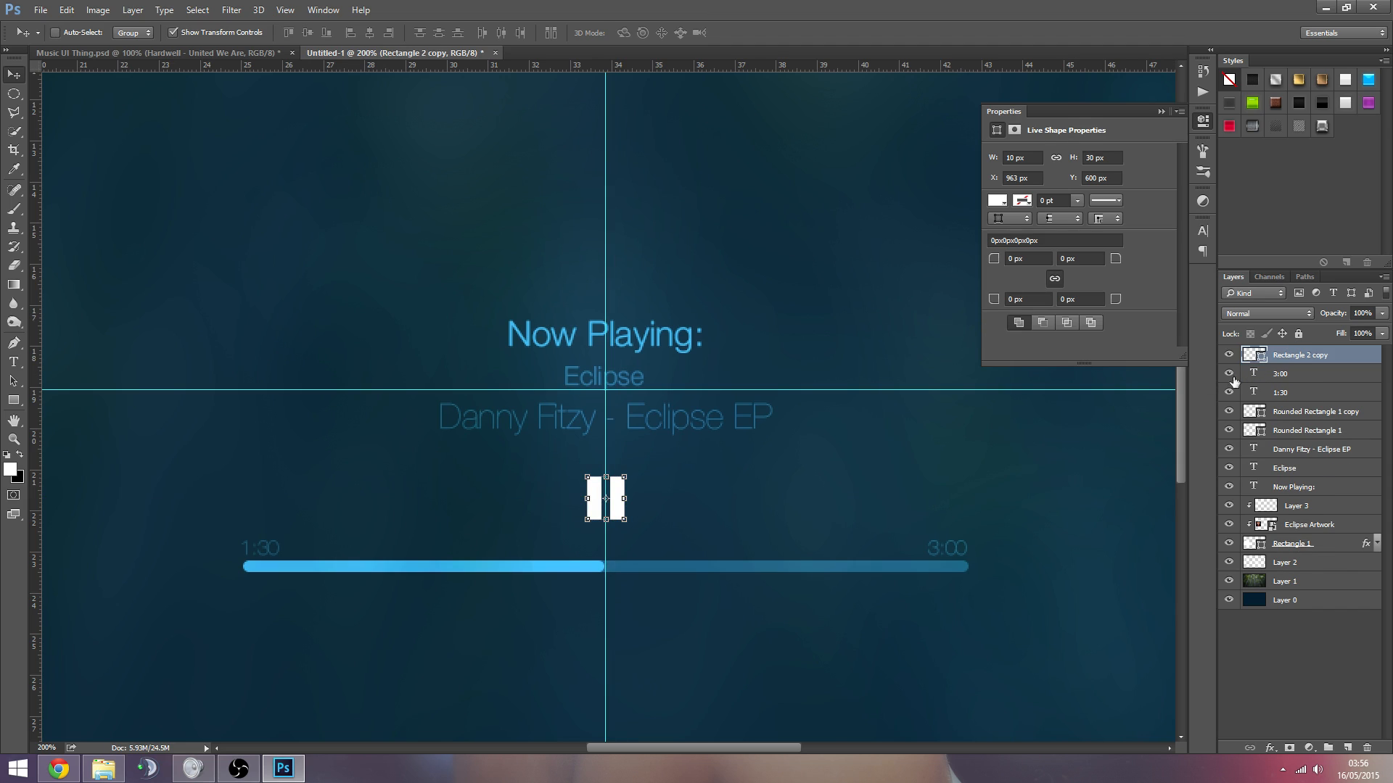
click(1161, 111)
click(1256, 635)
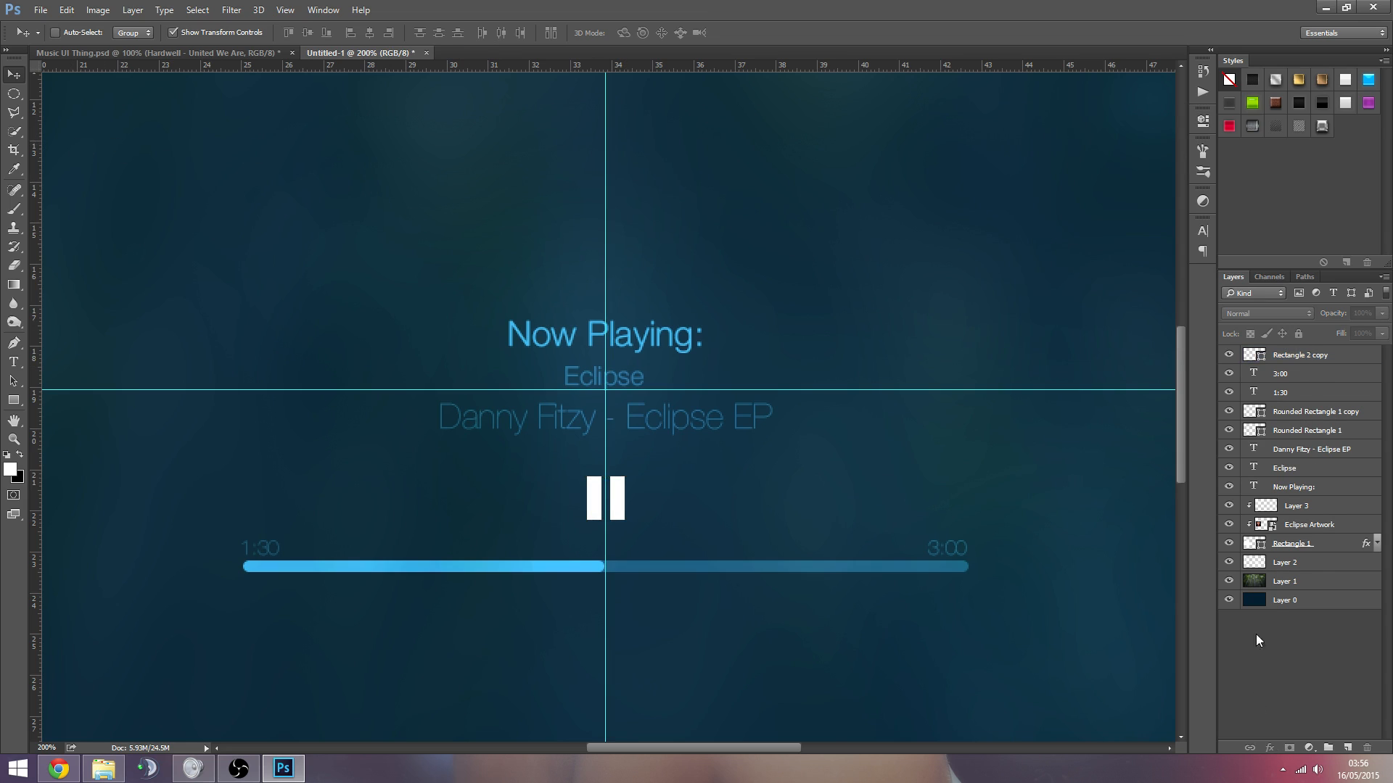
Step: Scale the merged pause icon up to about 860% from its lower-left corner
click(1296, 355)
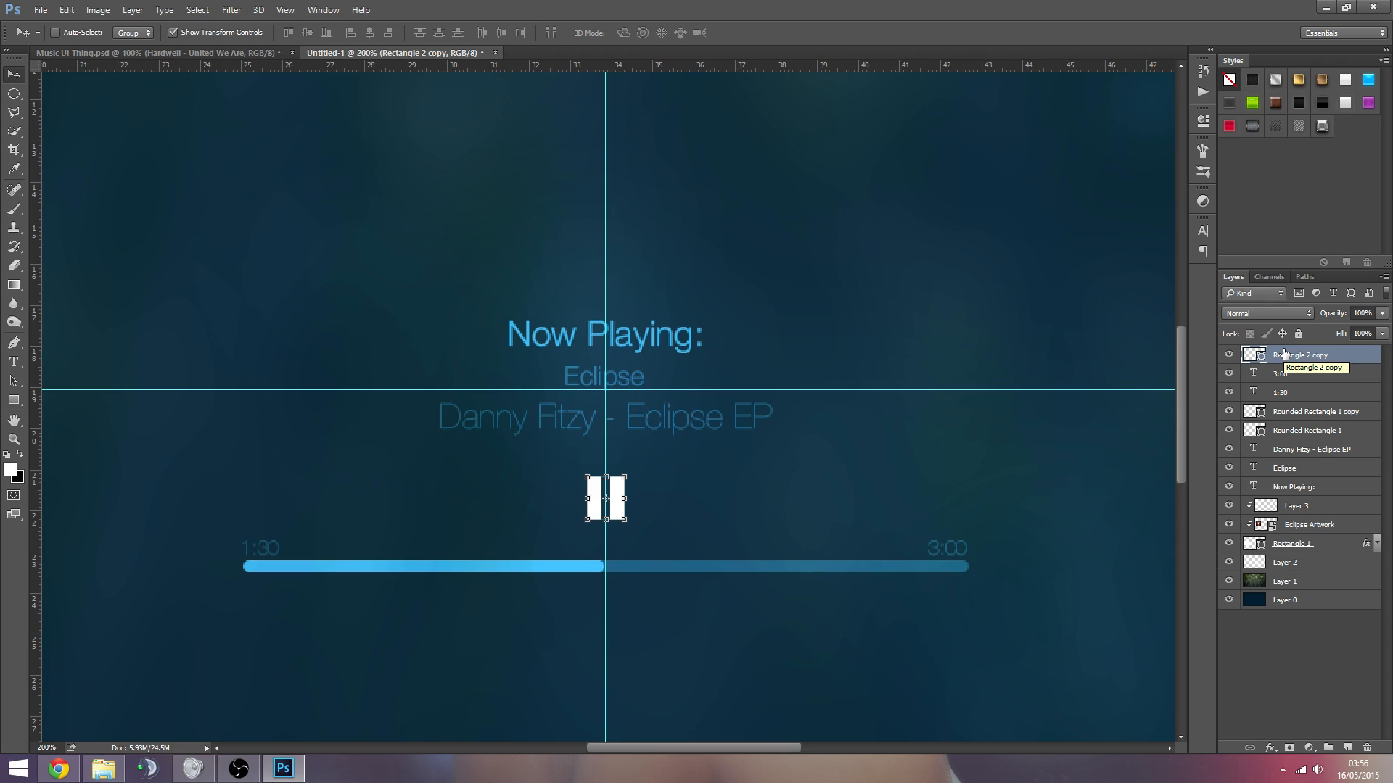
drag(624, 477, 832, 283)
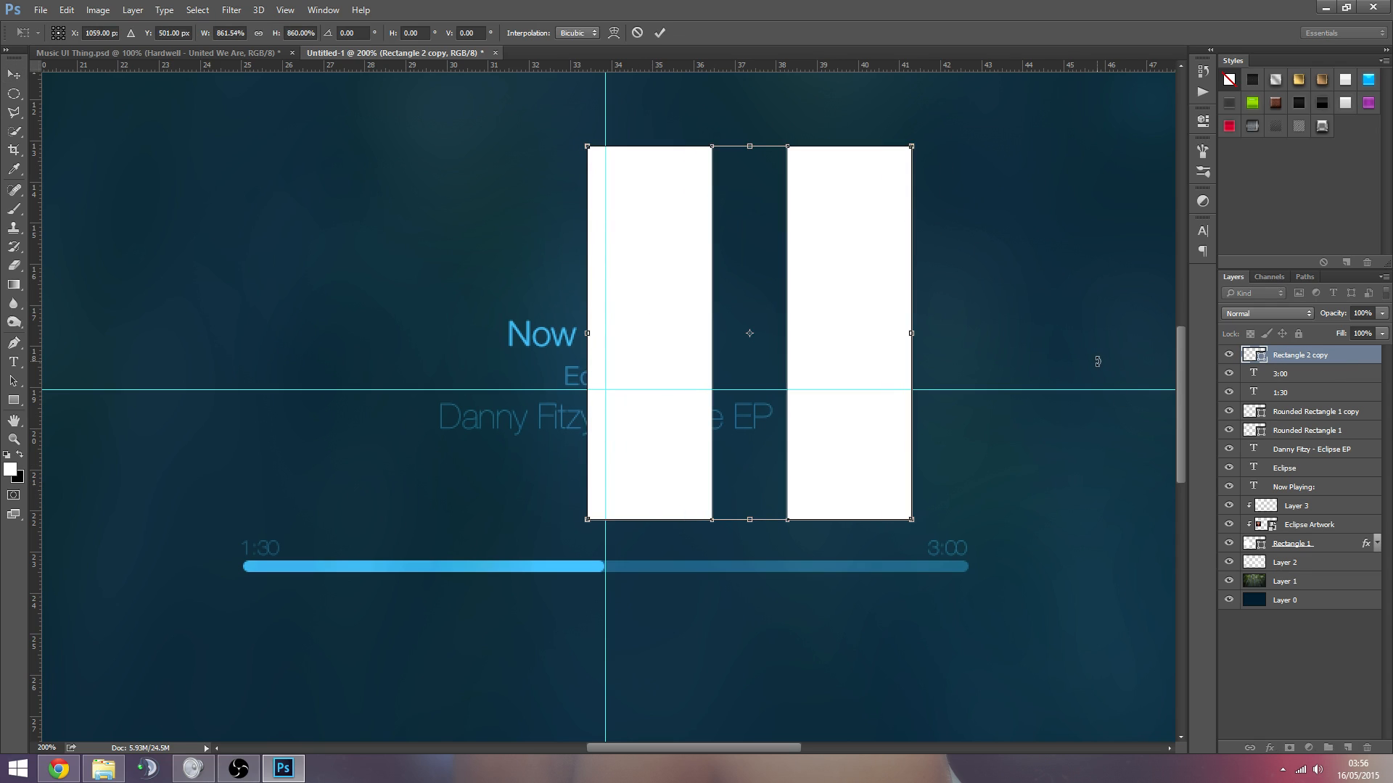
key(Return)
Step: Examine the edges of the enlarged pause bars for sharpness, up close and from further out
key(z)
click(805, 348)
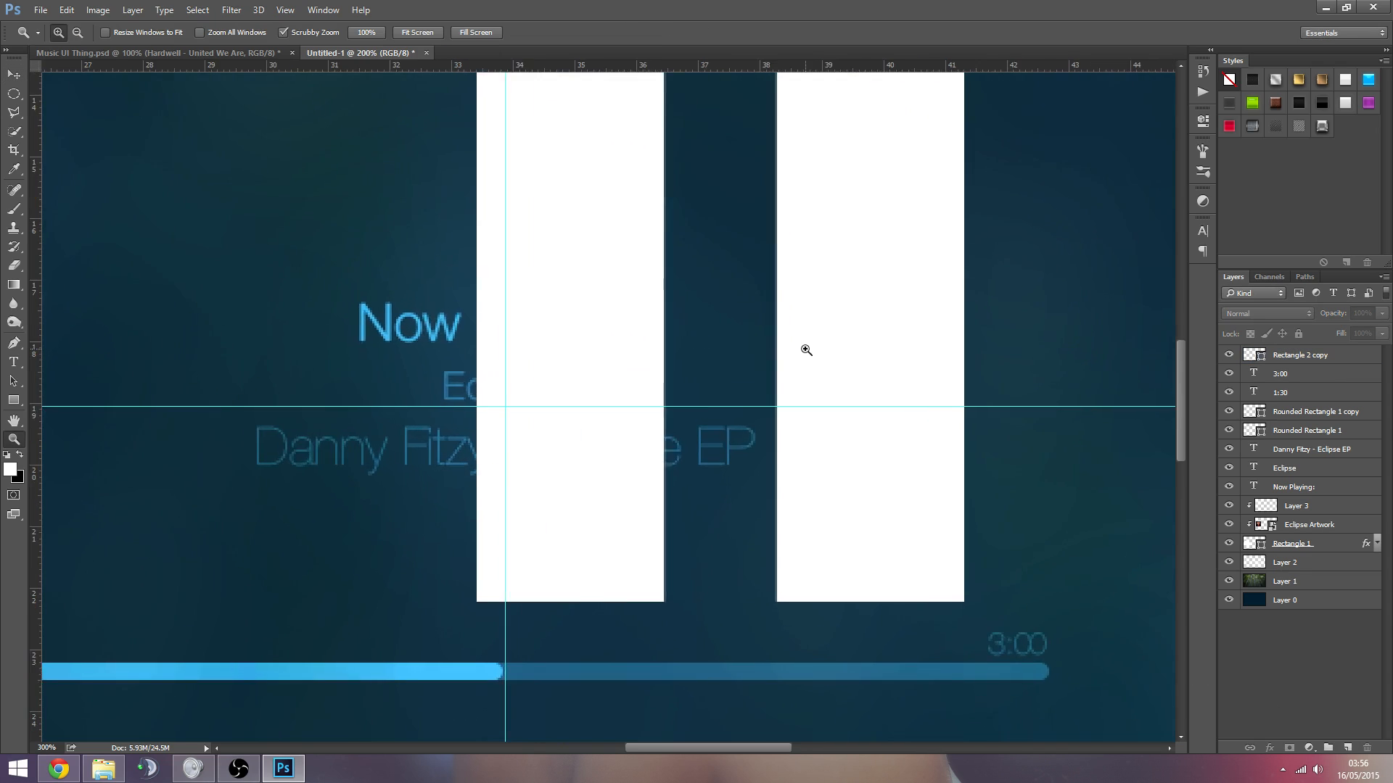
click(769, 391)
scroll(779, 413, up, 3)
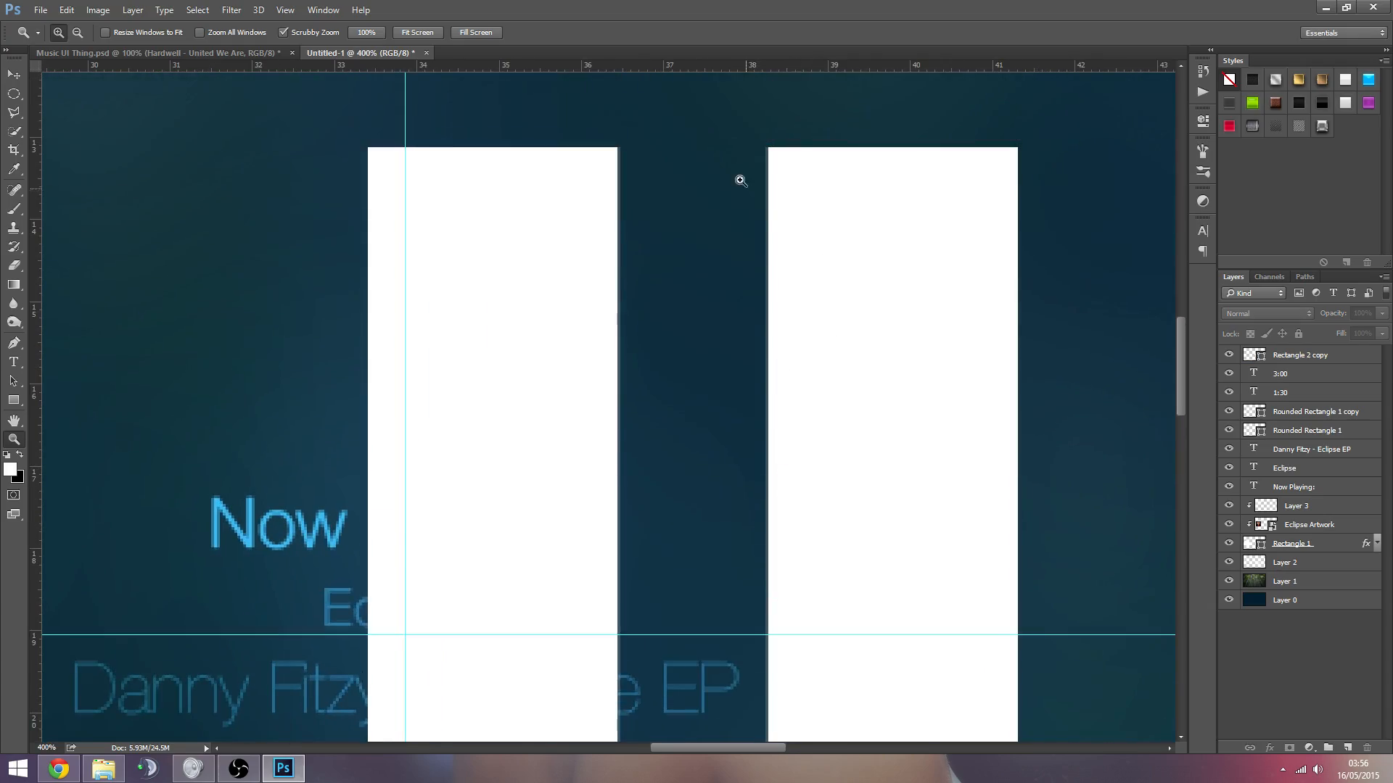
click(762, 163)
alt+click(731, 283)
alt+click(730, 283)
alt+click(730, 283)
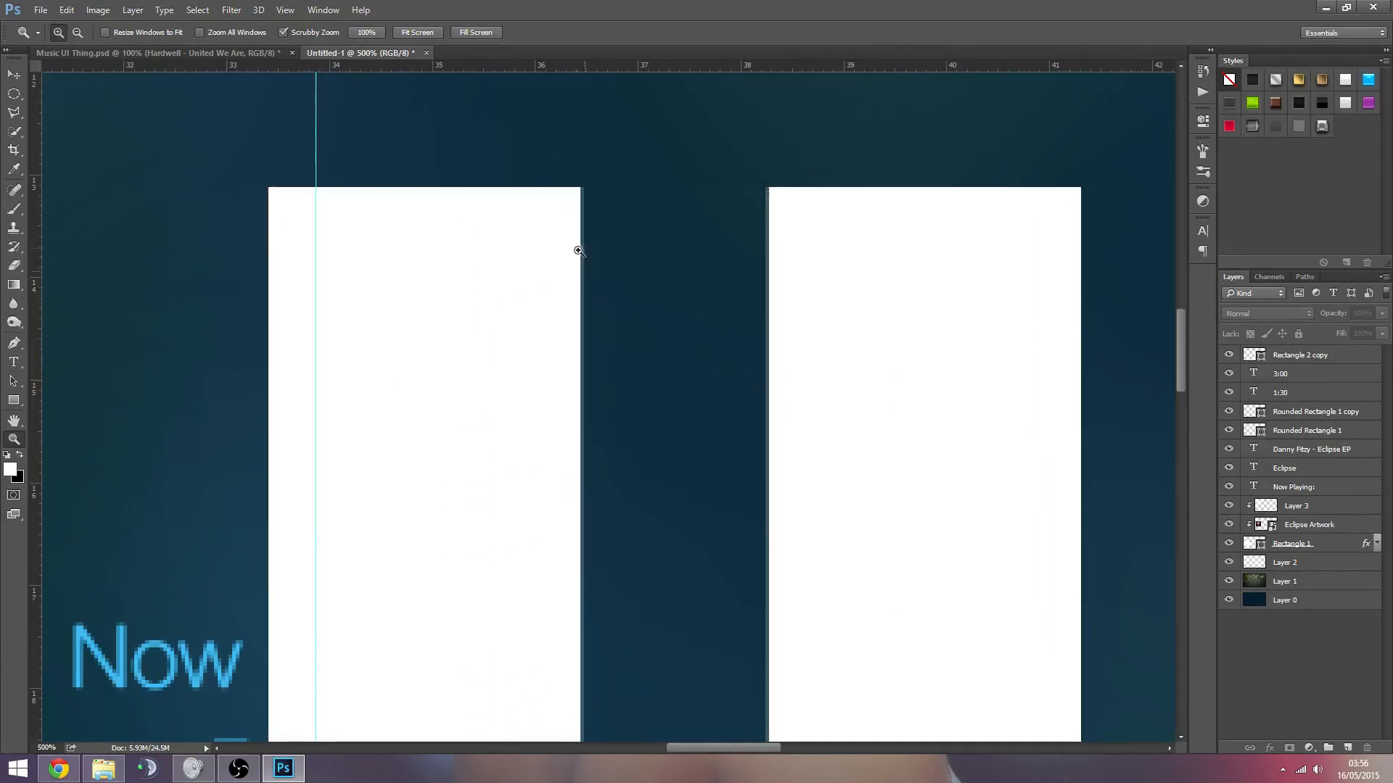
alt+click(603, 341)
alt+click(603, 343)
alt+click(603, 343)
scroll(580, 399, down, 3)
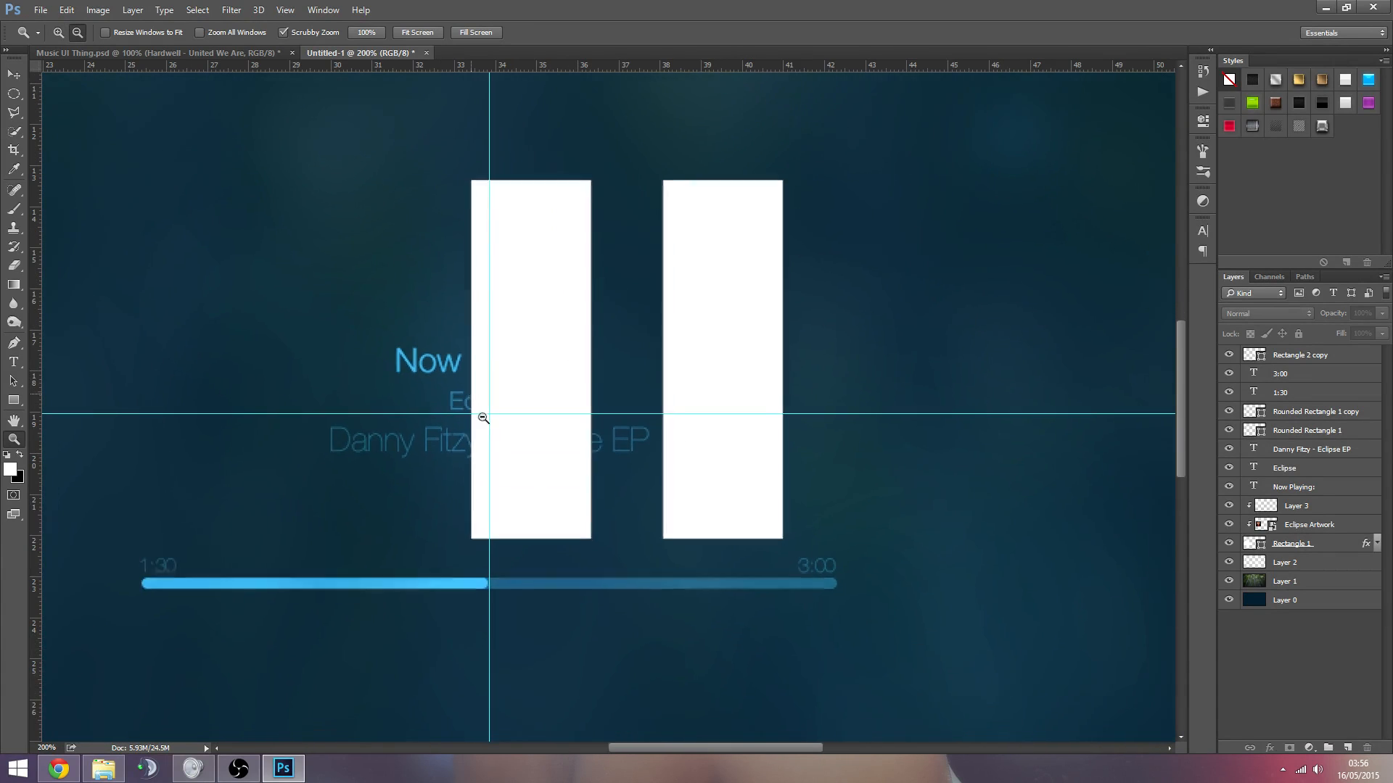
Step: Restore the pause icon to its small size below the track text and select its layer
alt+click(482, 416)
alt+click(364, 441)
click(620, 413)
click(620, 414)
click(16, 77)
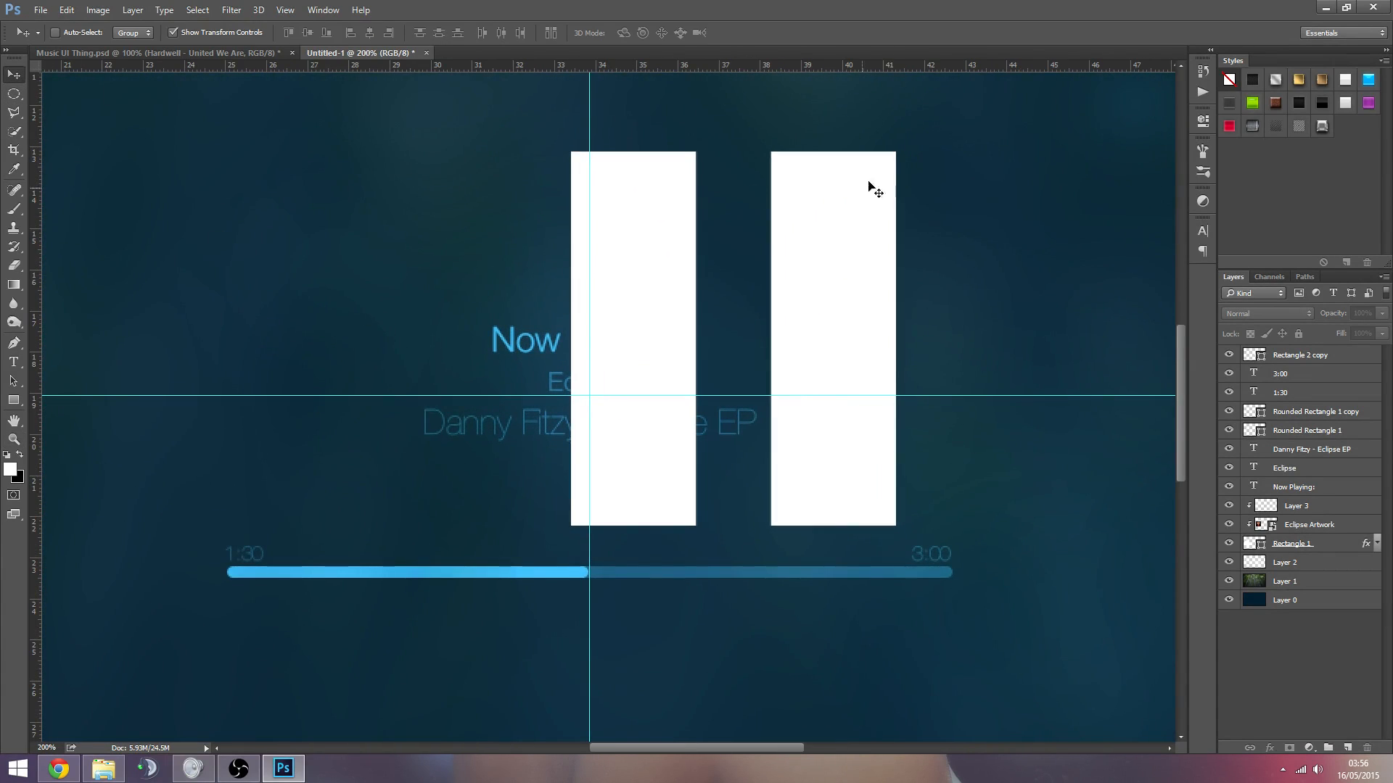
click(1311, 355)
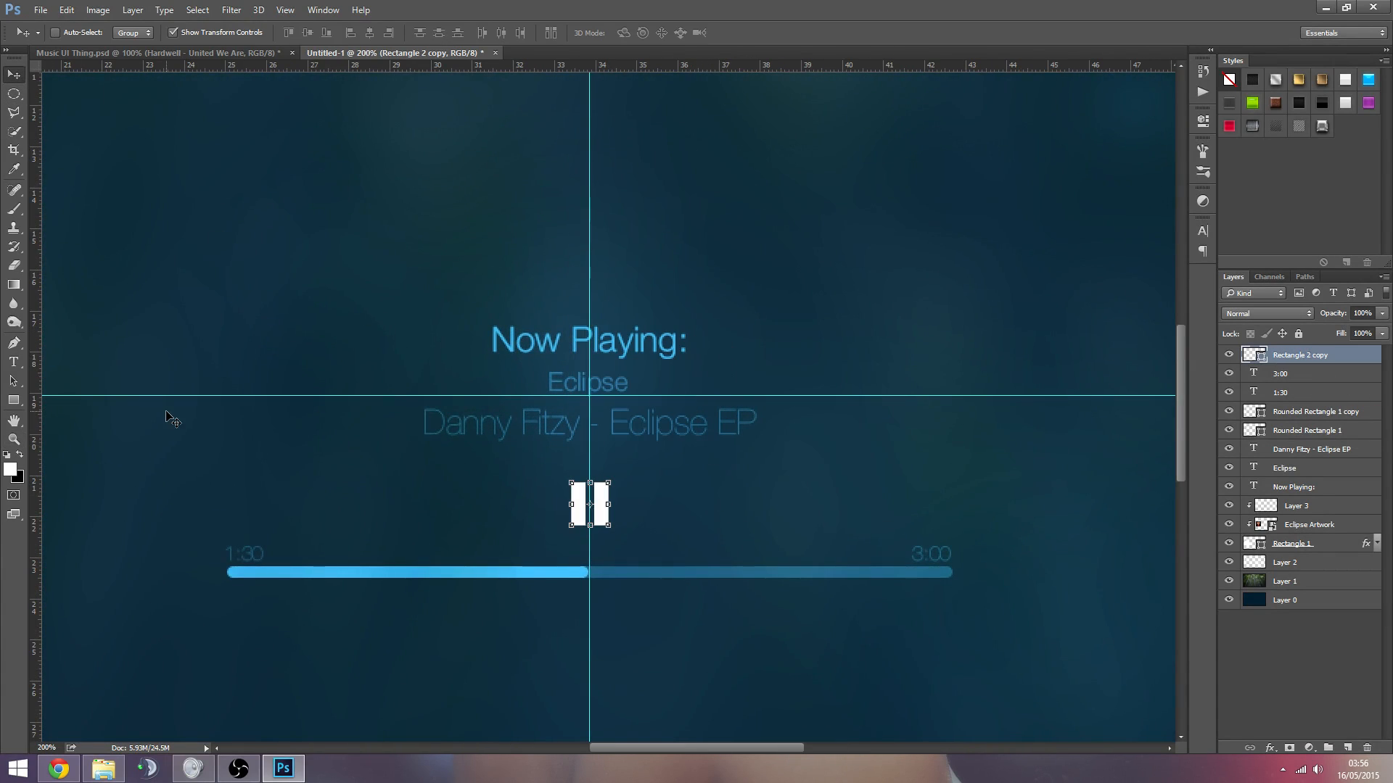
Step: Choose the Custom Shape tool with the solid triangle shape
drag(13, 401, 45, 436)
click(80, 466)
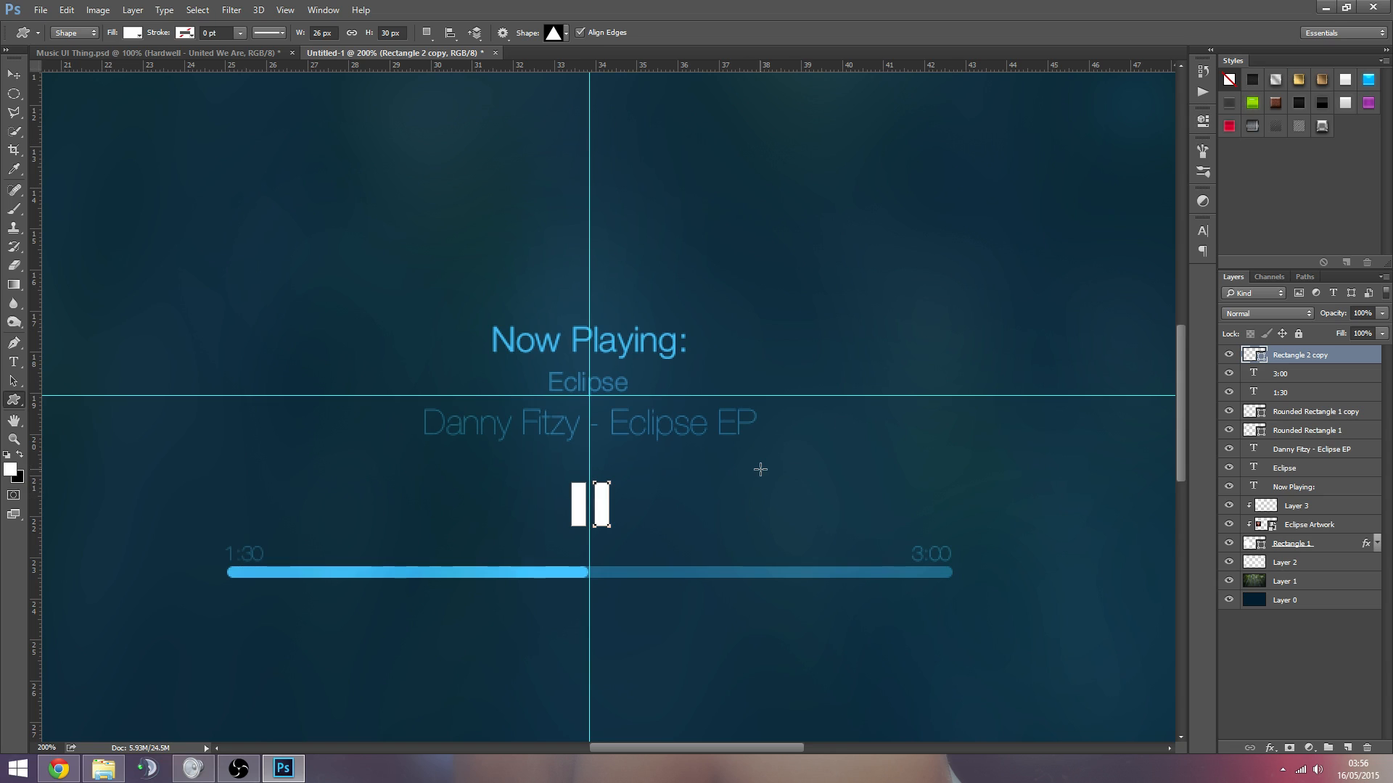
right_click(711, 458)
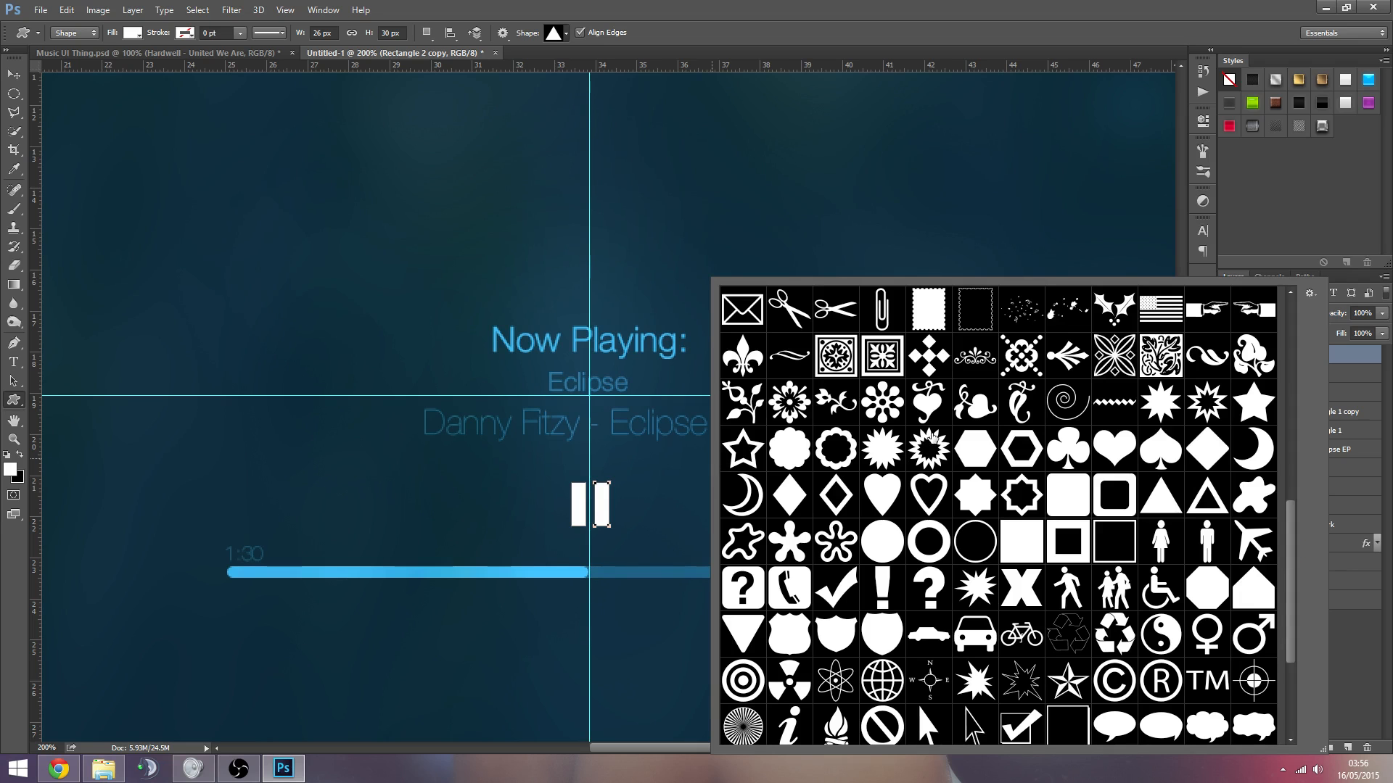
click(13, 400)
click(64, 467)
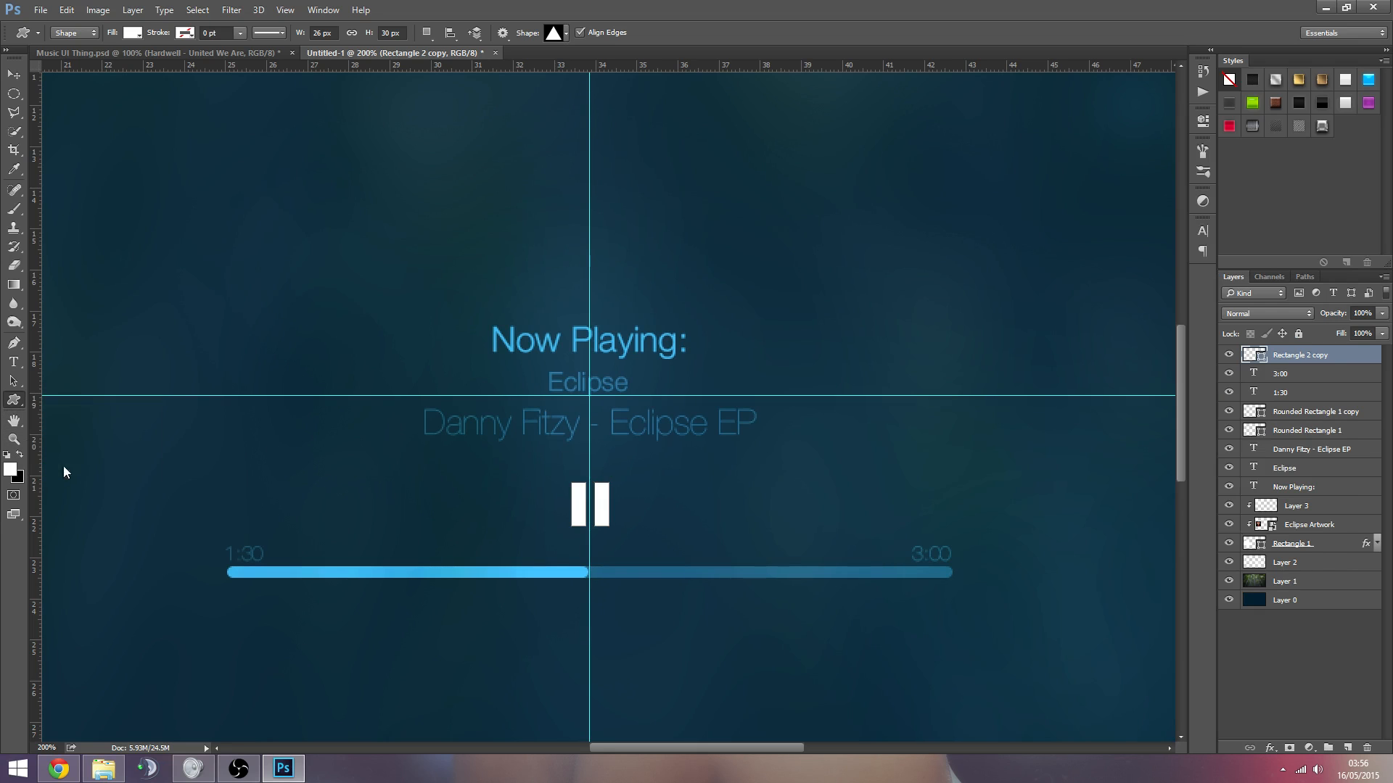
right_click(844, 350)
scroll(1058, 470, down, 10)
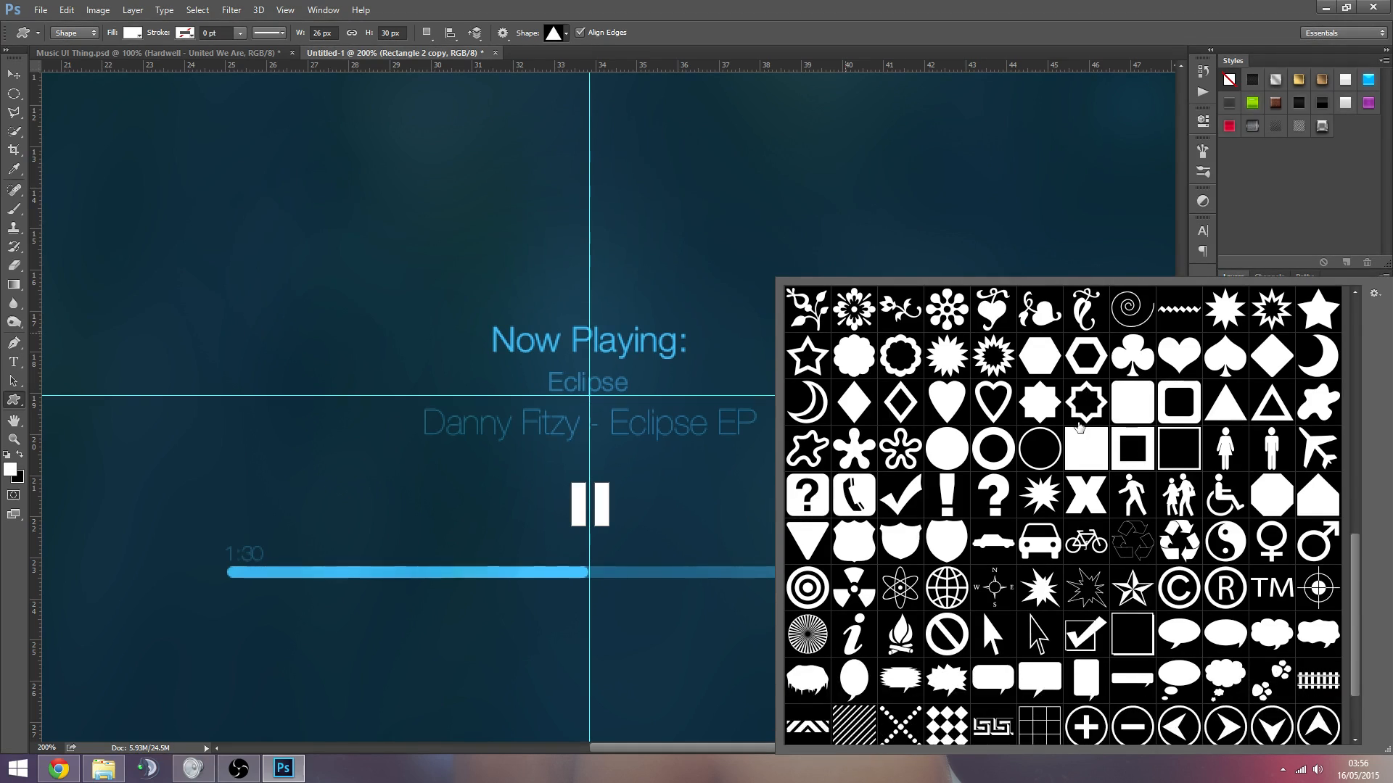
scroll(1057, 470, up, 4)
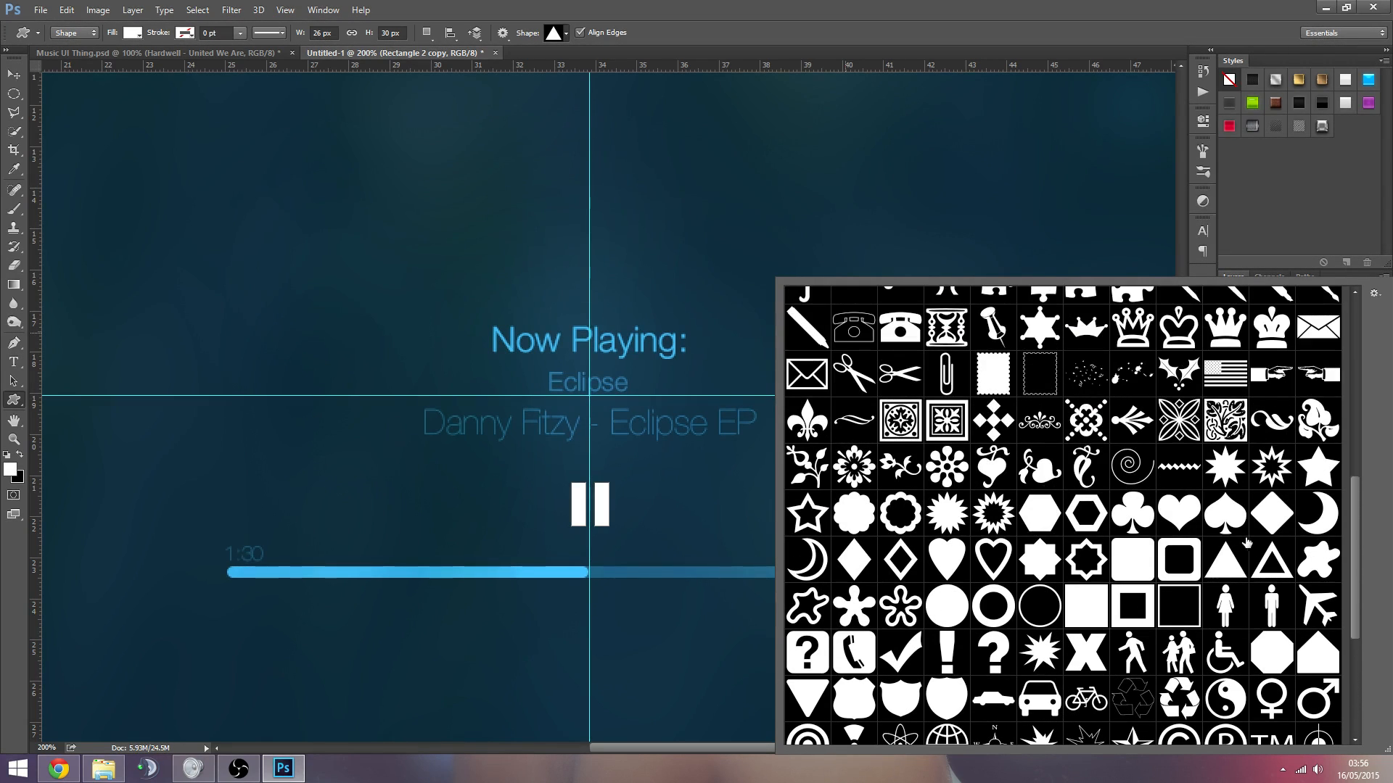
click(837, 32)
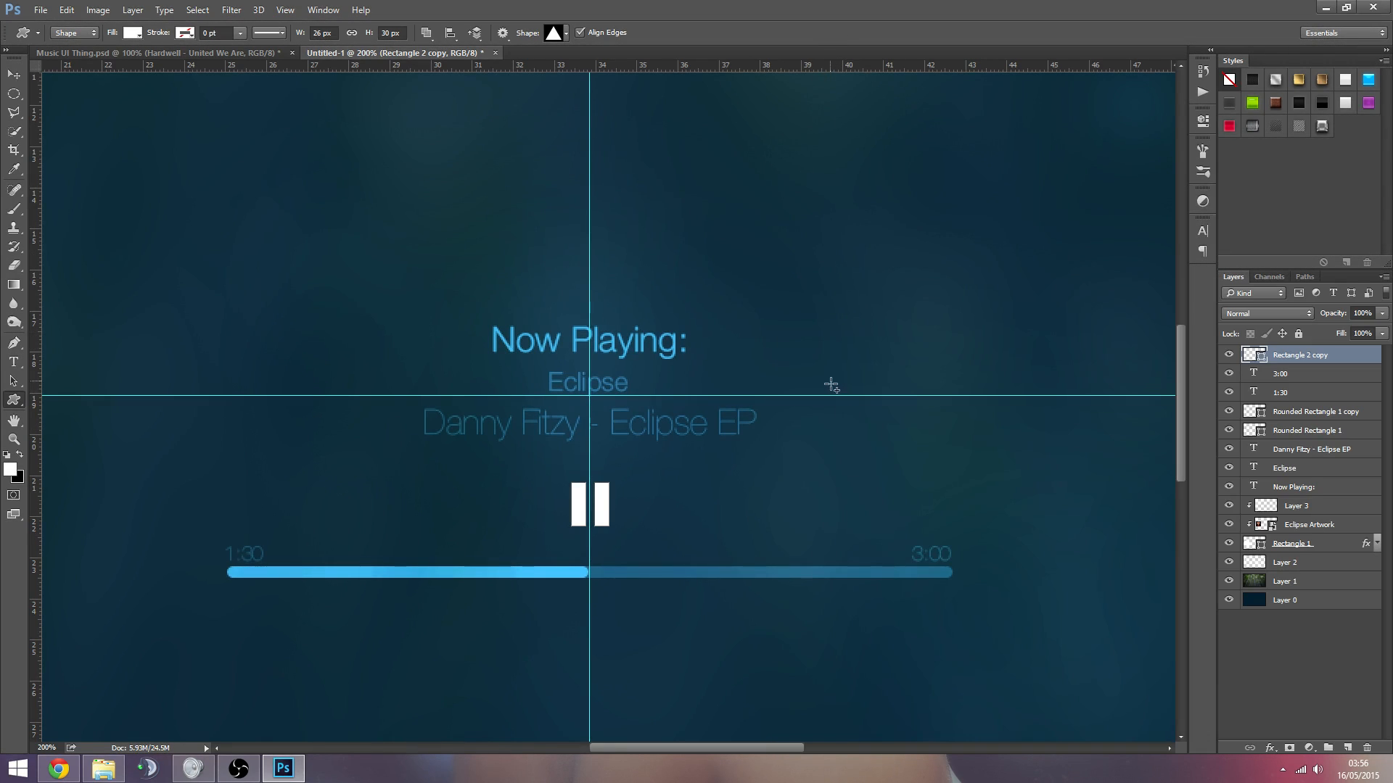
drag(831, 382, 871, 417)
key(ctrl+z)
drag(631, 482, 668, 523)
key(ctrl+z)
drag(650, 477, 866, 570)
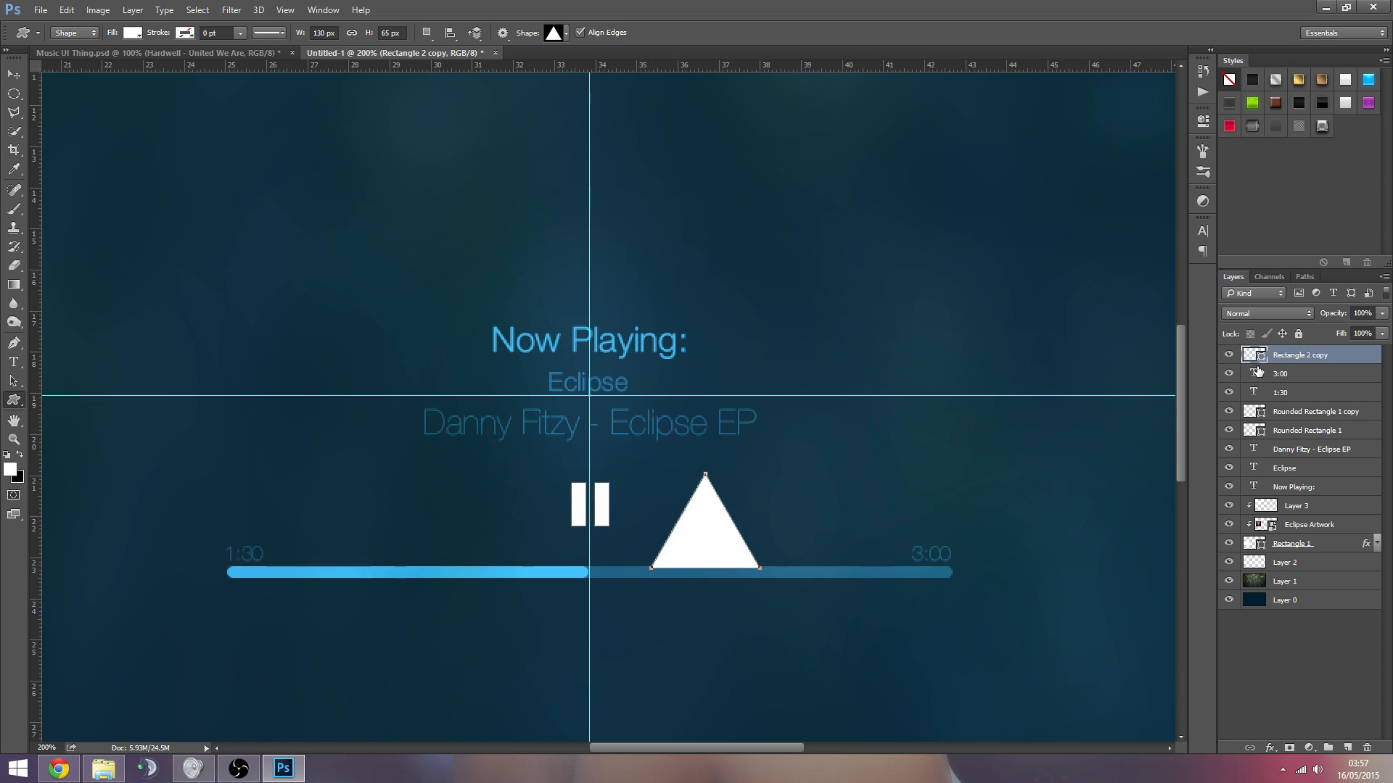
key(ctrl+z)
Step: Draw a solid white triangle about 38 by 33 px on its own layer and align its base with the pause icon's base
drag(652, 458, 705, 510)
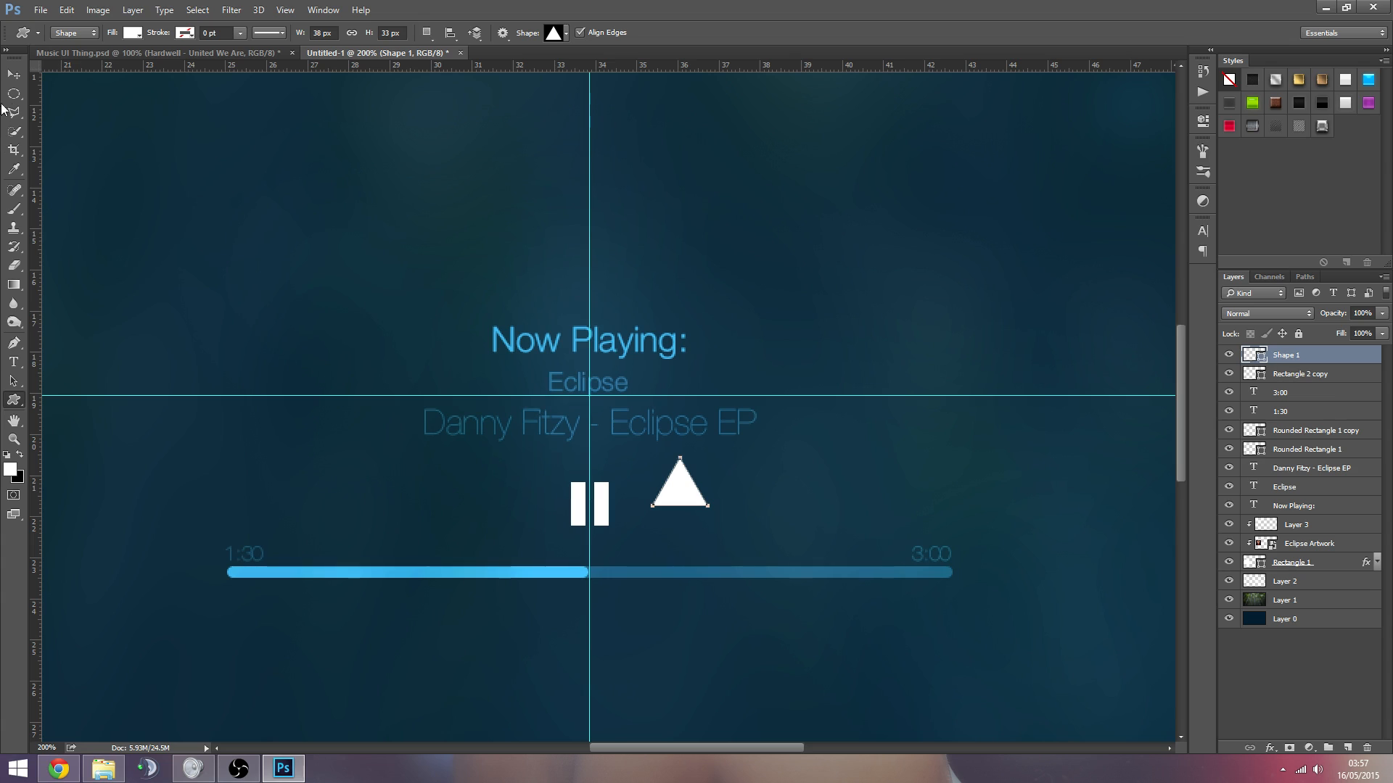
click(13, 75)
drag(829, 475, 785, 490)
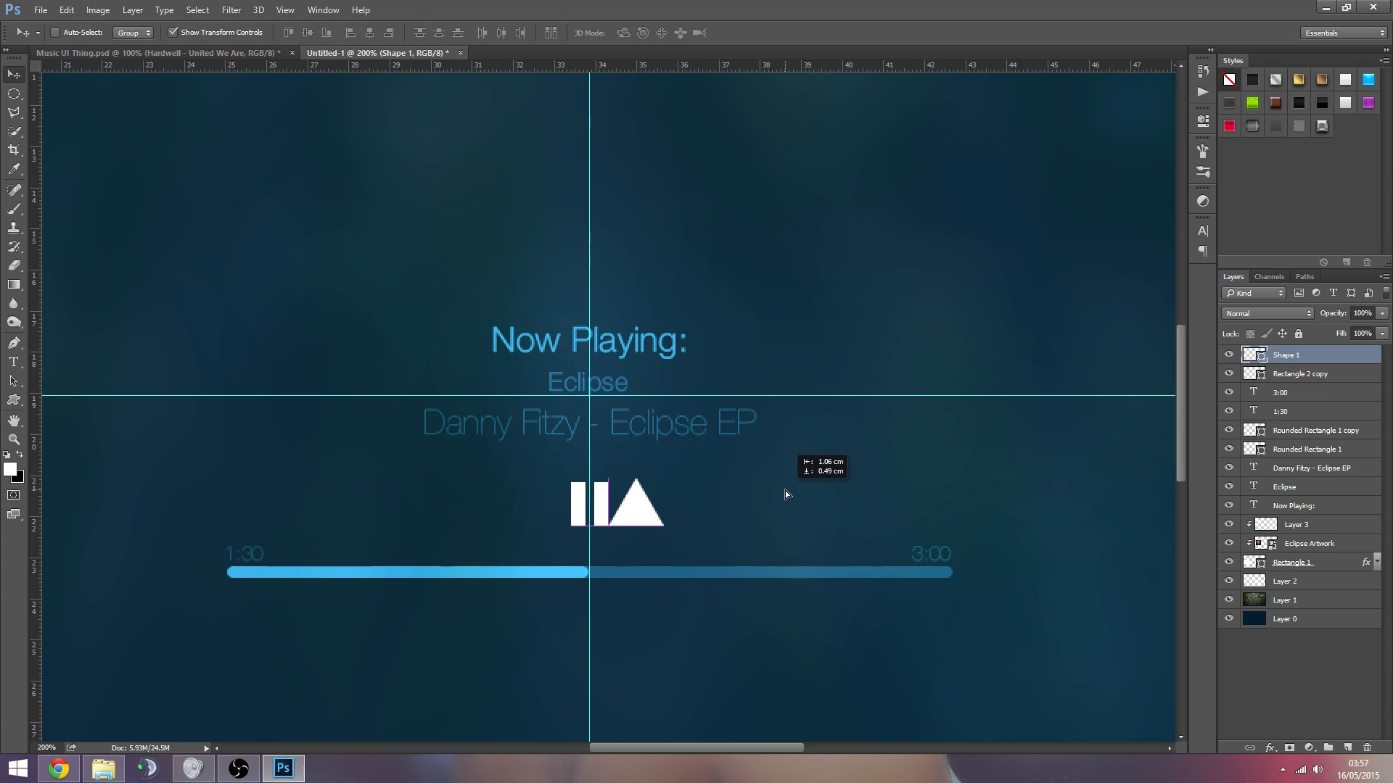
Step: Rotate the triangle 90 degrees clockwise so that it points right, and apply the transformation
key(ctrl+t)
drag(665, 477, 816, 515)
key(Return)
key(Return)
Step: Duplicate the triangle directly beside the original and merge both into a single fast-forward shape layer
mouse_move(927, 508)
mouse_down()
mouse_move(926, 489)
mouse_move(904, 493)
mouse_up()
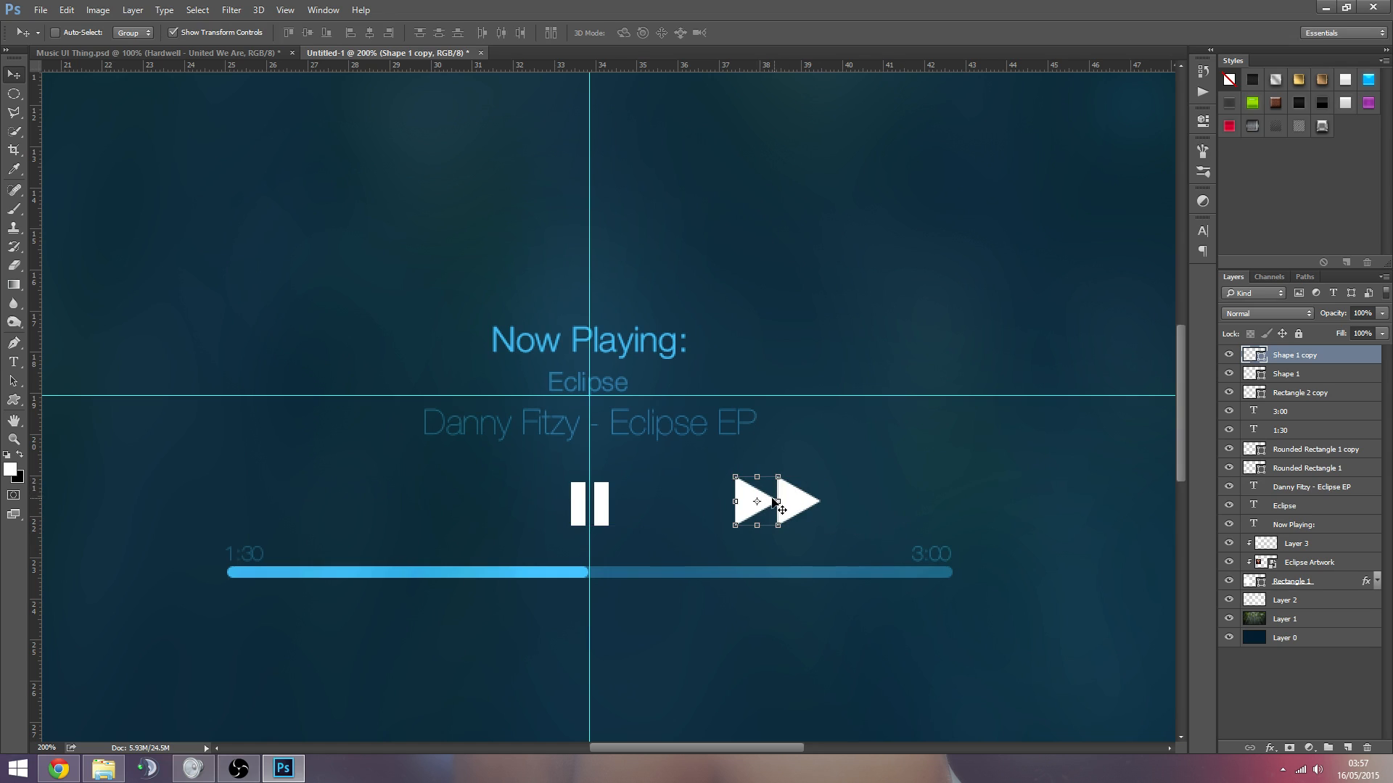
click(1282, 680)
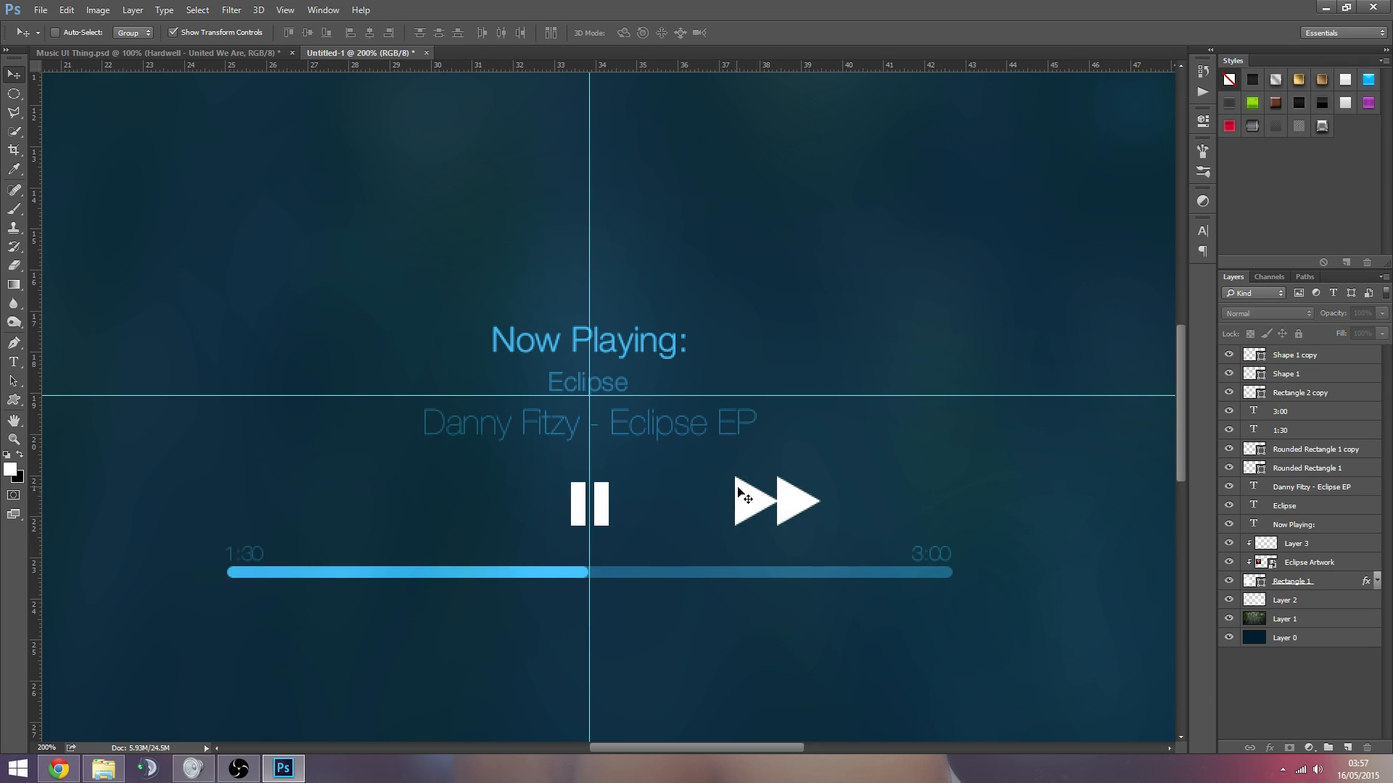
click(1298, 355)
shift+click(1298, 374)
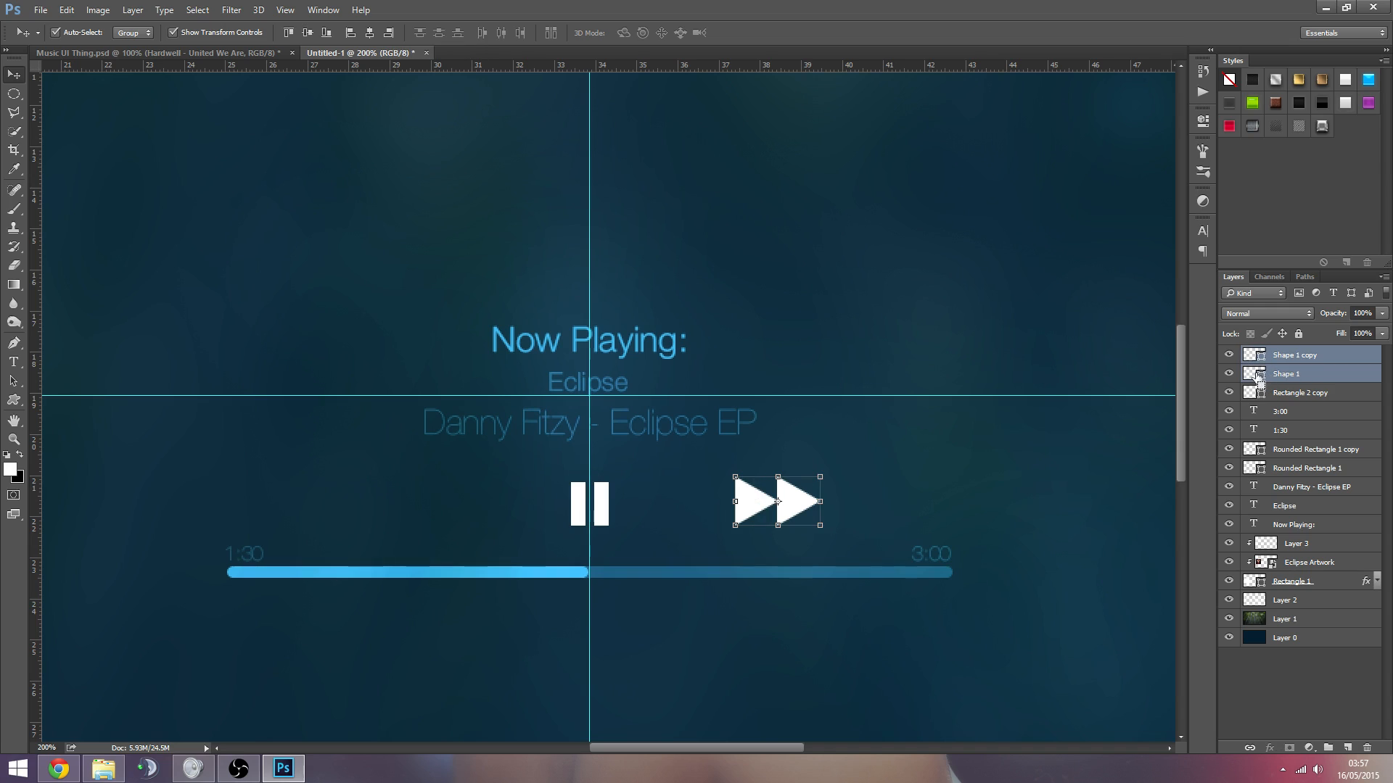
key(ctrl+e)
Step: Centre the fast-forward icon vertically on the pause icon and scale it down to about 76%
drag(930, 481, 926, 472)
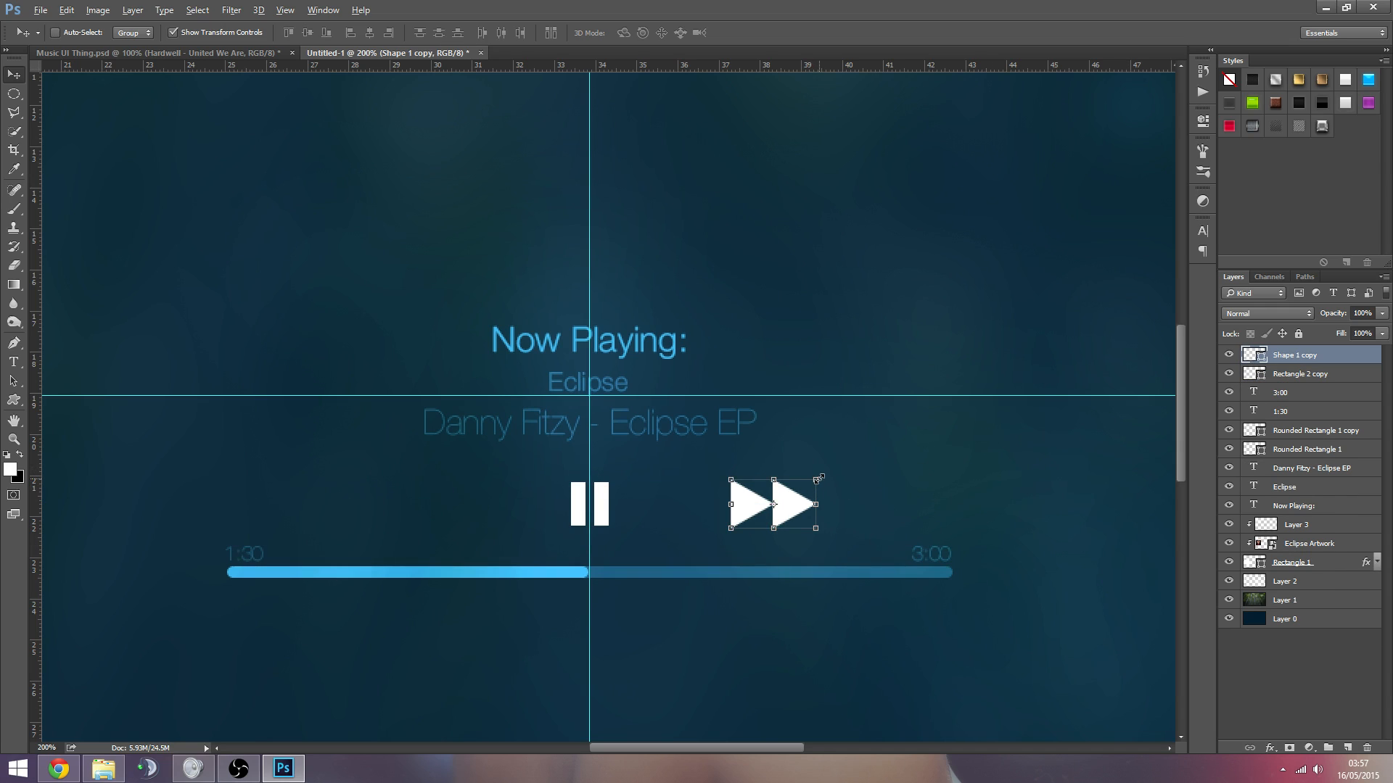
drag(820, 477, 809, 483)
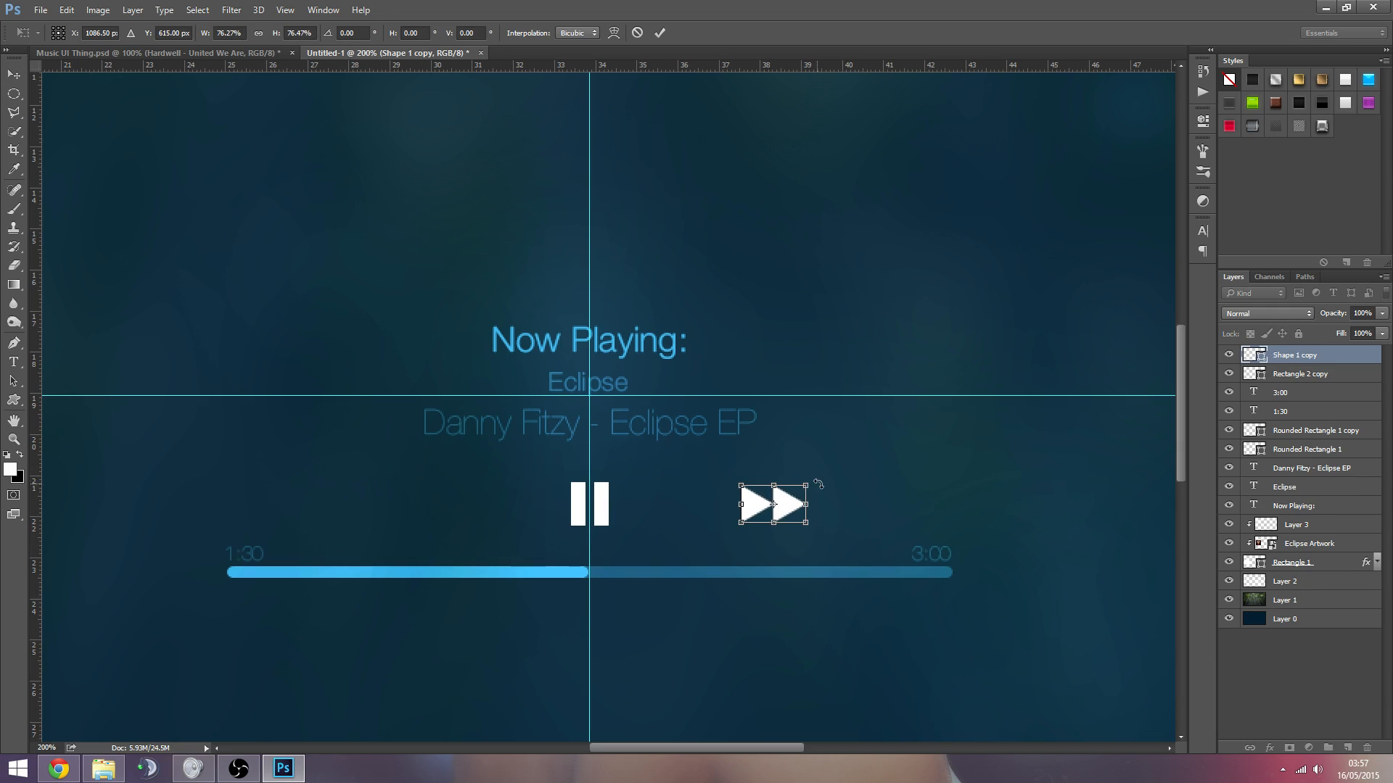
key(Return)
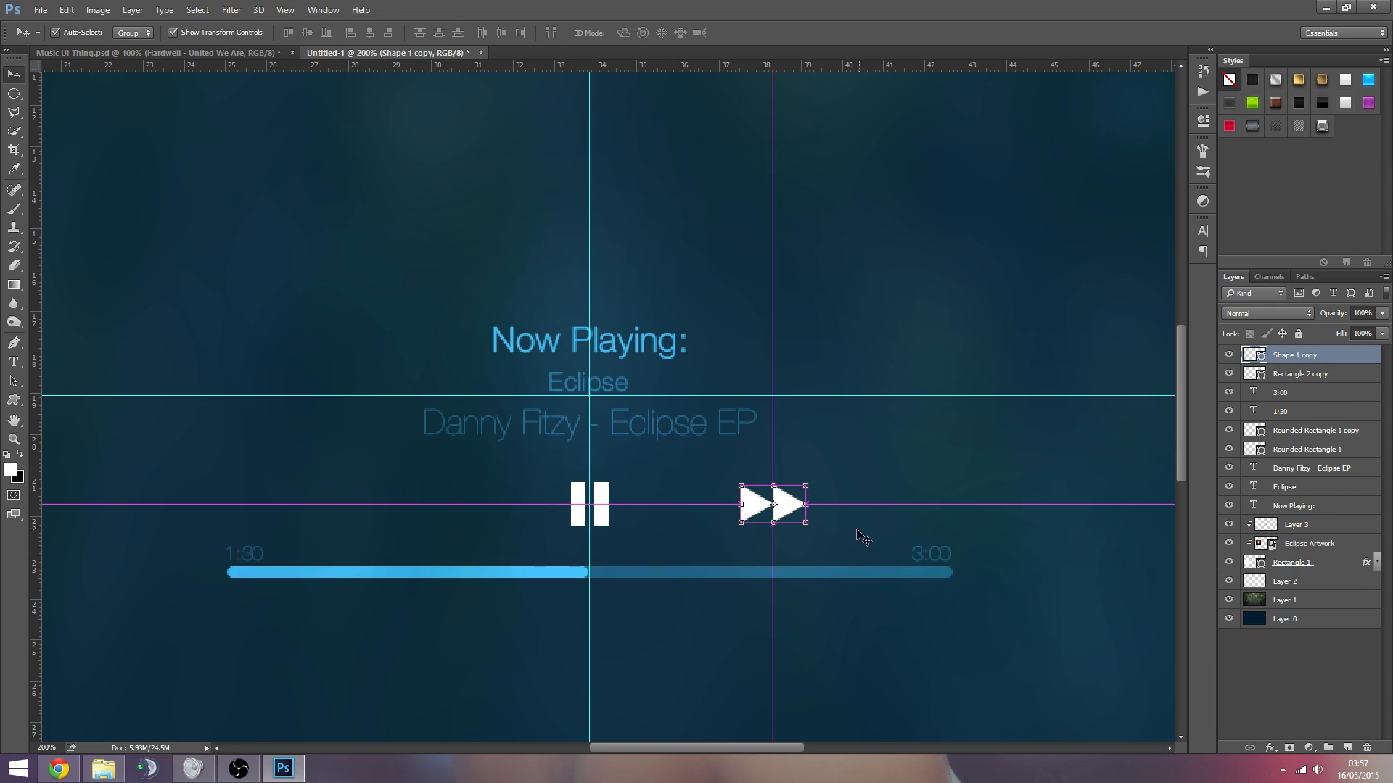
Step: Duplicate the fast-forward icon, turn the copy to face left and place it left of the pause icon as rewind
key(ctrl+j)
drag(817, 534, 624, 406)
key(Return)
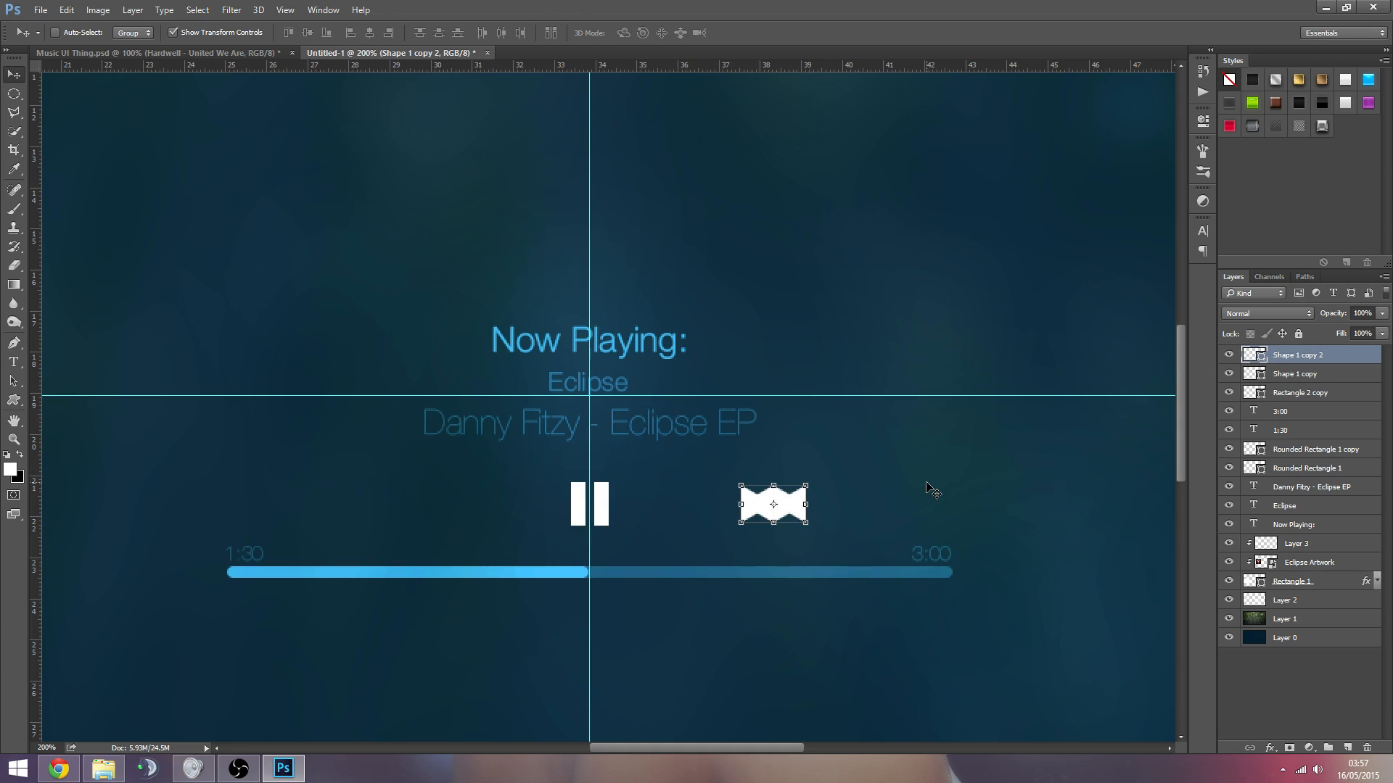
drag(947, 485, 629, 485)
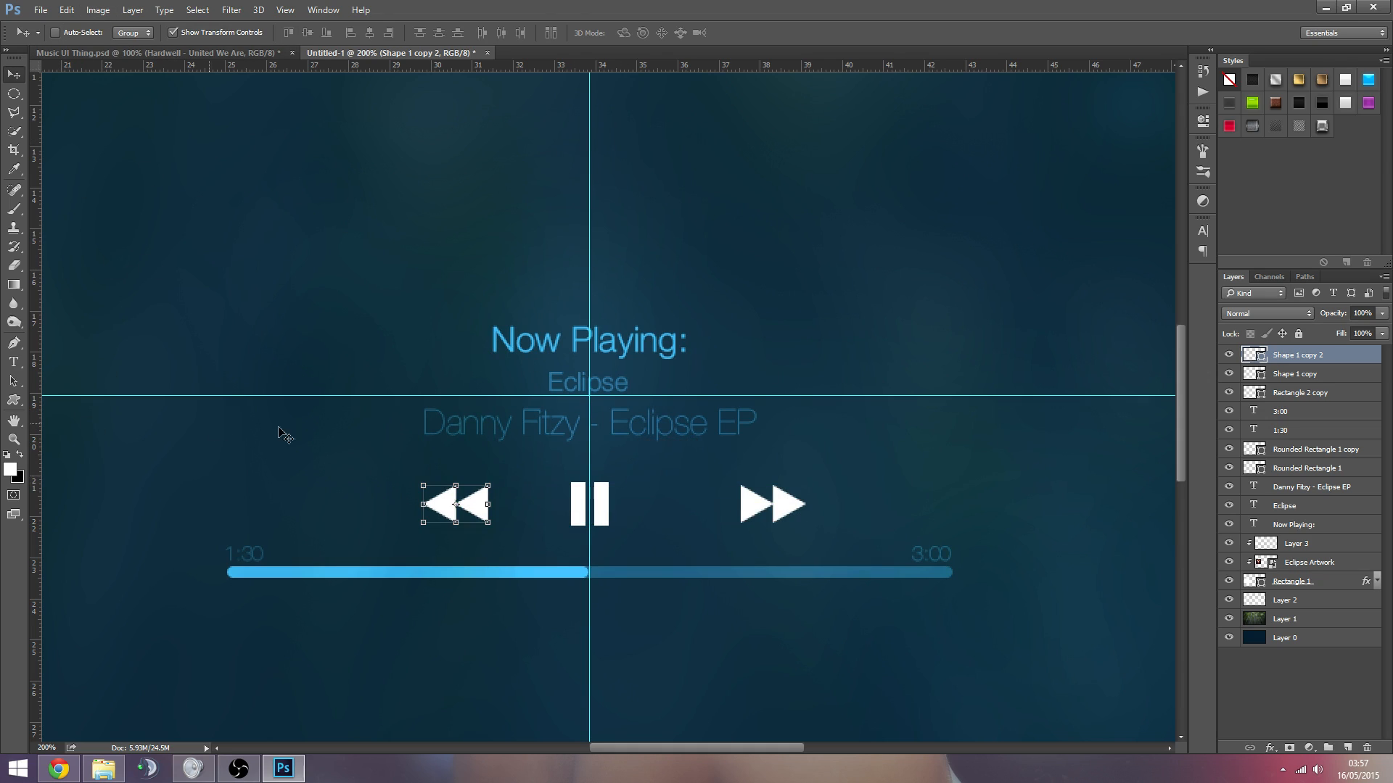
Step: Move the fast-forward icon closer to the pause icon, matching the rewind icon's distance on the other side
mouse_move(899, 491)
mouse_down()
mouse_move(869, 495)
mouse_move(911, 489)
mouse_move(885, 492)
mouse_move(898, 491)
mouse_up()
key(alt+bracketleft)
drag(989, 516, 936, 516)
Step: Set the blend mode of the rewind, pause and fast-forward layers to Overlay and deselect them
key(z)
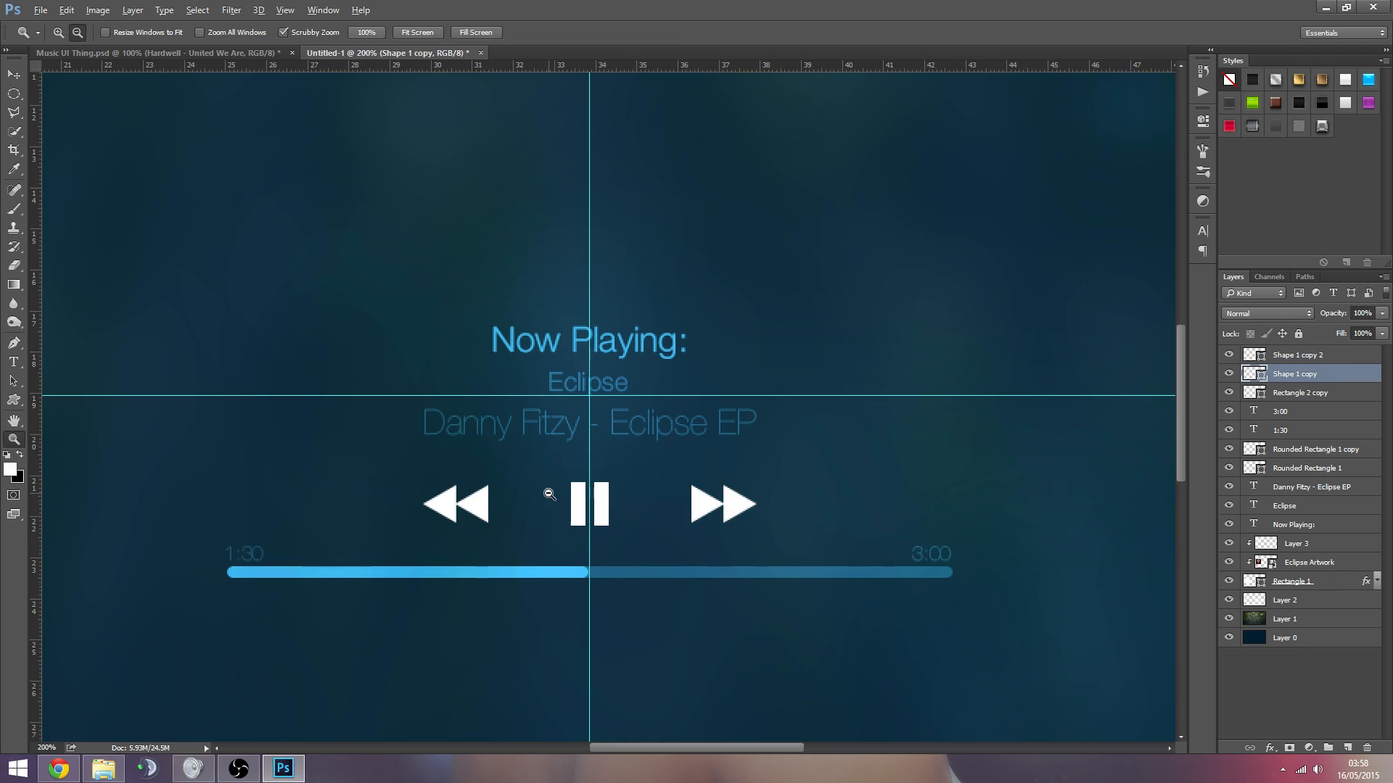
alt+click(551, 494)
alt+click(555, 494)
click(594, 472)
key(v)
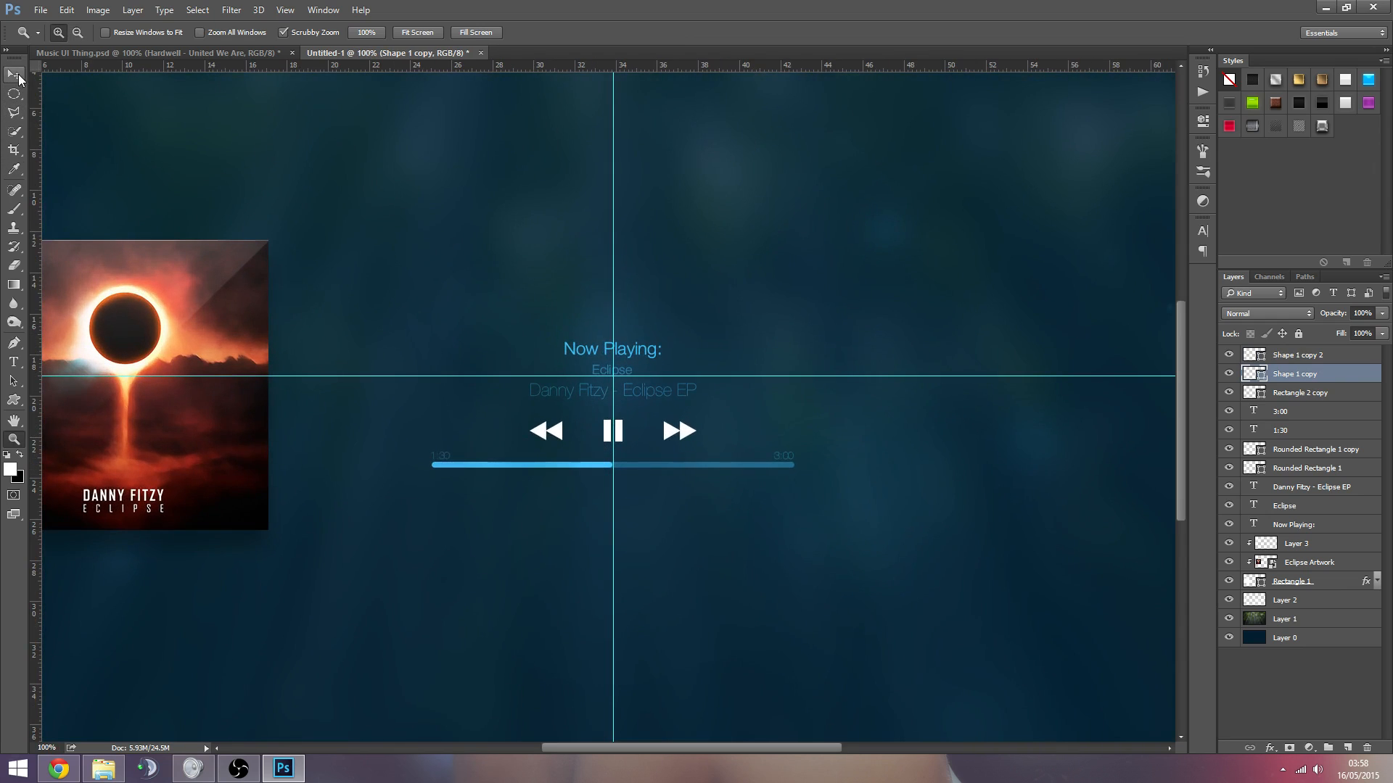
ctrl+click(1284, 356)
ctrl+click(1283, 392)
click(1267, 314)
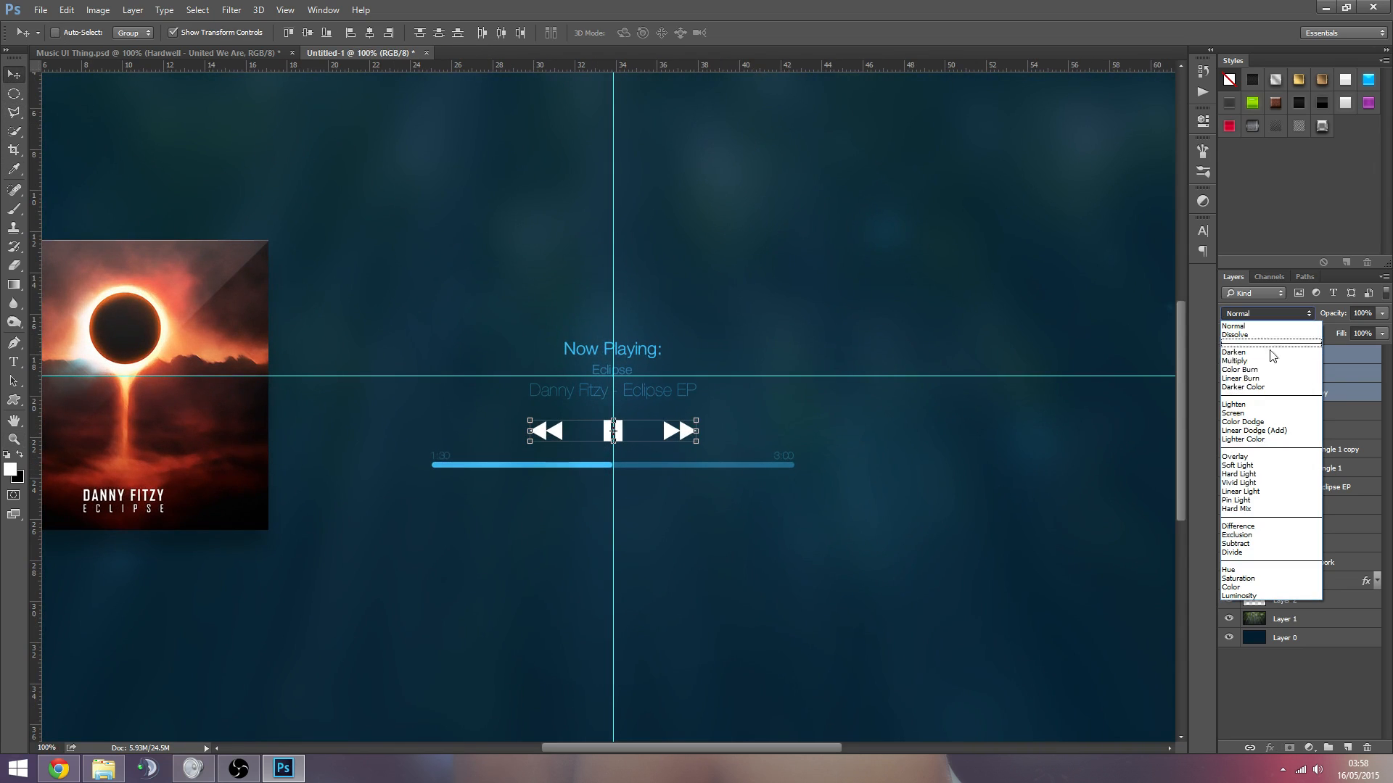
click(1271, 457)
click(1275, 673)
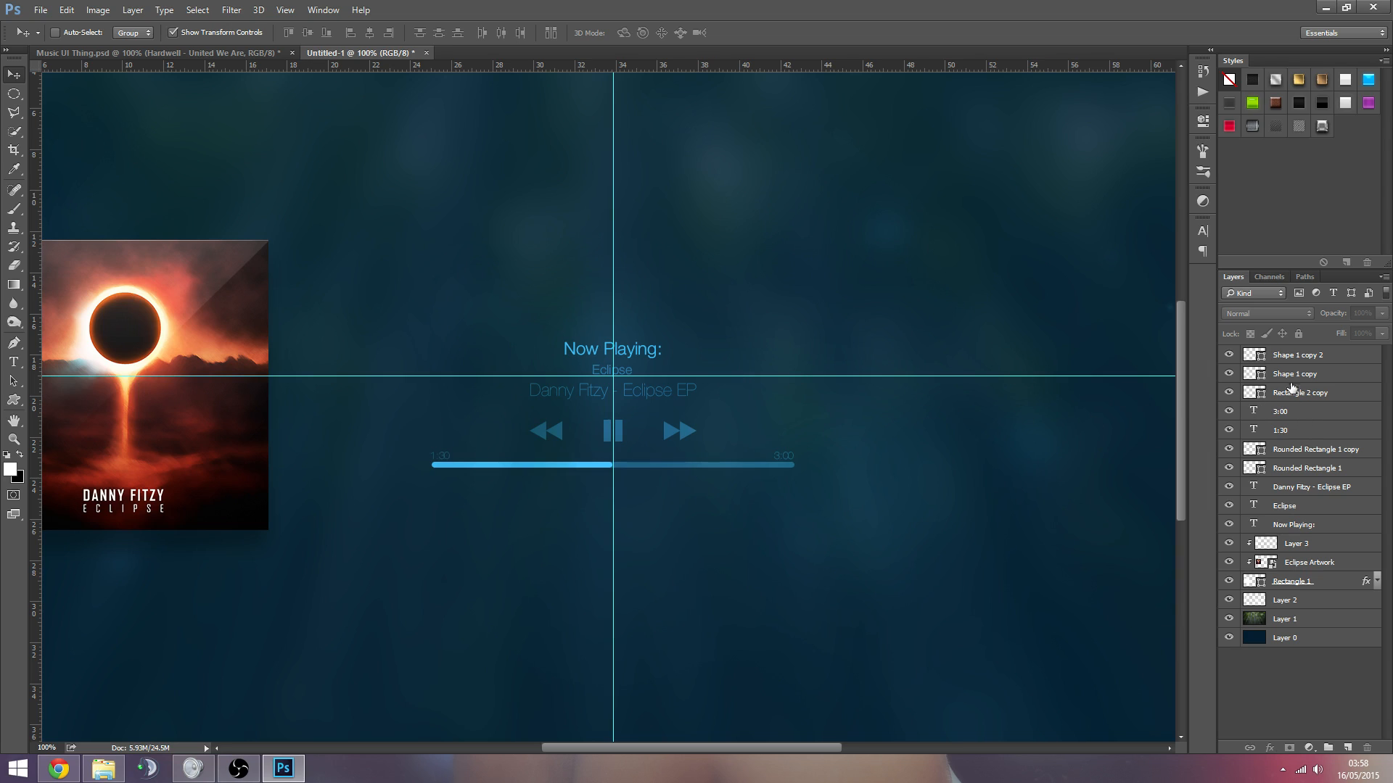
Step: Move all track text, progress bar and control layers together to the right of the vertical guide, centred on the horizontal guide
click(1296, 357)
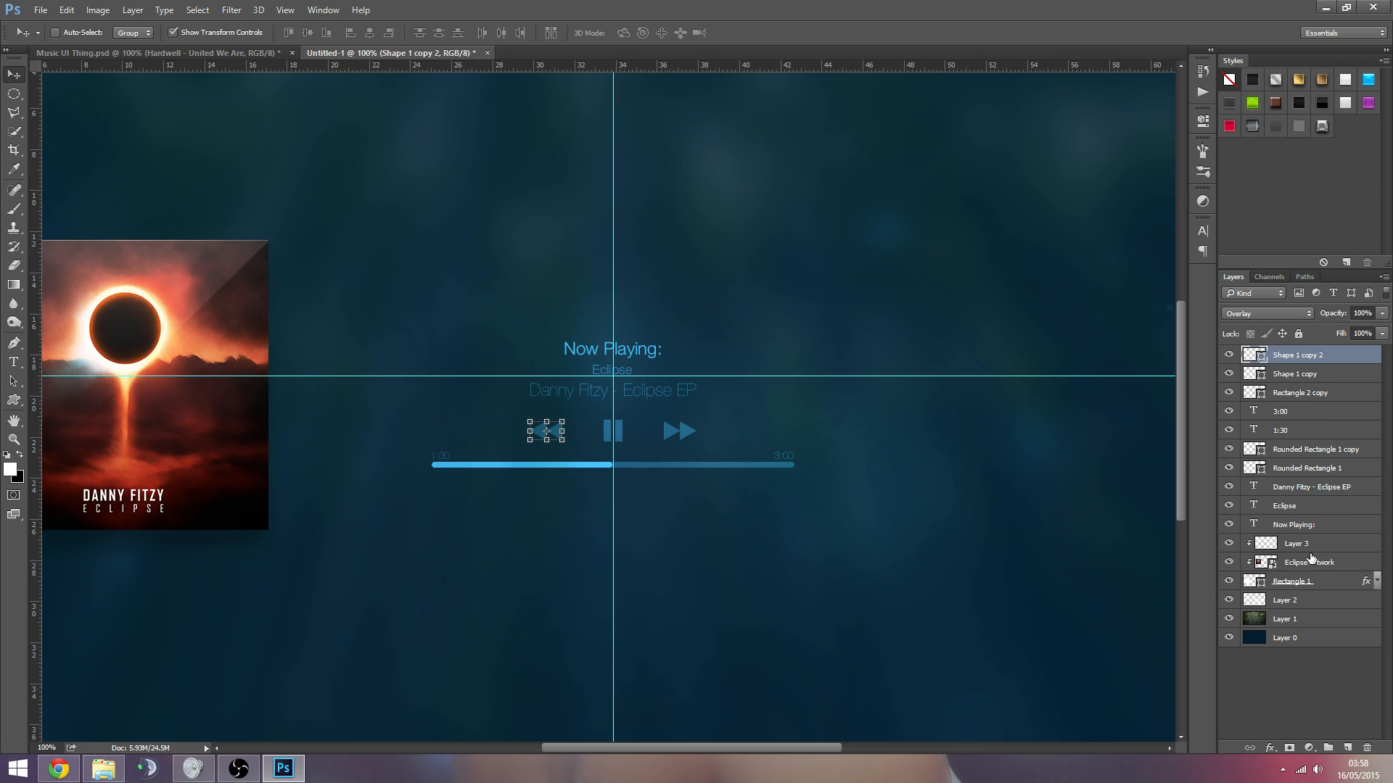
shift+click(1301, 522)
drag(687, 426, 905, 390)
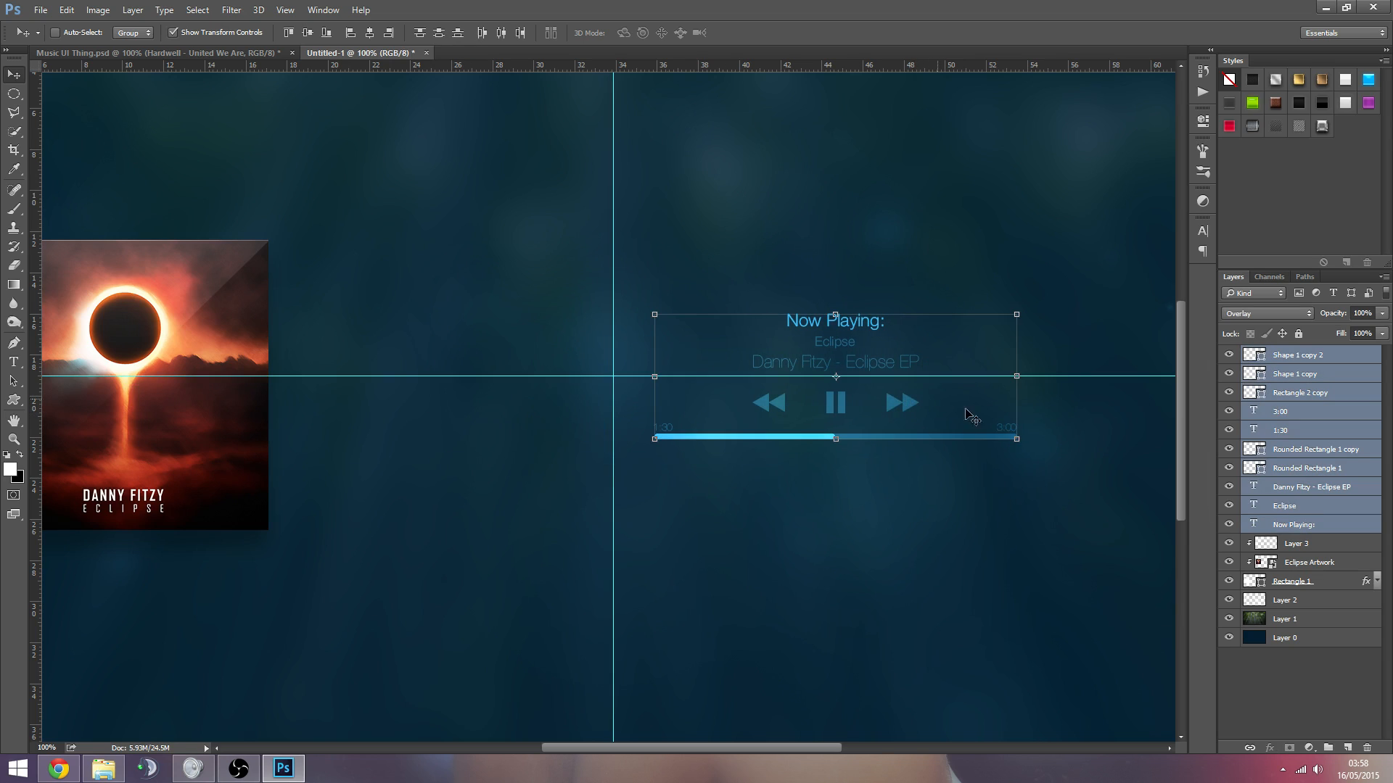
Step: Move the album cover's Layer 3, Eclipse Artwork and Rectangle 1 layers together rightward, toward the vertical guide
click(1298, 543)
shift+click(1298, 562)
shift+click(1299, 581)
drag(466, 479, 718, 479)
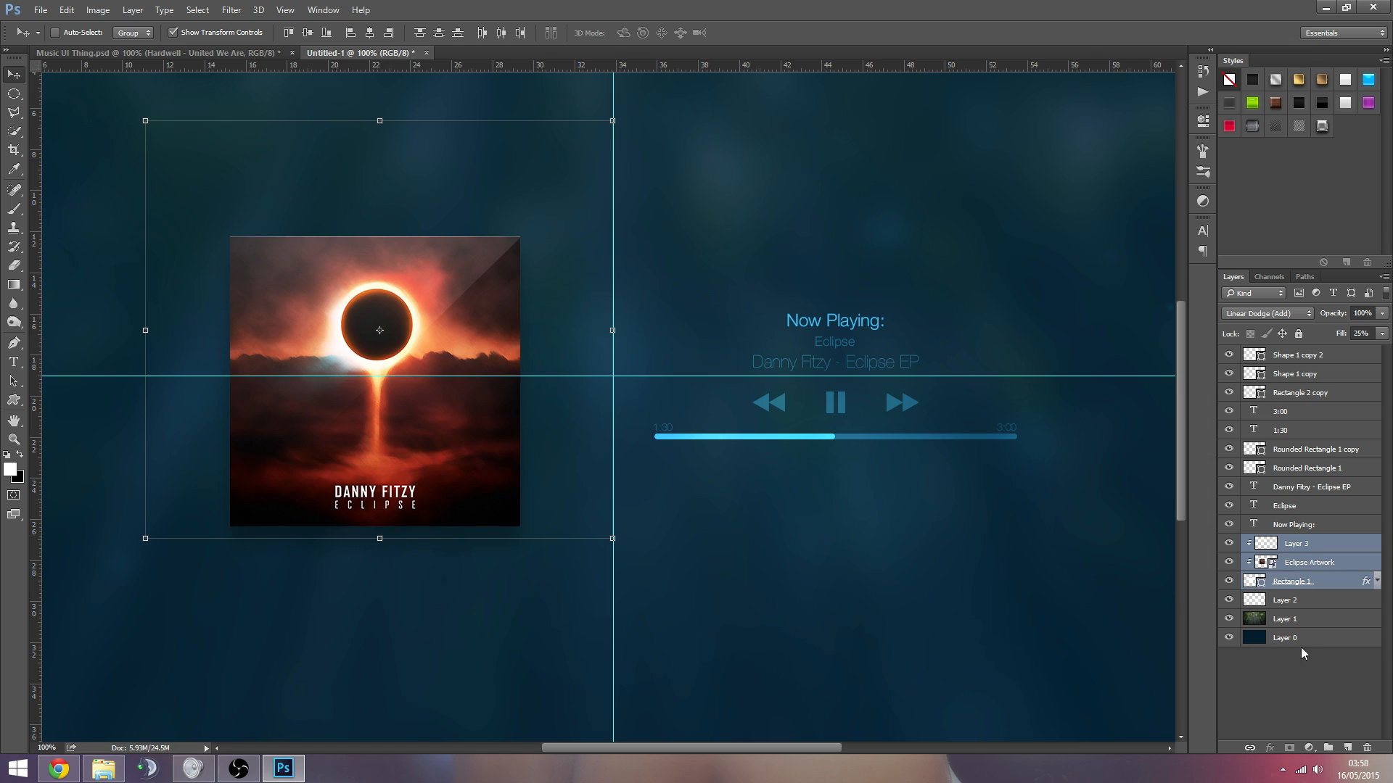
click(1333, 586)
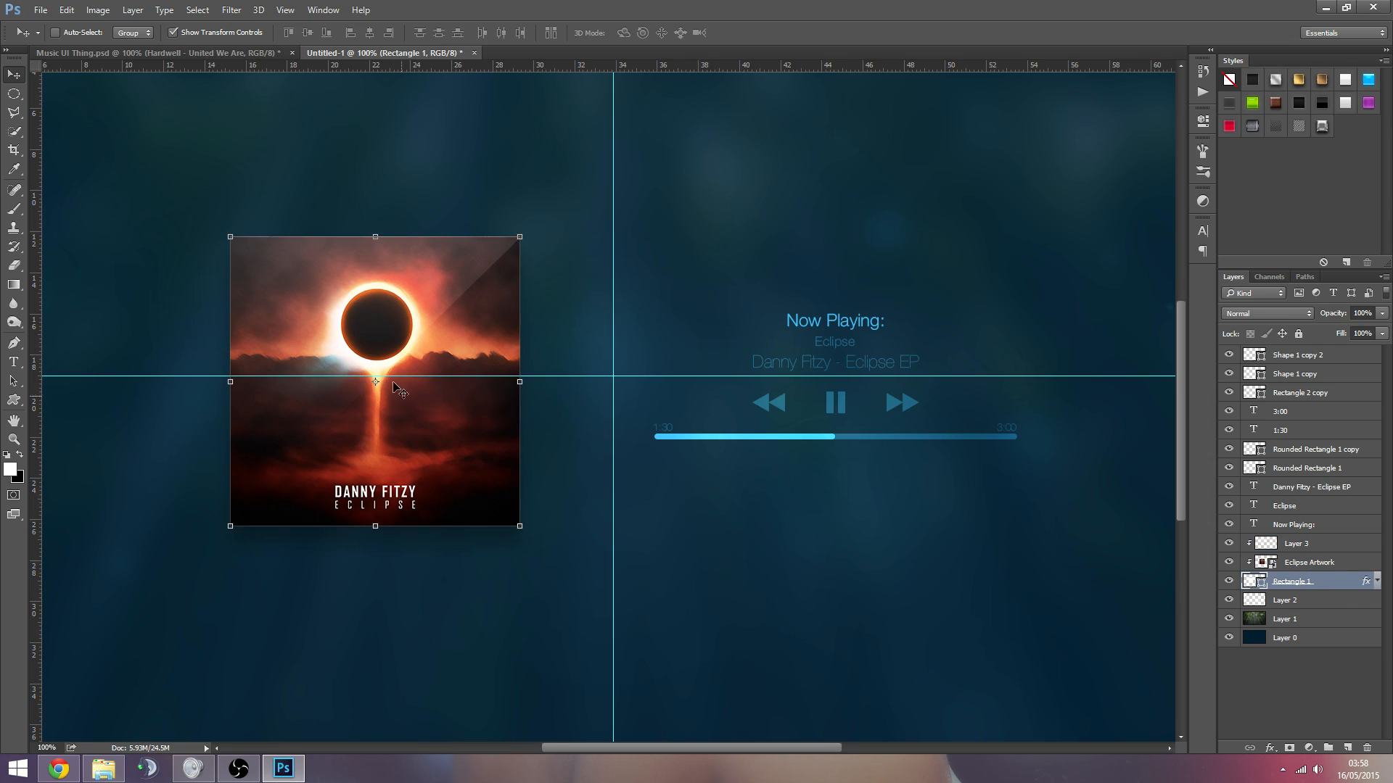
ctrl+click(1316, 545)
key(Up)
key(Up)
key(Up)
key(Up)
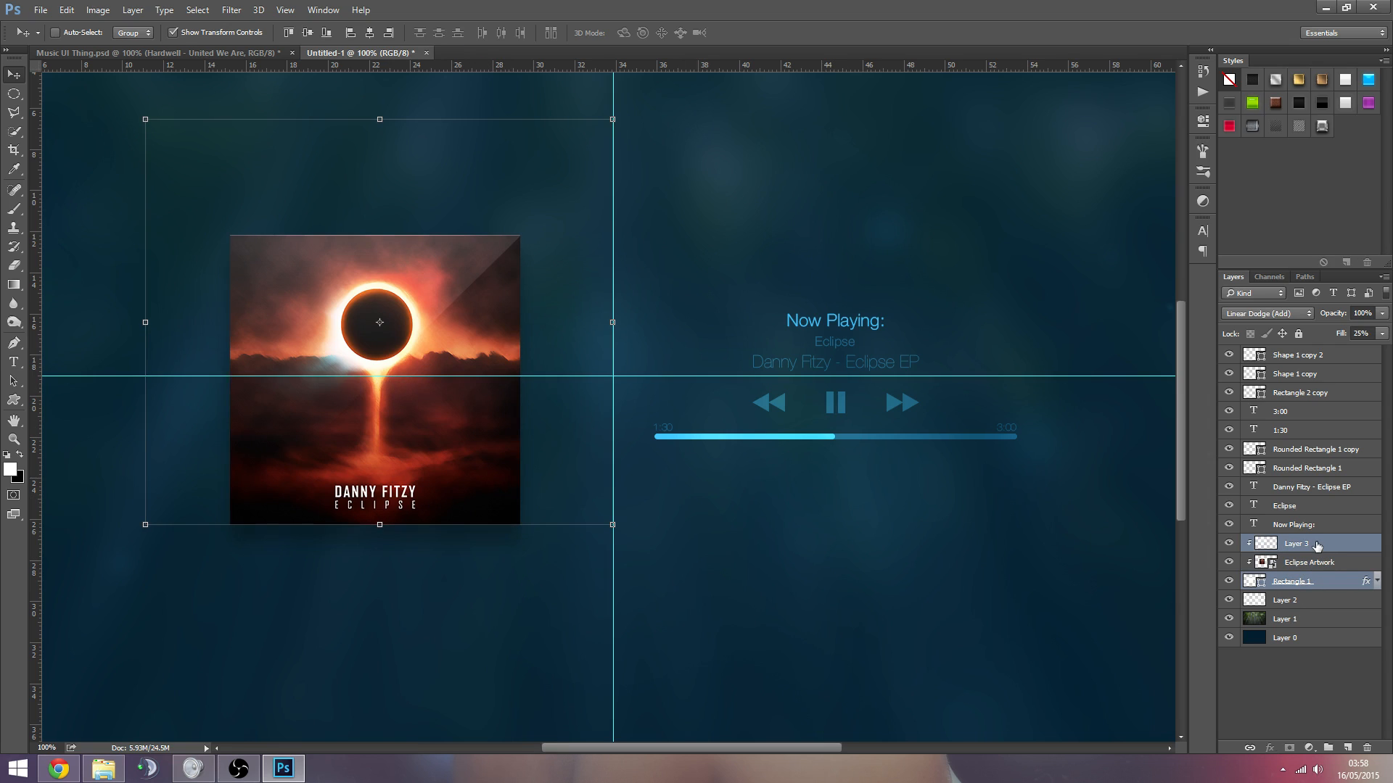
Step: Nudge the three album cover layers slightly right and up to centre the cover on the horizontal guide
ctrl+click(1332, 561)
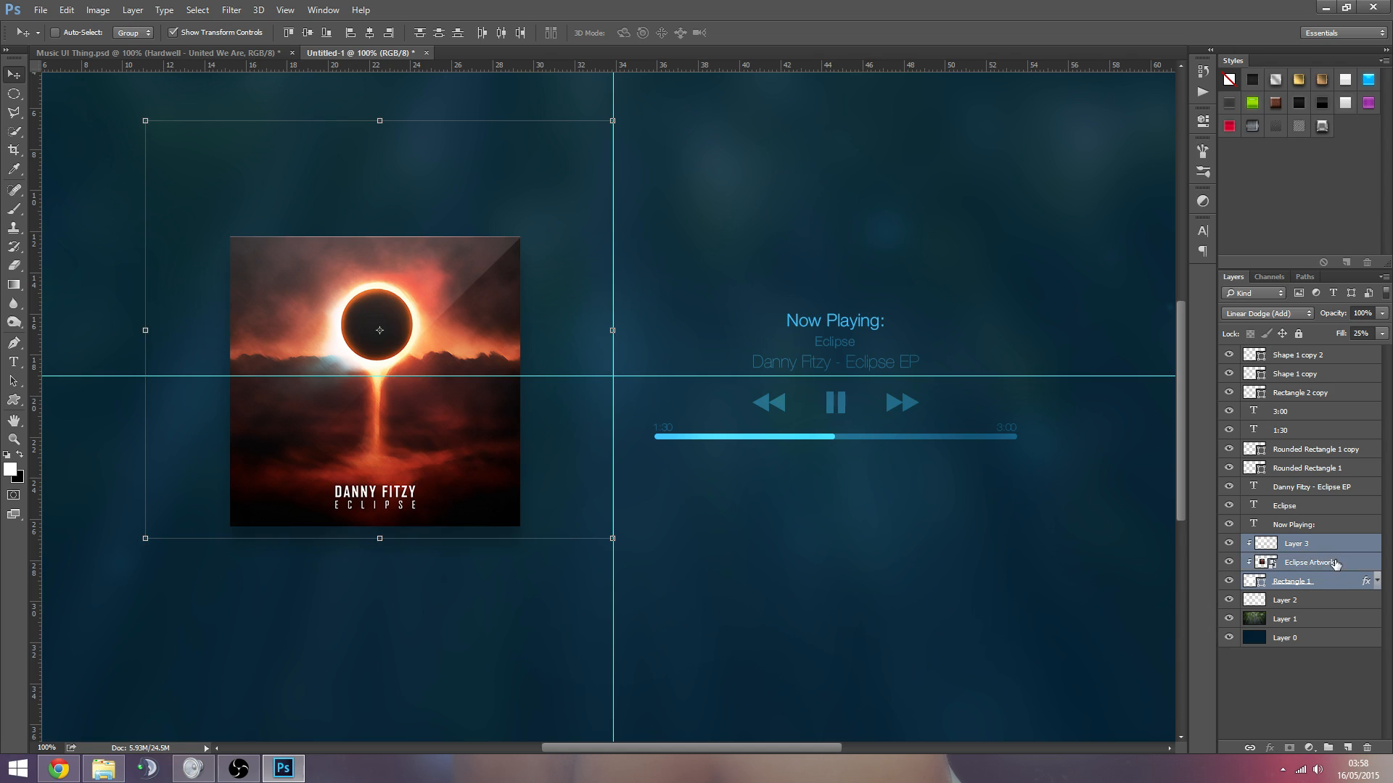
key(Right)
key(Right)
key(Up)
key(Up)
key(Up)
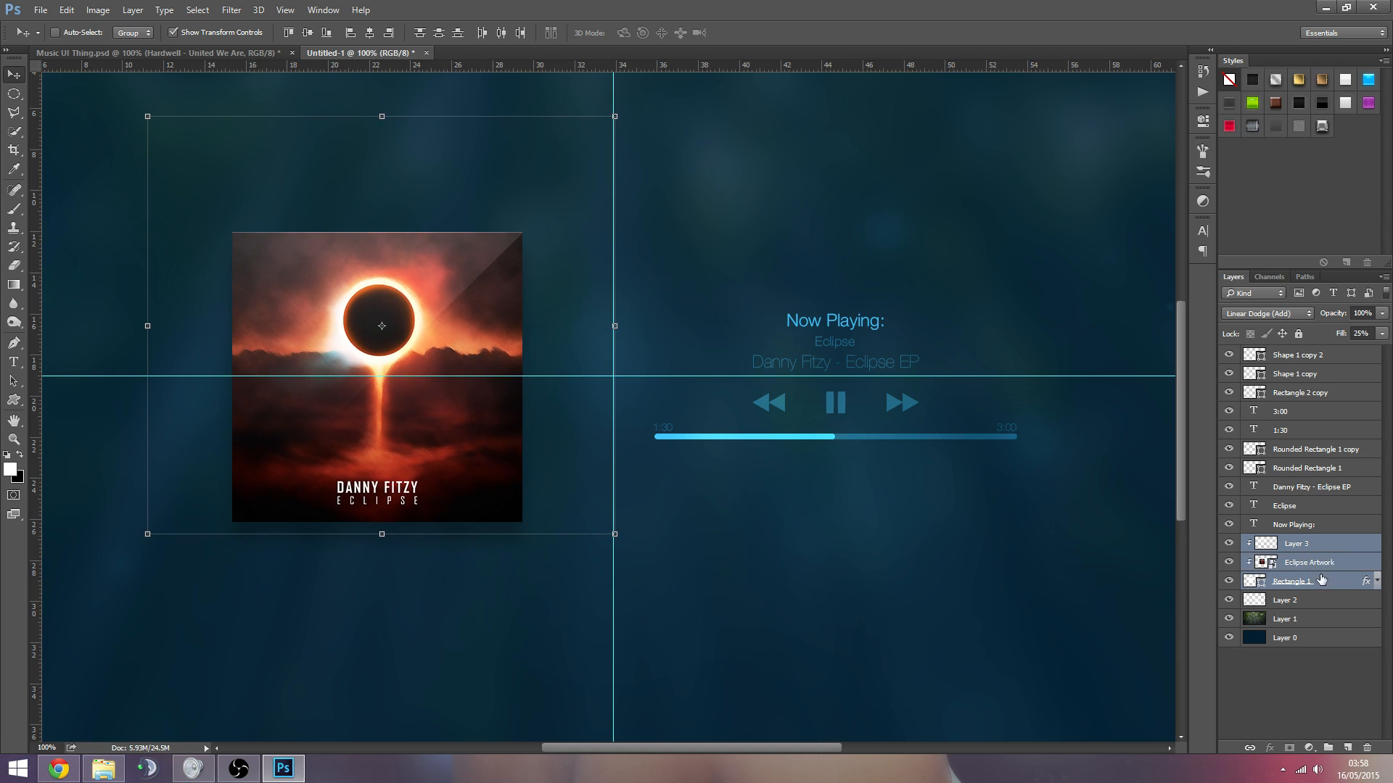
Step: Try merging the three album cover layers into one, undo the merge and deselect the layers
click(1318, 581)
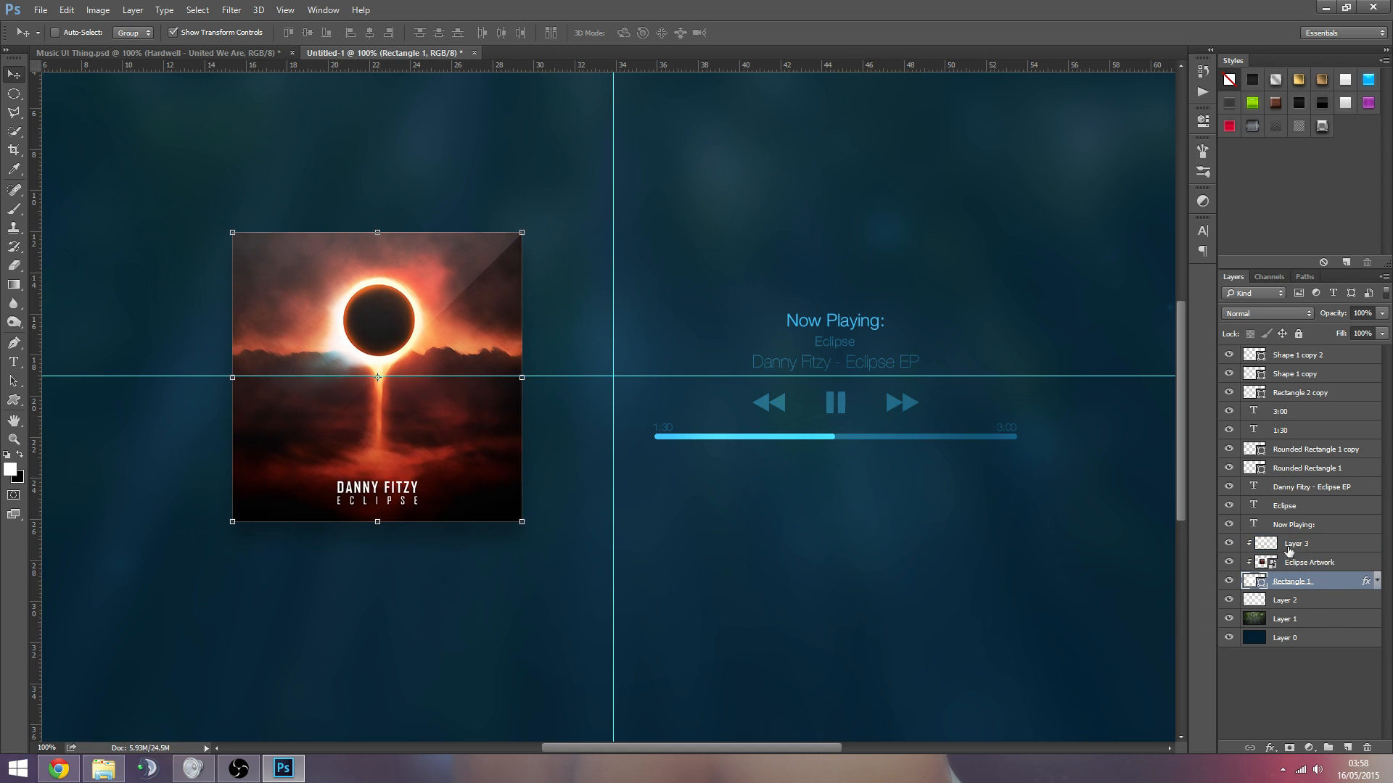
shift+click(1325, 562)
shift+click(1322, 542)
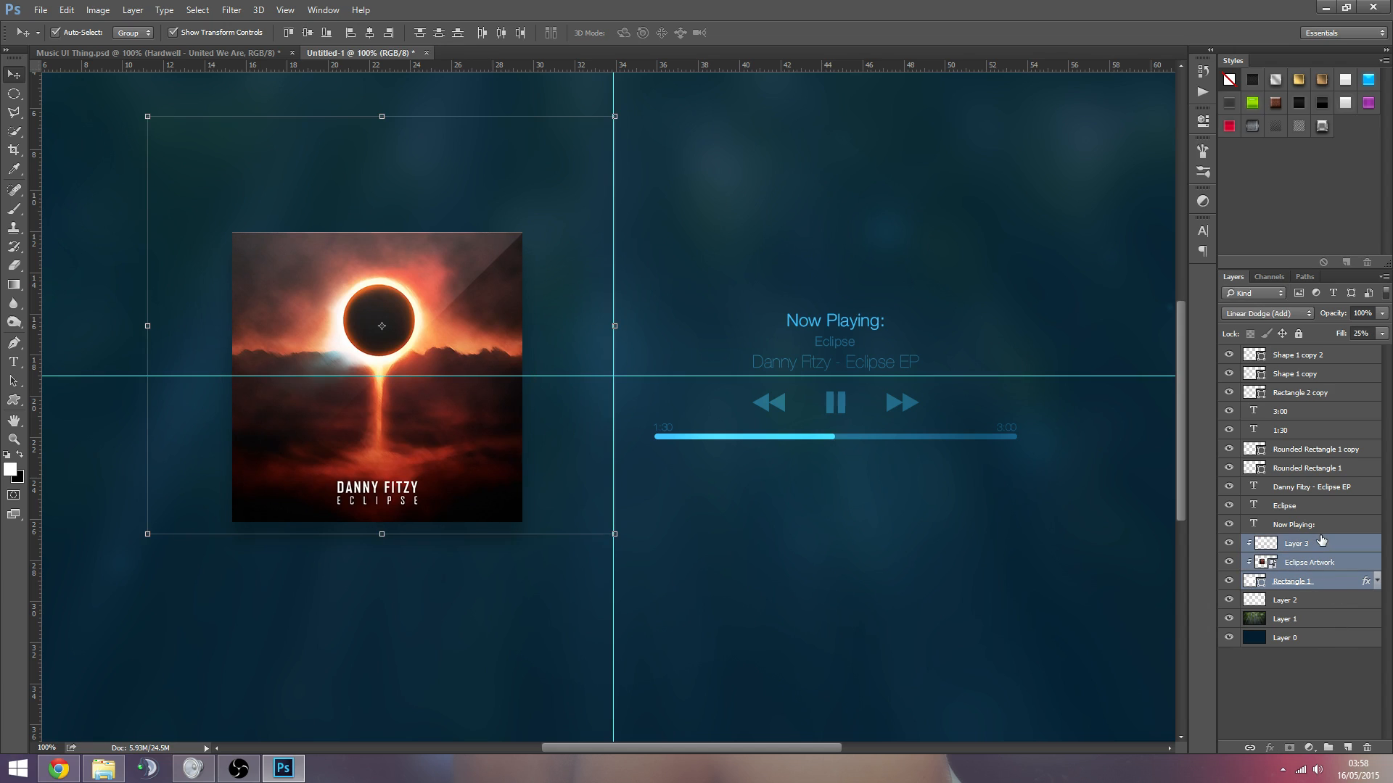
key(ctrl+e)
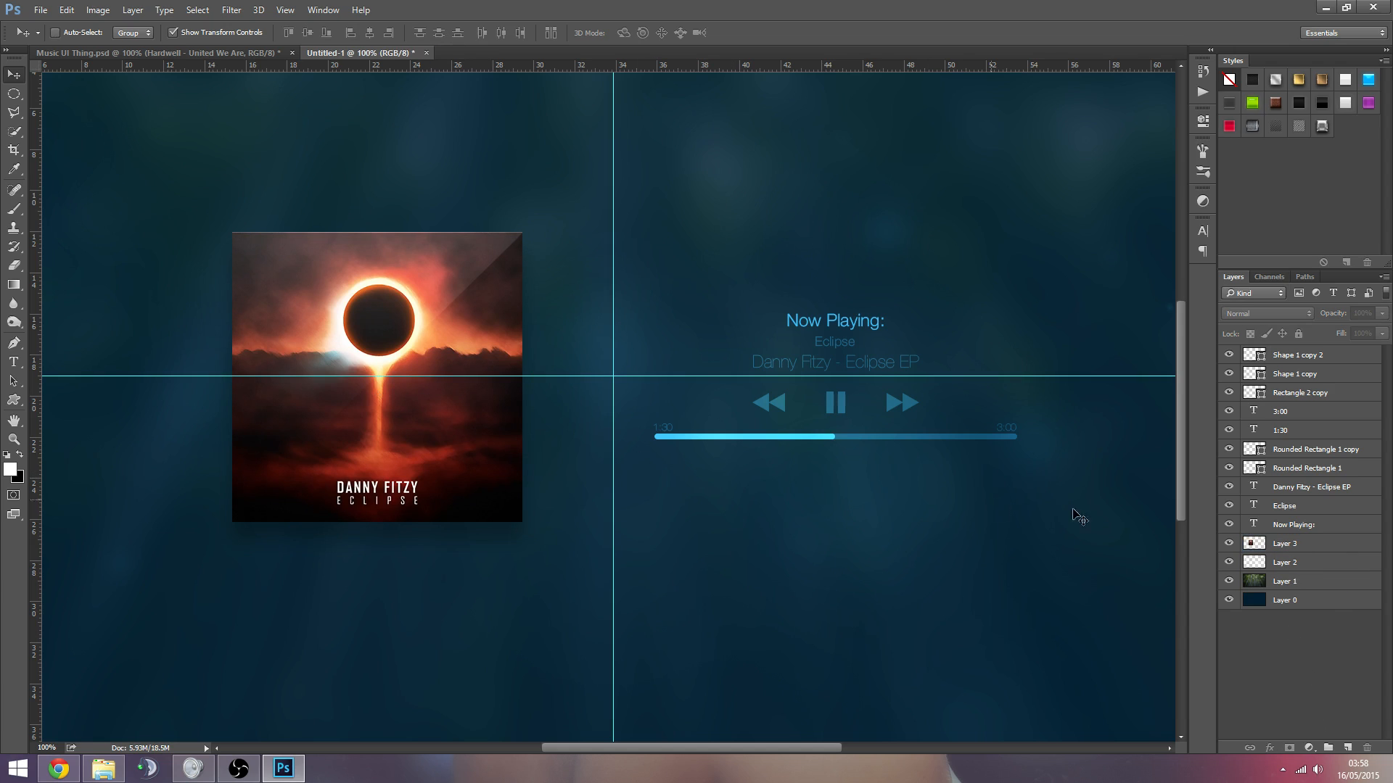
key(ctrl+z)
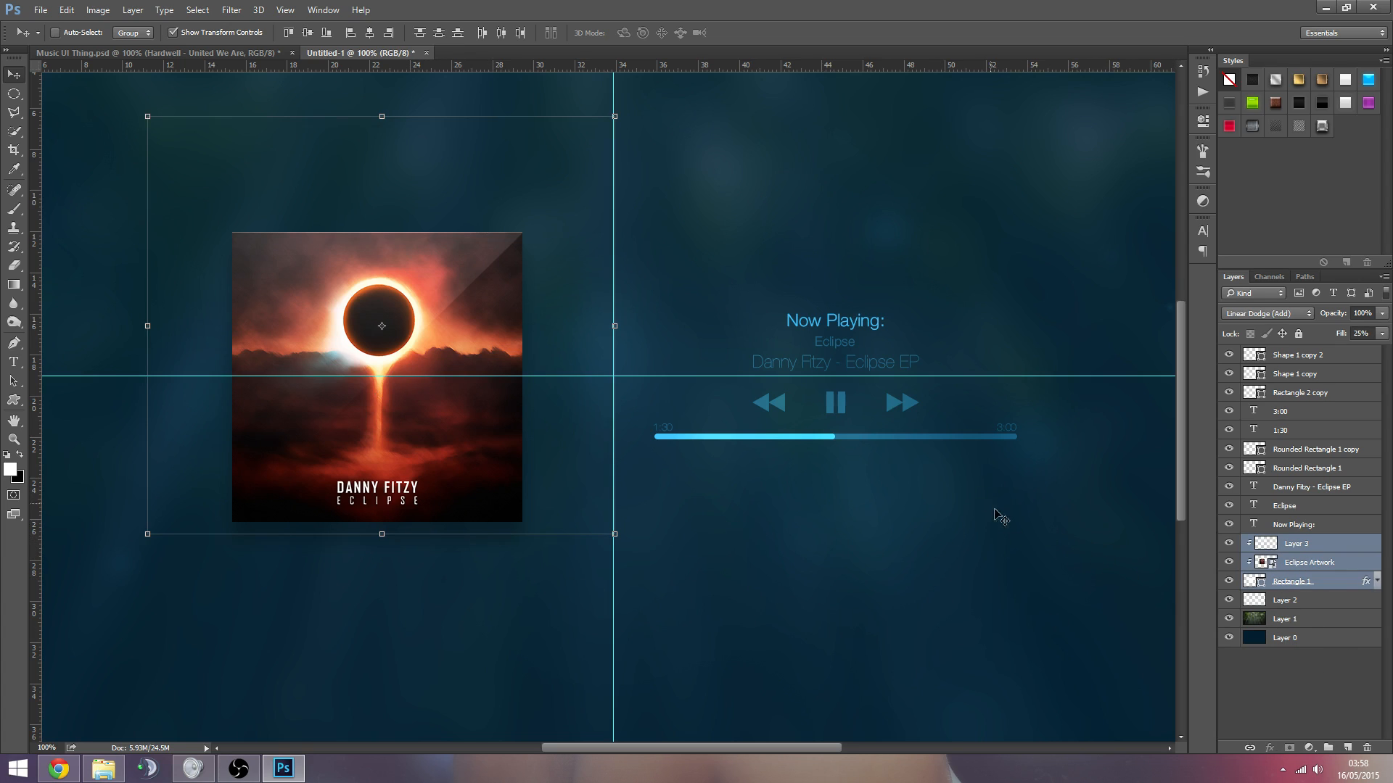
click(1317, 549)
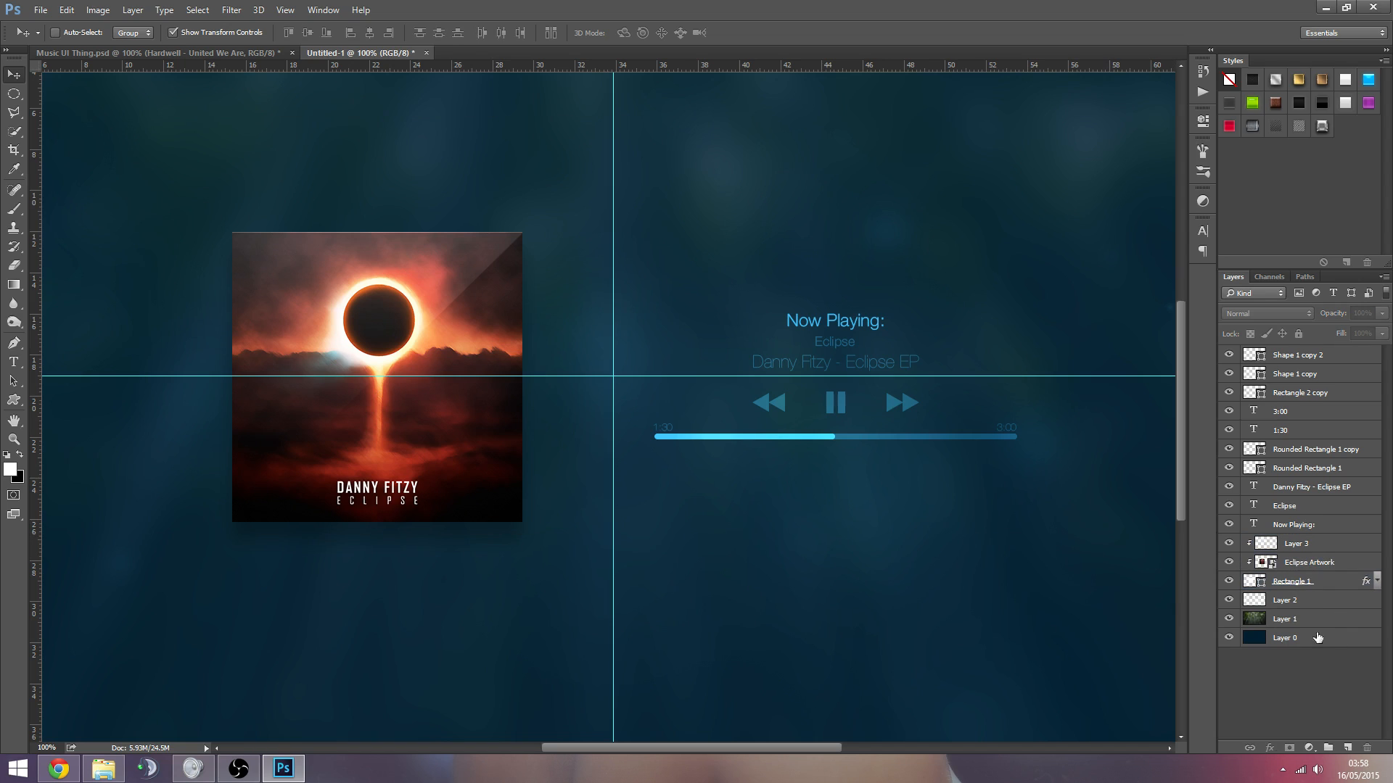
click(1318, 545)
ctrl+click(1313, 563)
ctrl+click(1316, 581)
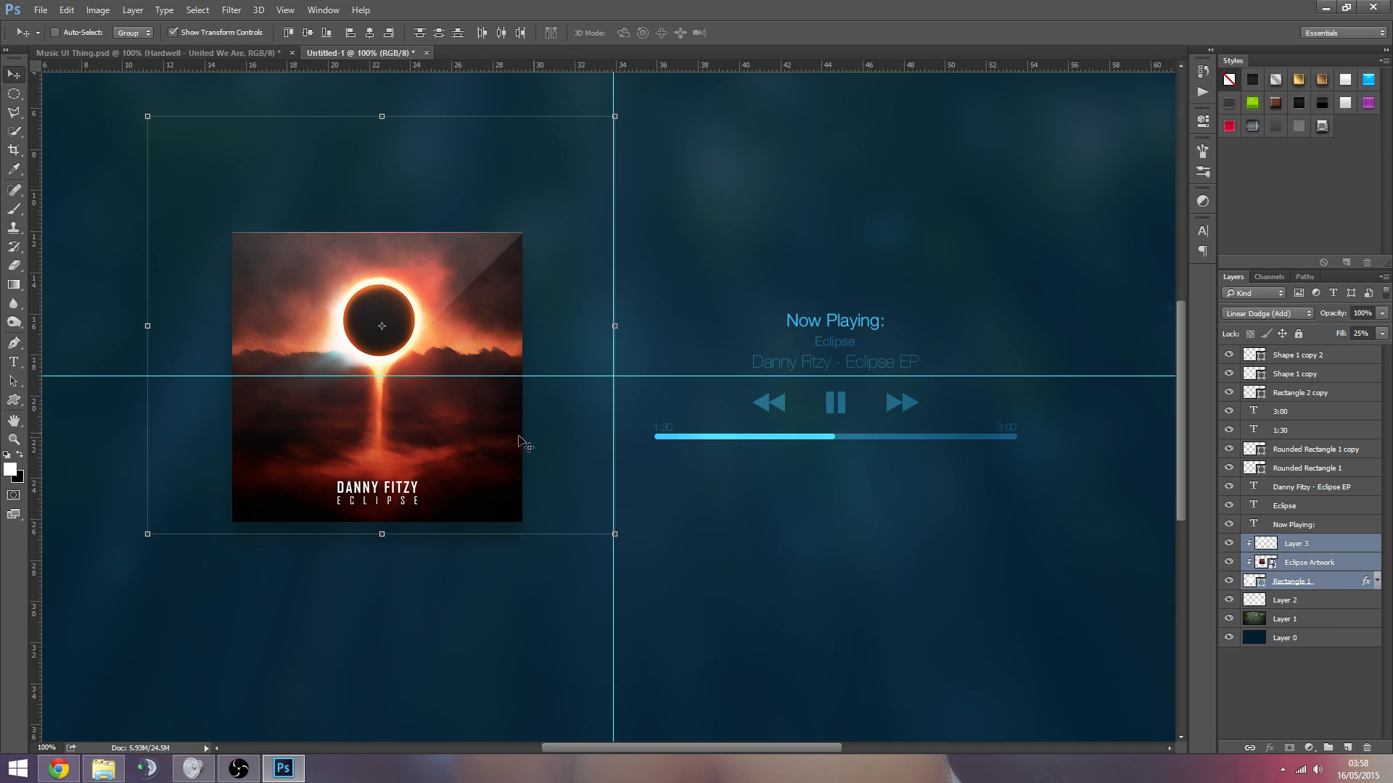
click(1295, 677)
Step: Copy the Rectangle 1 layer's style and clear the style from that layer
right_click(1369, 581)
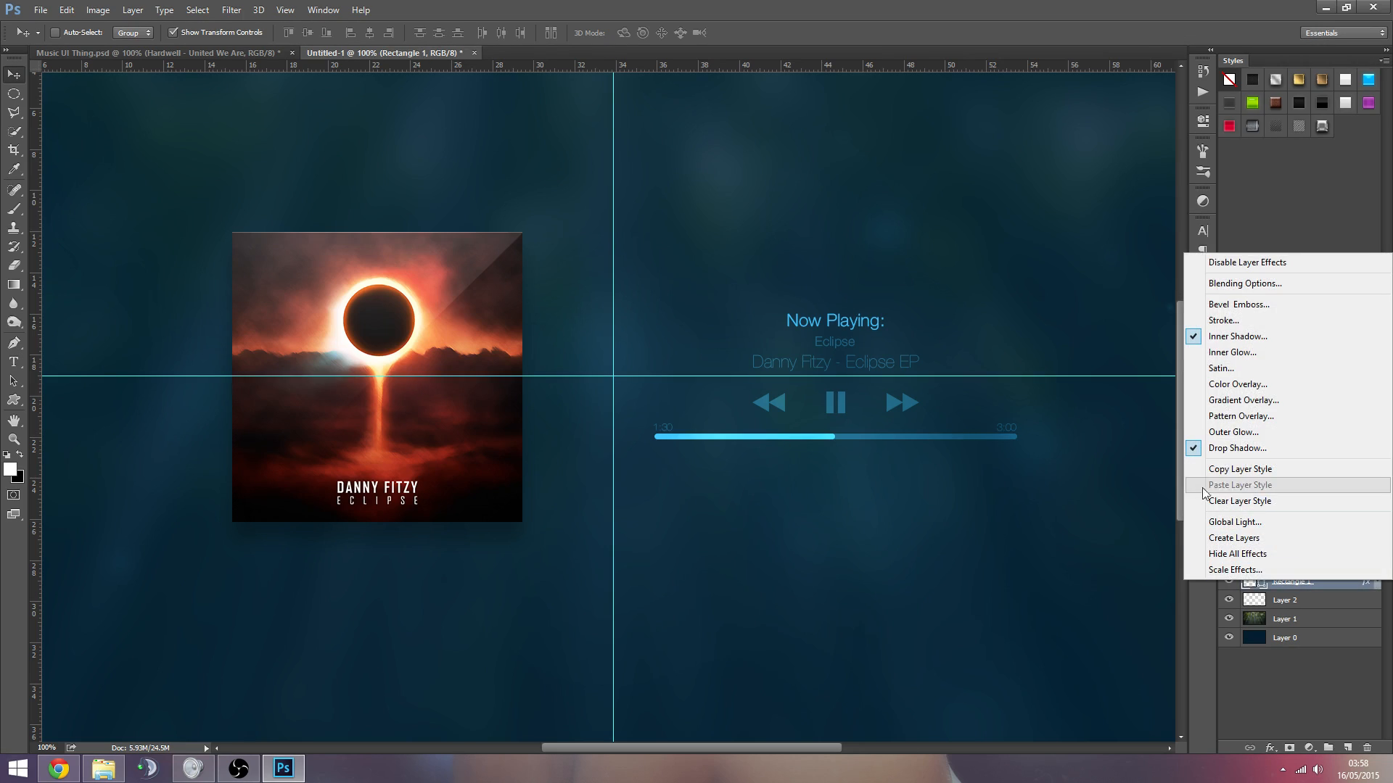
click(1317, 581)
right_click(1324, 582)
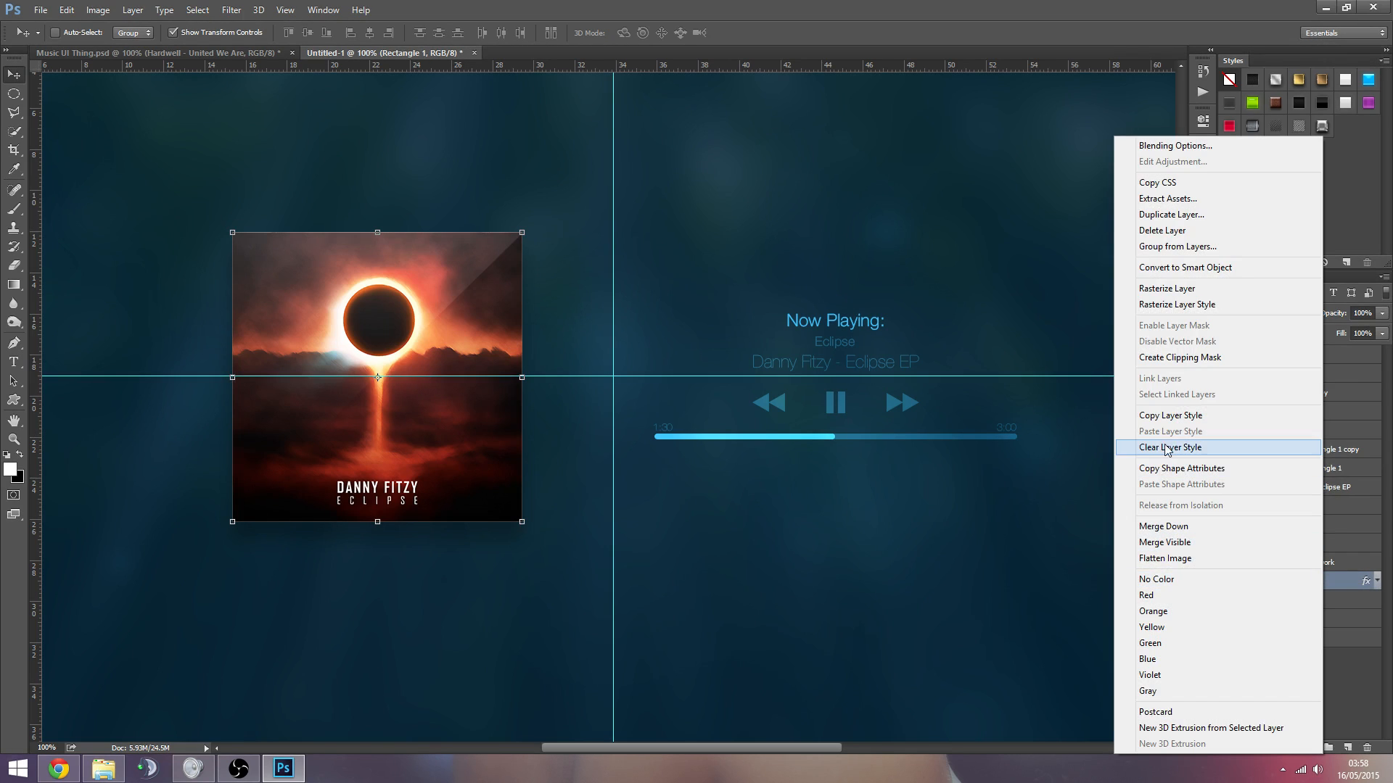
click(1164, 416)
right_click(1340, 578)
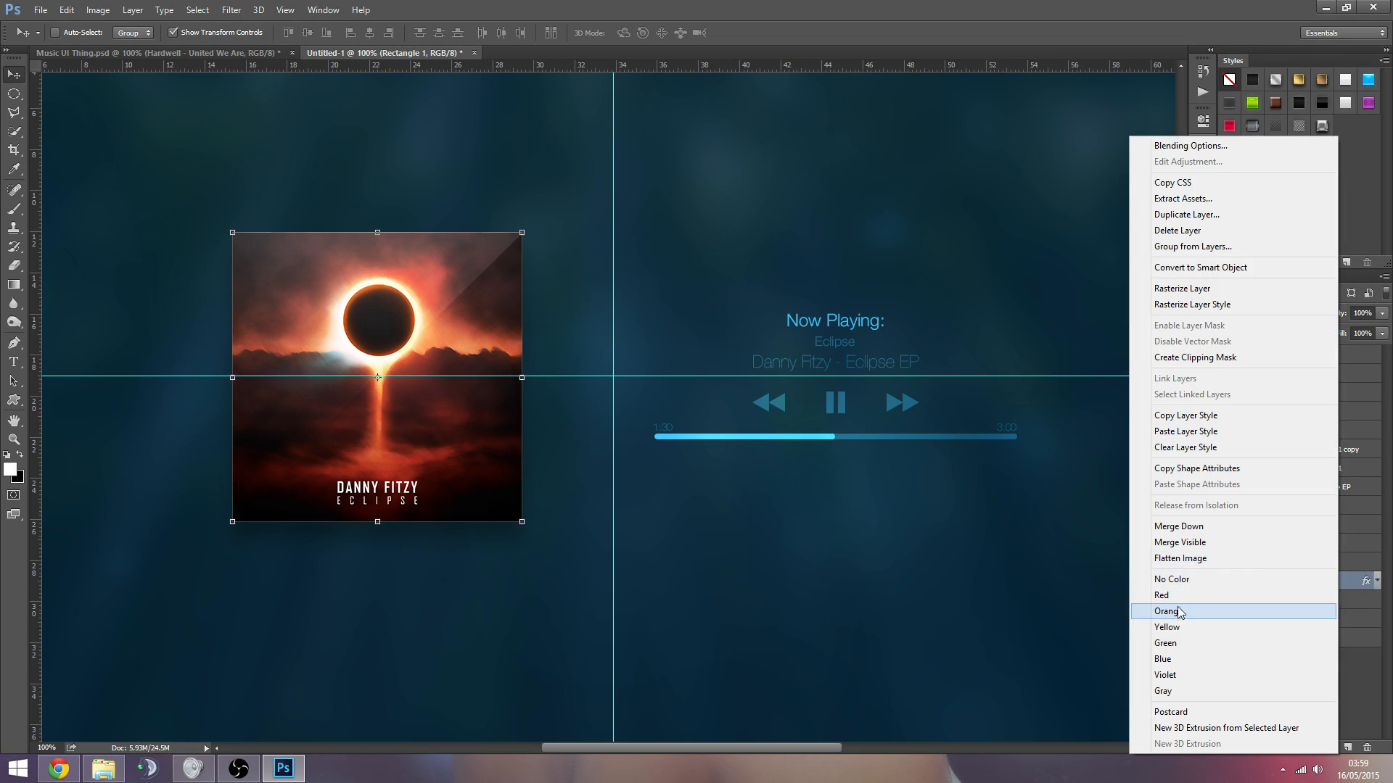
click(1187, 447)
Step: Merge Layer 3, Eclipse Artwork and Rectangle 1 into one album cover layer and paste the copied layer style onto it
ctrl+click(1330, 570)
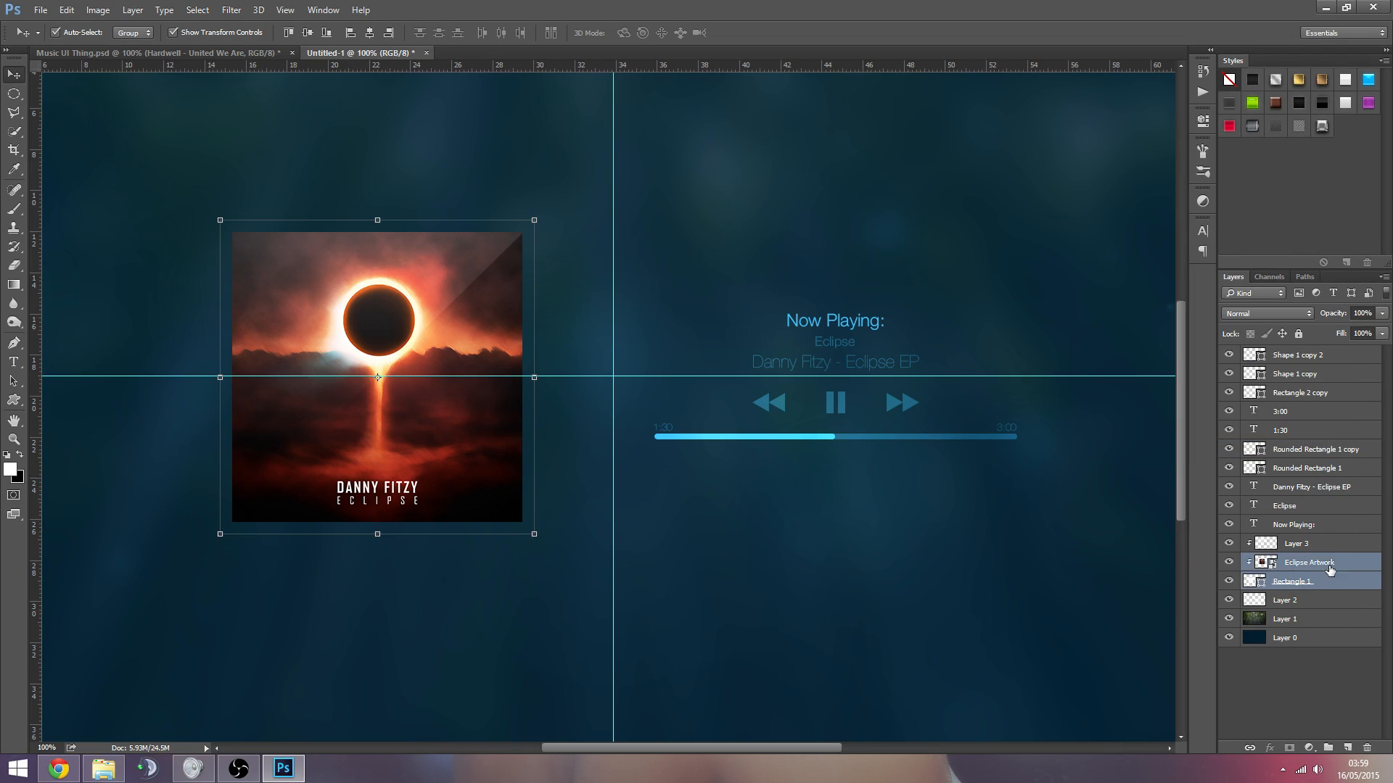
ctrl+click(1330, 545)
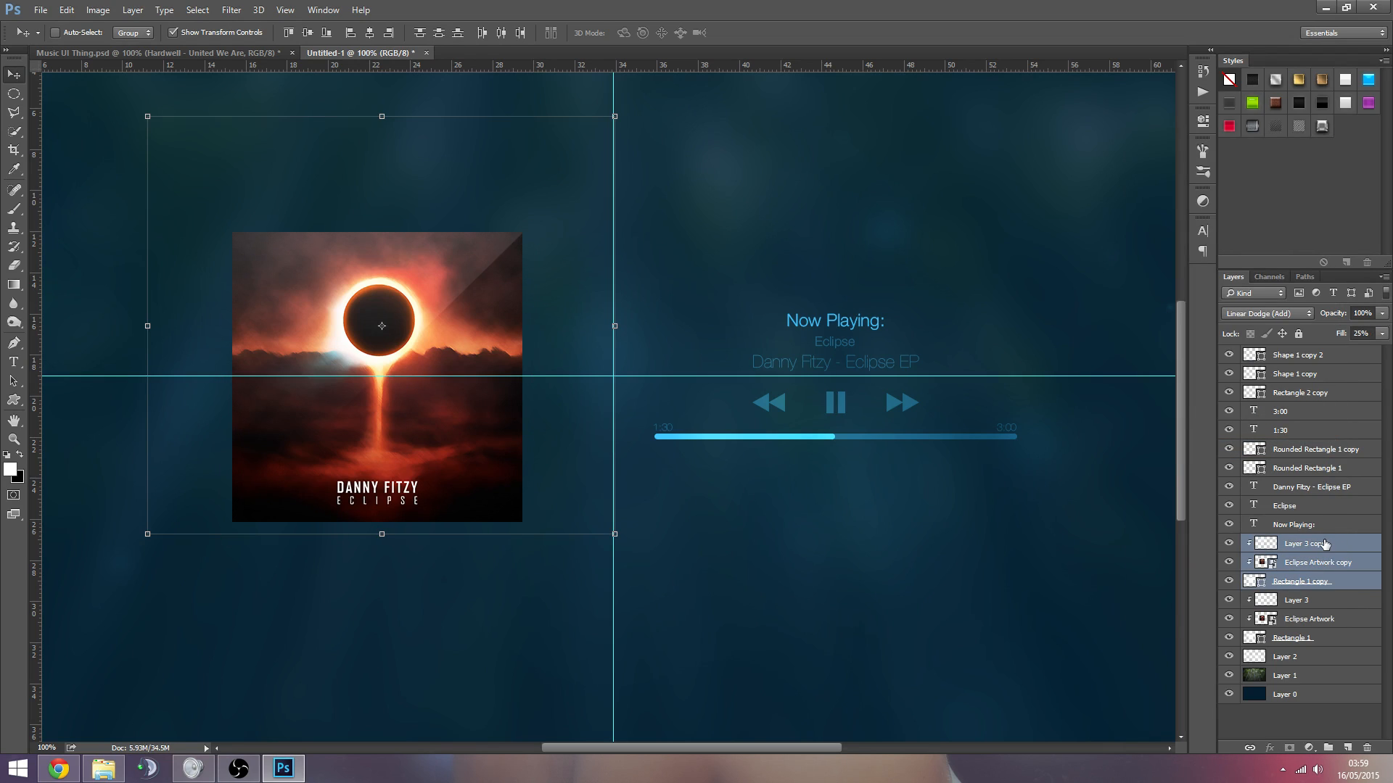
click(1305, 544)
right_click(1306, 544)
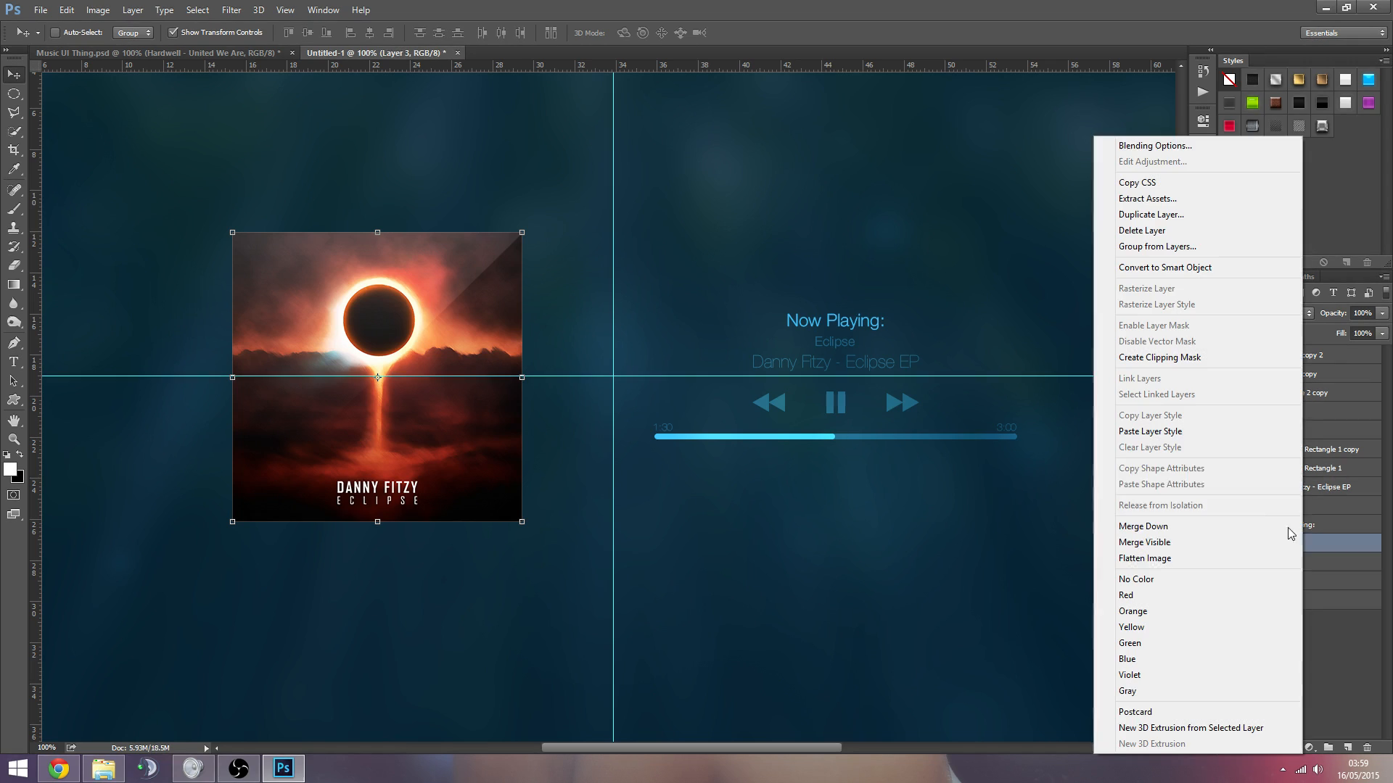
click(1151, 431)
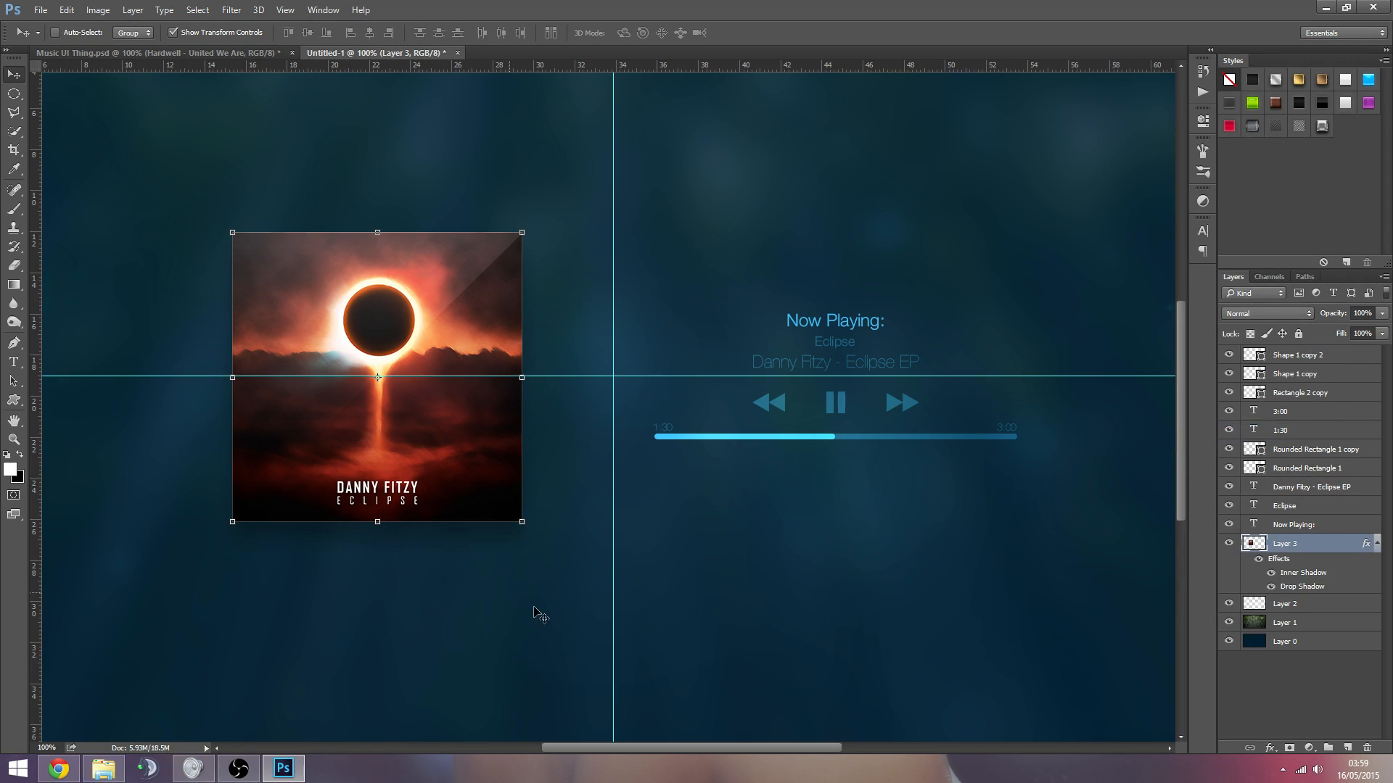
Step: Move the merged album cover layer rightward, closer to the vertical guide, keeping it centred on the horizontal guide
click(1315, 677)
click(1315, 549)
mouse_move(466, 451)
mouse_down()
mouse_move(398, 450)
mouse_move(448, 444)
mouse_up()
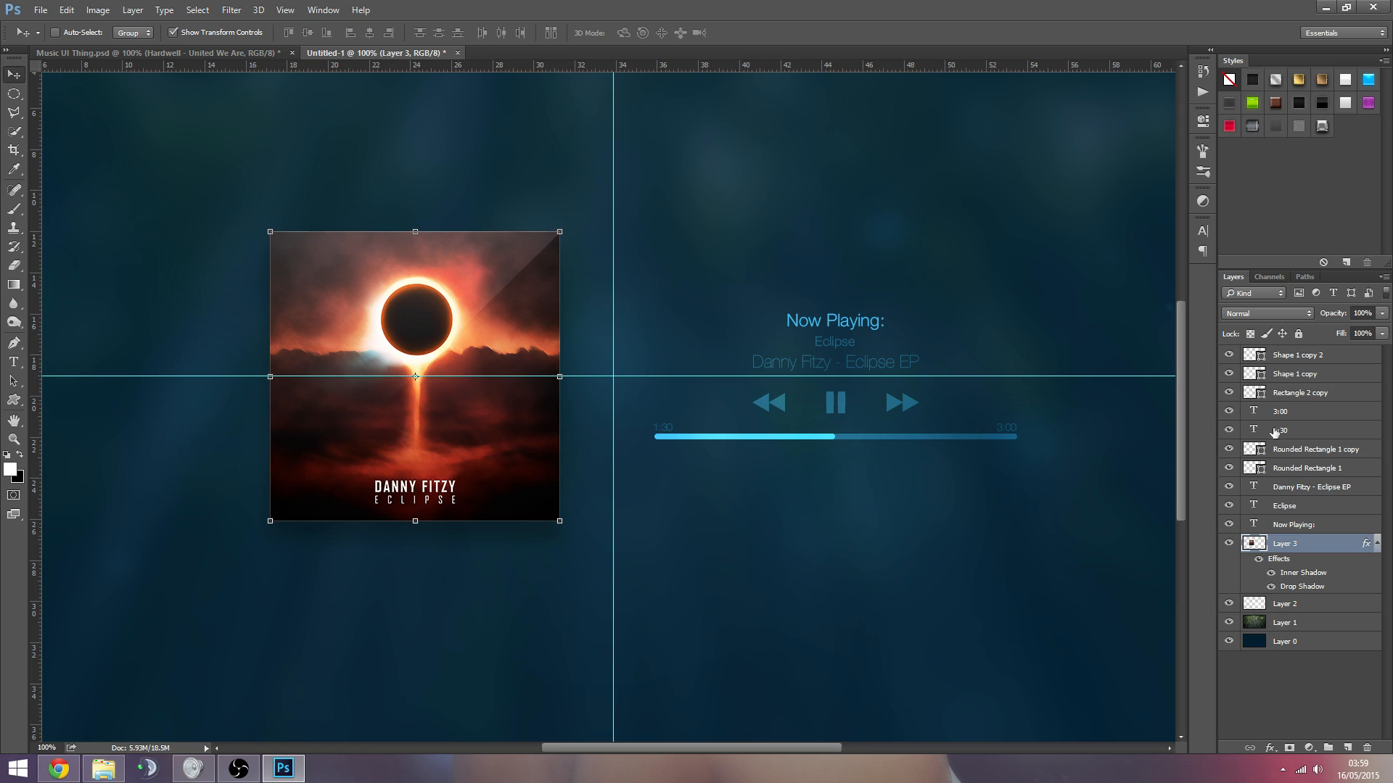
Step: Select all layers from Shape 1 copy 2 to Now Playing: and fine-tune their position beside the vertical guide
click(1296, 356)
shift+click(1299, 525)
drag(905, 404, 902, 405)
Step: Hide the guides to view the complete player layout without them
key(z)
alt+click(732, 404)
alt+click(733, 404)
alt+click(732, 404)
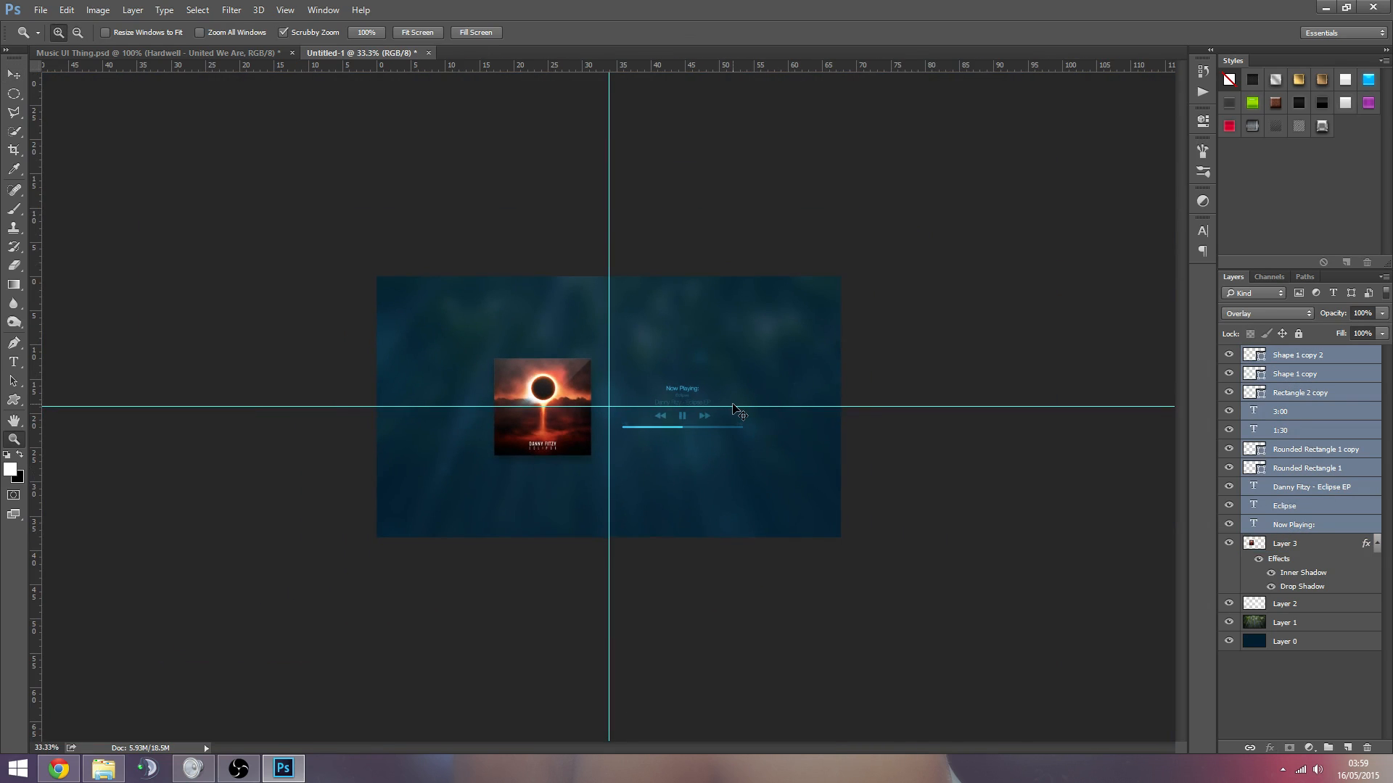
key(ctrl+semicolon)
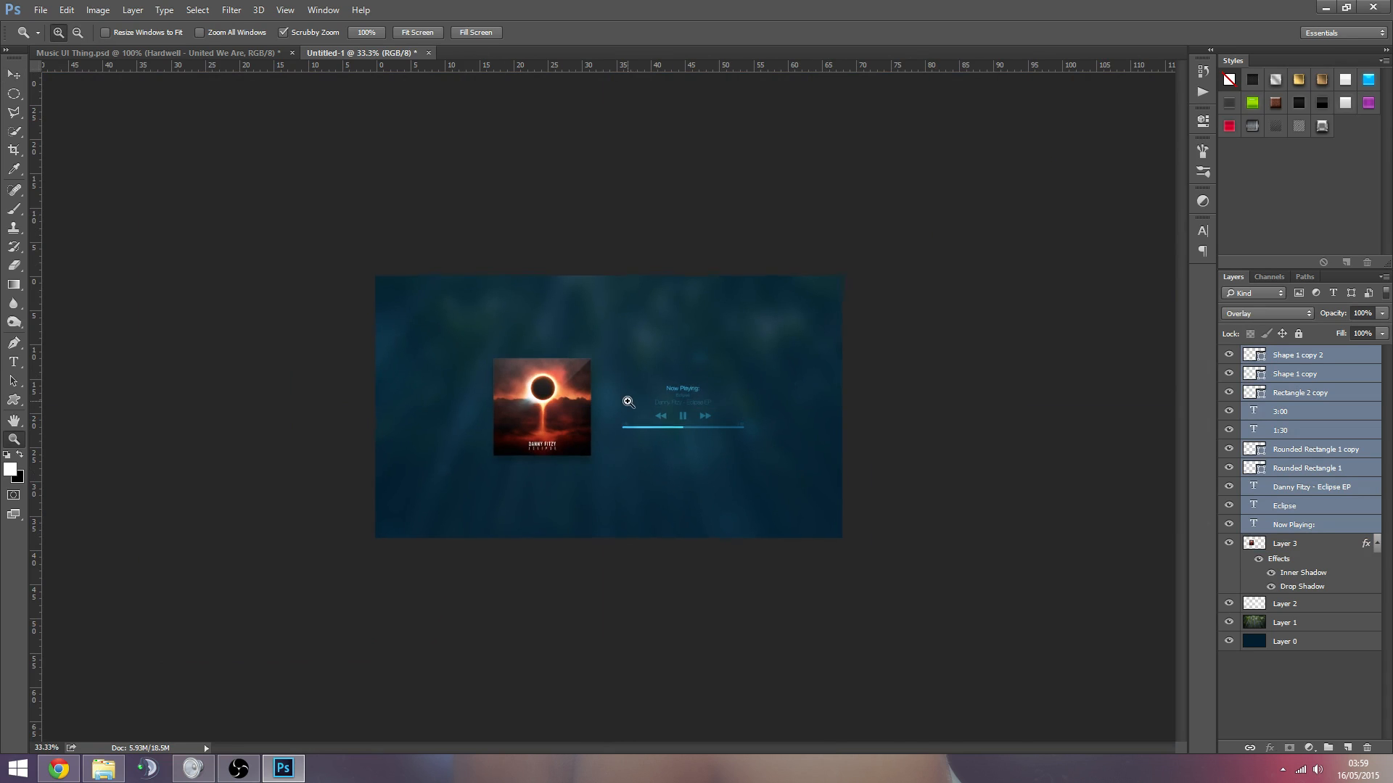
click(631, 398)
Step: Compare the finished player layout with the Music UI Thing.psd design at the same 66.7% zoom
click(176, 51)
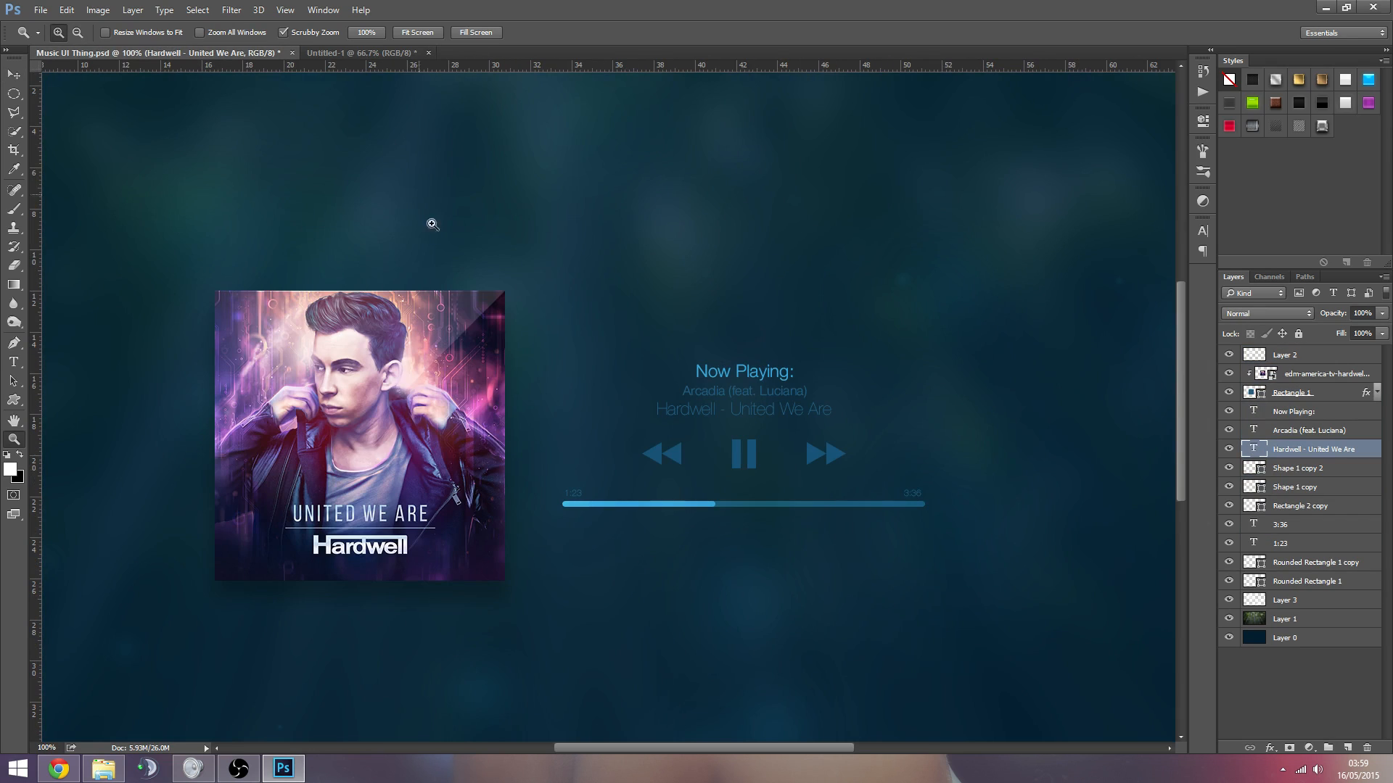
alt+click(528, 378)
alt+click(587, 359)
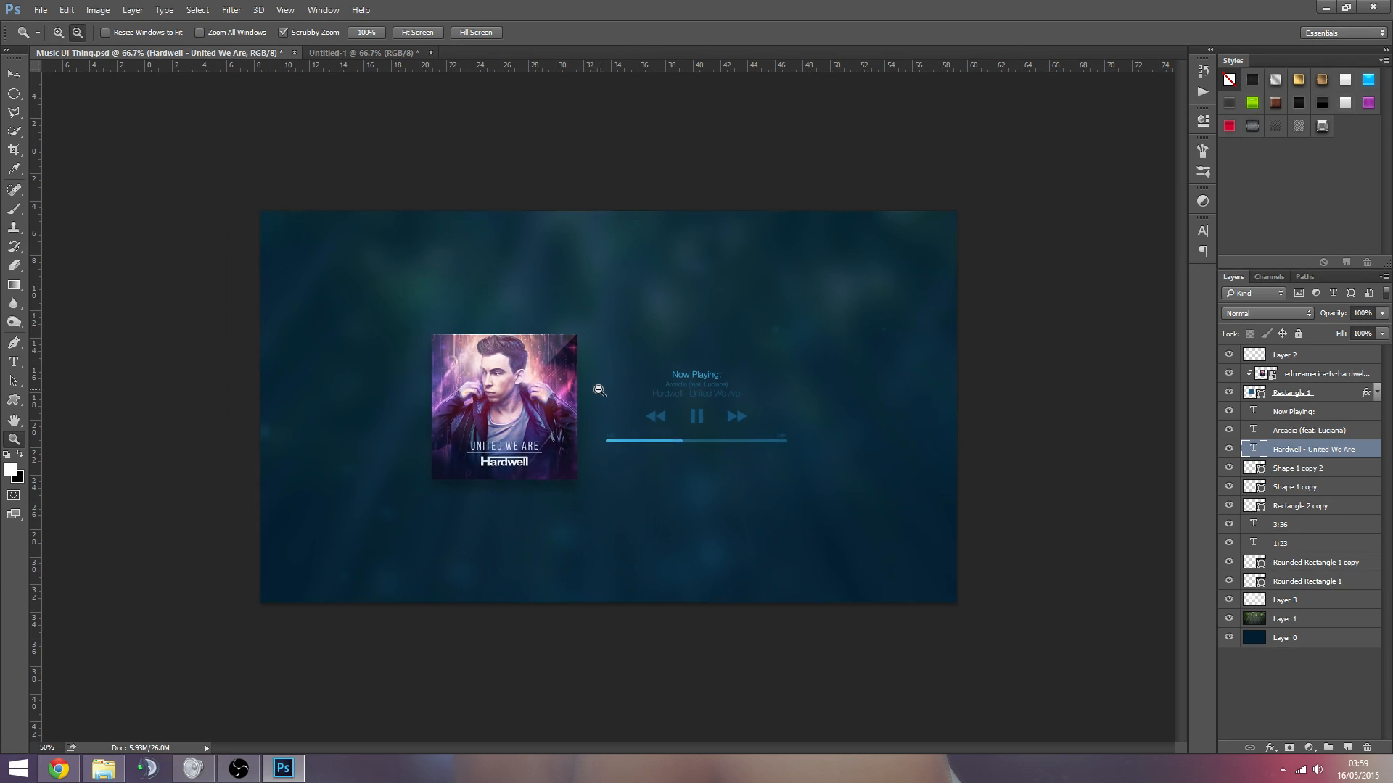
click(587, 359)
click(364, 53)
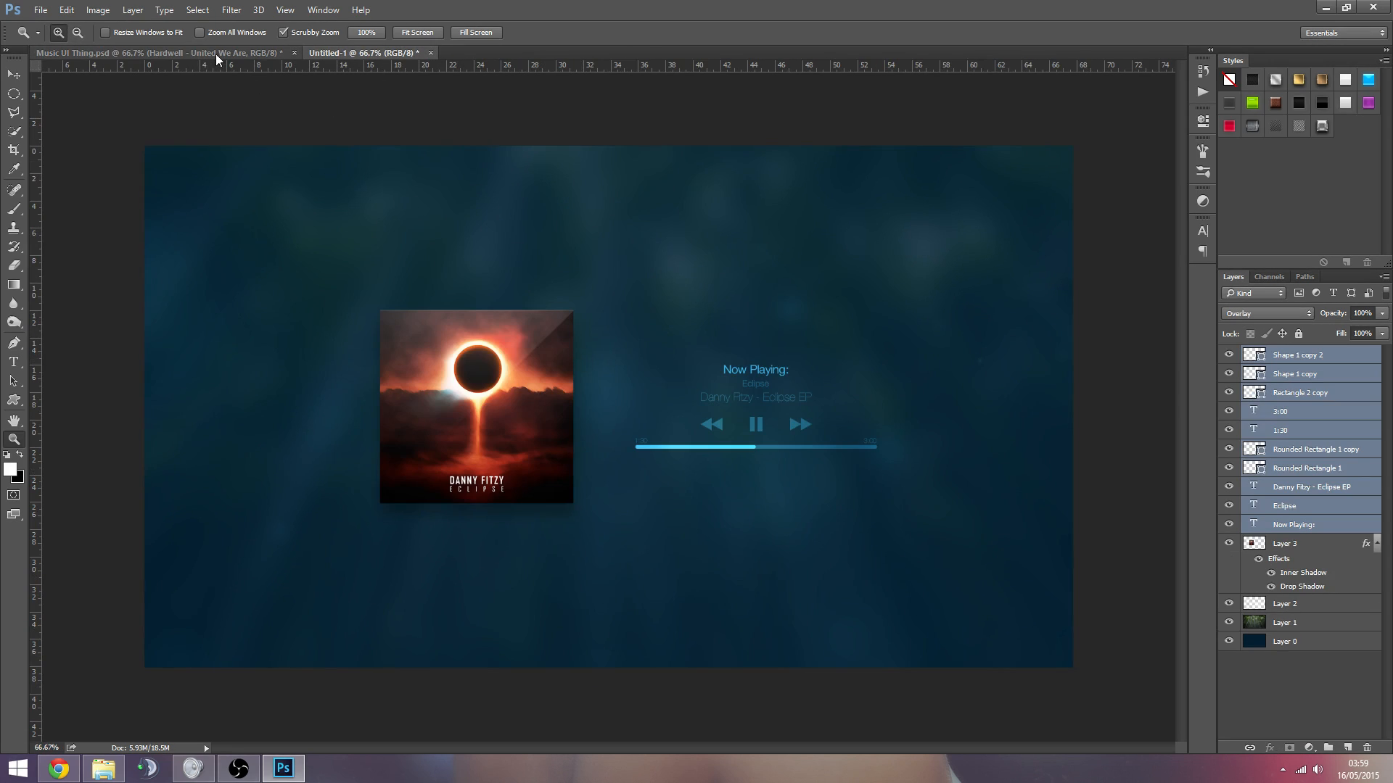
click(215, 54)
click(382, 53)
click(260, 53)
click(355, 52)
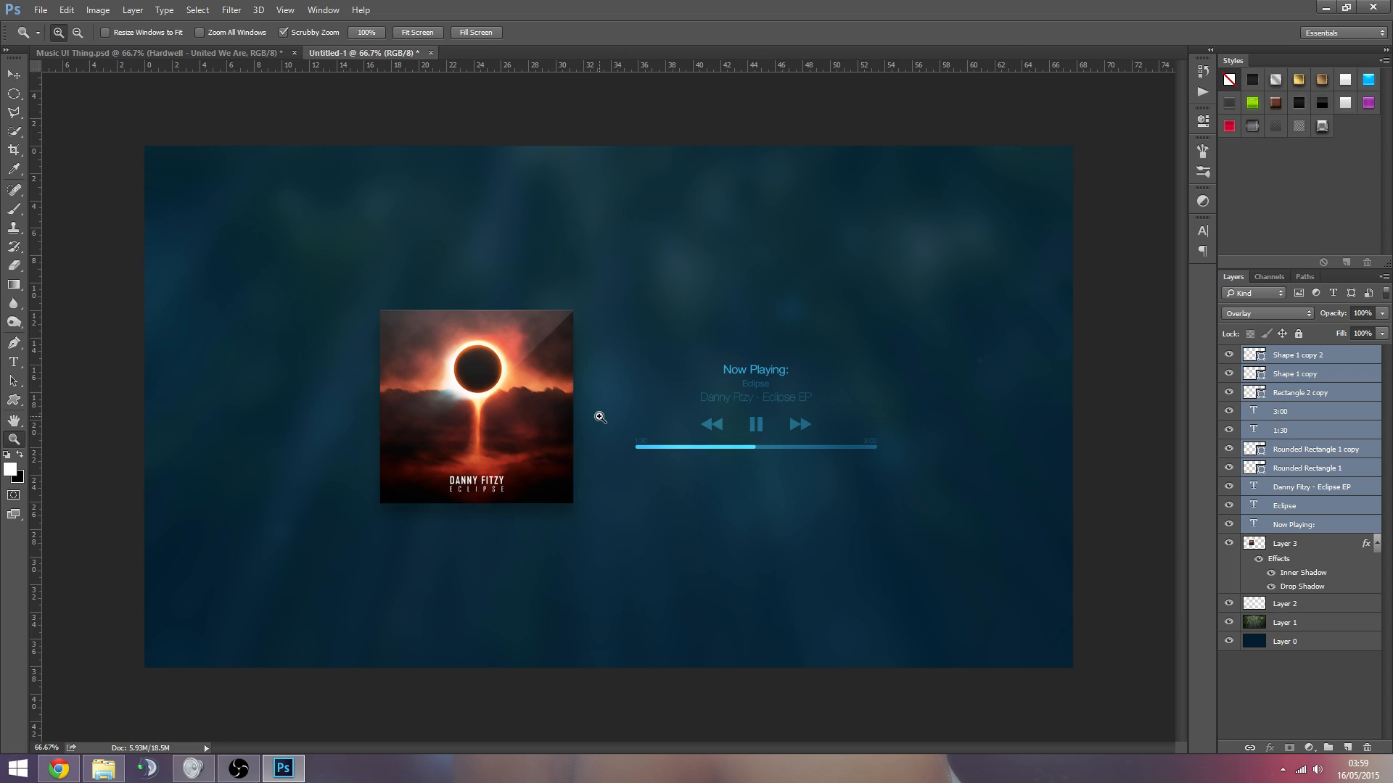
key(alt+Tab)
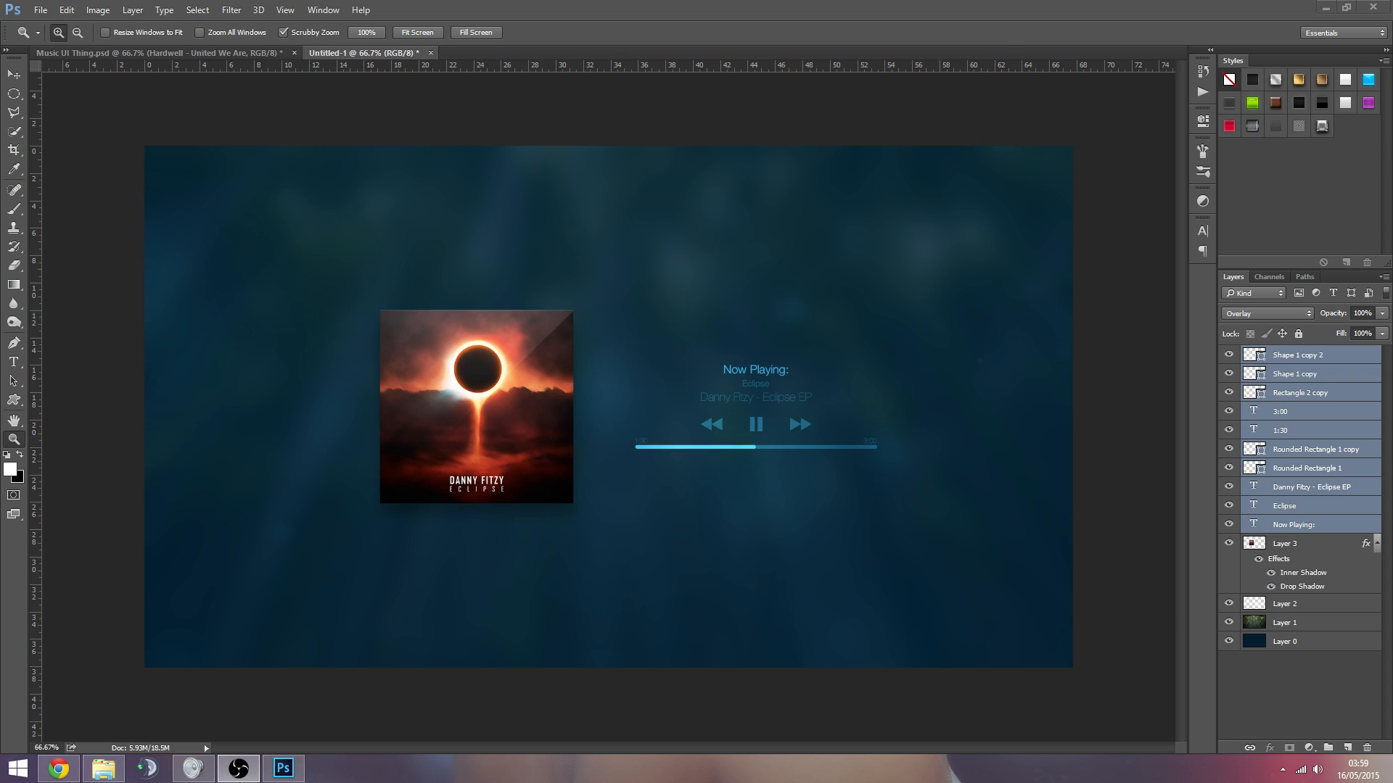